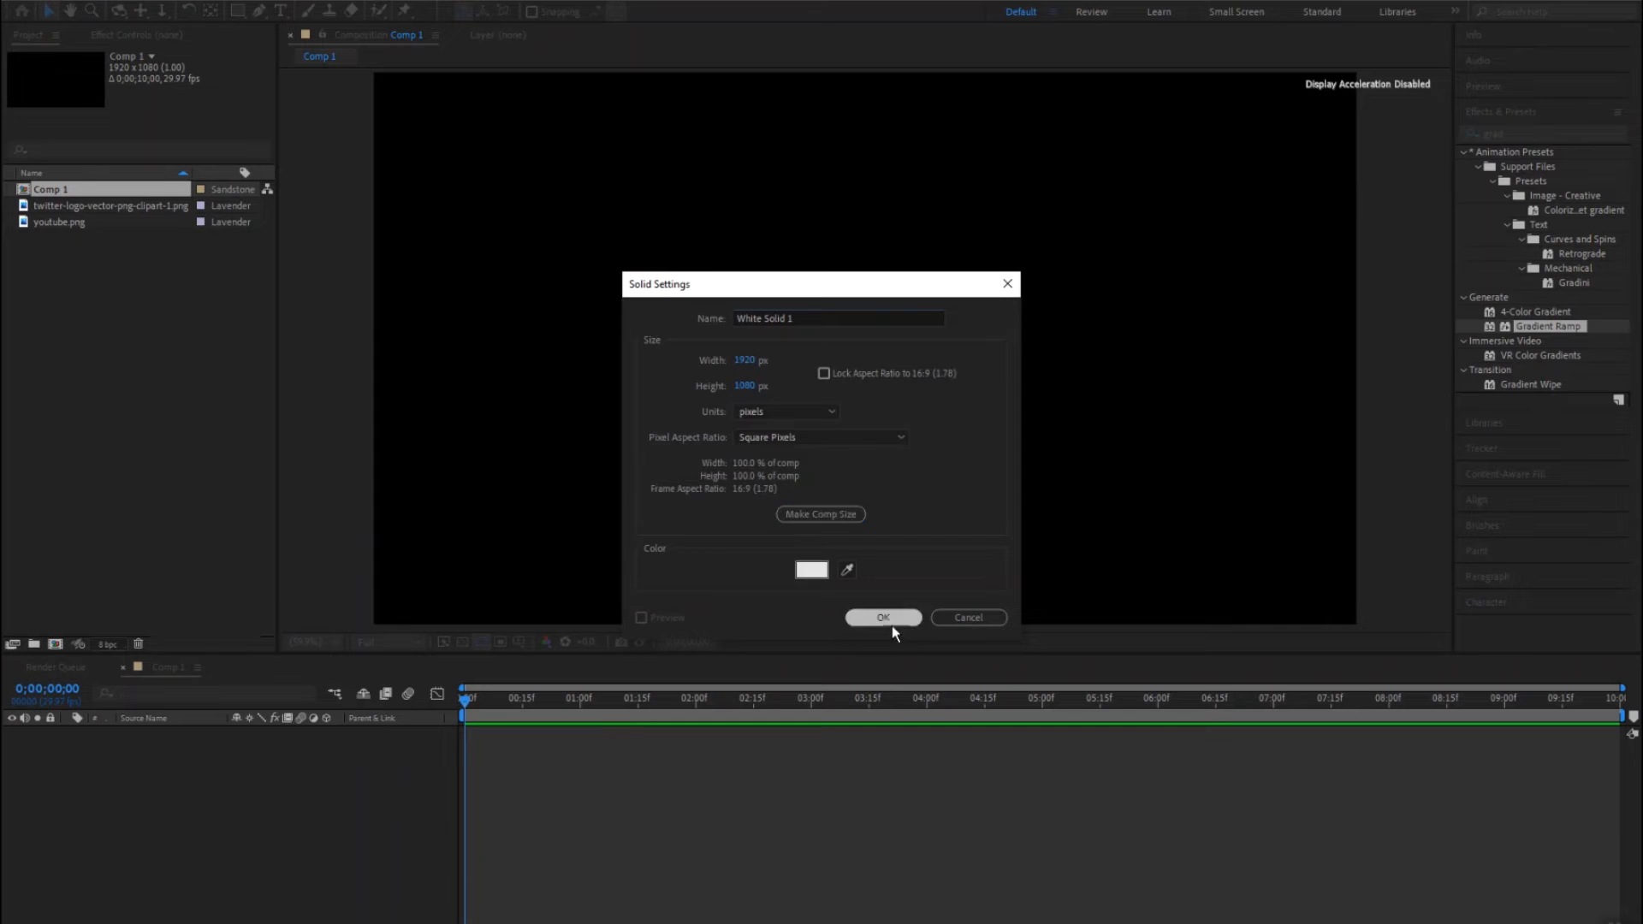
Step: Apply Gradient Ramp to the white solid as a Radial Ramp with a white start color and black end color
{"action": "left_click_drag", "start_coordinate": [1543, 321], "coordinate": [1051, 356]}
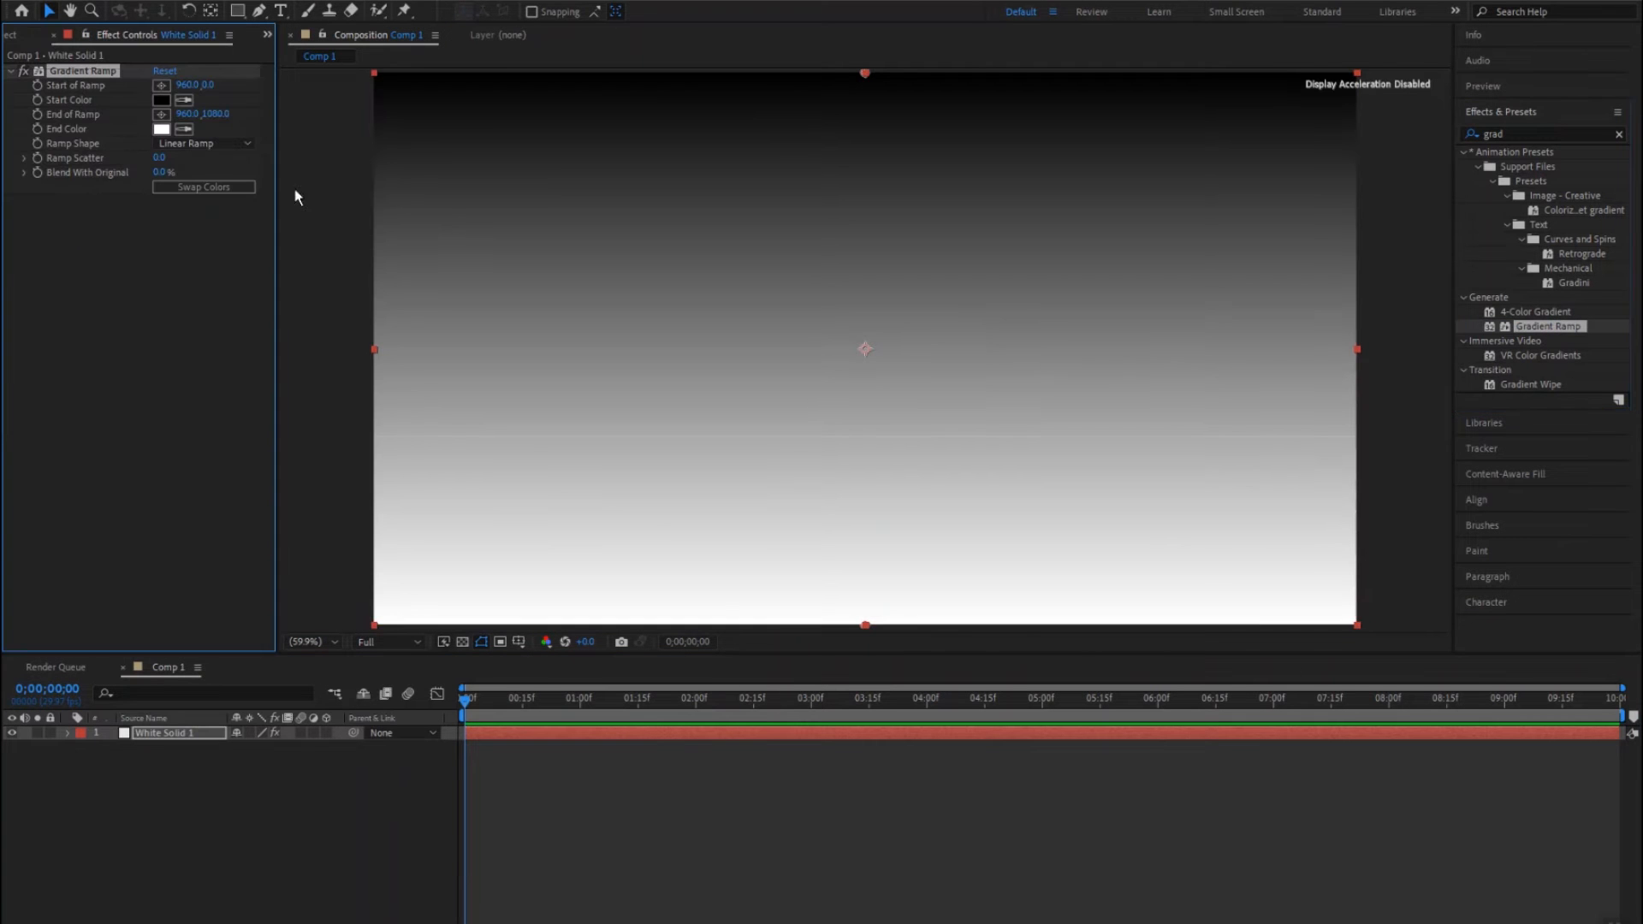
{"action": "left_click", "coordinate": [218, 144]}
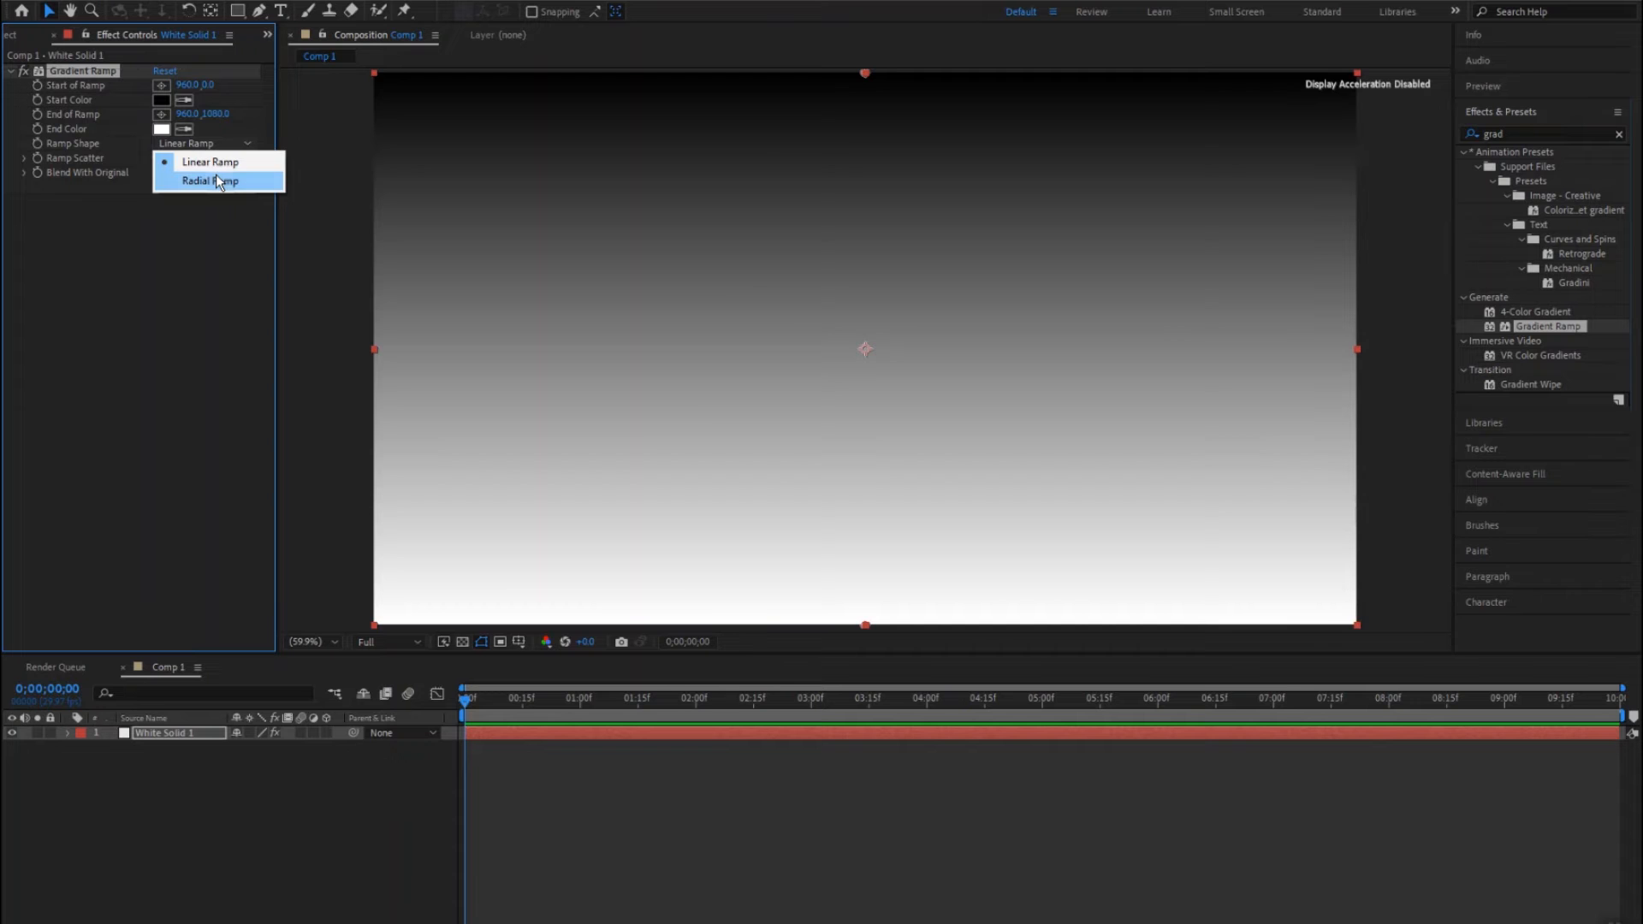
{"action": "left_click", "coordinate": [215, 177]}
{"action": "left_click", "coordinate": [215, 182]}
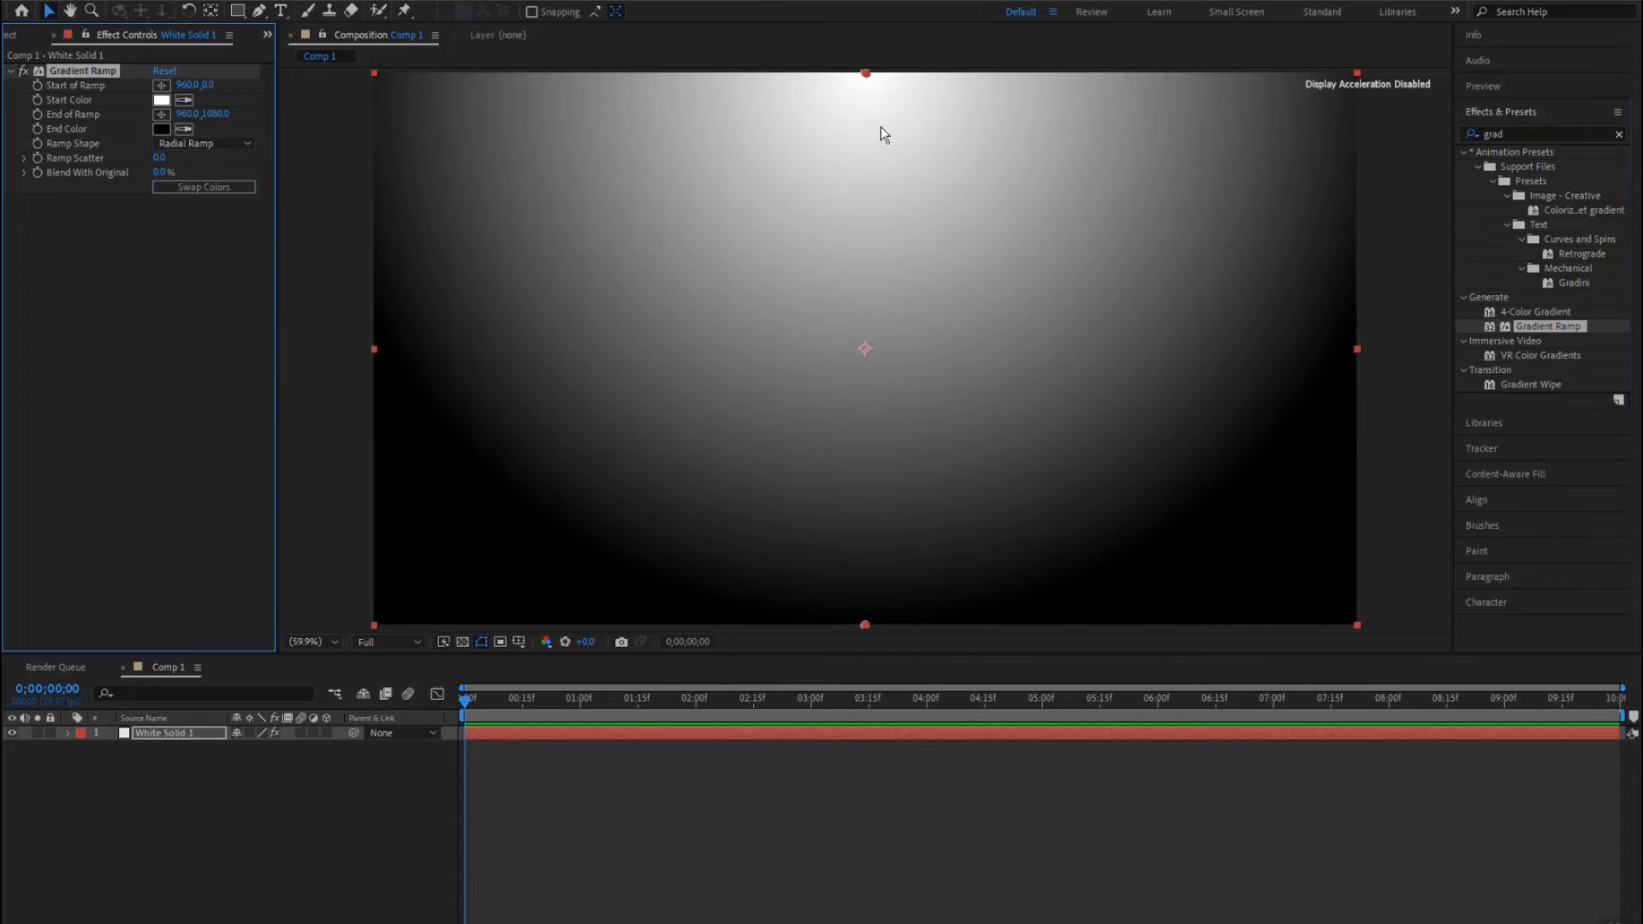
Step: Move the ramp's start point to the frame center, about 960, 542.5, and its end point horizontally well beyond the frame's right edge
{"action": "left_click_drag", "start_coordinate": [865, 82], "coordinate": [867, 352]}
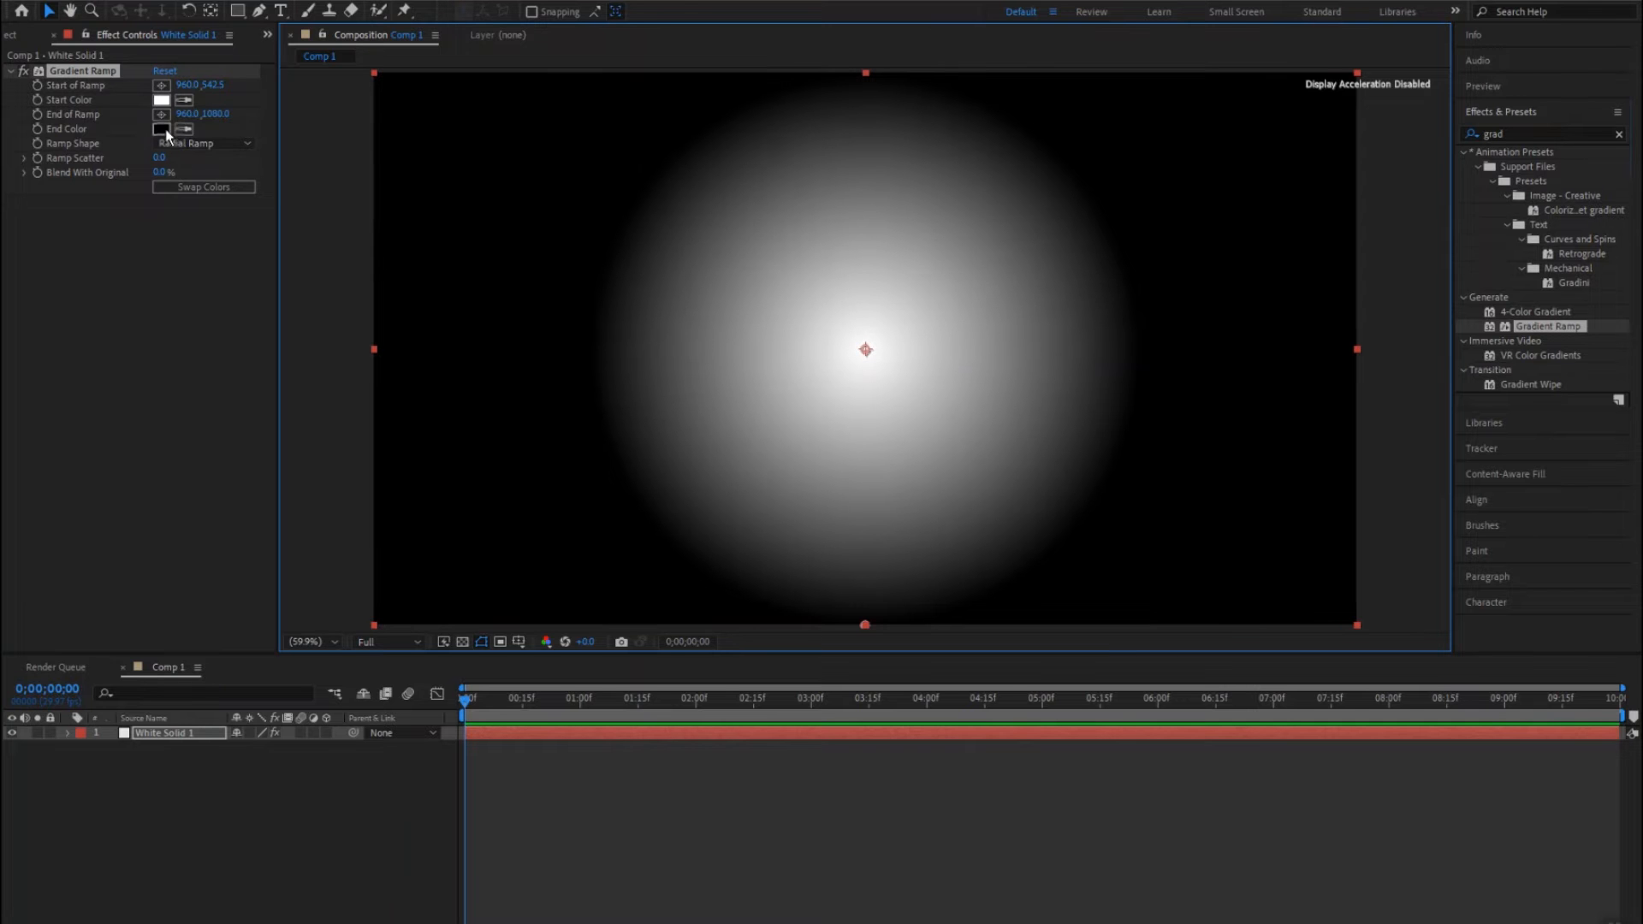
{"action": "left_click_drag", "start_coordinate": [186, 114], "coordinate": [568, 182]}
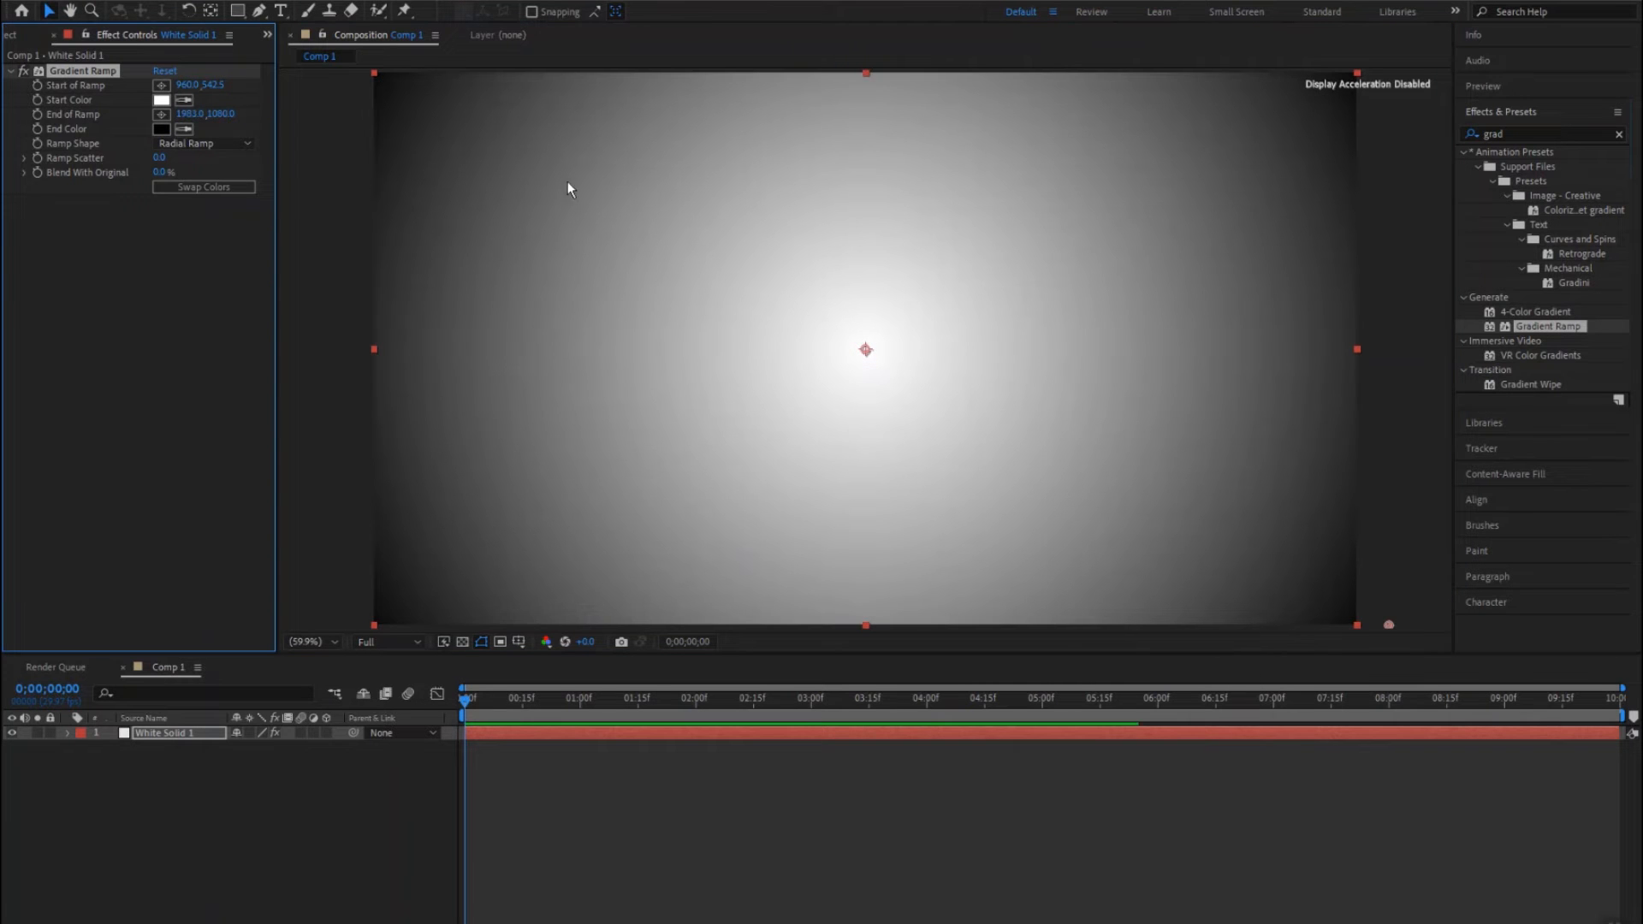
{"action": "left_click_drag", "start_coordinate": [183, 116], "coordinate": [801, 203]}
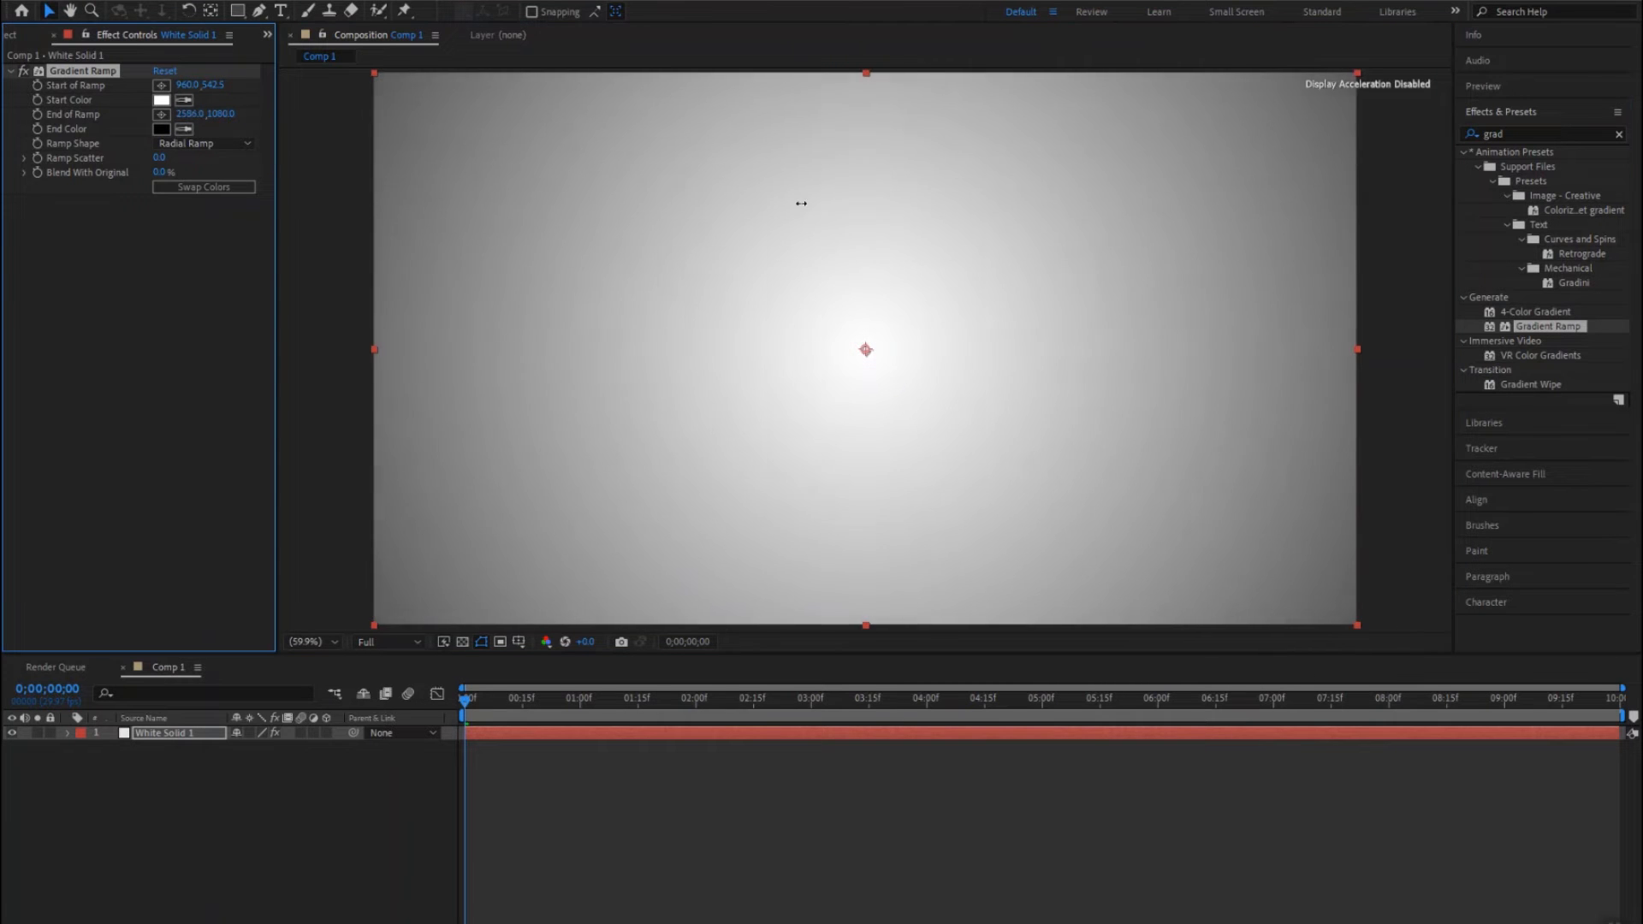
{"action": "left_click", "coordinate": [200, 788]}
Step: Create a new composition named Comp 2 with a width and height of 500 px
{"action": "left_click", "coordinate": [12, 34]}
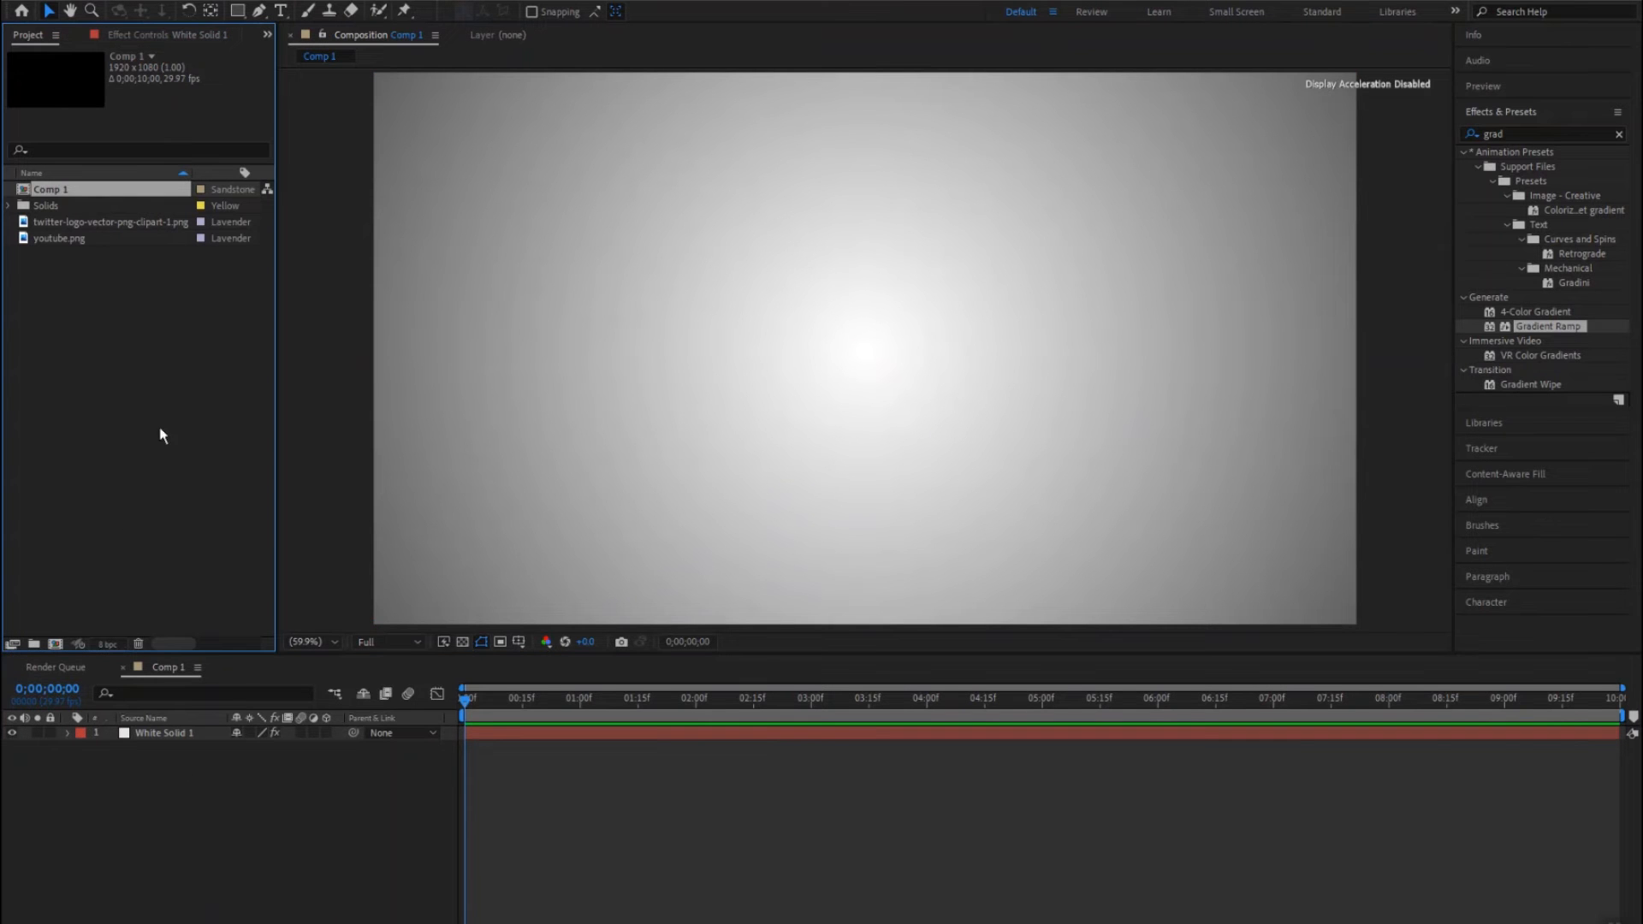
{"action": "right_click", "coordinate": [260, 782]}
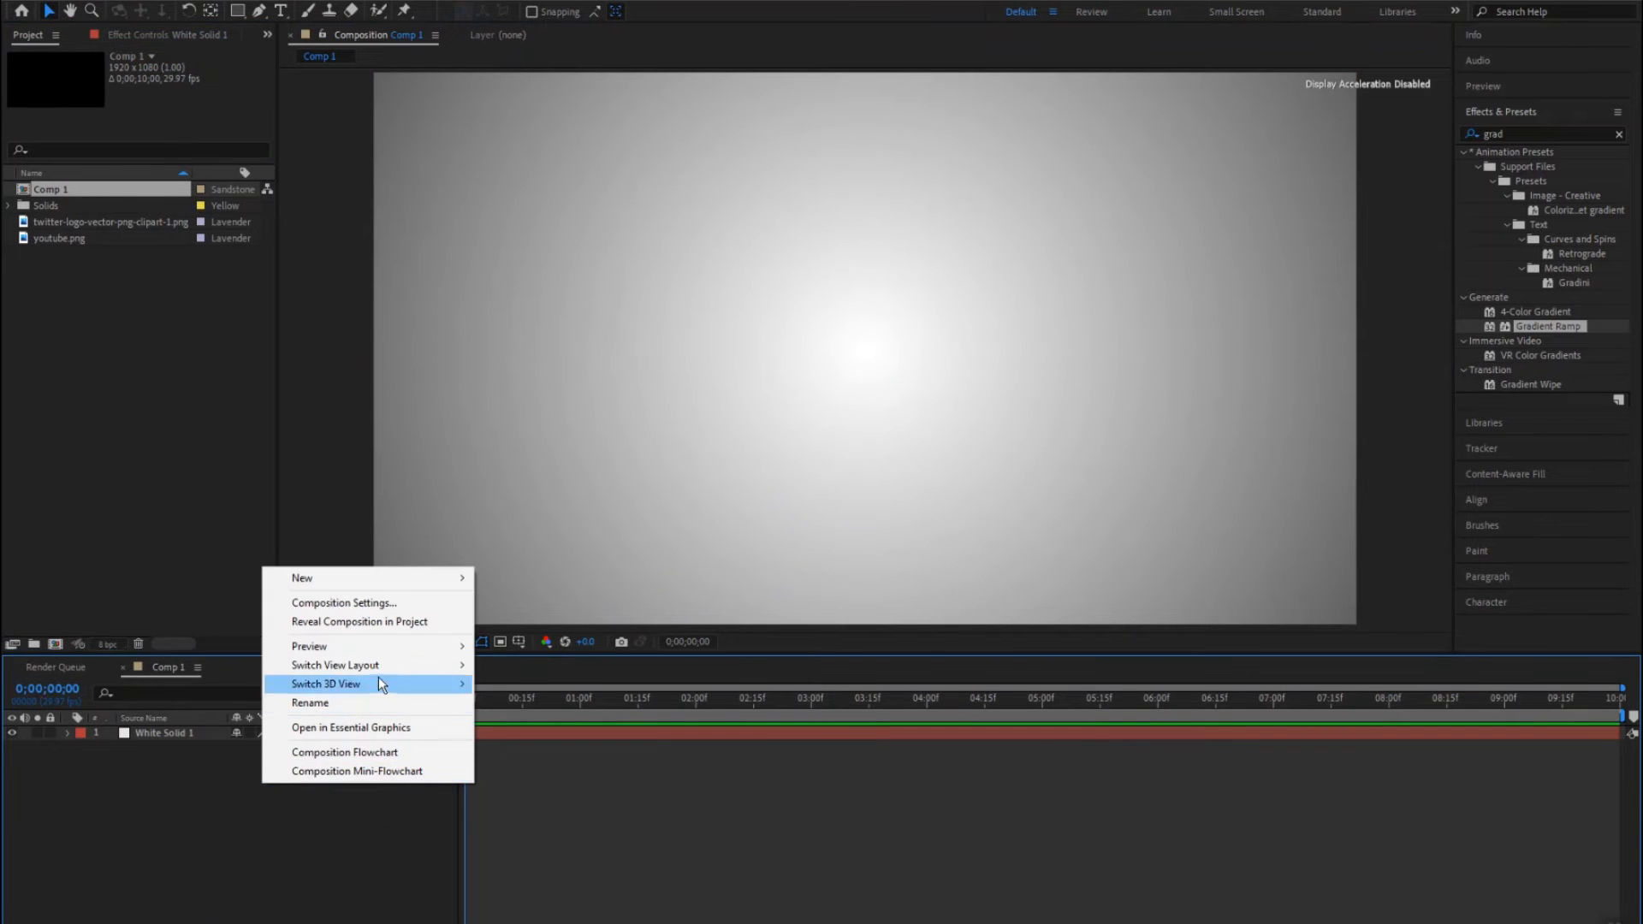
{"action": "key", "text": "Escape"}
{"action": "key", "text": "ctrl+n"}
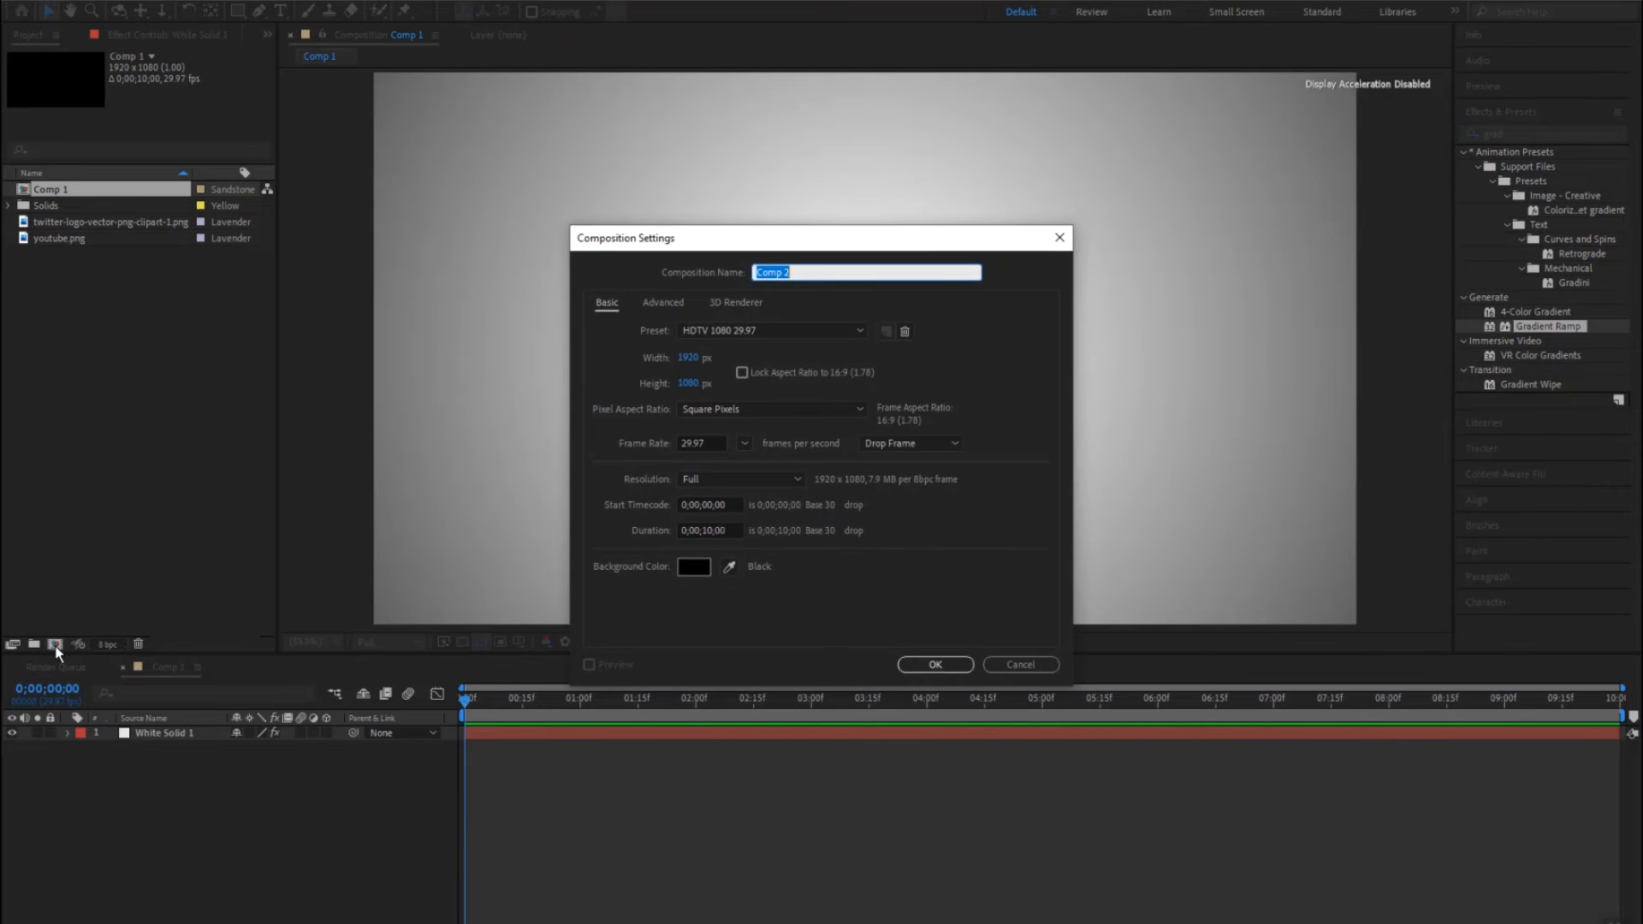
{"action": "left_click", "coordinate": [692, 359]}
{"action": "type", "text": "500"}
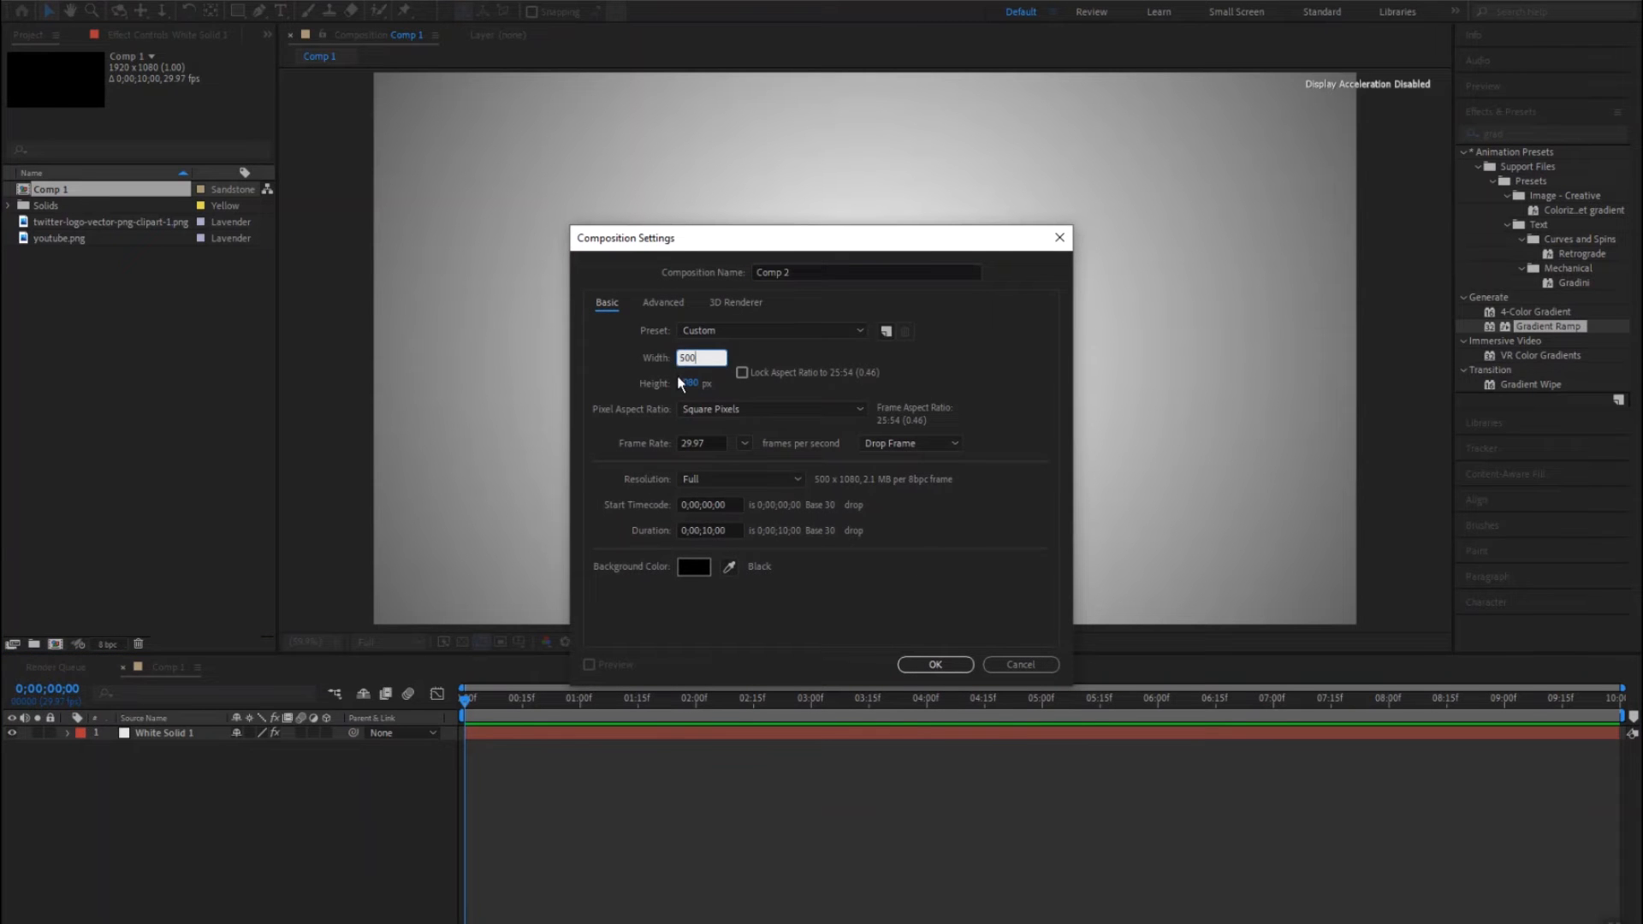
{"action": "left_click", "coordinate": [685, 382]}
{"action": "type", "text": "500"}
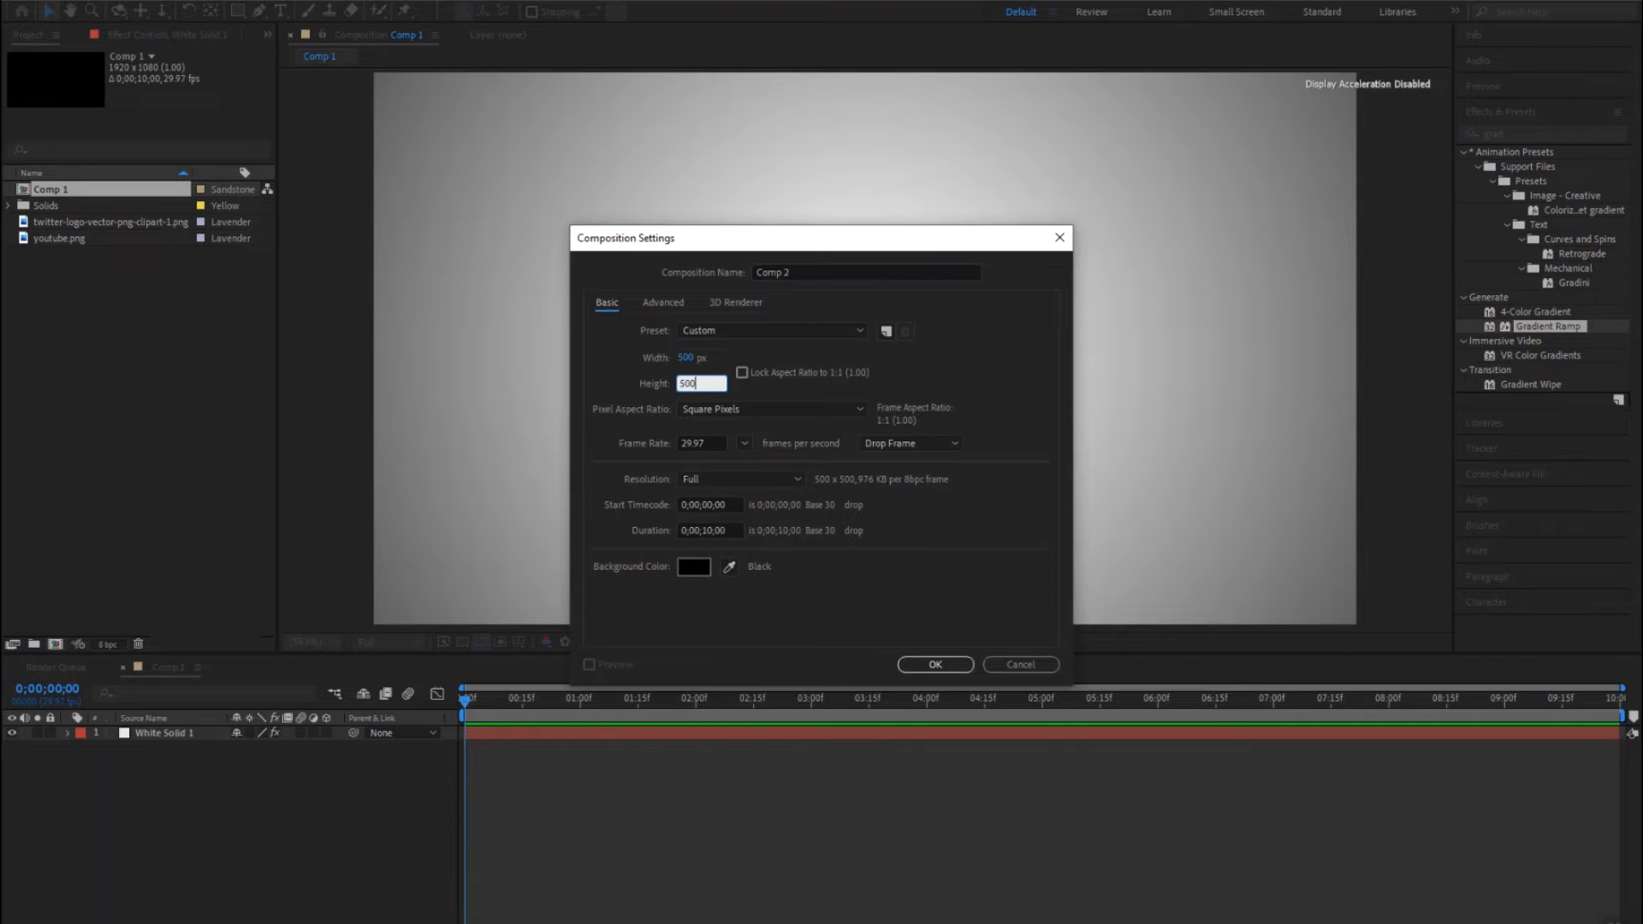
{"action": "left_click", "coordinate": [806, 626]}
{"action": "left_click", "coordinate": [936, 665]}
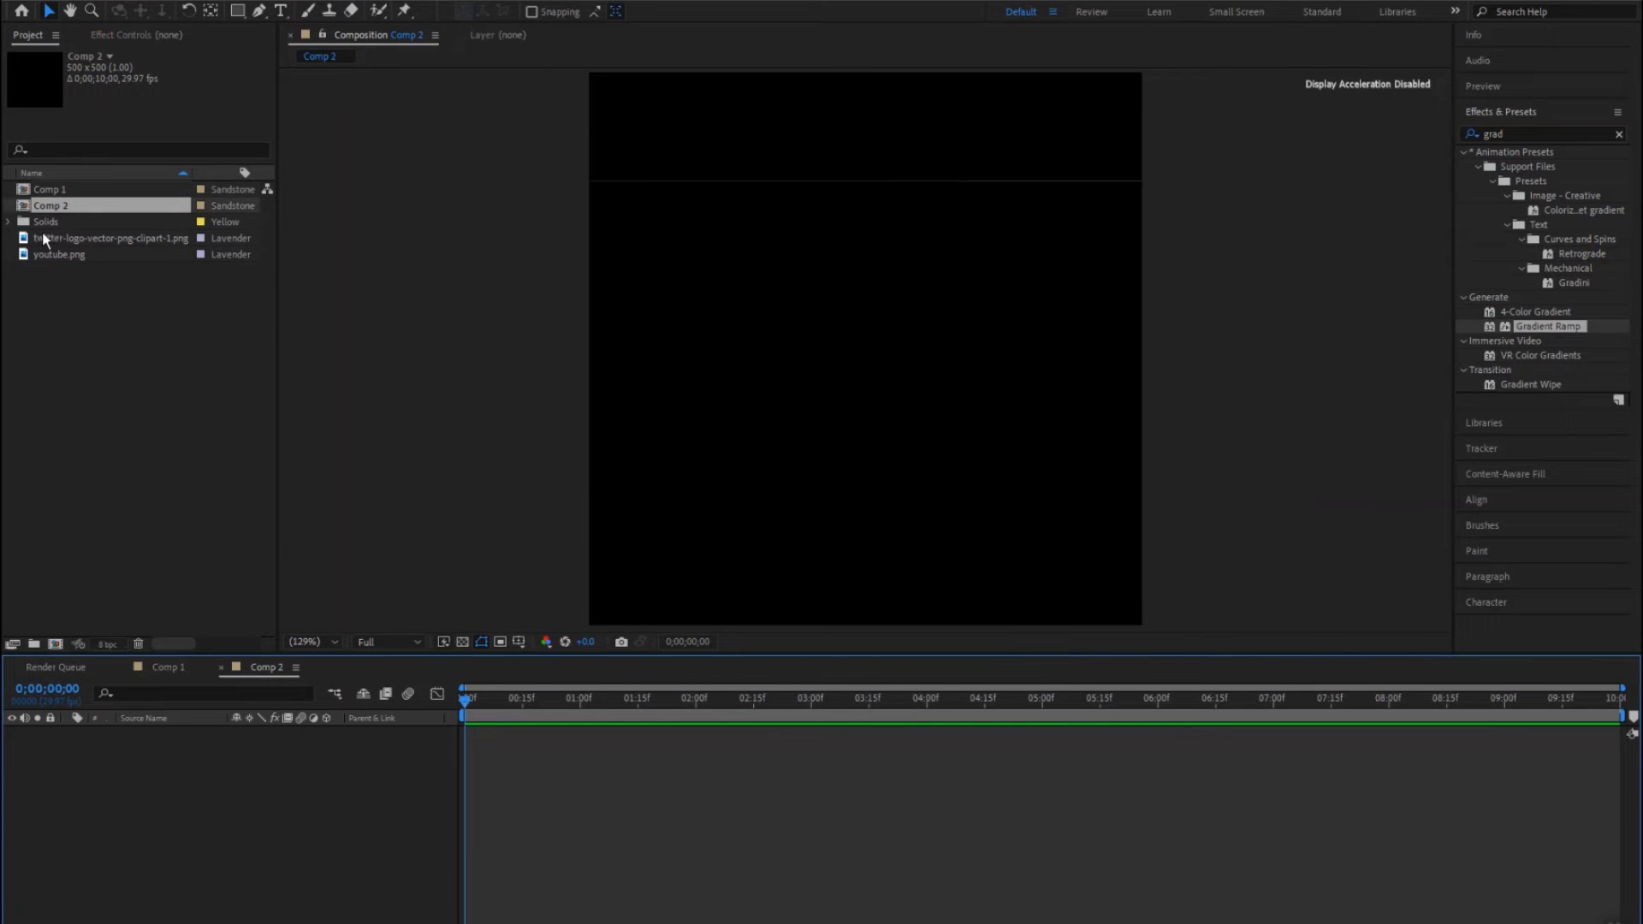
Step: Add youtube.png to Comp 2 and set the logo layer's scale to 42%
{"action": "left_click", "coordinate": [58, 257]}
{"action": "left_click_drag", "start_coordinate": [59, 256], "coordinate": [208, 748]}
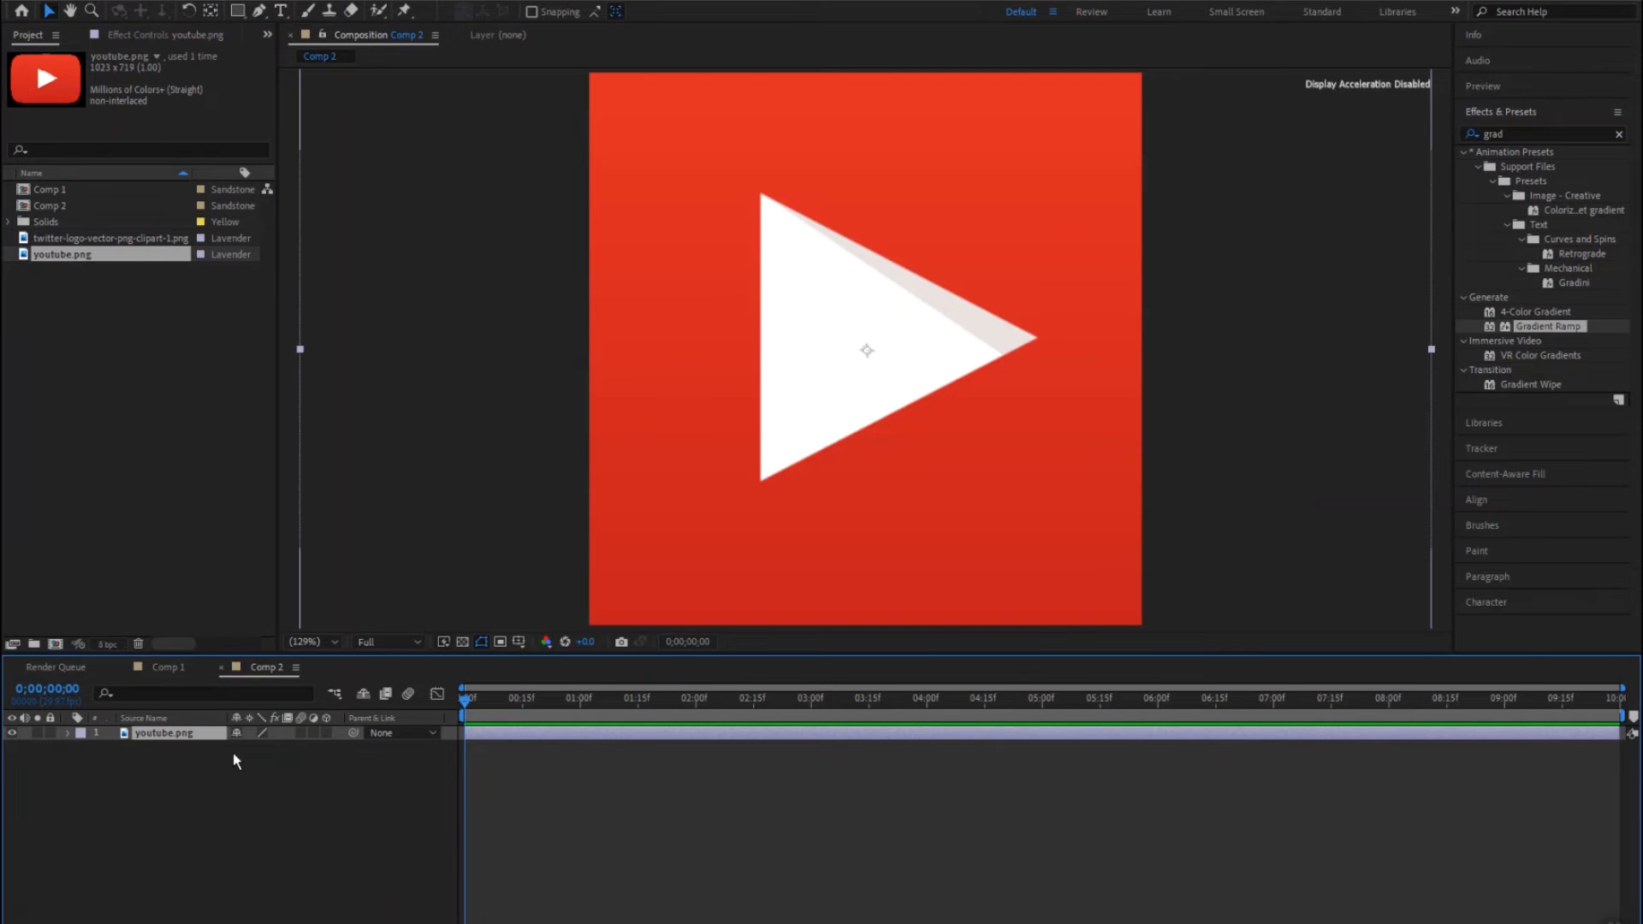
{"action": "key", "text": "s"}
{"action": "left_click", "coordinate": [285, 747]}
{"action": "type", "text": "42"}
{"action": "key", "text": "Return"}
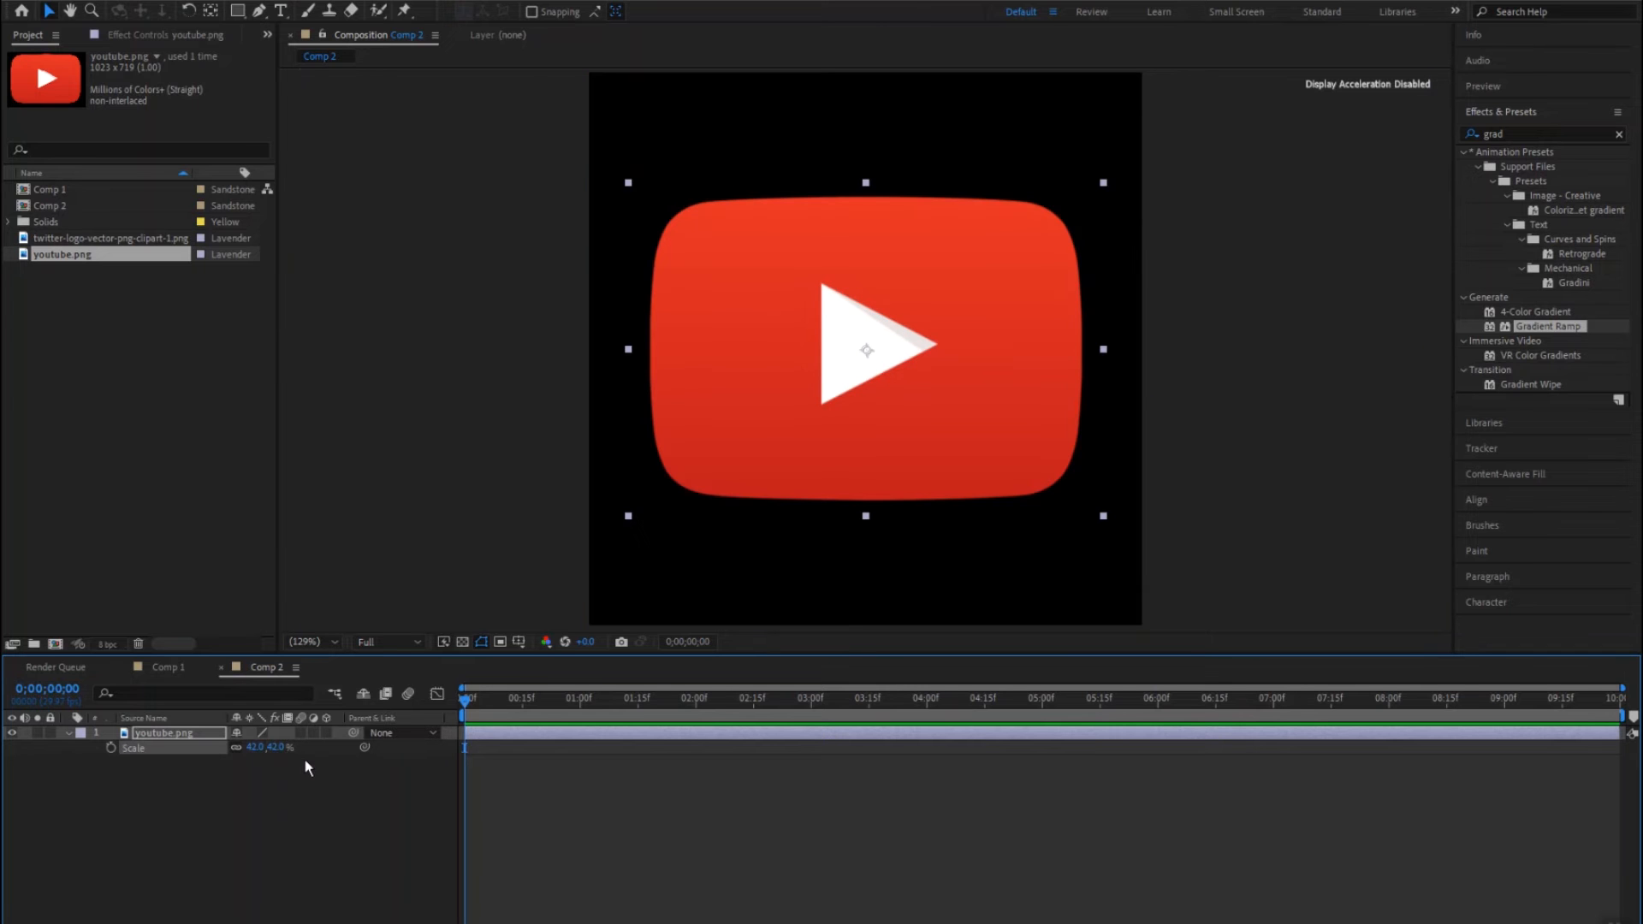
Step: Place Comp 2 above the white solid in Comp 1 and make it a 3D layer
{"action": "left_click", "coordinate": [171, 669]}
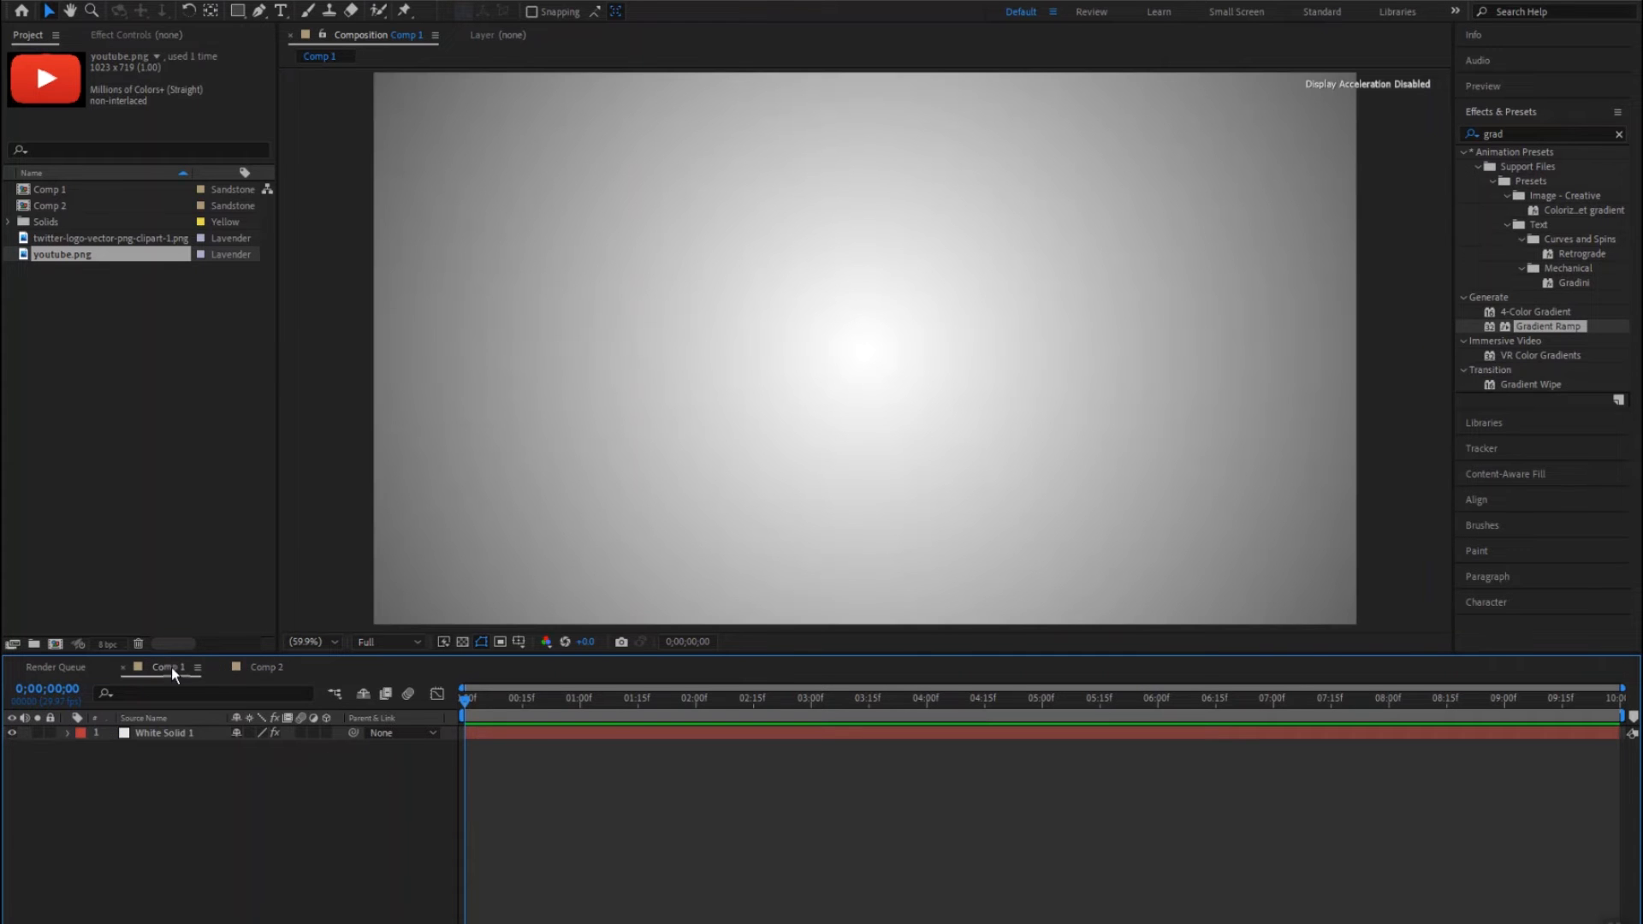
{"action": "left_click", "coordinate": [58, 207]}
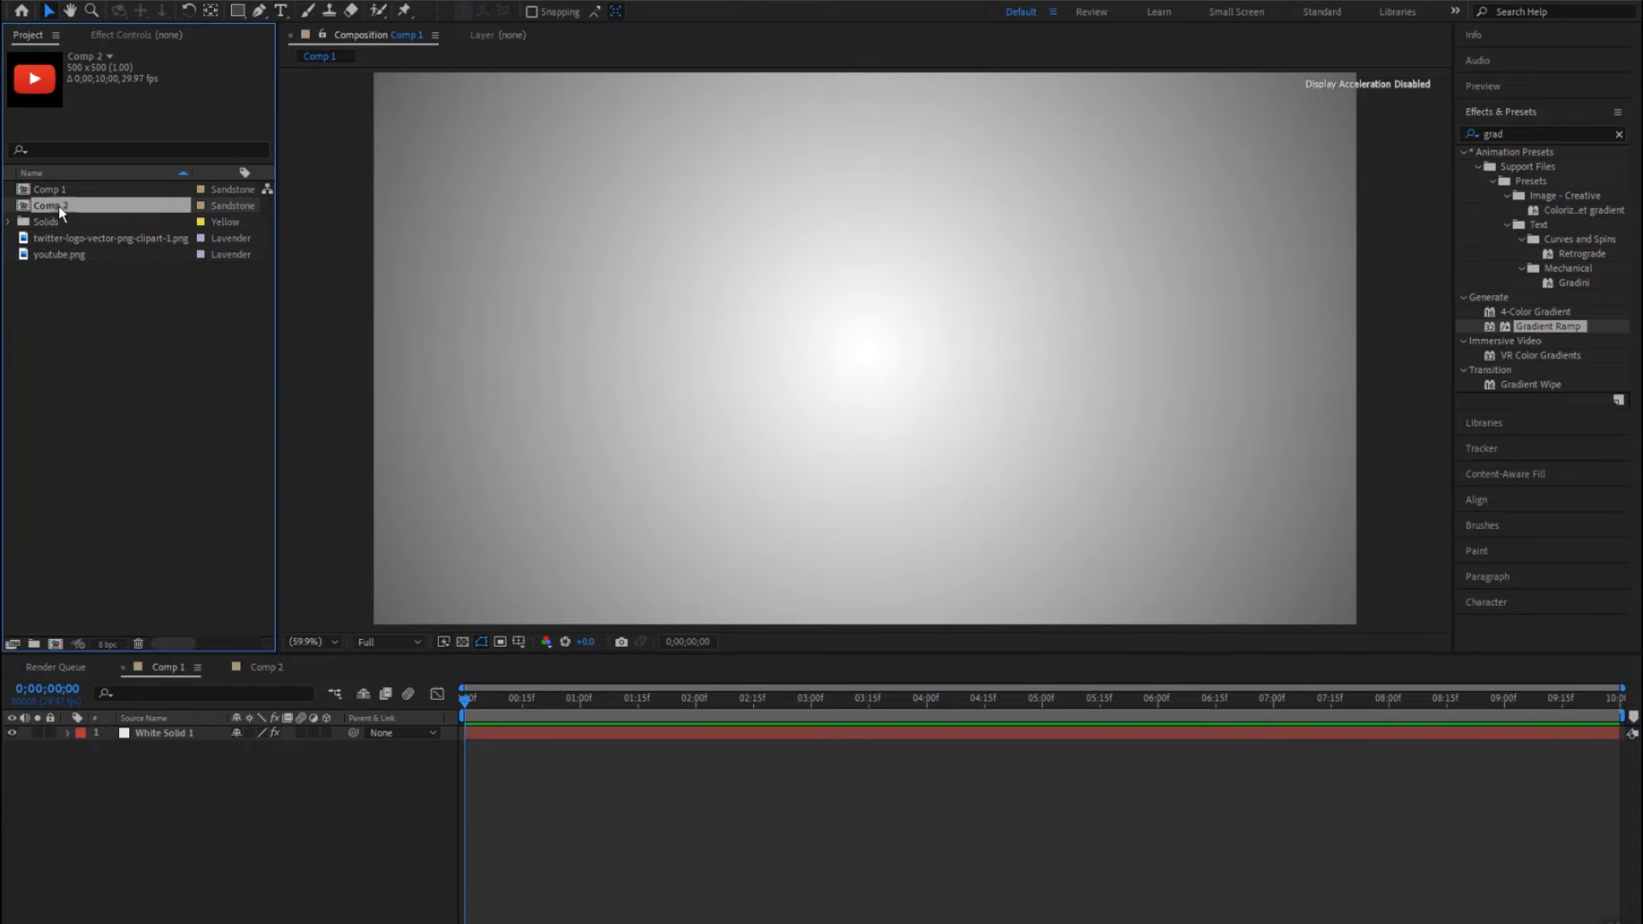
{"action": "left_click_drag", "start_coordinate": [58, 206], "coordinate": [158, 725]}
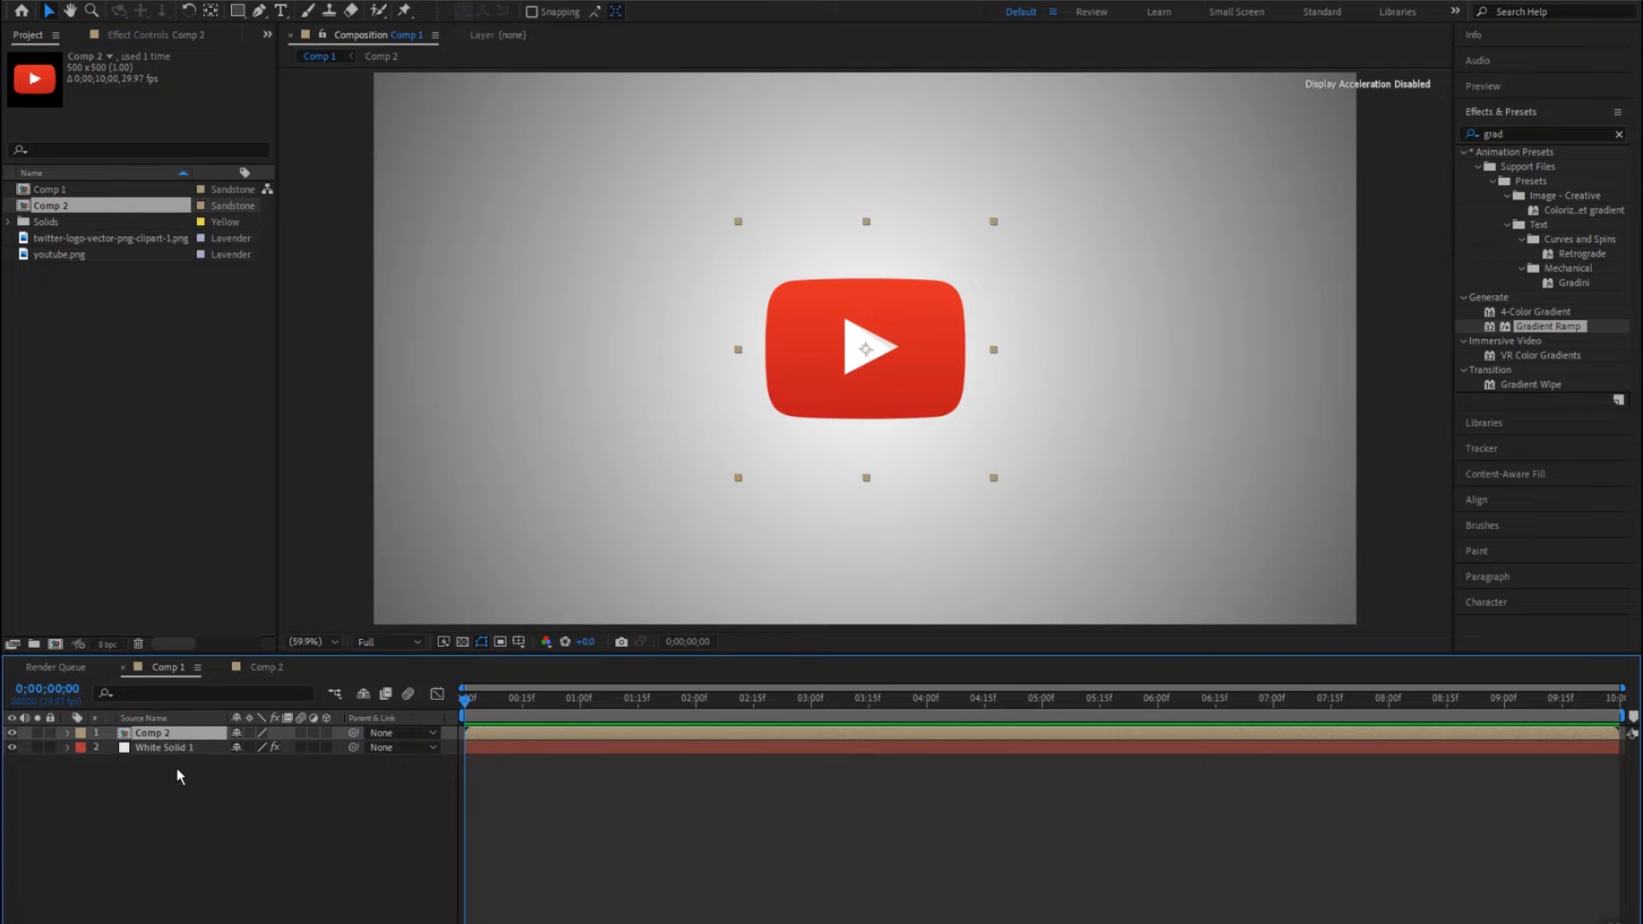
{"action": "left_click", "coordinate": [326, 733]}
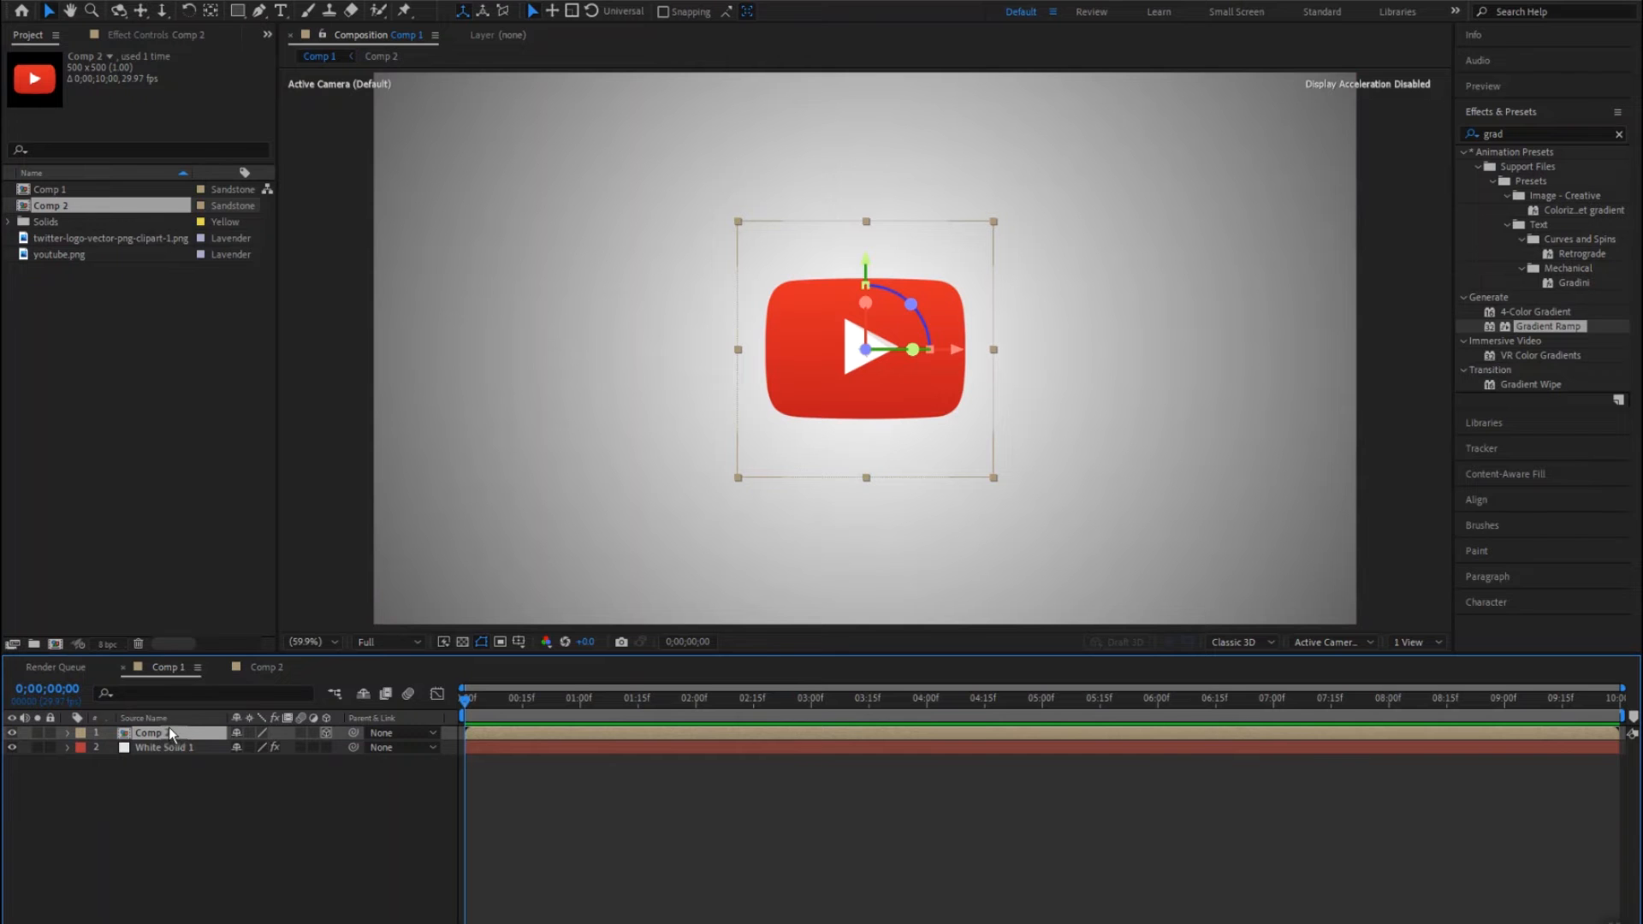
Step: Add the expression [position[0], position[1], index] to the Comp 2 layer's Position, copying it from the Notepad file
{"action": "key", "text": "p"}
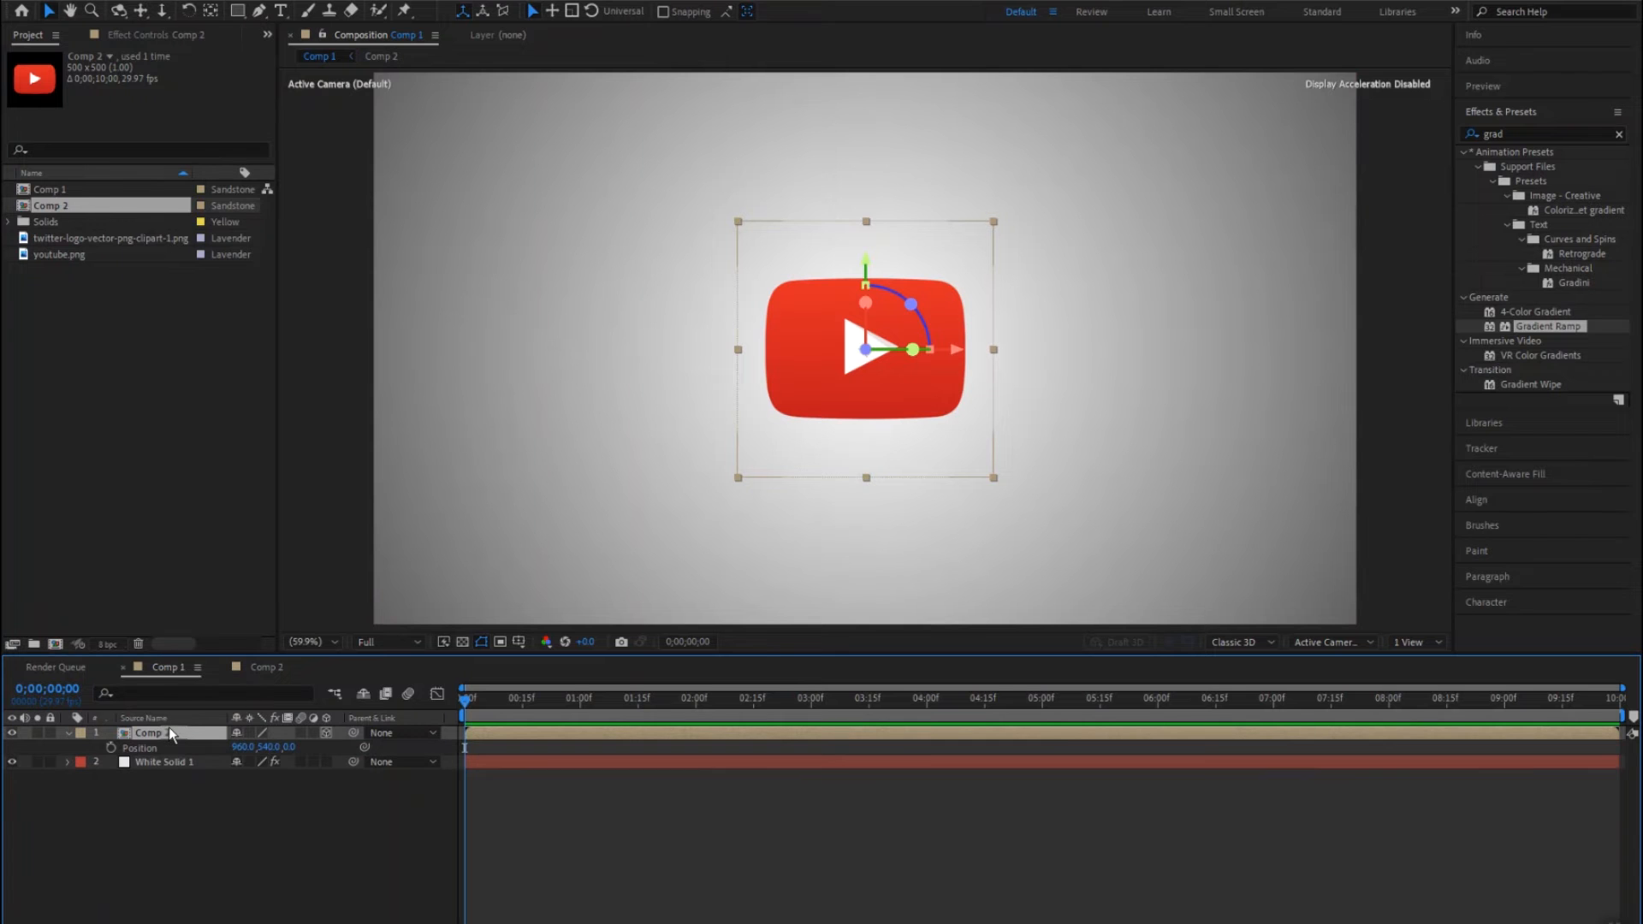
{"action": "left_click", "coordinate": [111, 747]}
{"action": "left_click", "coordinate": [111, 746]}
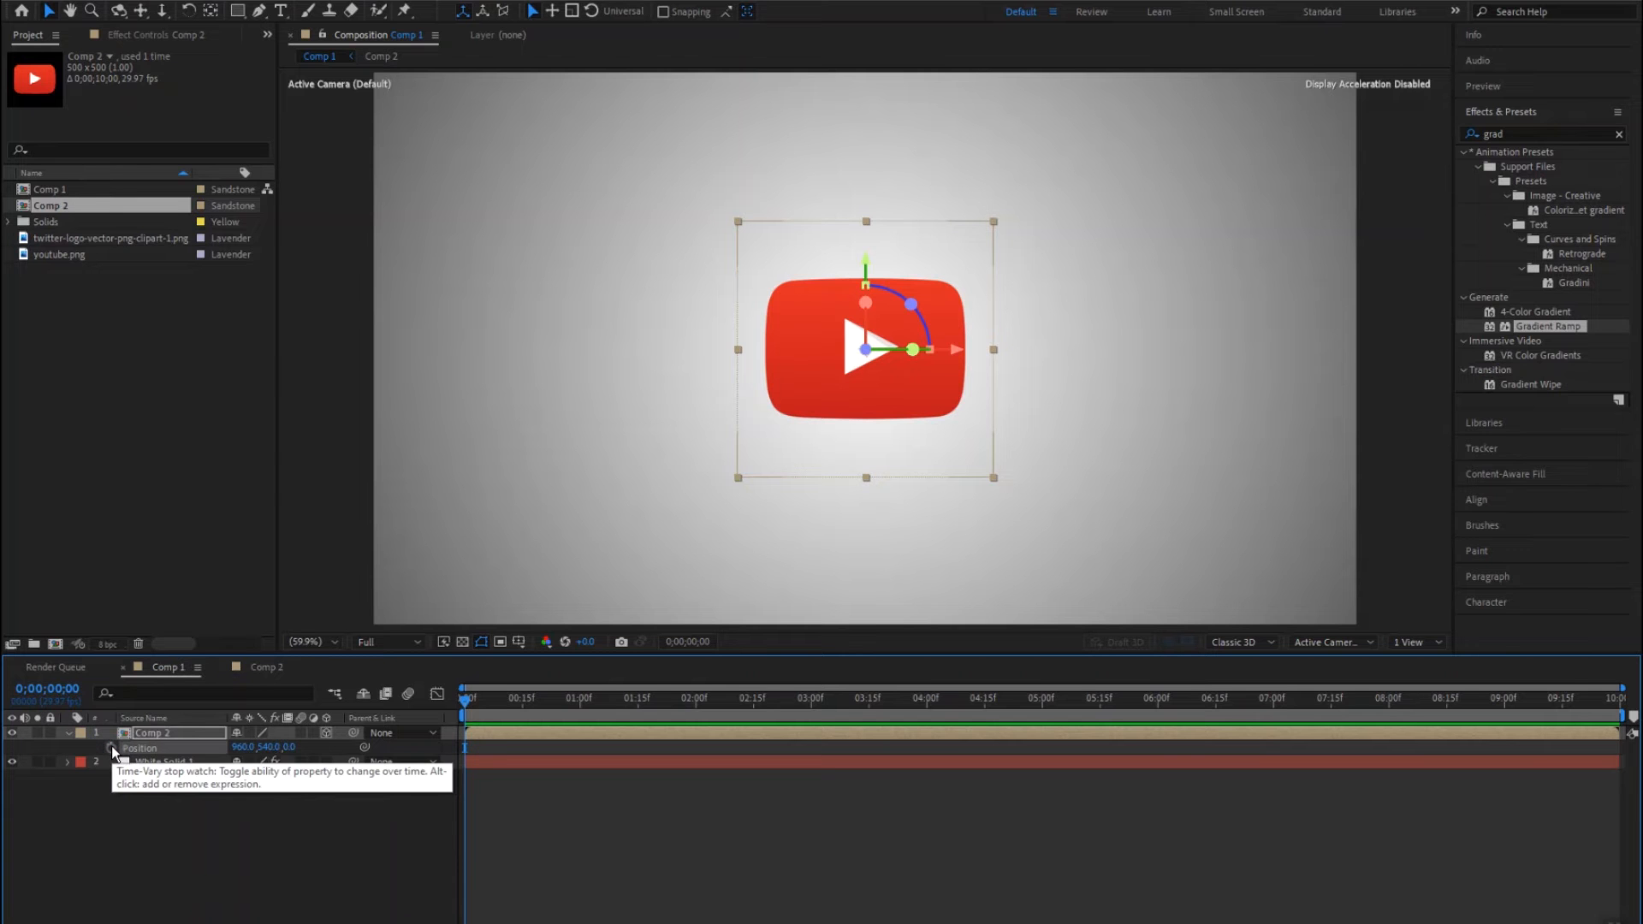
{"action": "left_click", "coordinate": [111, 746], "text": "alt"}
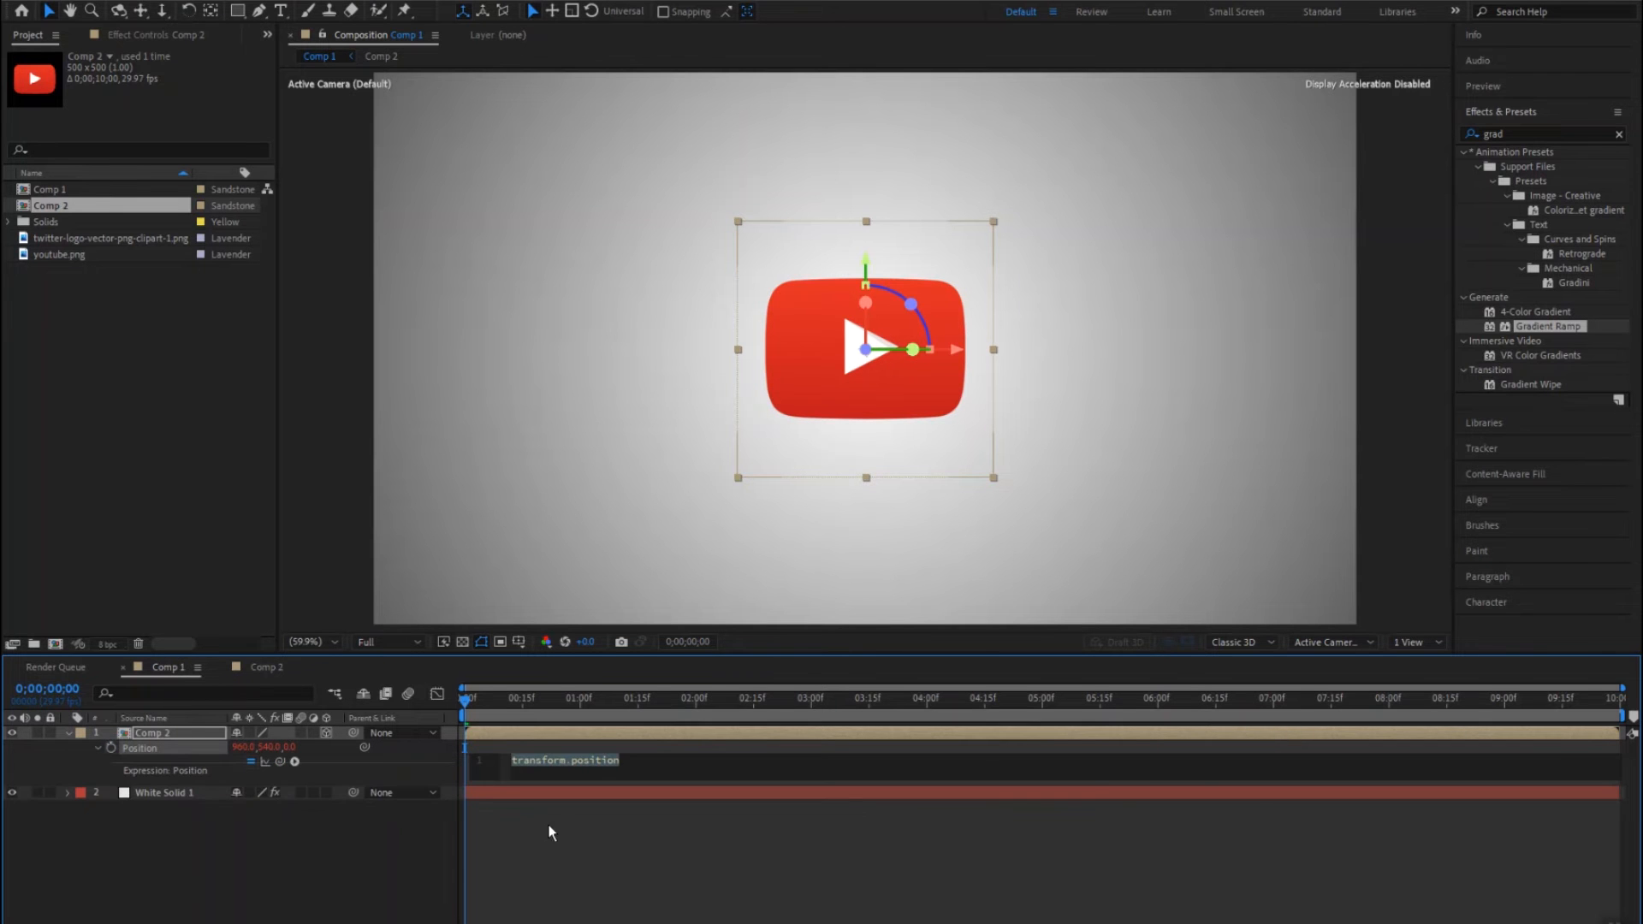
{"action": "key", "text": "alt+Tab"}
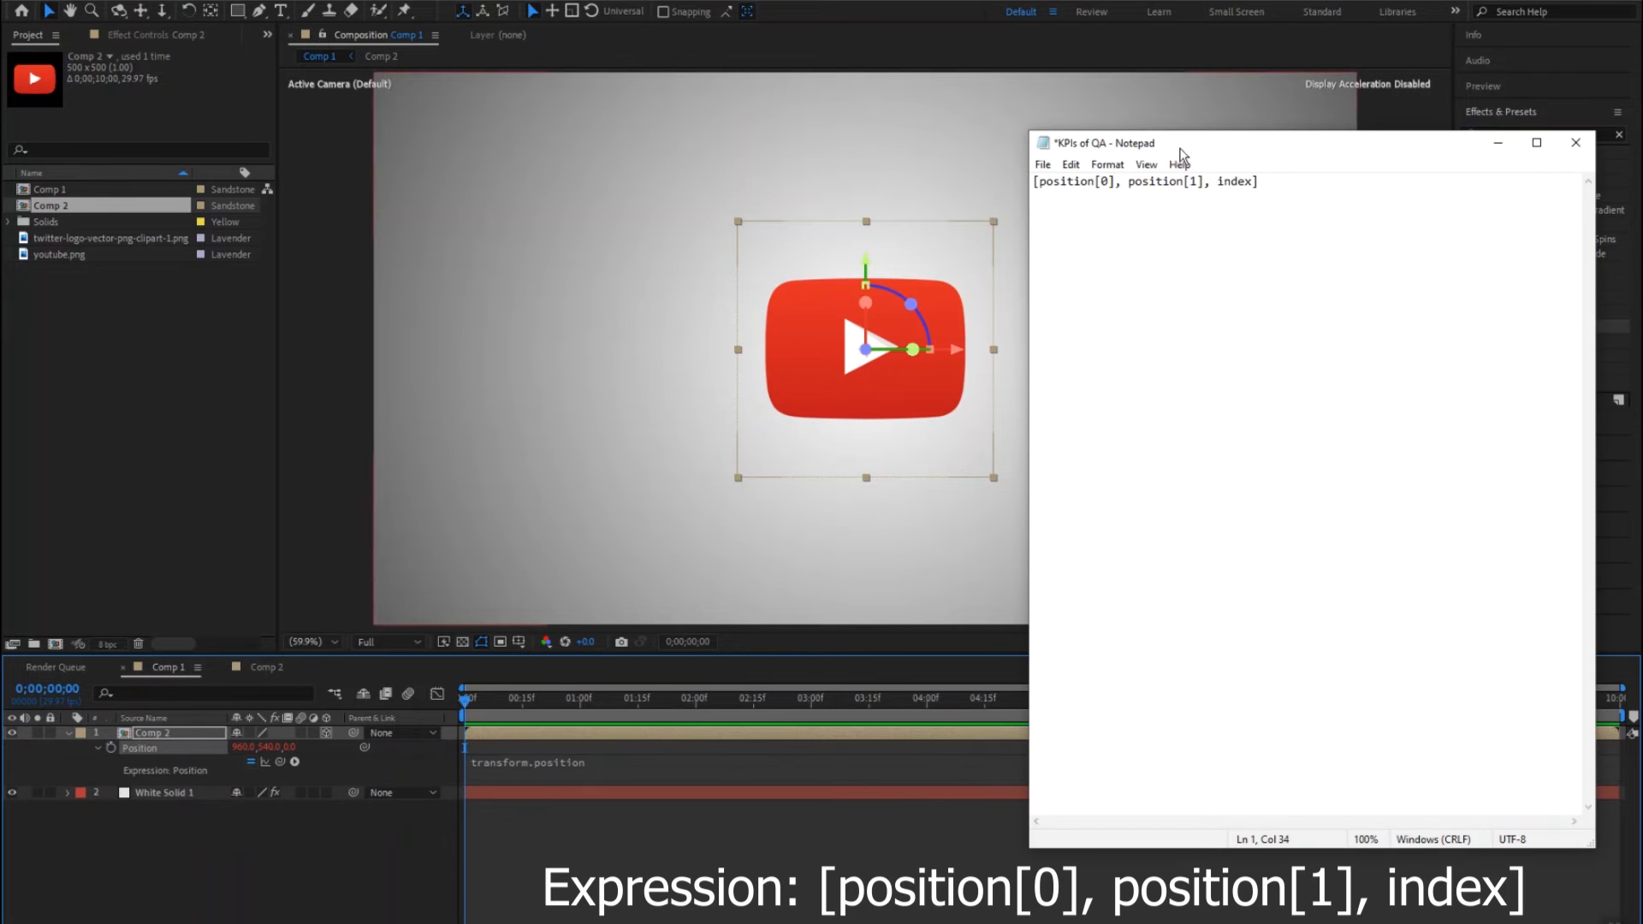
{"action": "left_click_drag", "start_coordinate": [1269, 184], "coordinate": [1035, 184]}
{"action": "key", "text": "ctrl+c"}
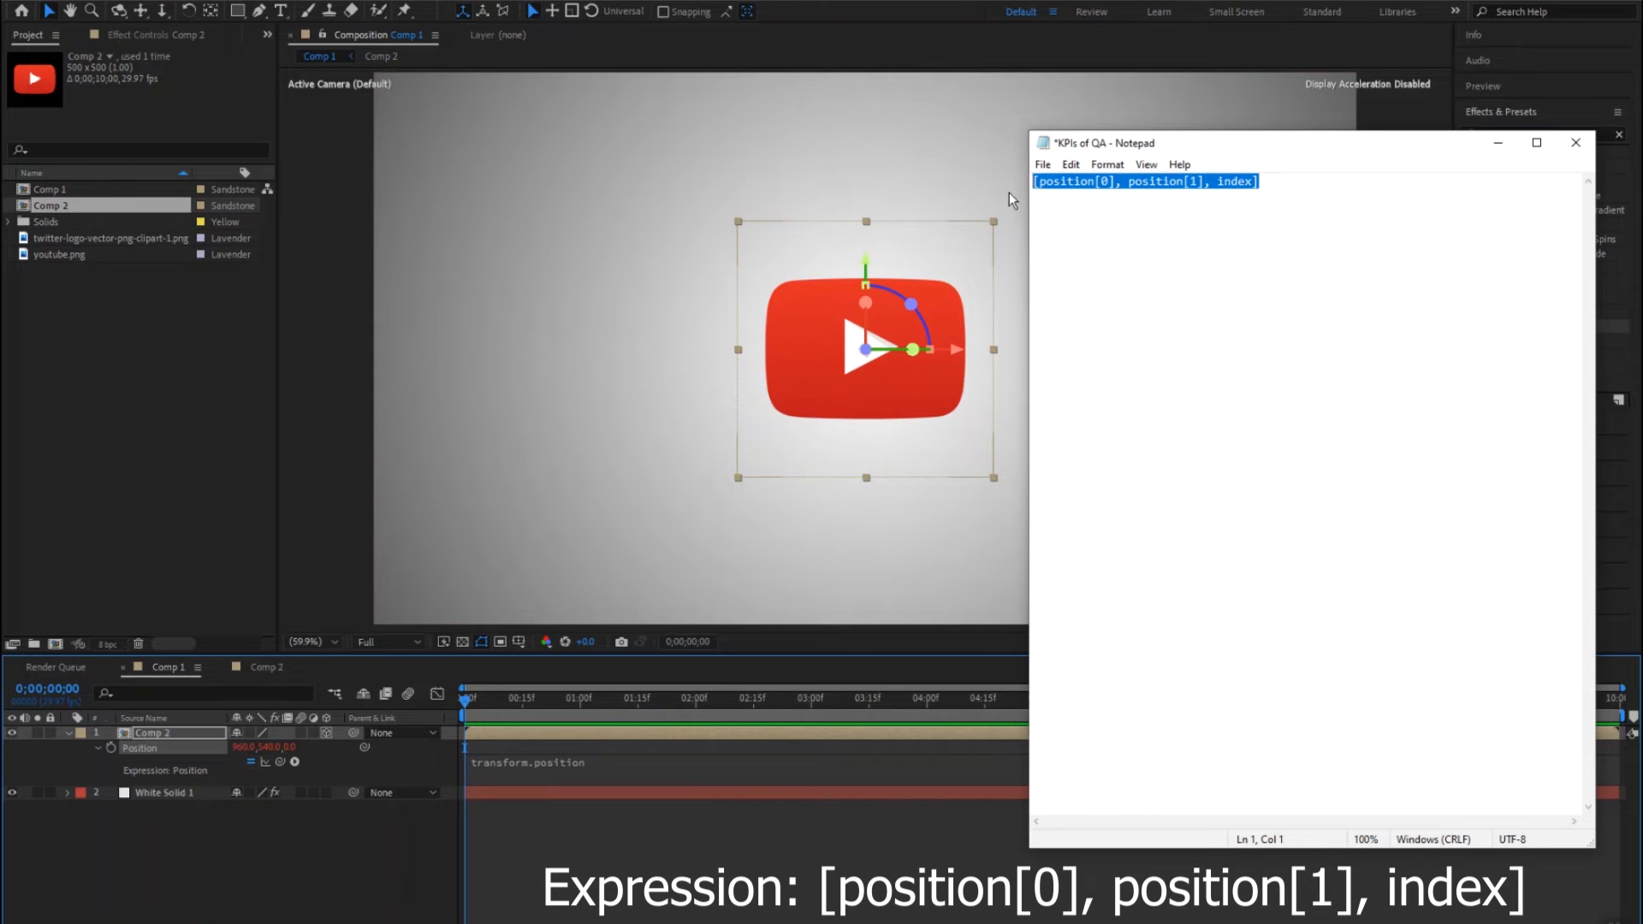
{"action": "left_click", "coordinate": [567, 758]}
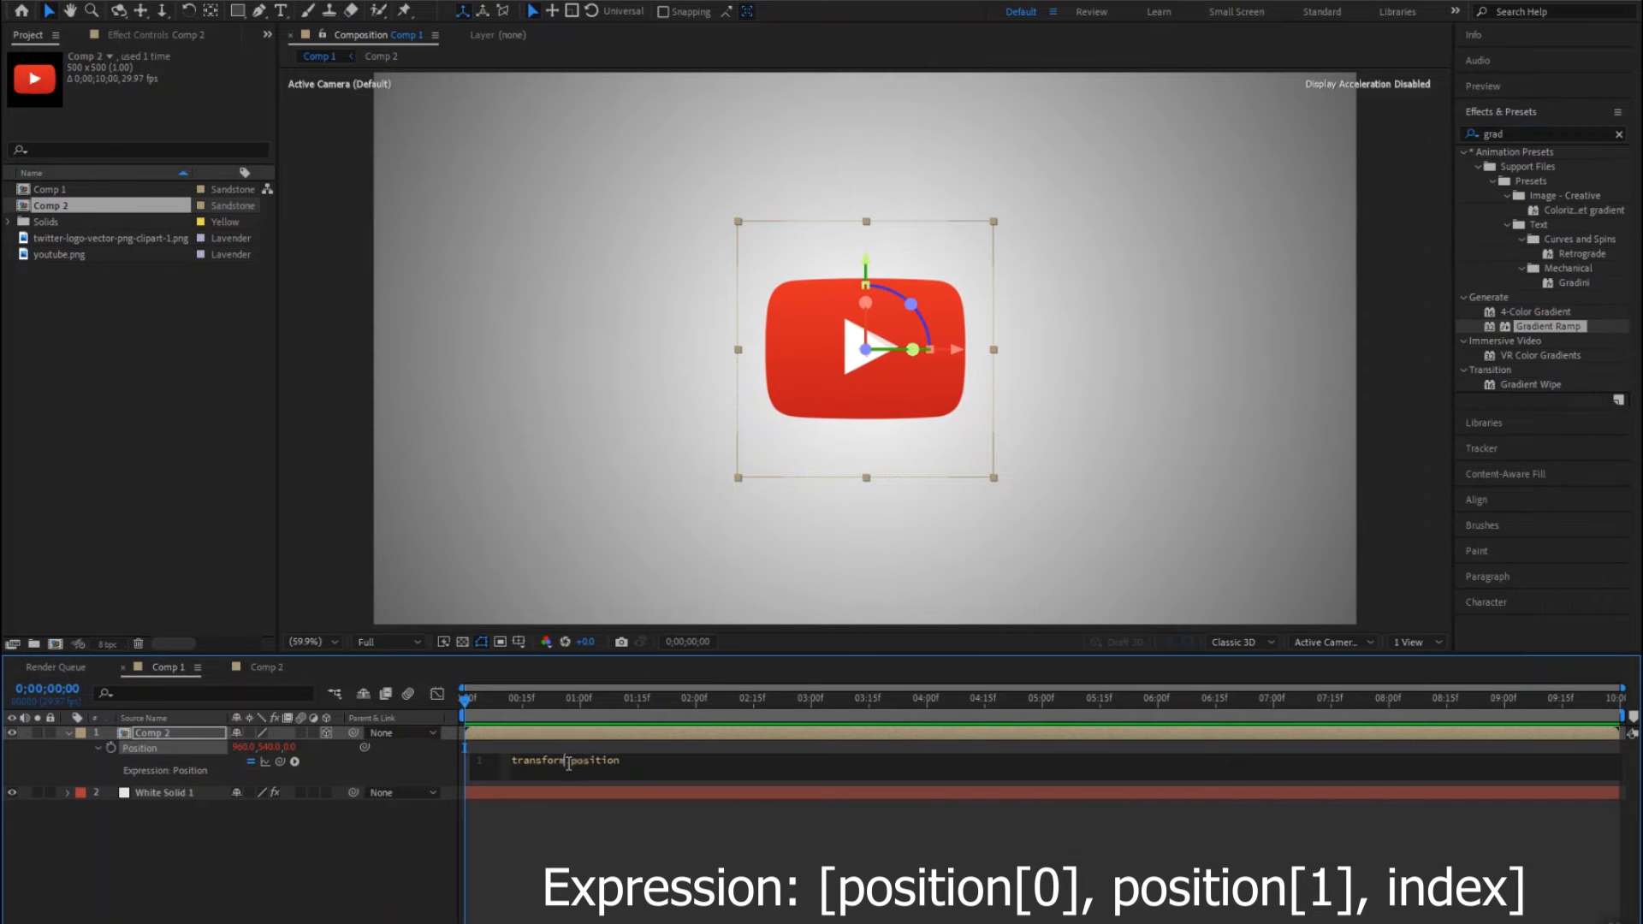
{"action": "key", "text": "ctrl+v"}
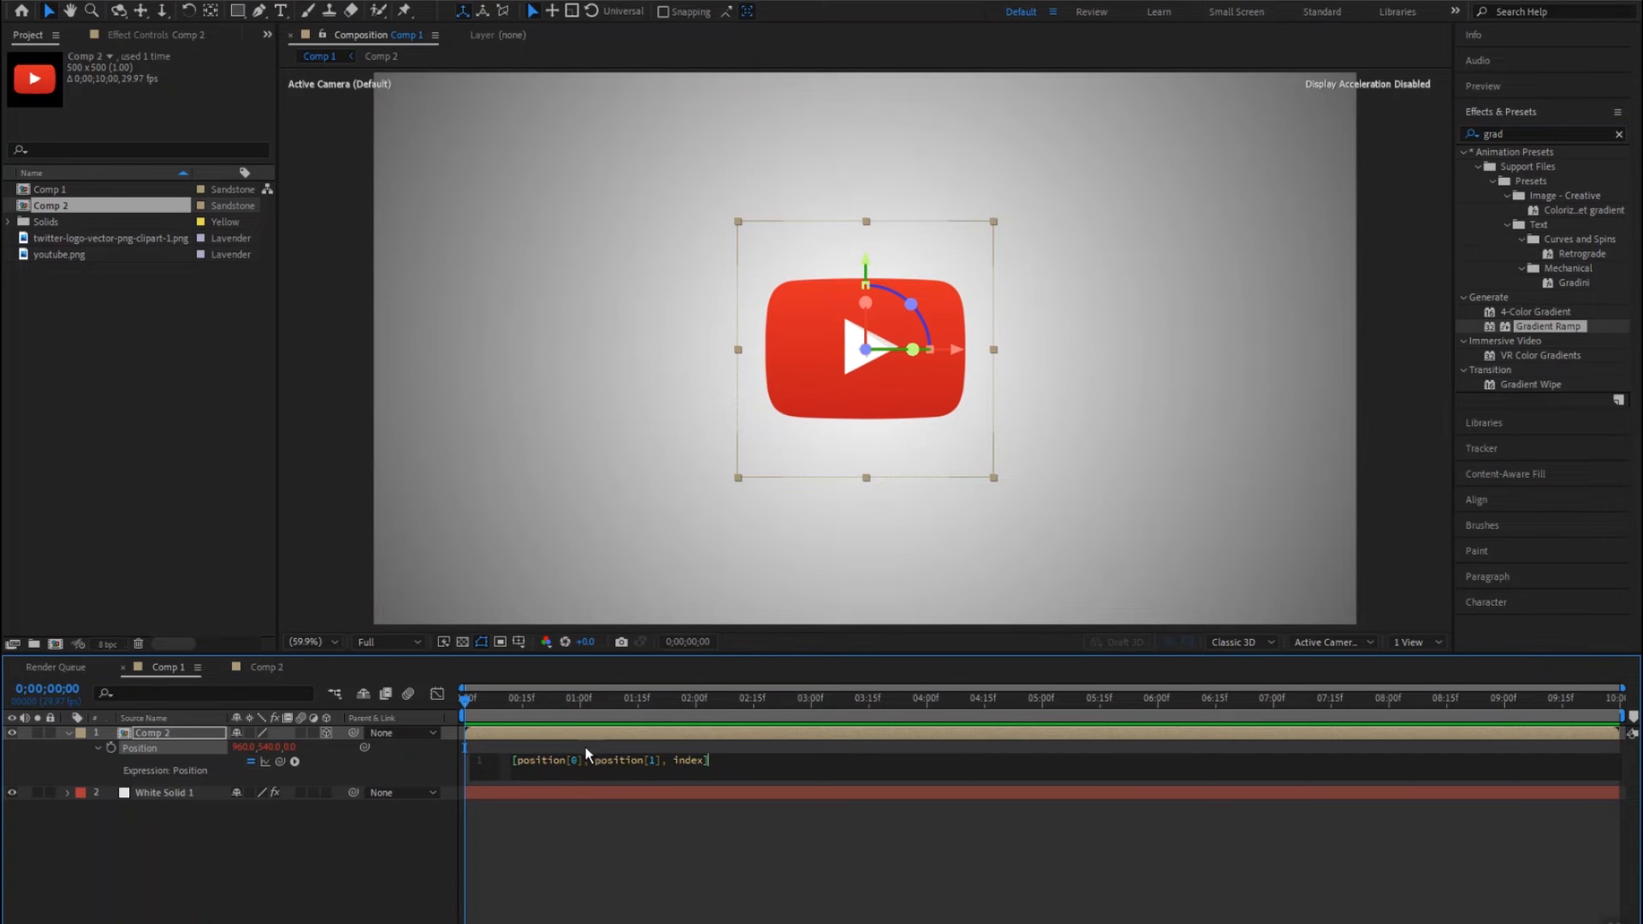
{"action": "left_click", "coordinate": [588, 751]}
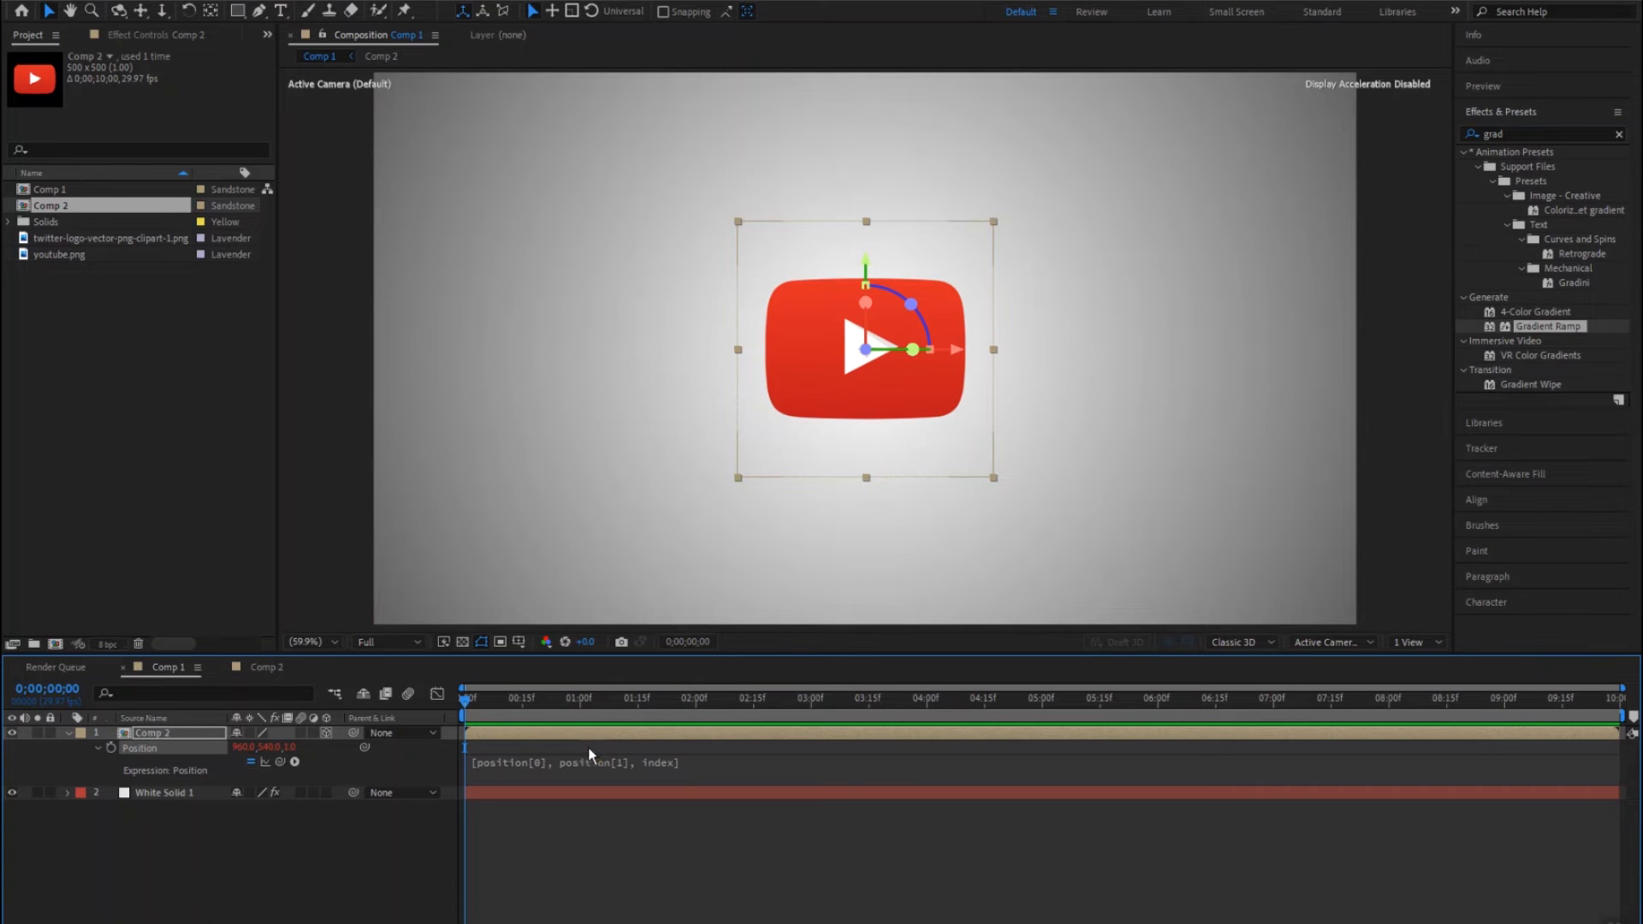
{"action": "left_click", "coordinate": [68, 733]}
Step: Apply the Exposure color correction effect to the Comp 2 layer and set its master exposure to -2.00
{"action": "left_click", "coordinate": [151, 734]}
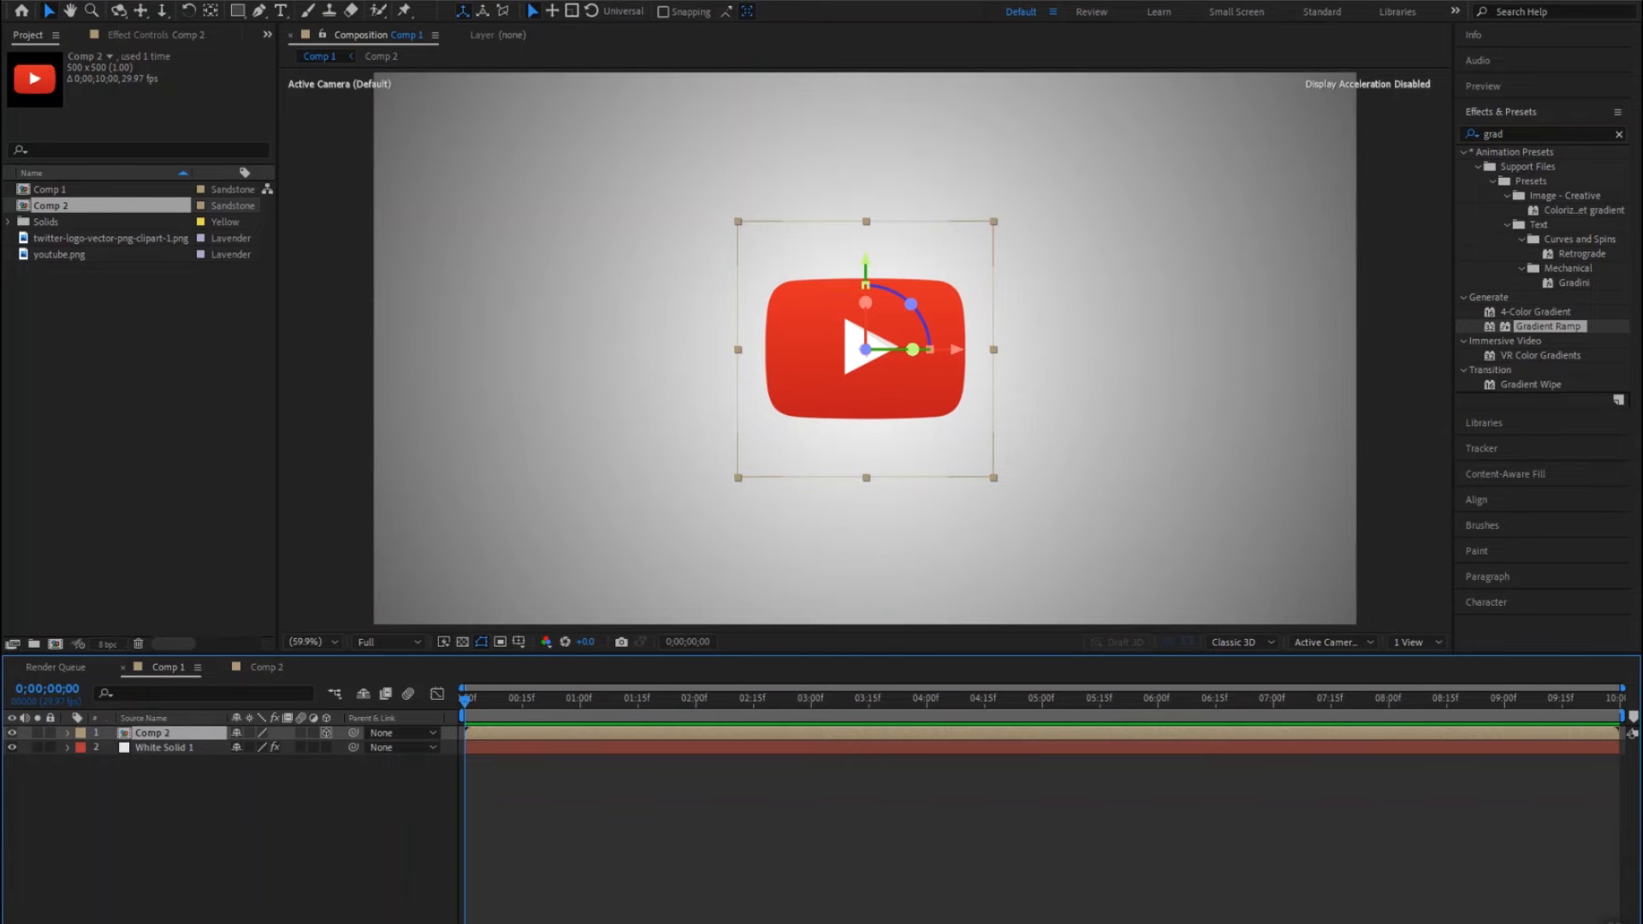
{"action": "left_click", "coordinate": [1487, 134]}
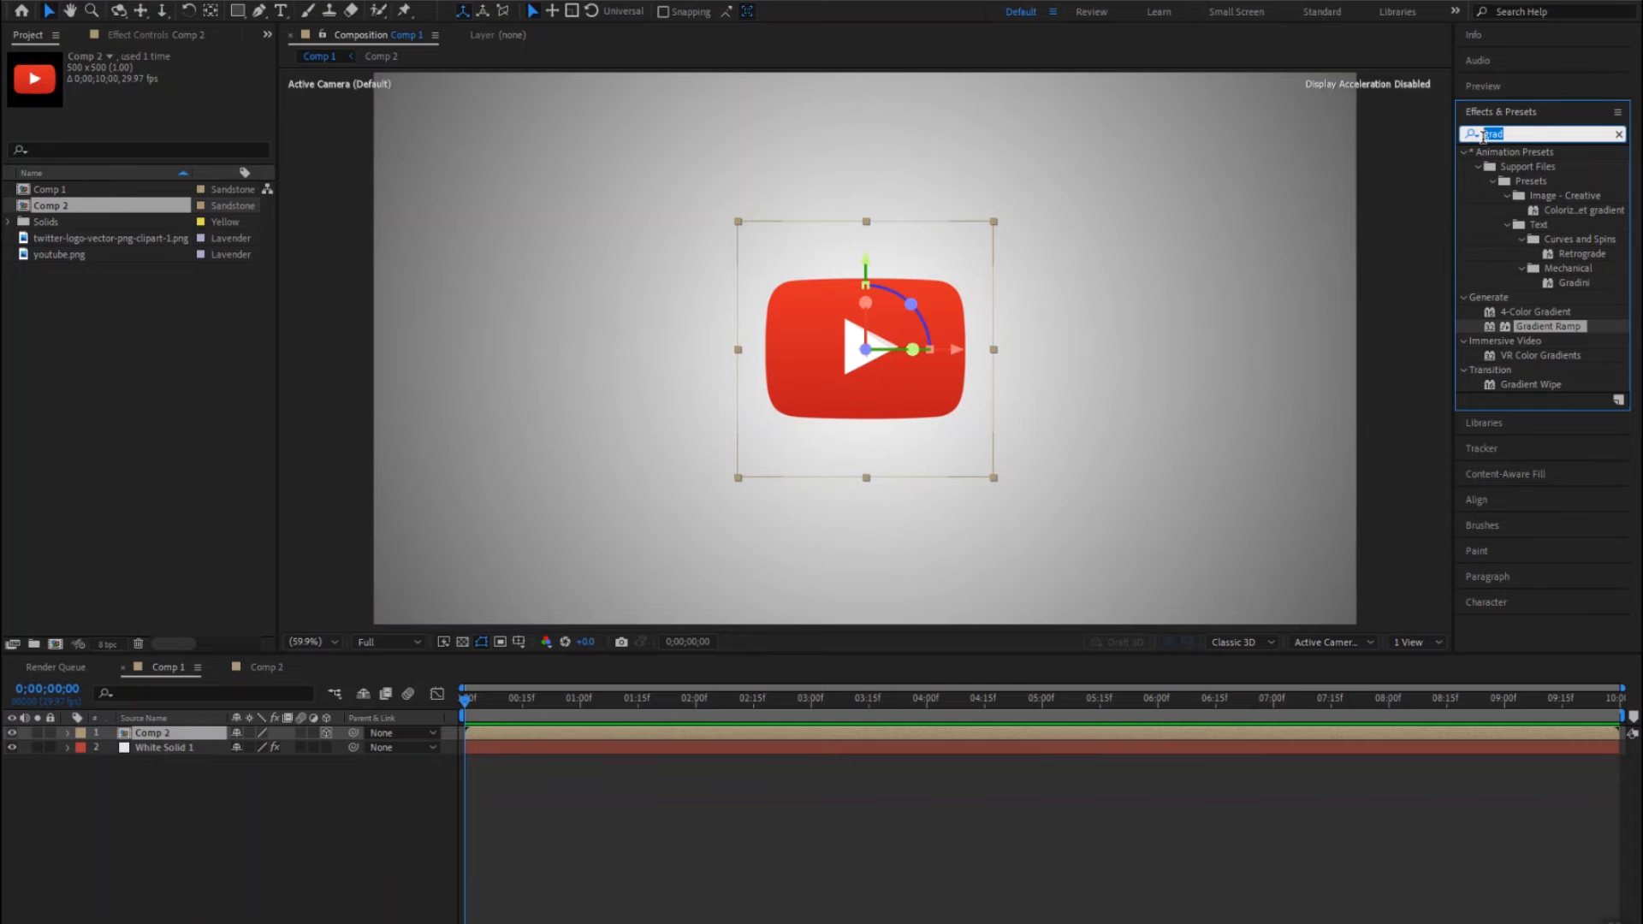
{"action": "type", "text": "exp"}
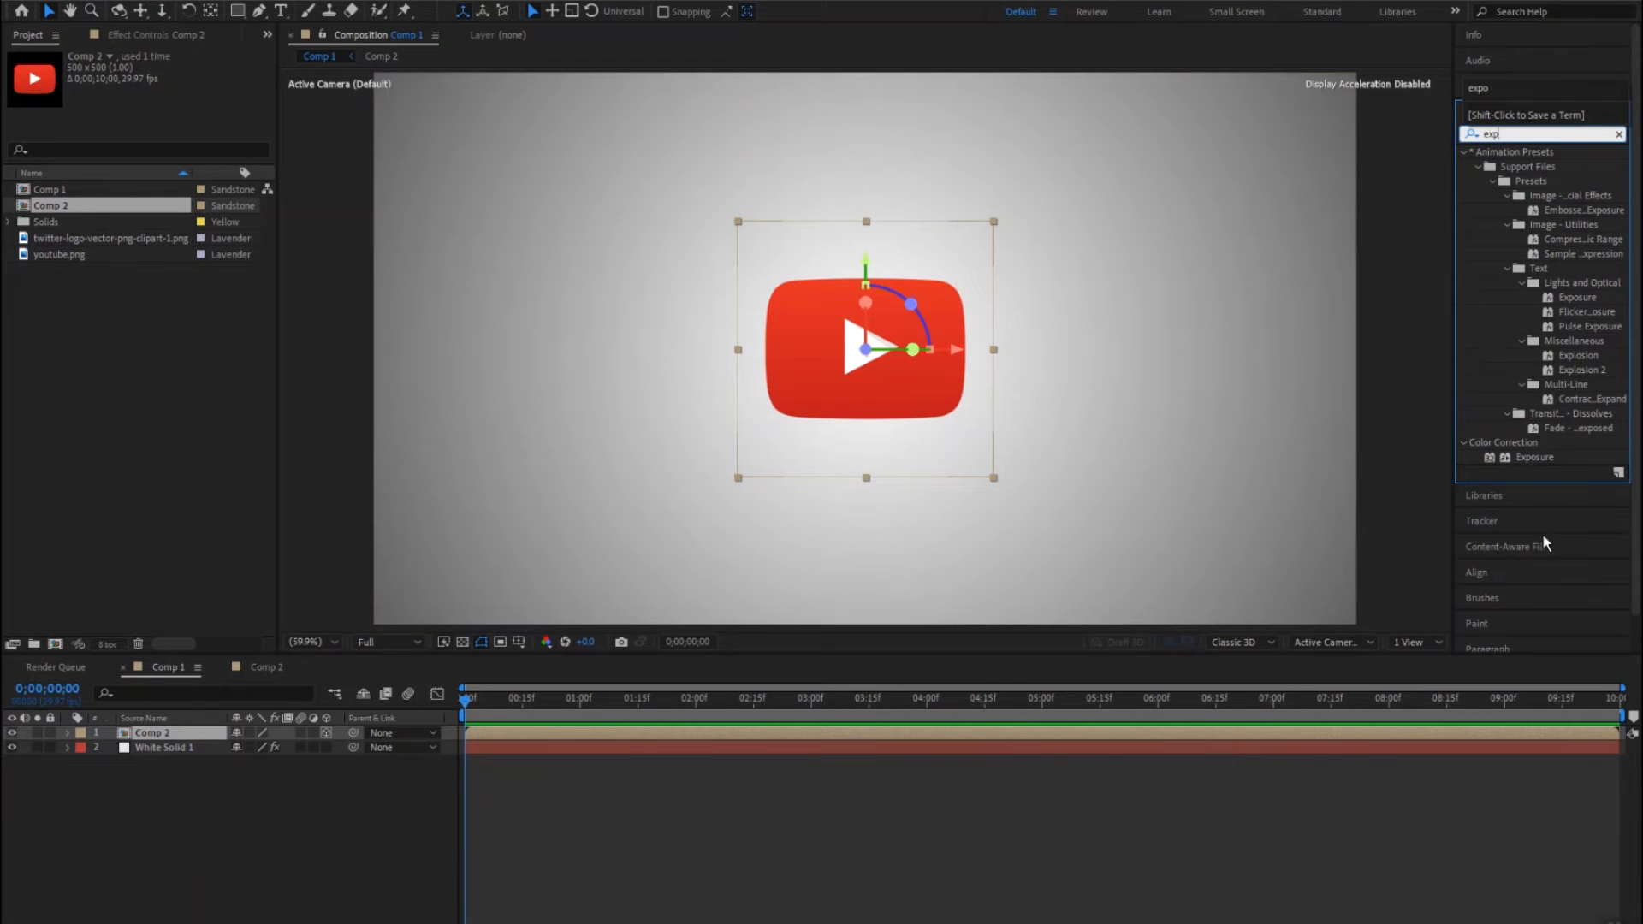
{"action": "left_click", "coordinate": [1532, 459]}
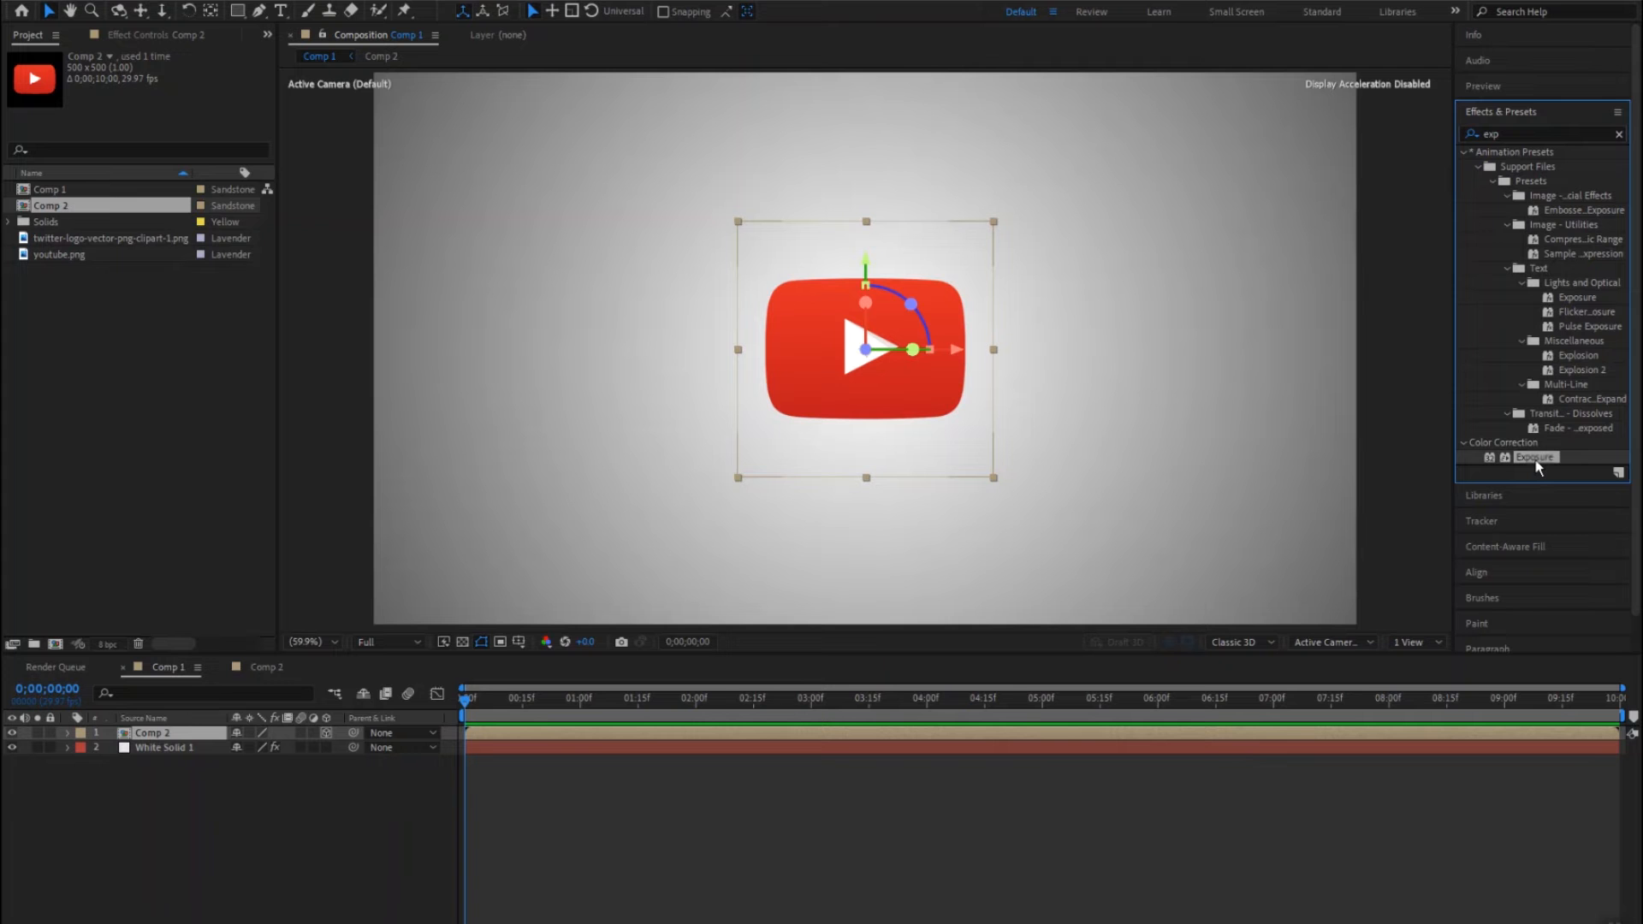
{"action": "left_click_drag", "start_coordinate": [1535, 460], "coordinate": [888, 372]}
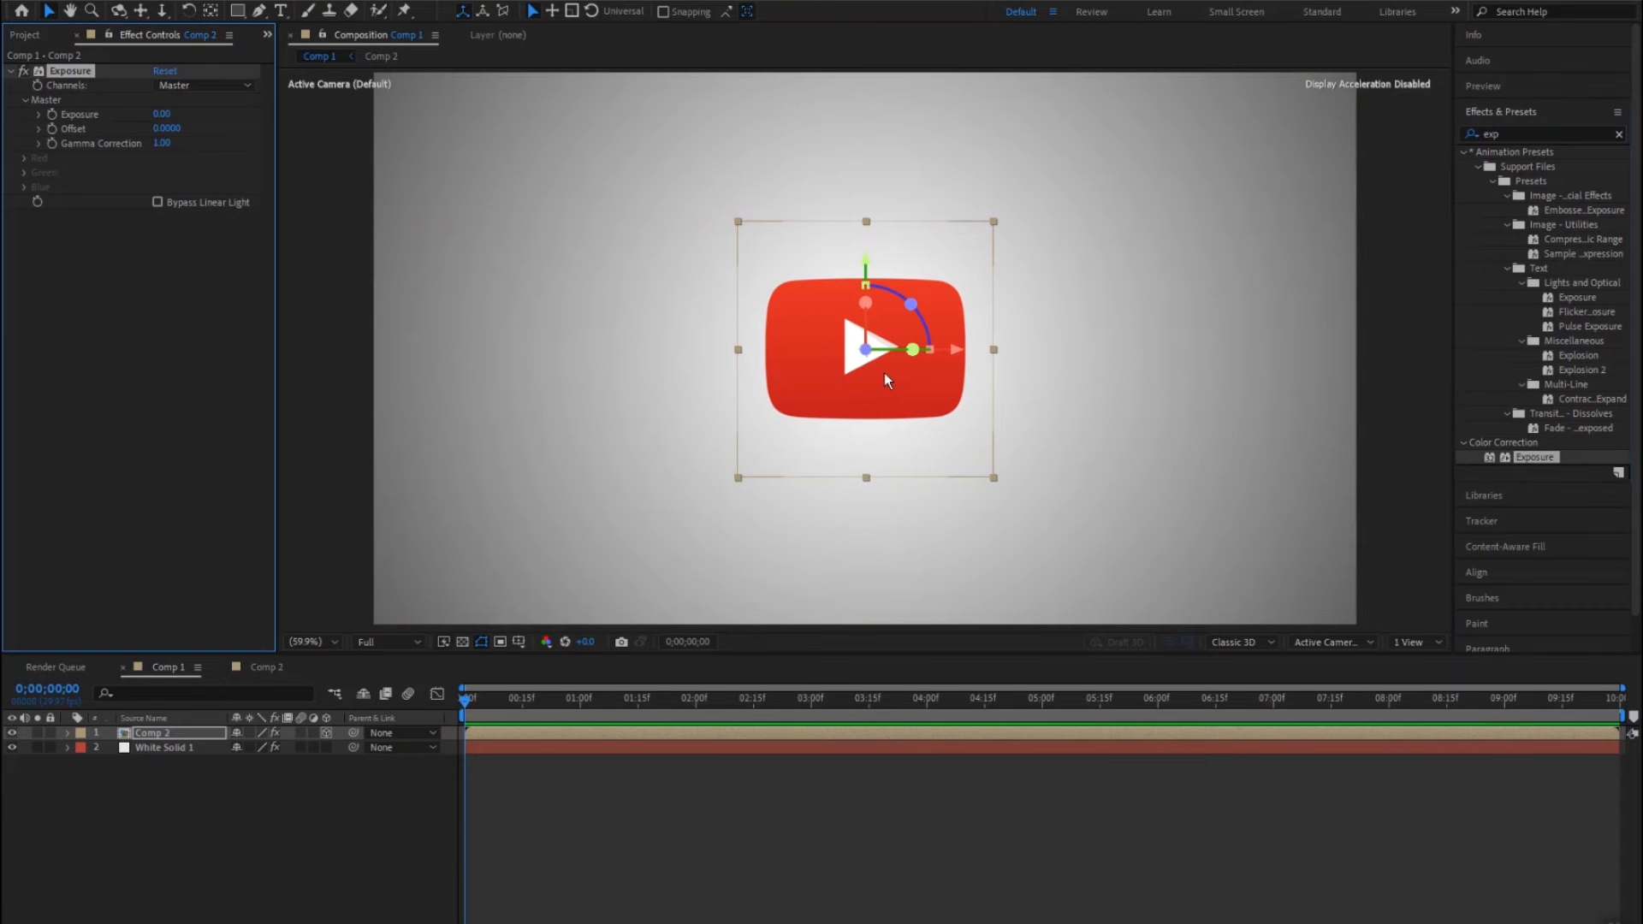
{"action": "left_click", "coordinate": [160, 115]}
{"action": "key", "text": "Return"}
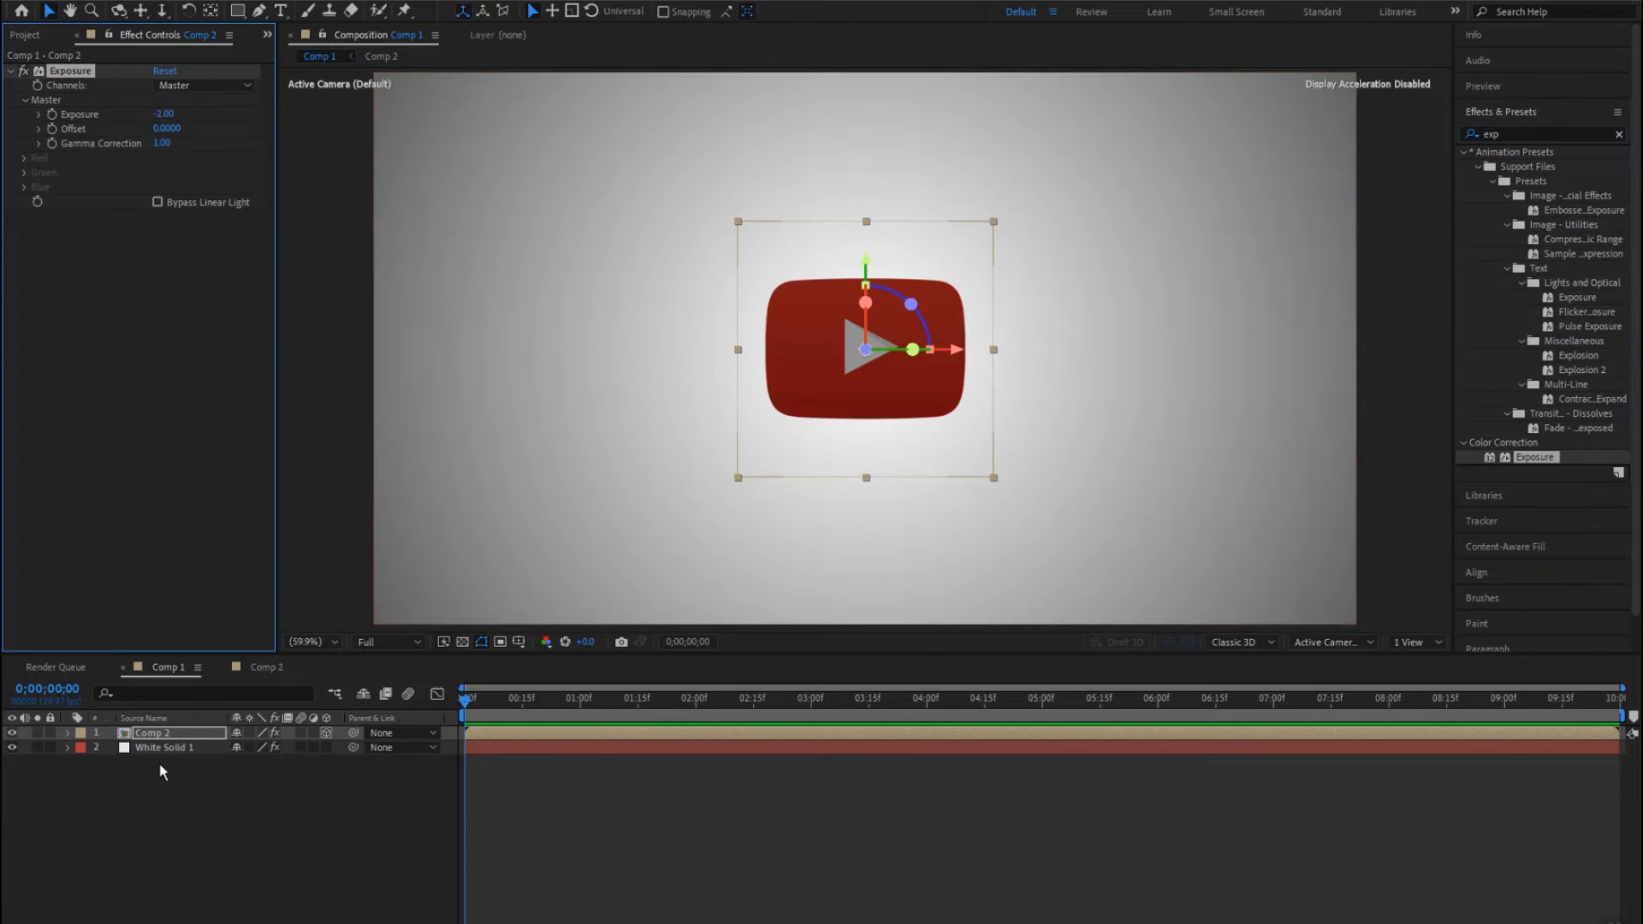
Step: Duplicate the Comp 2 layer in Comp 1 repeatedly until there are 30 copies of it above the white solid
{"action": "left_click", "coordinate": [155, 733]}
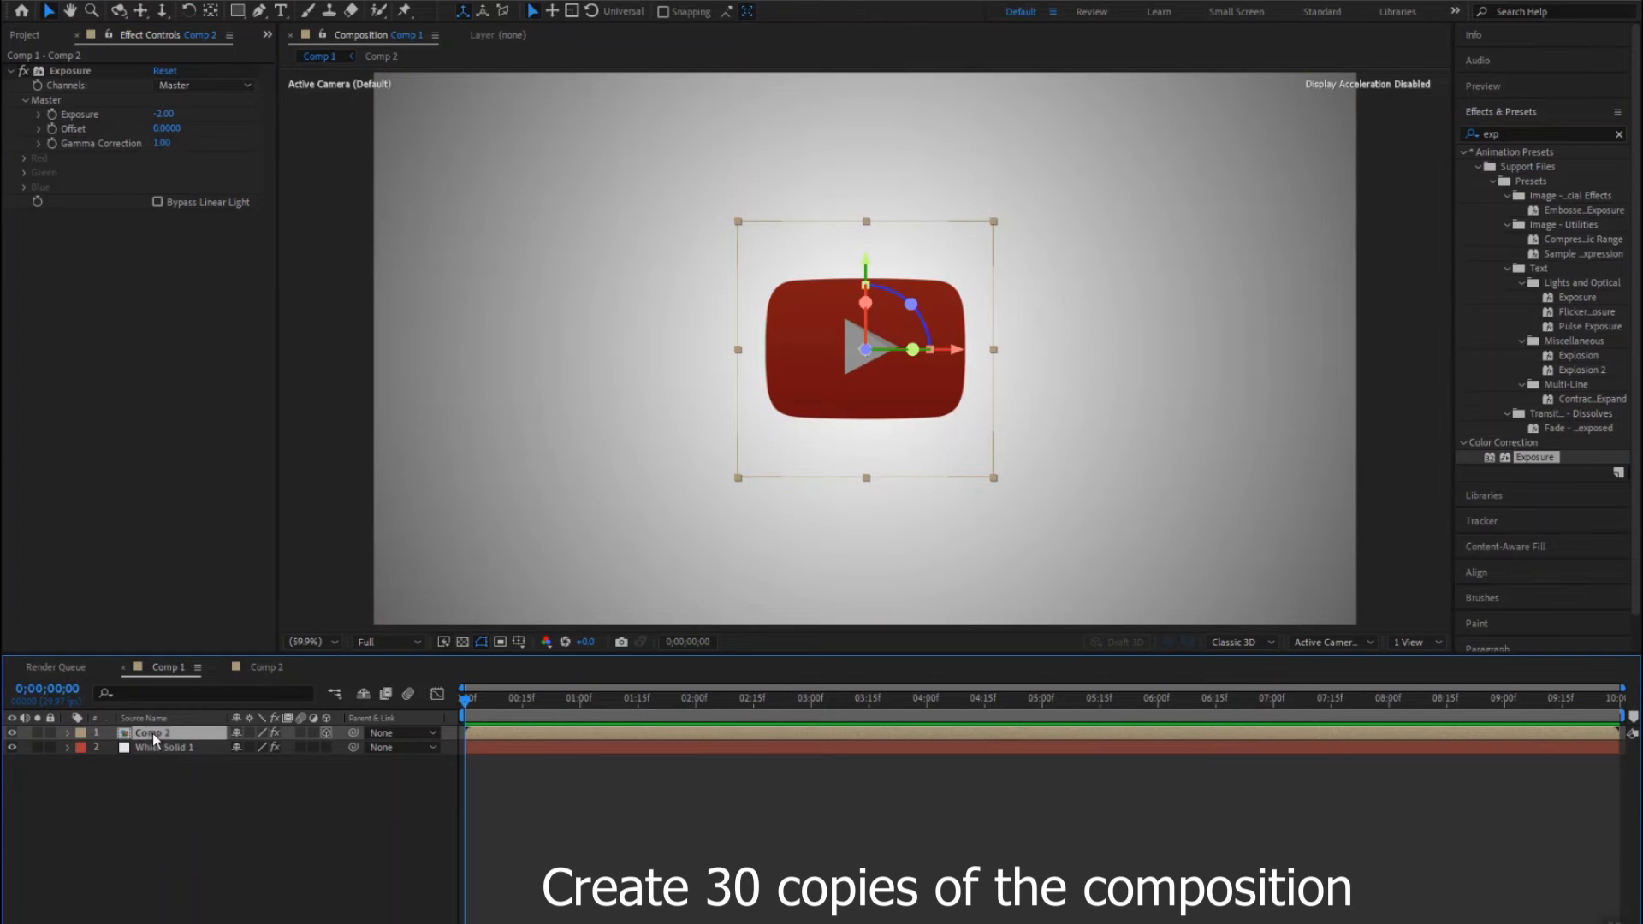
{"action": "key", "text": "ctrl+d"}
{"action": "key", "text": "ctrl+d"}
{"action": "key", "text": "ctrl+d"}
{"action": "key", "text": "ctrl+d"}
{"action": "key", "text": "ctrl+d"}
{"action": "key", "text": "ctrl+d"}
{"action": "key", "text": "ctrl+d"}
{"action": "key", "text": "ctrl+d"}
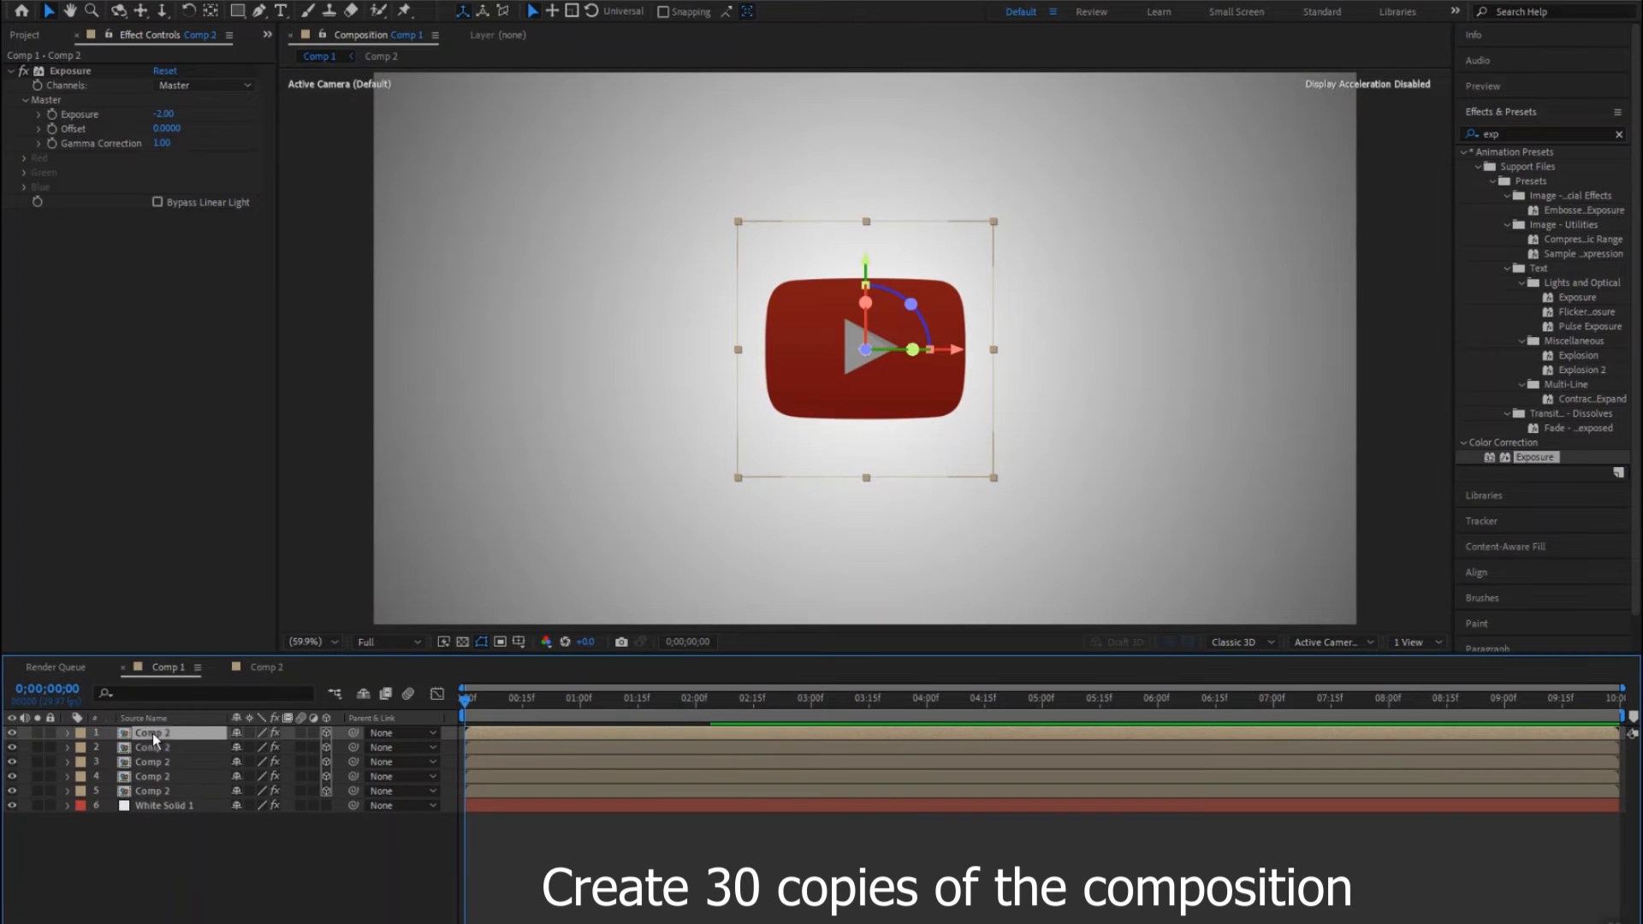
{"action": "key", "text": "ctrl+d"}
{"action": "key", "text": "ctrl+d"}
{"action": "key", "text": "ctrl+d"}
{"action": "key", "text": "ctrl+d"}
{"action": "key", "text": "ctrl+d"}
{"action": "key", "text": "ctrl+d"}
{"action": "key", "text": "ctrl+d"}
{"action": "key", "text": "ctrl+d"}
{"action": "key", "text": "ctrl+d"}
{"action": "key", "text": "ctrl+d"}
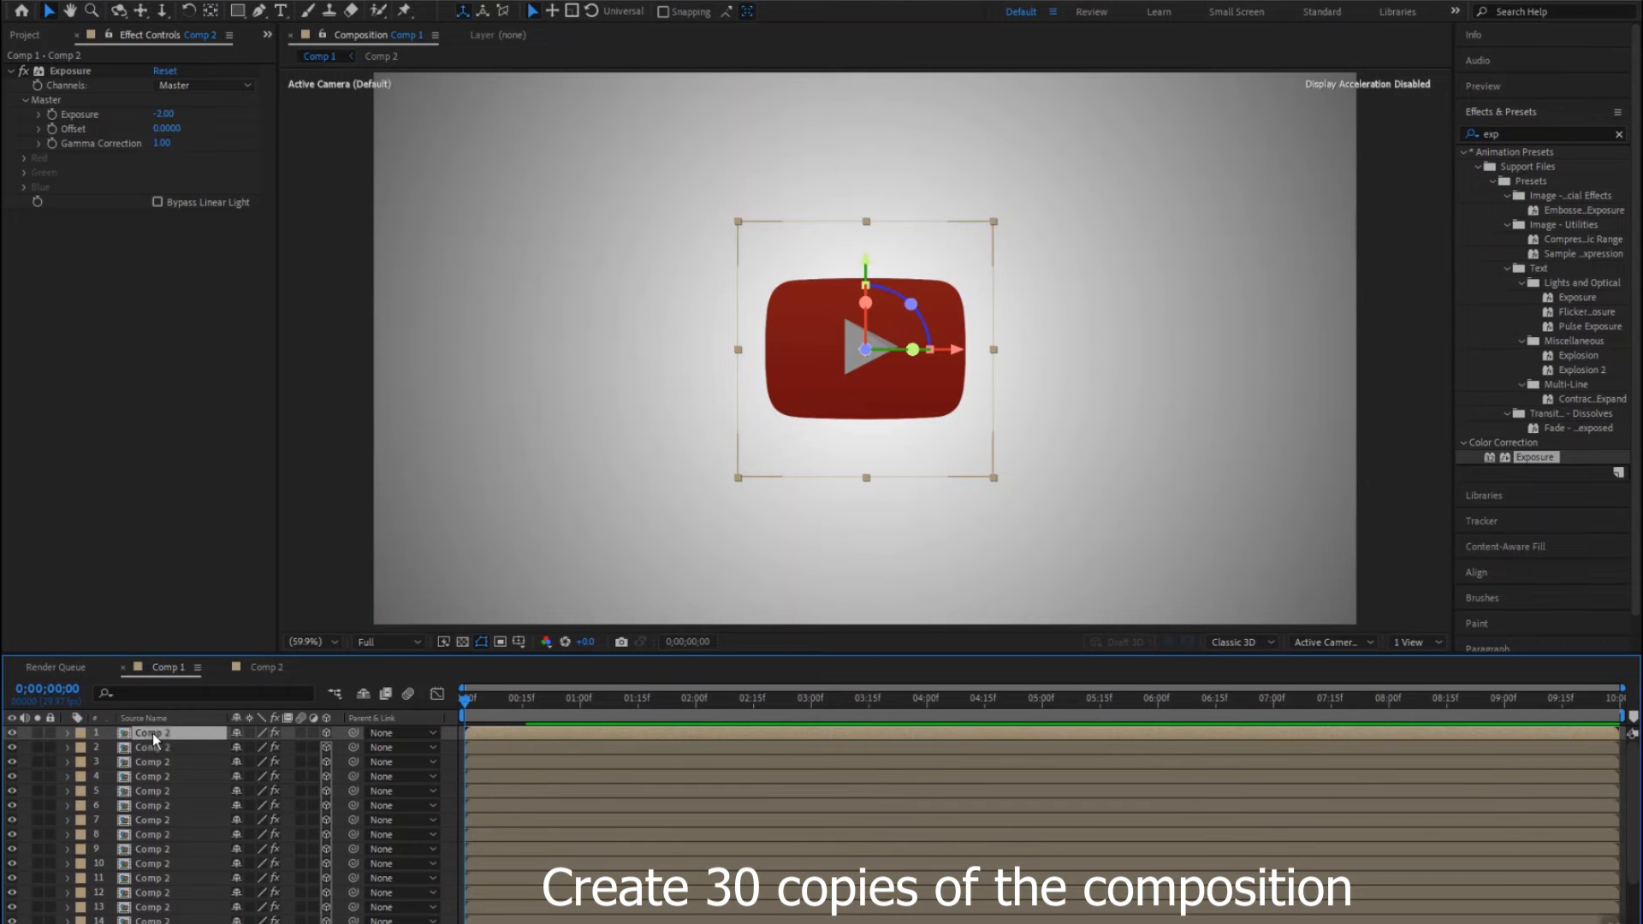
{"action": "key", "text": "ctrl+d"}
{"action": "key", "text": "ctrl+d"}
{"action": "key", "text": "ctrl+d"}
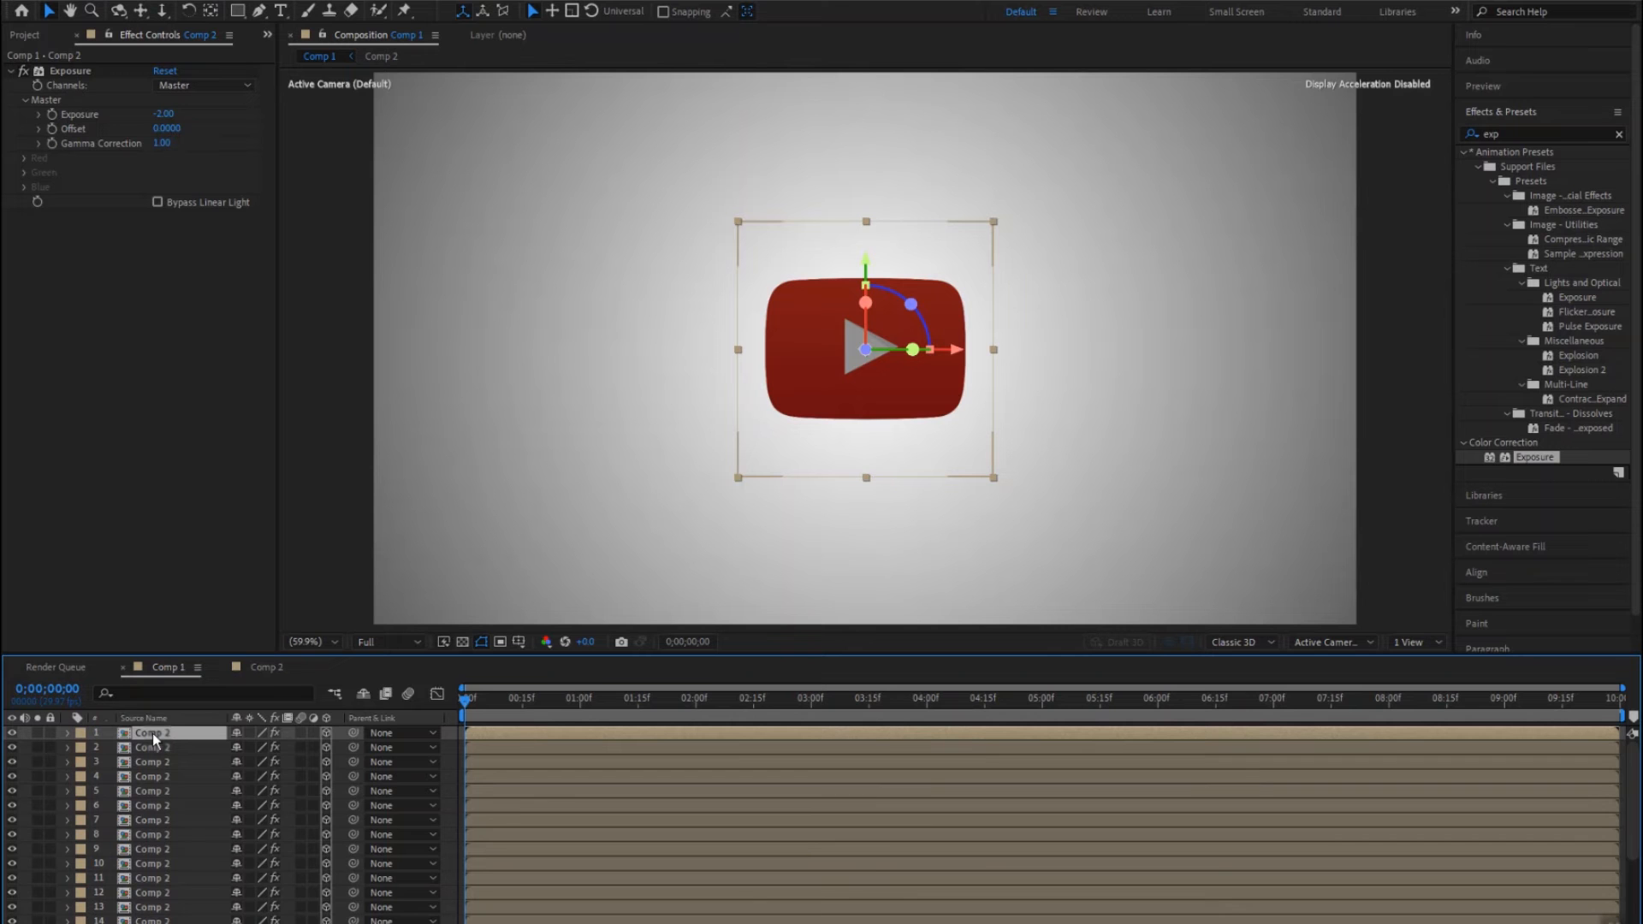
{"action": "key", "text": "ctrl+d"}
{"action": "key", "text": "ctrl+d"}
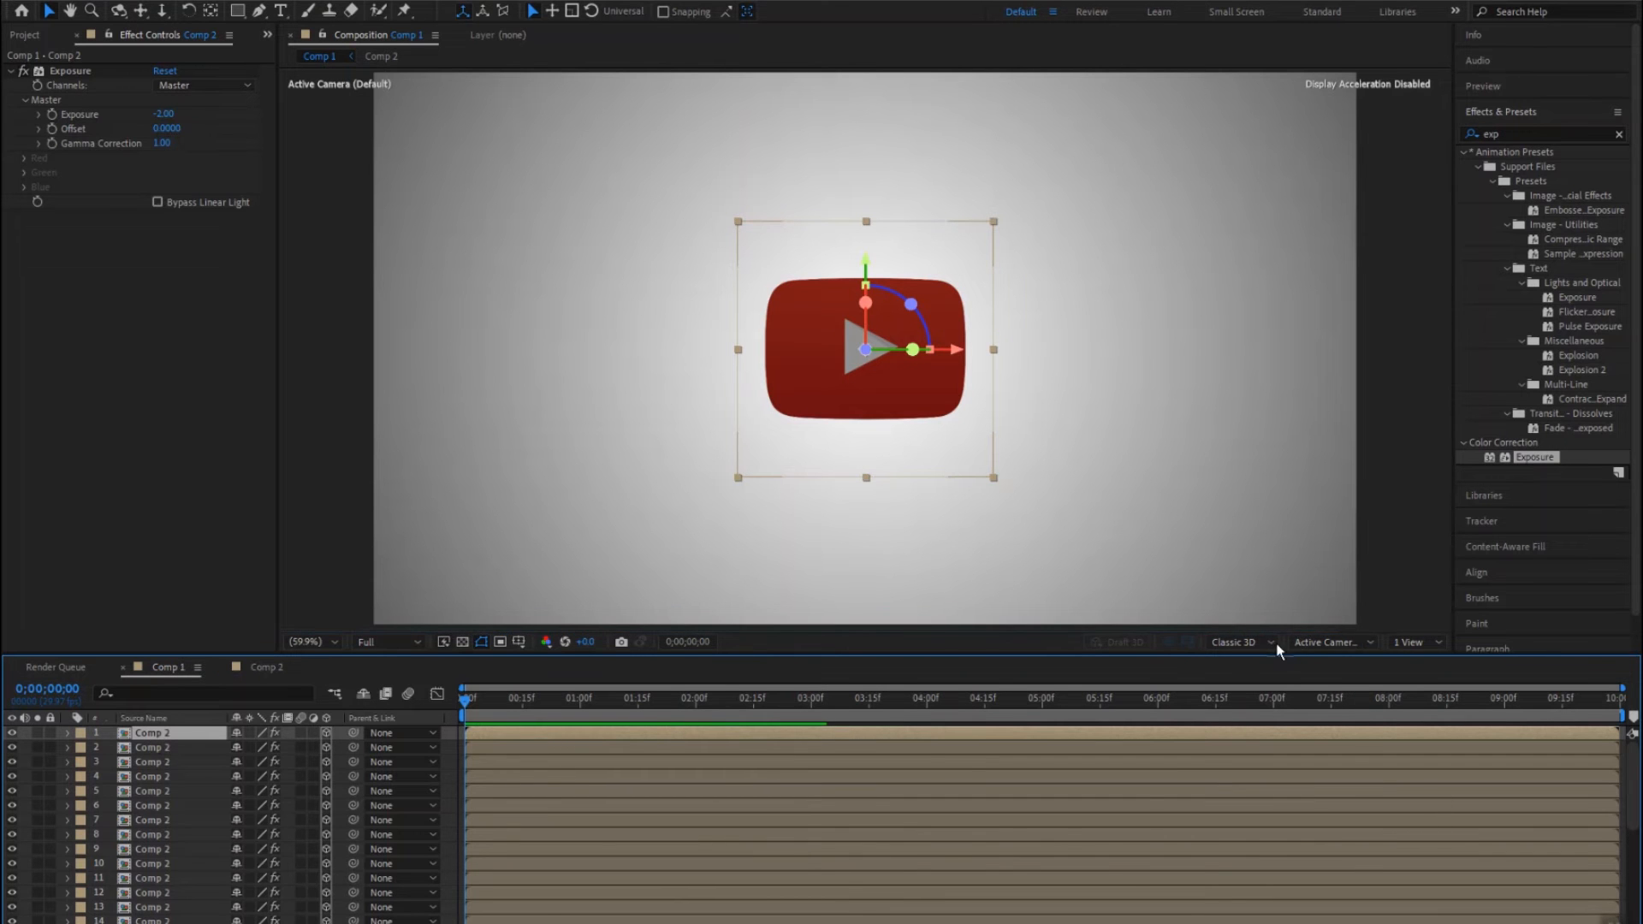
Step: Inspect the depth of the stacked layers from the left side in a two-view layout, and return to one view
{"action": "left_click", "coordinate": [1415, 646]}
{"action": "left_click", "coordinate": [1426, 676]}
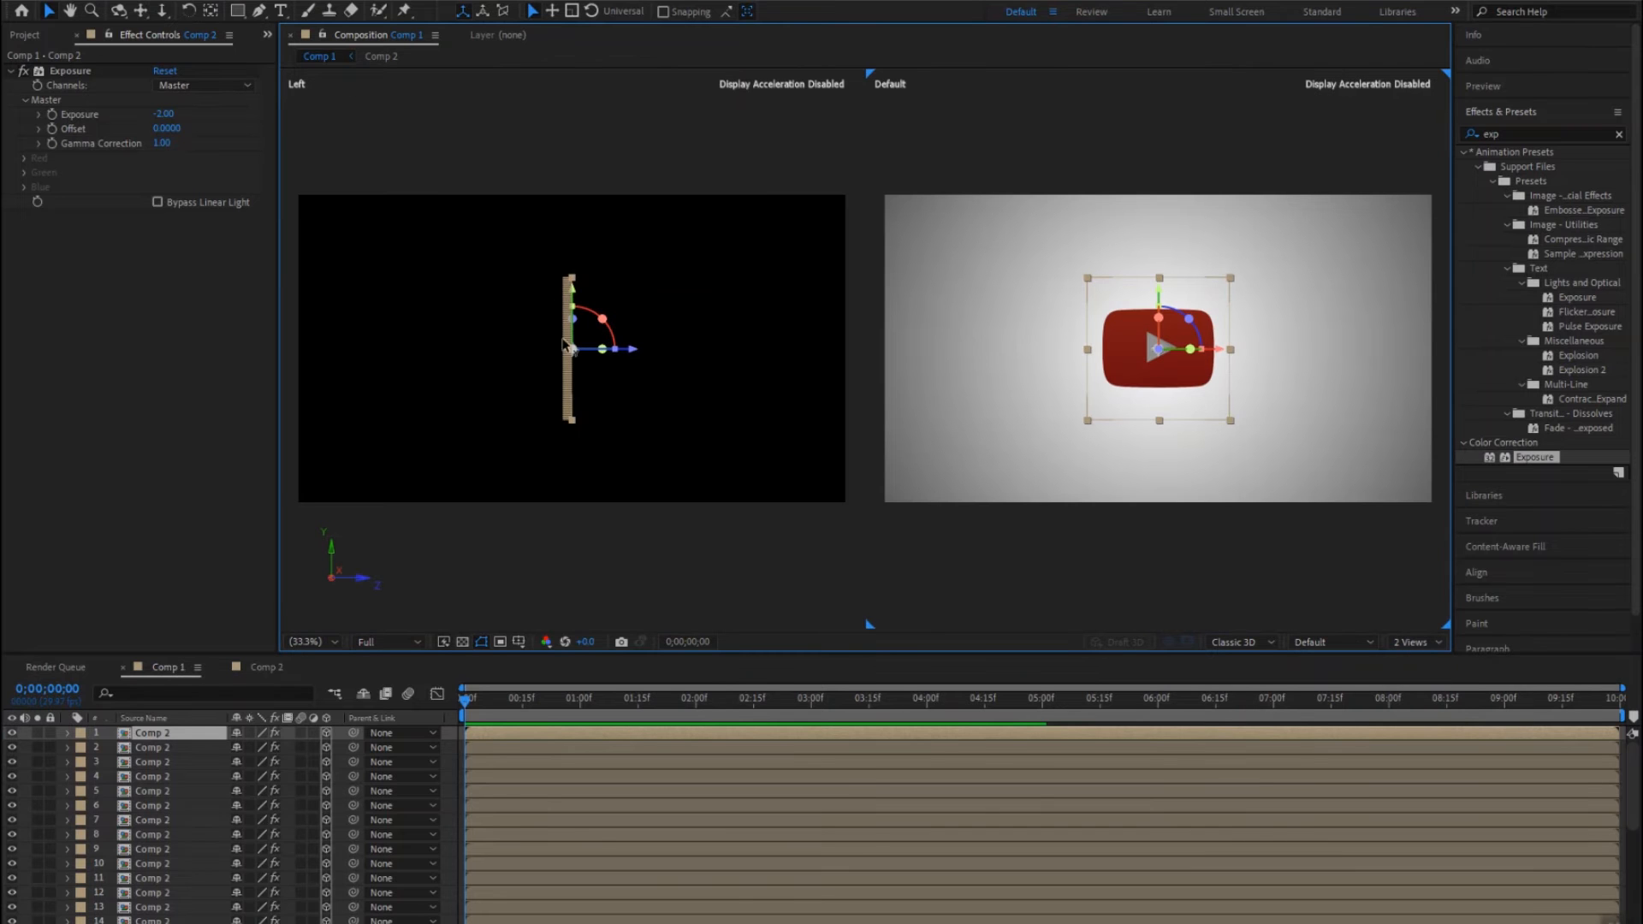
{"action": "left_click", "coordinate": [26, 34]}
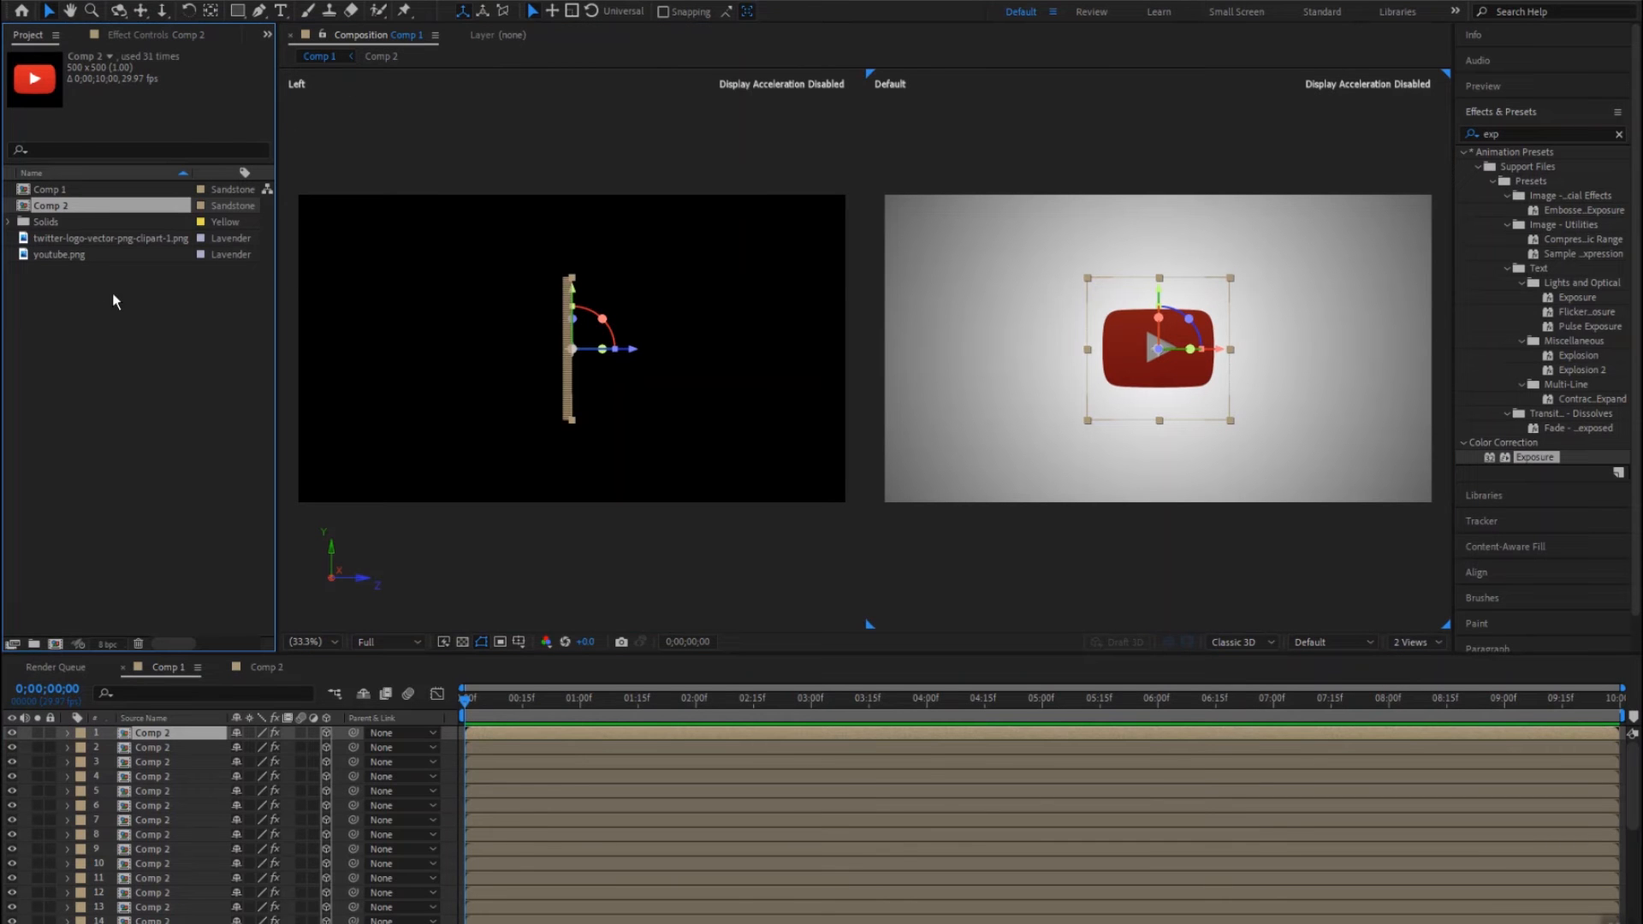
{"action": "left_click", "coordinate": [1416, 642]}
{"action": "left_click", "coordinate": [1420, 658]}
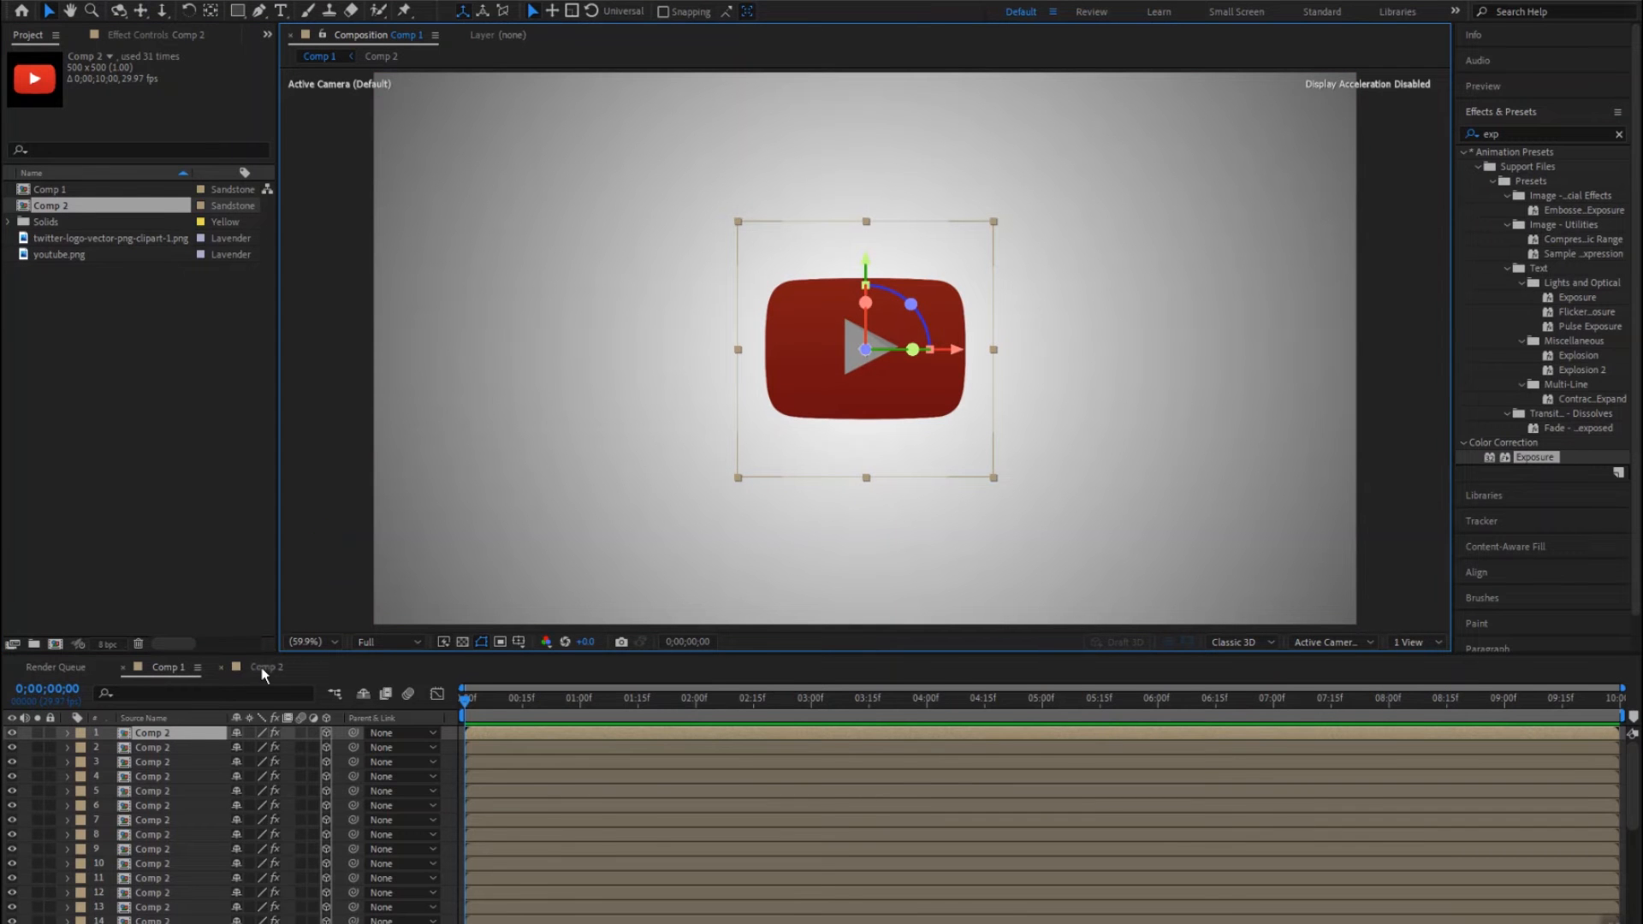
Step: Delete the Exposure effect from the topmost Comp 2 layer
{"action": "left_click", "coordinate": [179, 728]}
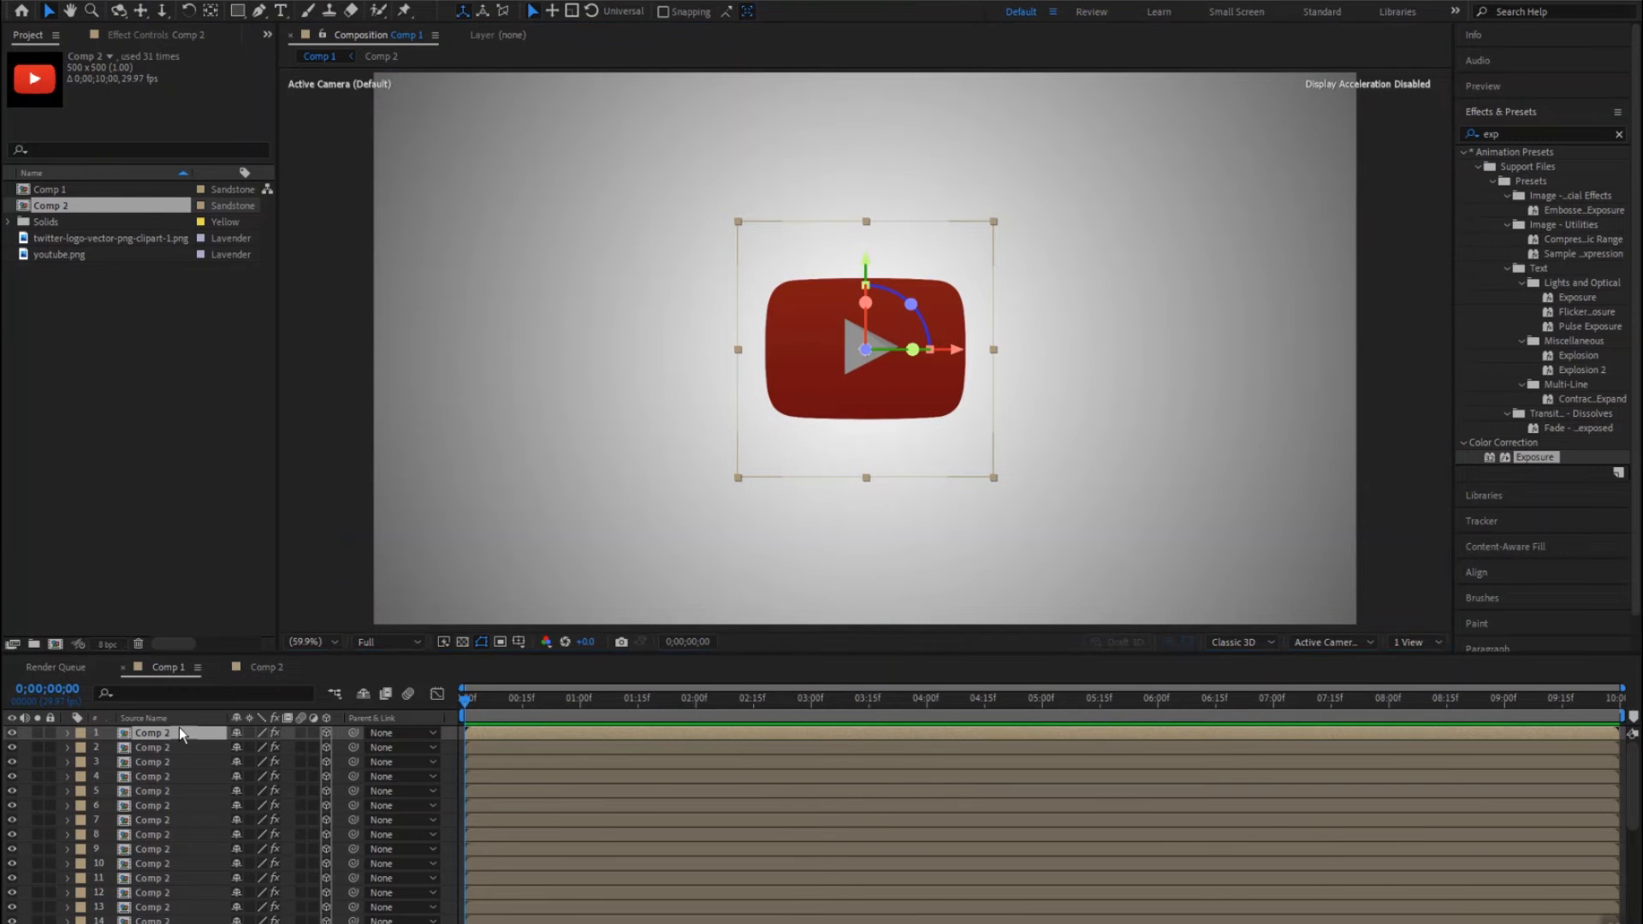
{"action": "left_click", "coordinate": [124, 36]}
{"action": "left_click", "coordinate": [93, 73]}
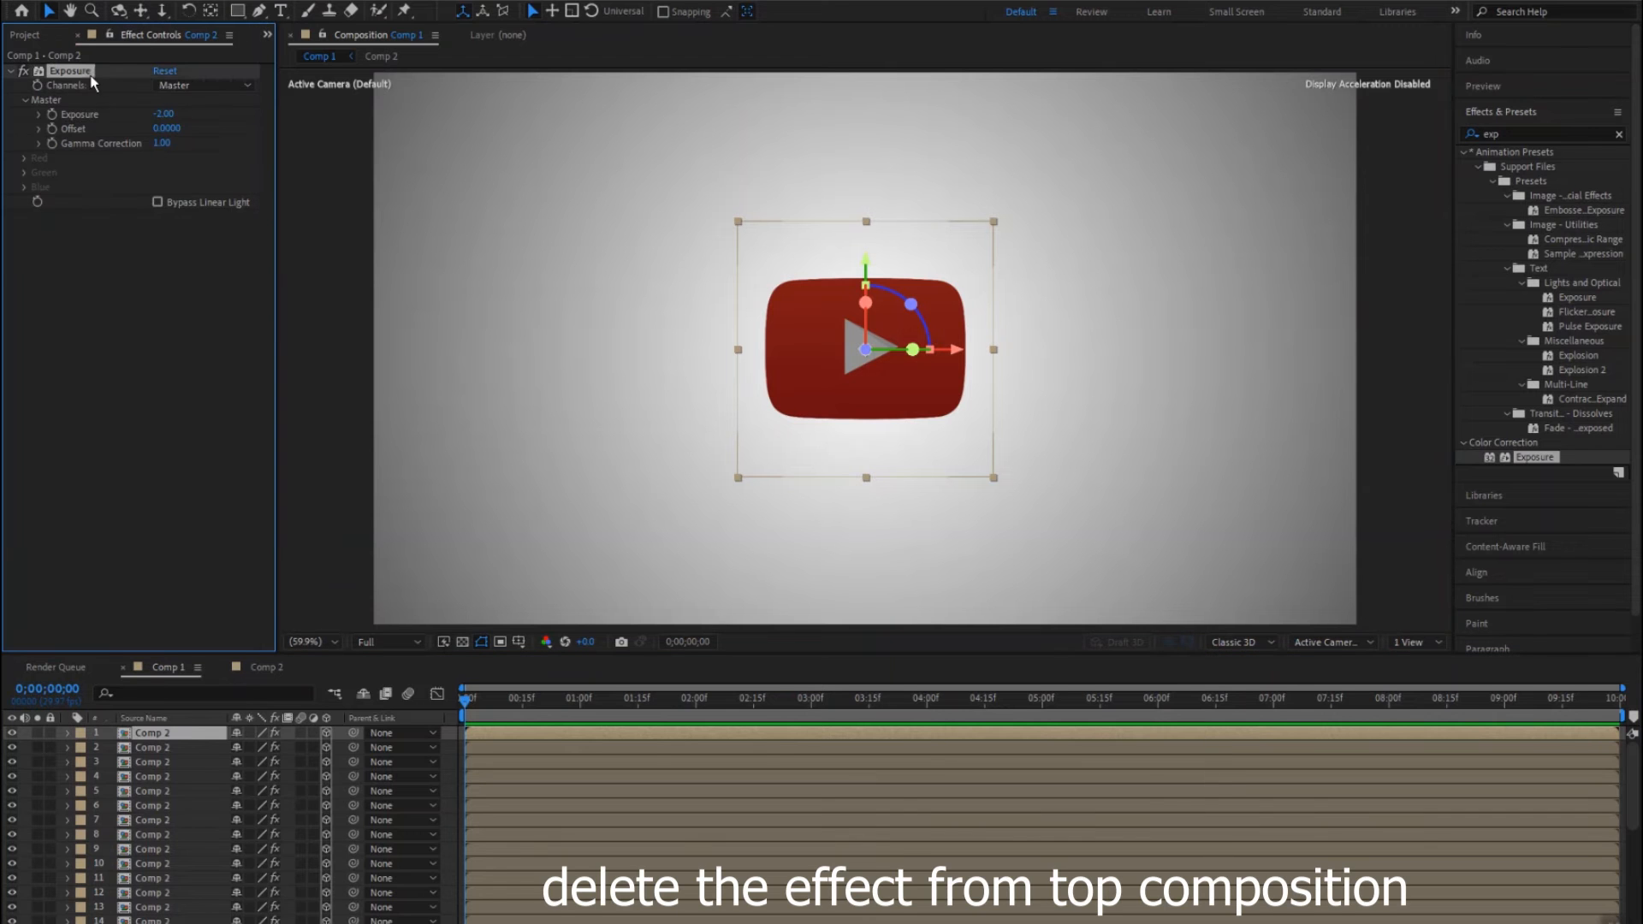
{"action": "right_click", "coordinate": [91, 73]}
{"action": "left_click", "coordinate": [120, 111]}
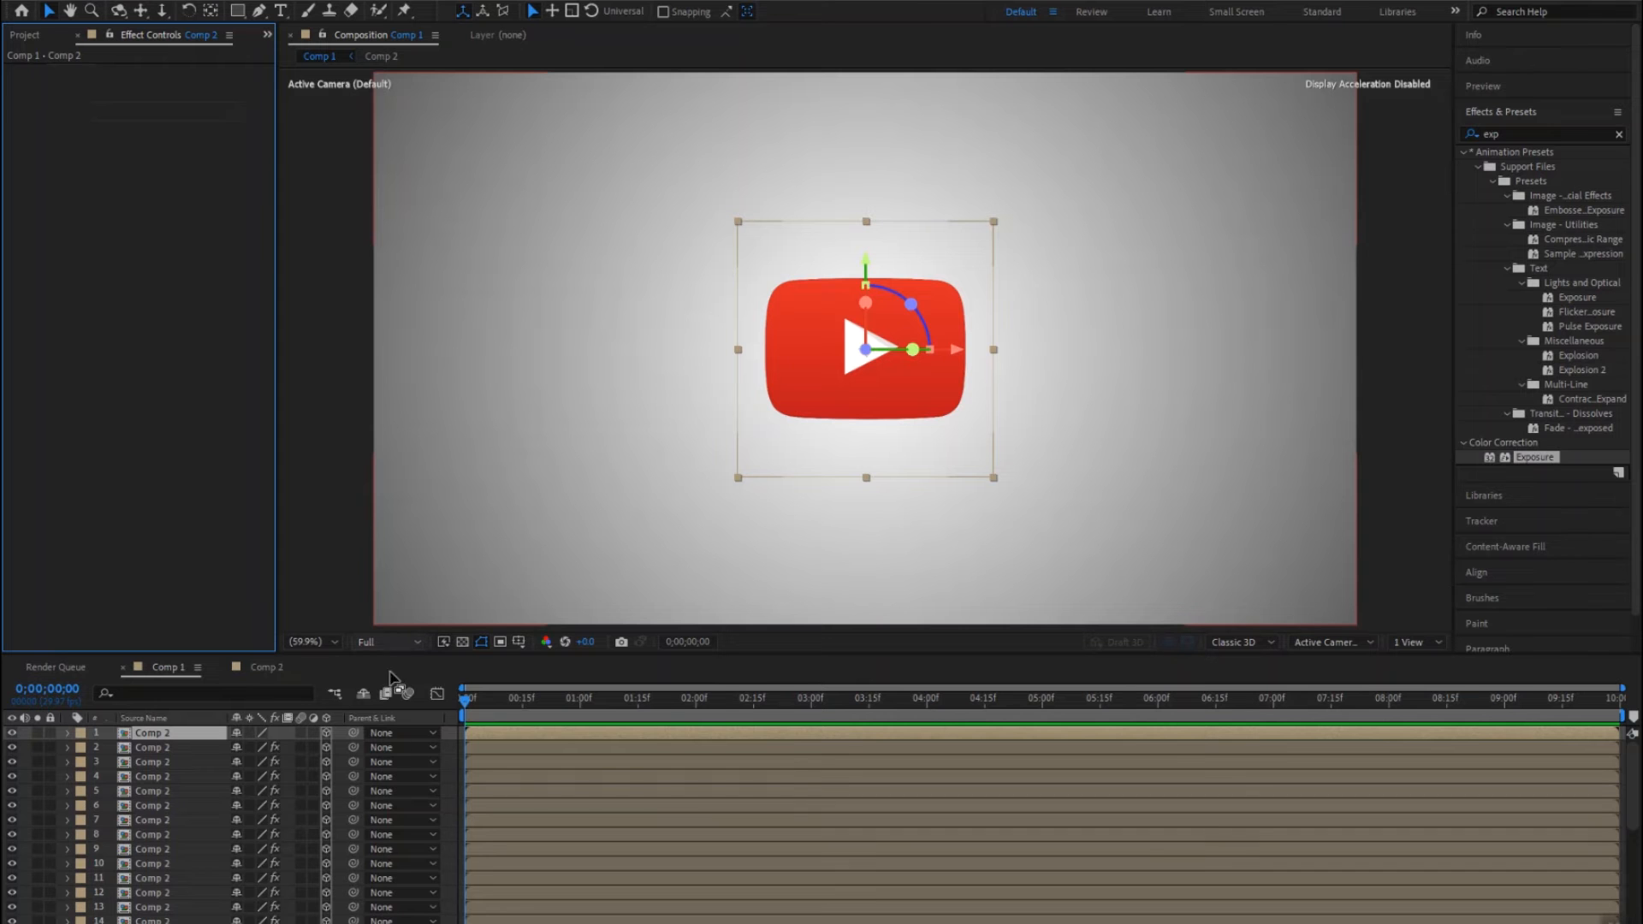
Step: Create a new two-node camera in Comp 1 with the 50mm preset, named Camera 1
{"action": "right_click", "coordinate": [447, 745]}
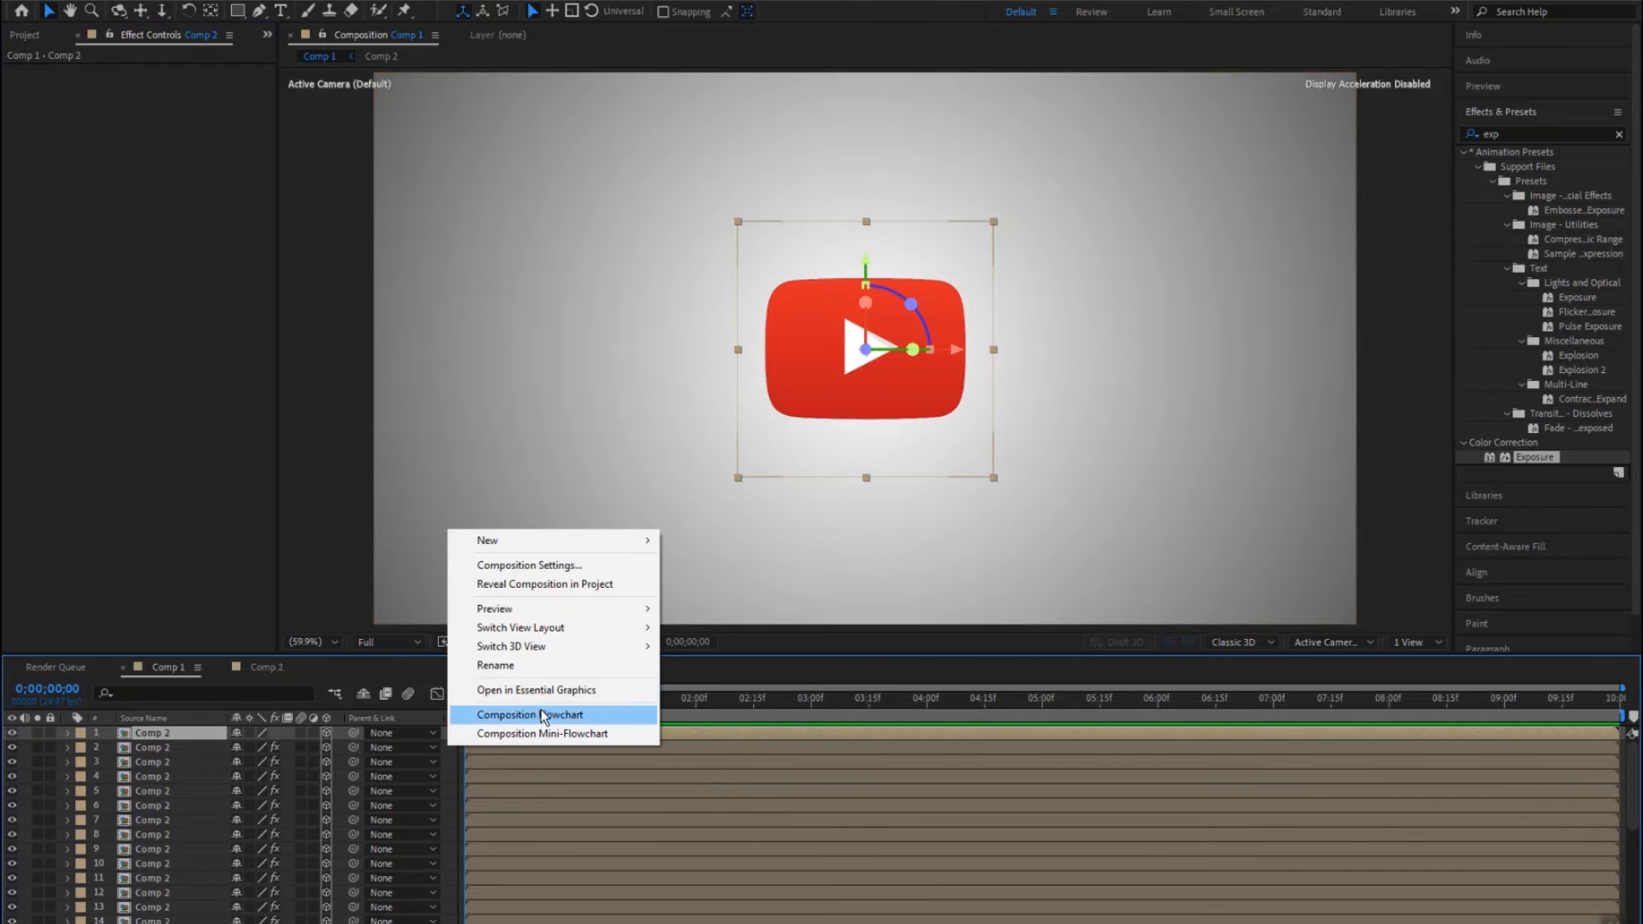
{"action": "mouse_move", "coordinate": [590, 657]}
{"action": "mouse_move", "coordinate": [608, 540]}
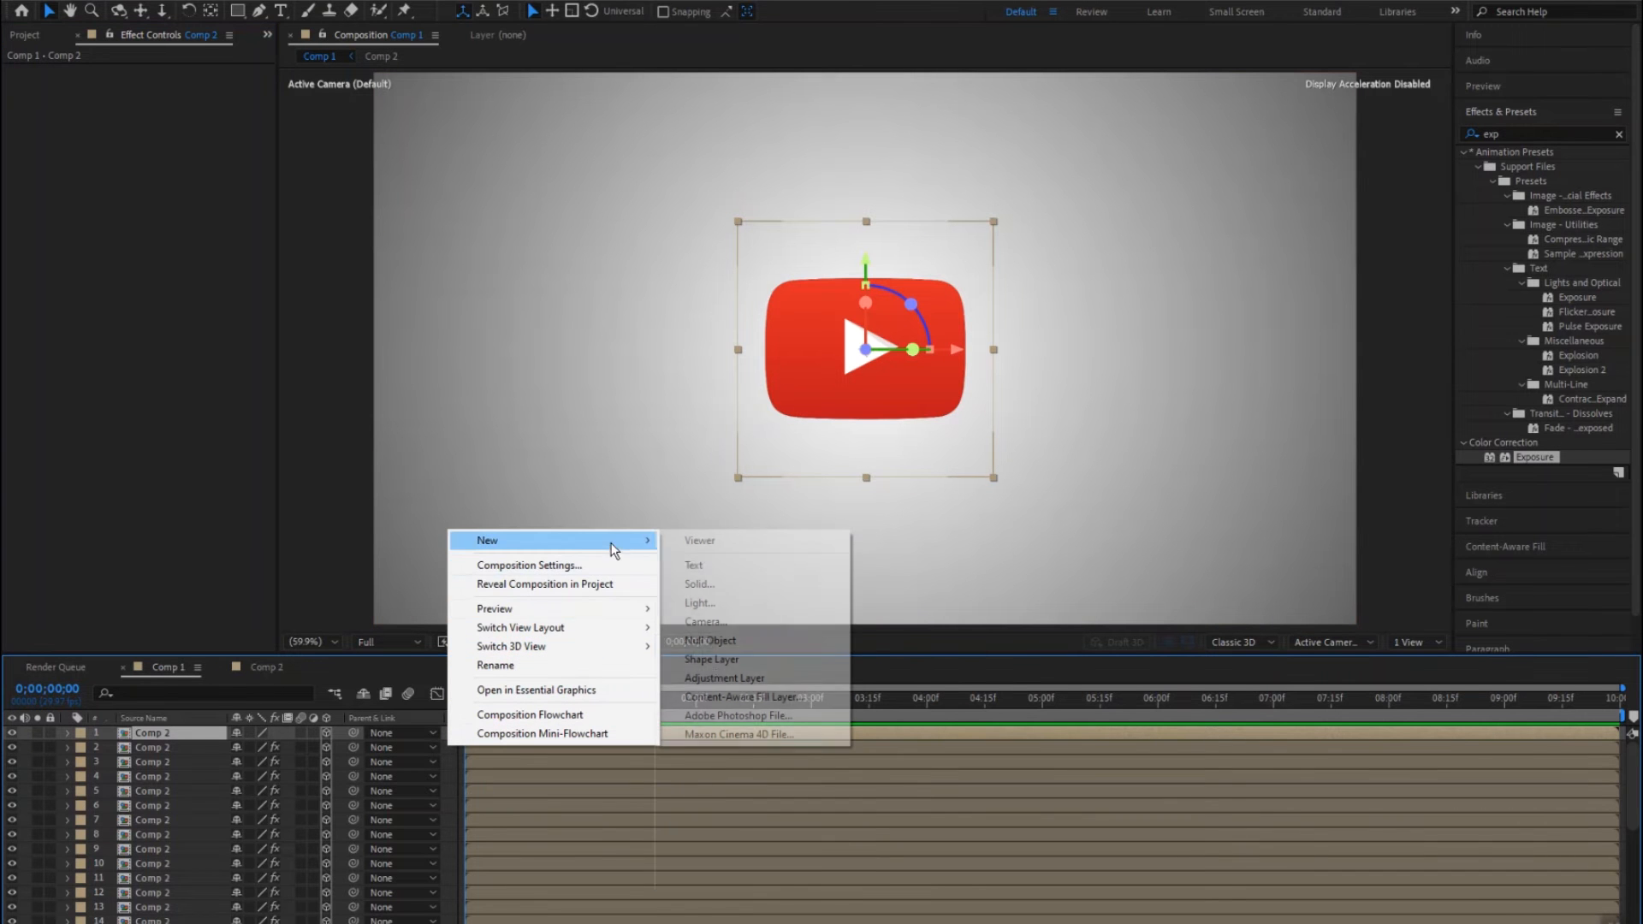
{"action": "left_click", "coordinate": [706, 623]}
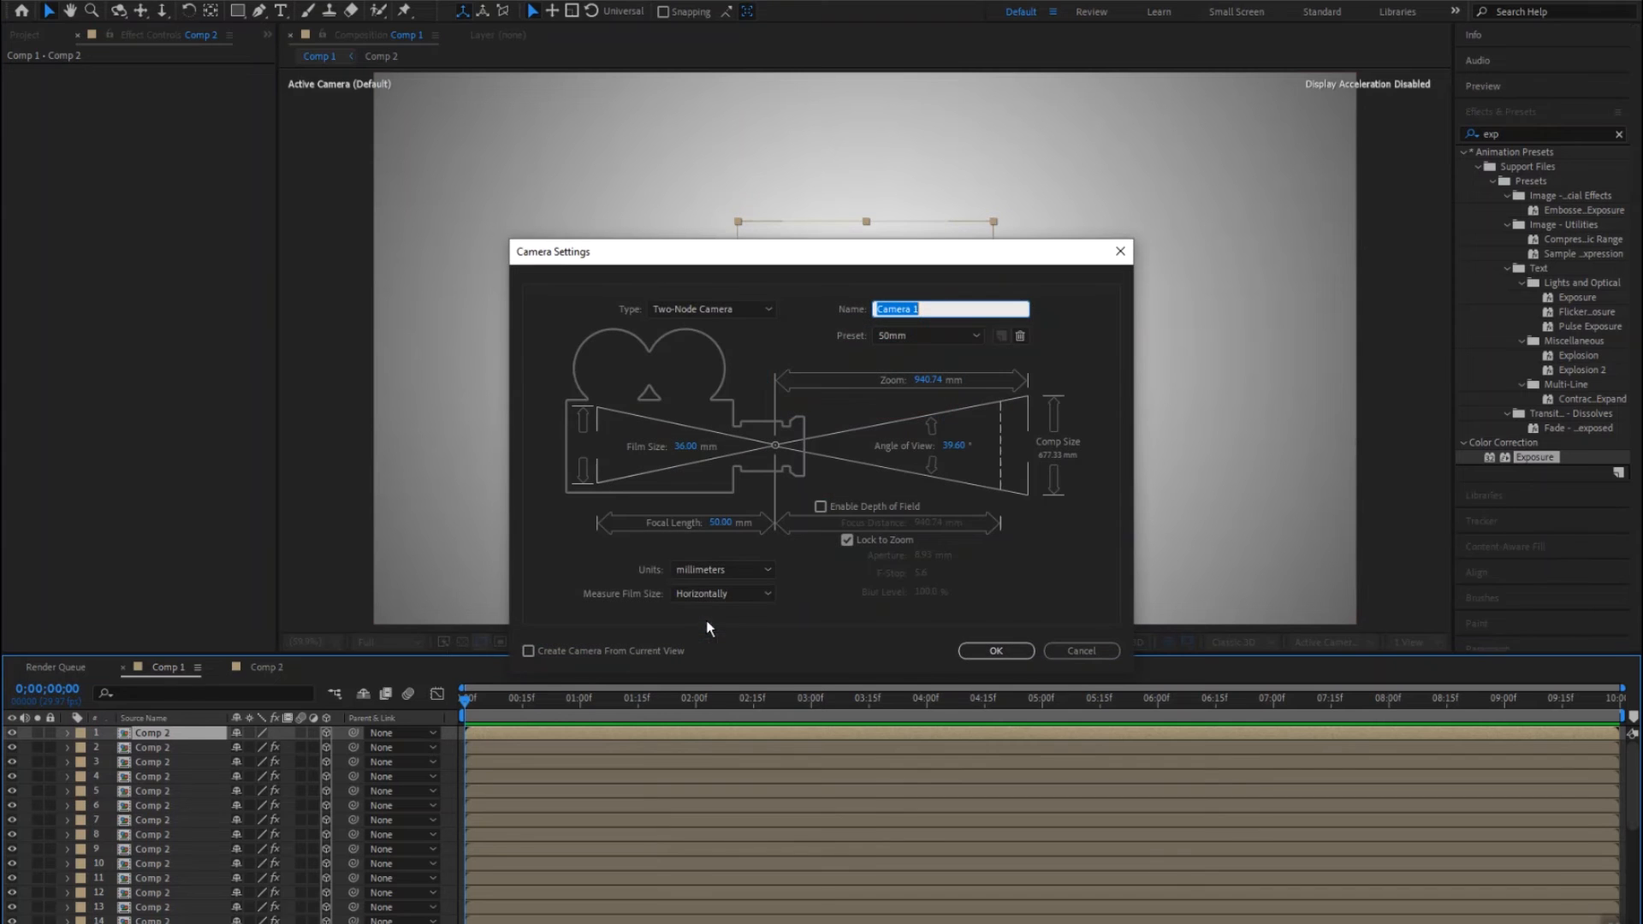
{"action": "left_click", "coordinate": [1024, 654]}
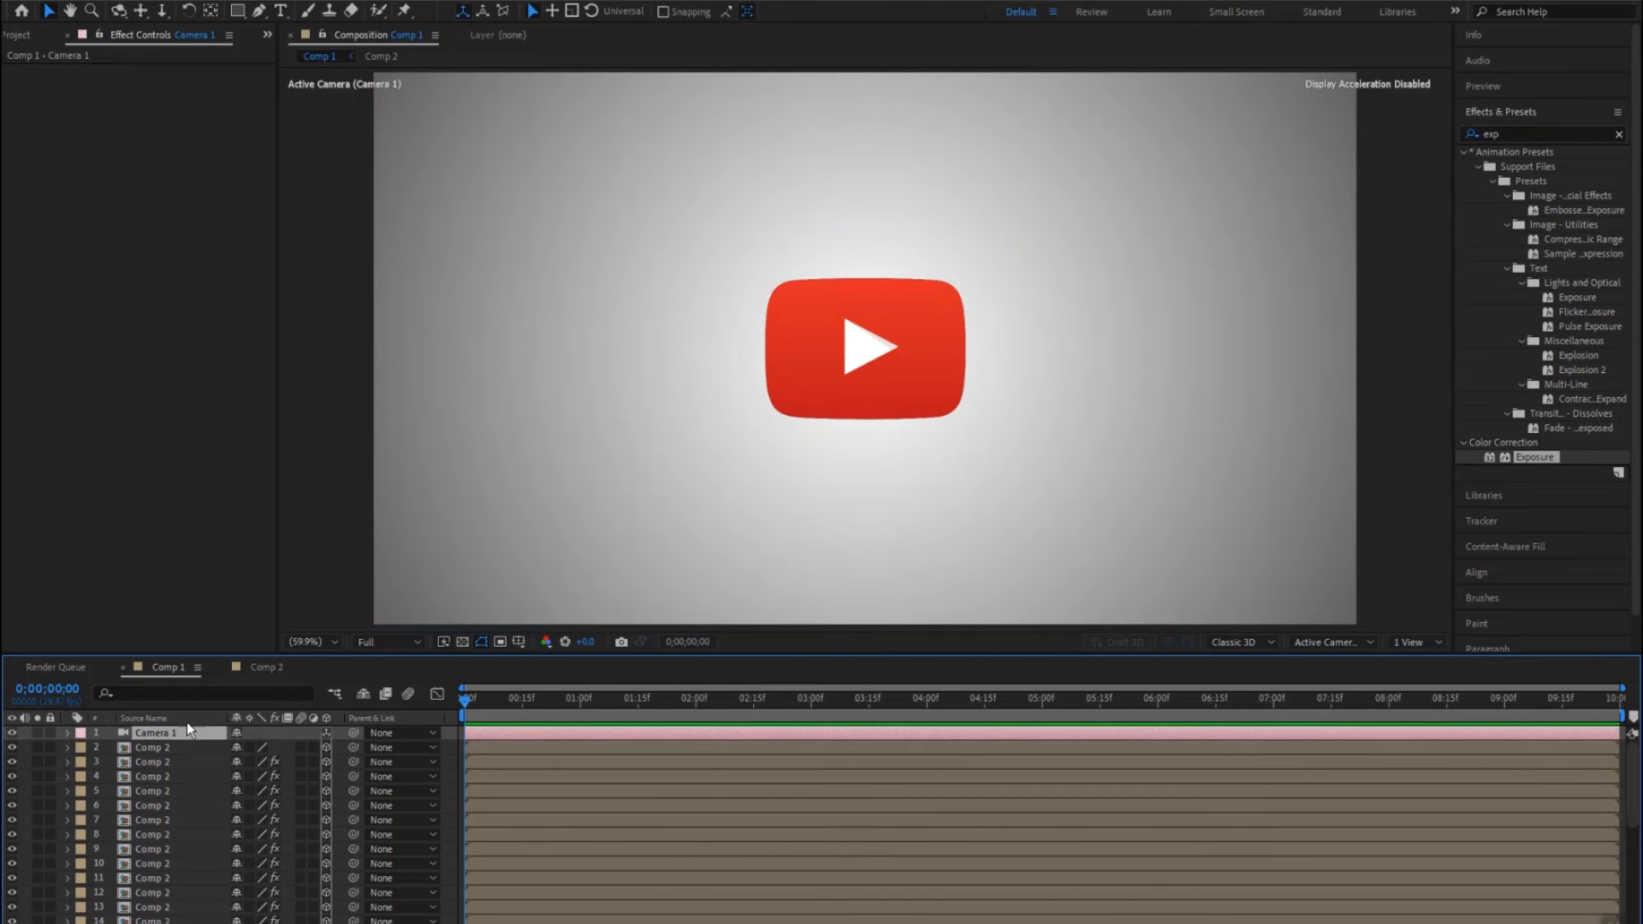
Step: Add a Position keyframe to Camera 1 and move that keyframe to 3 seconds
{"action": "key", "text": "p"}
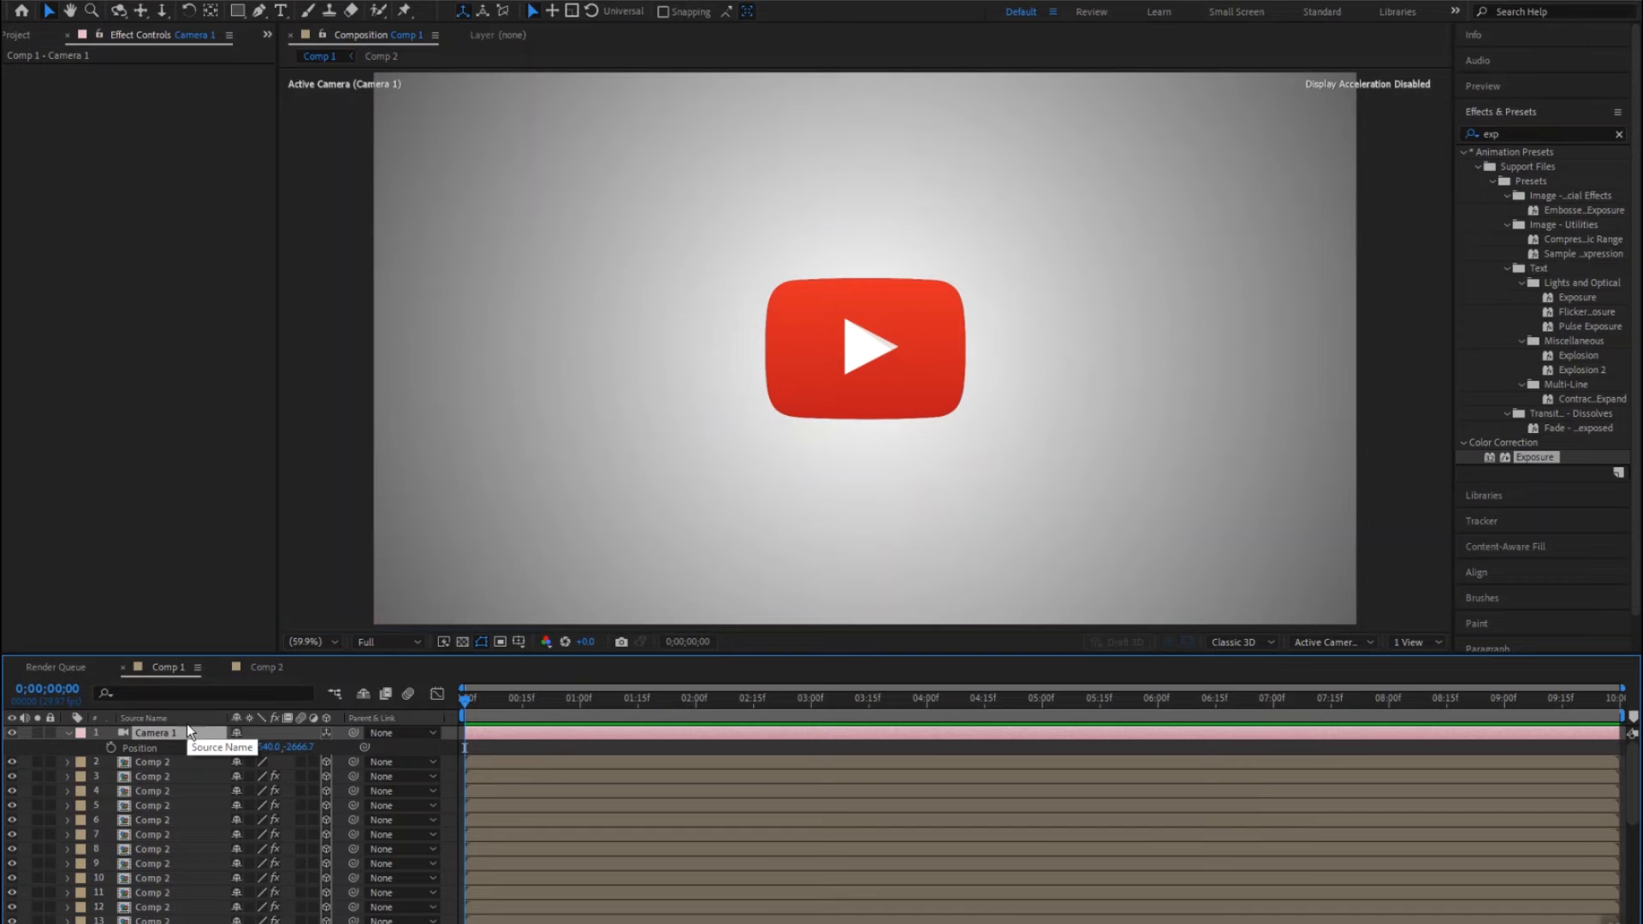
{"action": "left_click", "coordinate": [112, 747]}
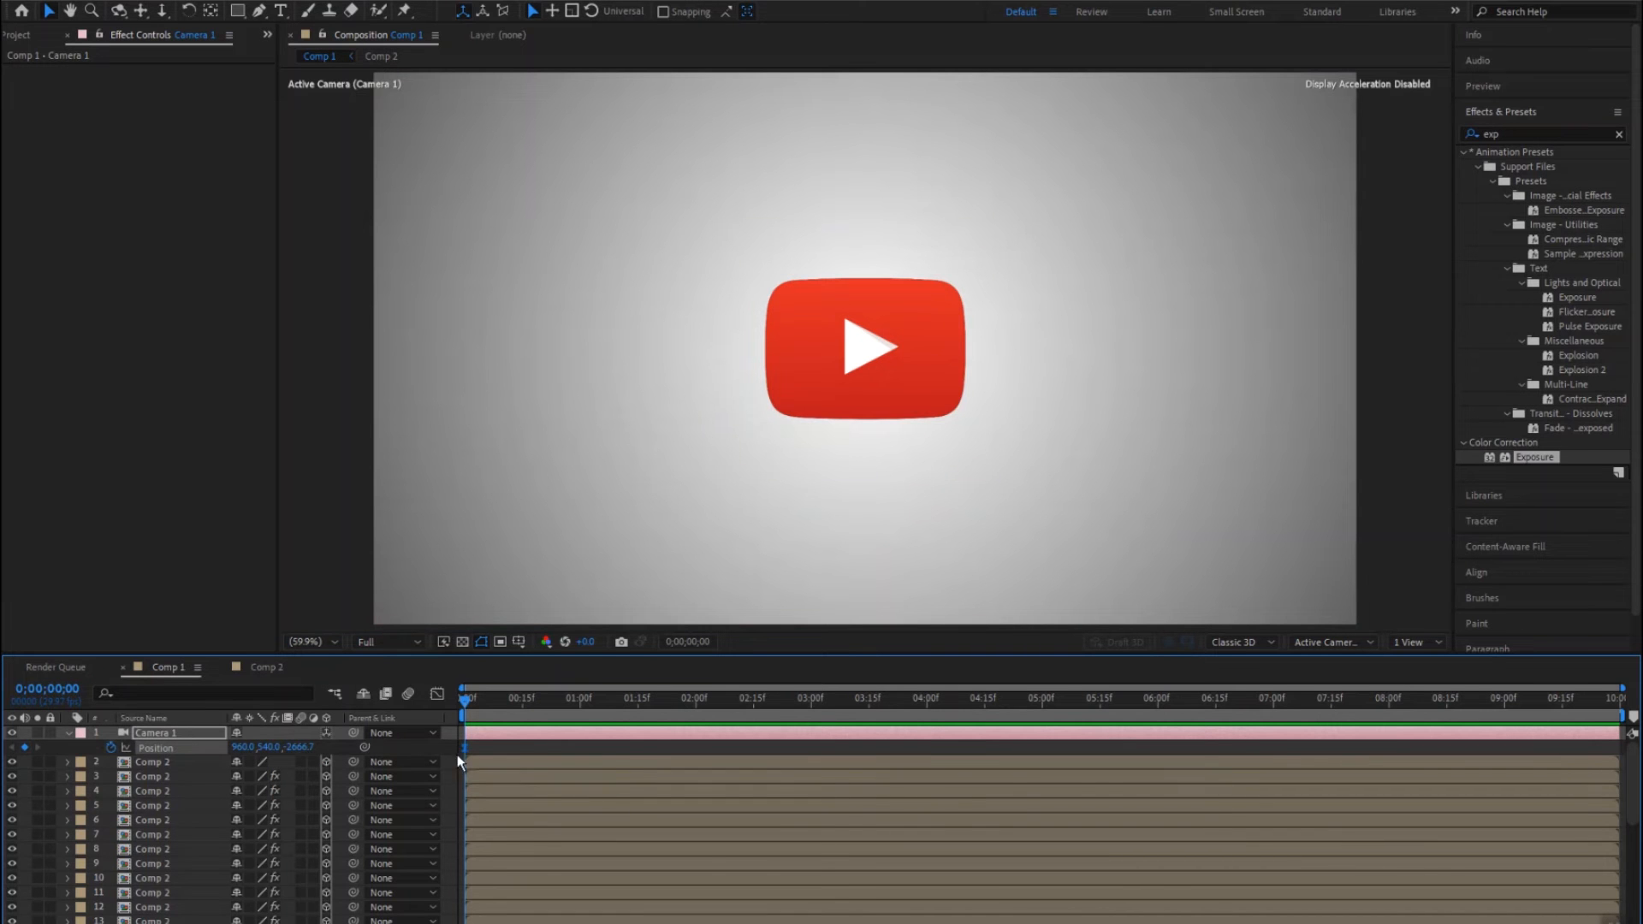
{"action": "left_click_drag", "start_coordinate": [465, 748], "coordinate": [598, 752]}
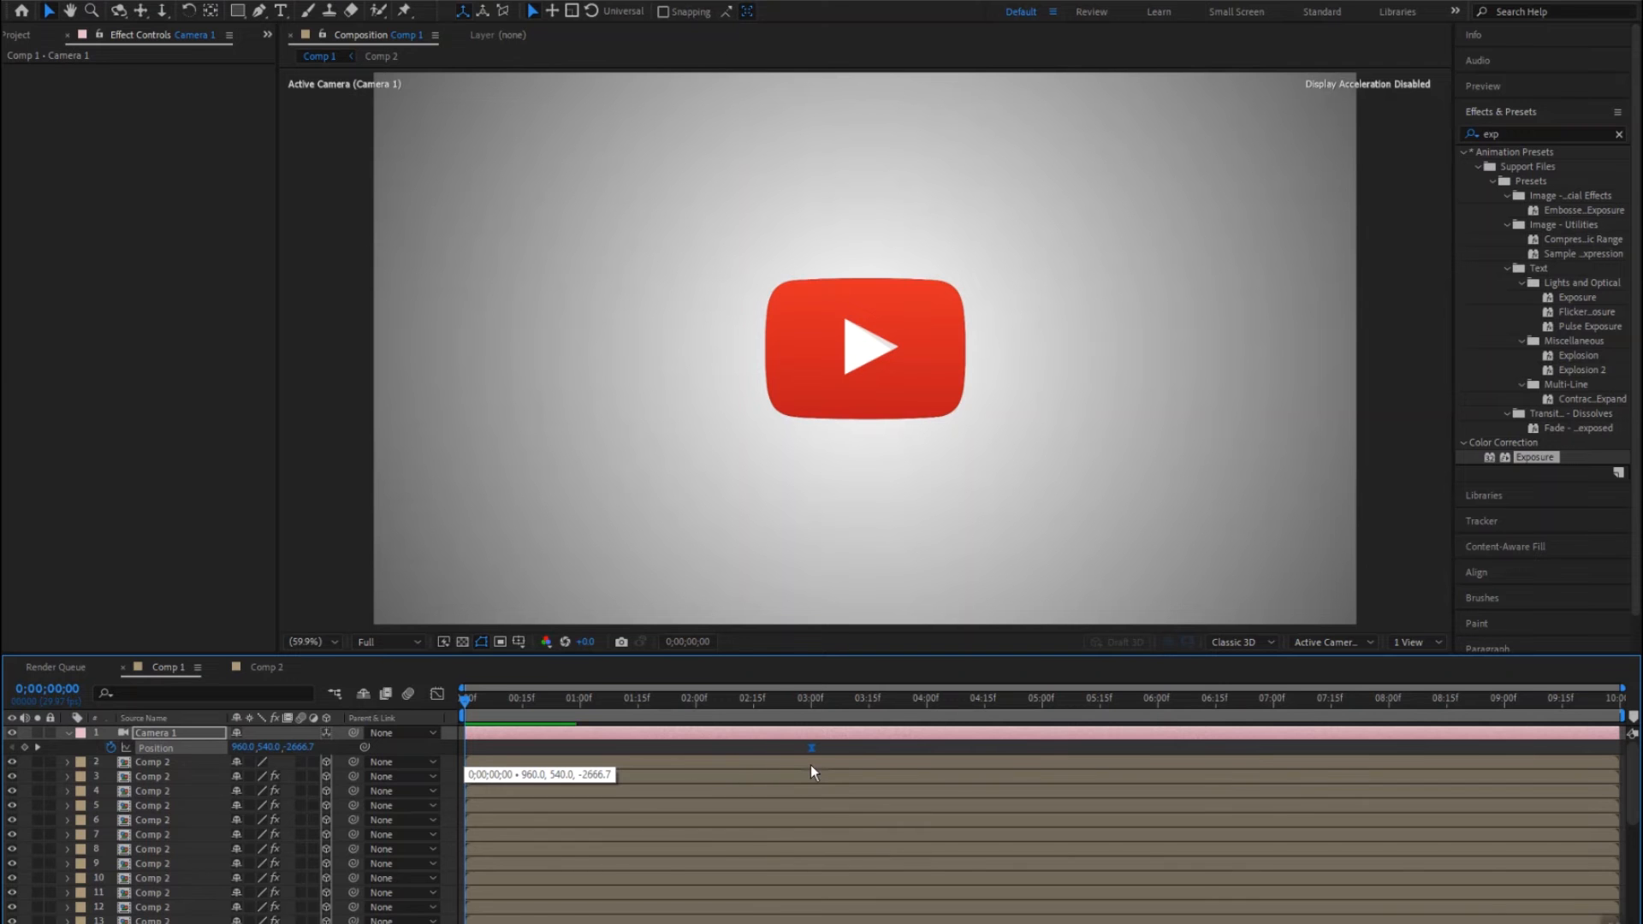
Step: Orbit Camera 1 at 0 seconds to a Position of about -540, 1232, -2106 for an angled logo view, and preview the camera animation
{"action": "left_click", "coordinate": [124, 13]}
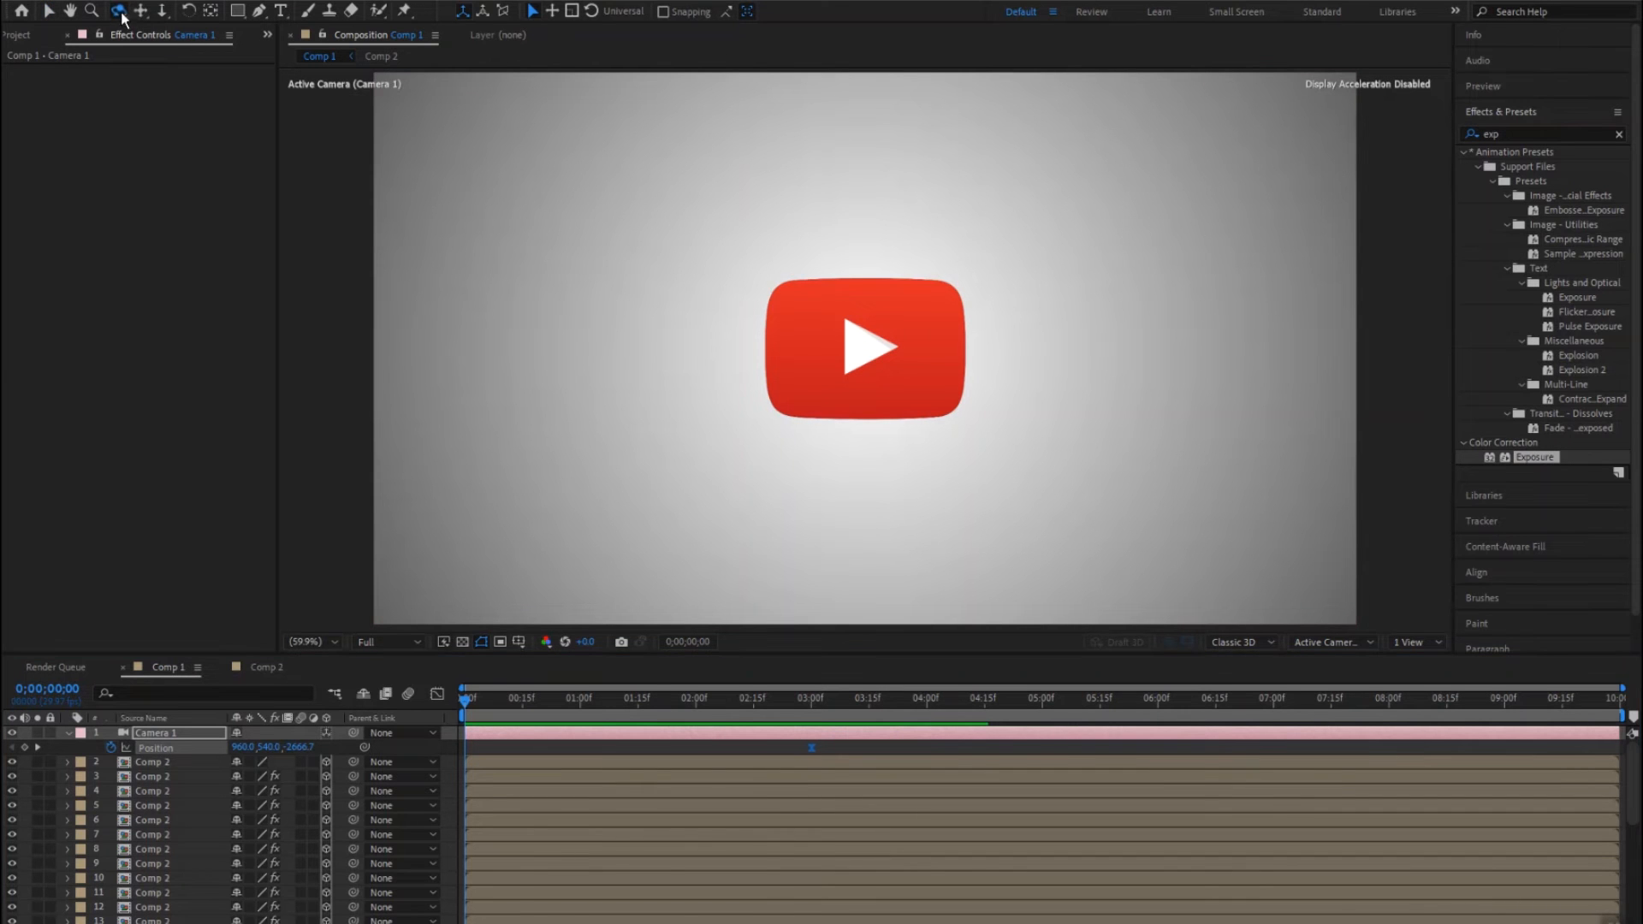
{"action": "left_click_drag", "start_coordinate": [863, 357], "coordinate": [923, 328]}
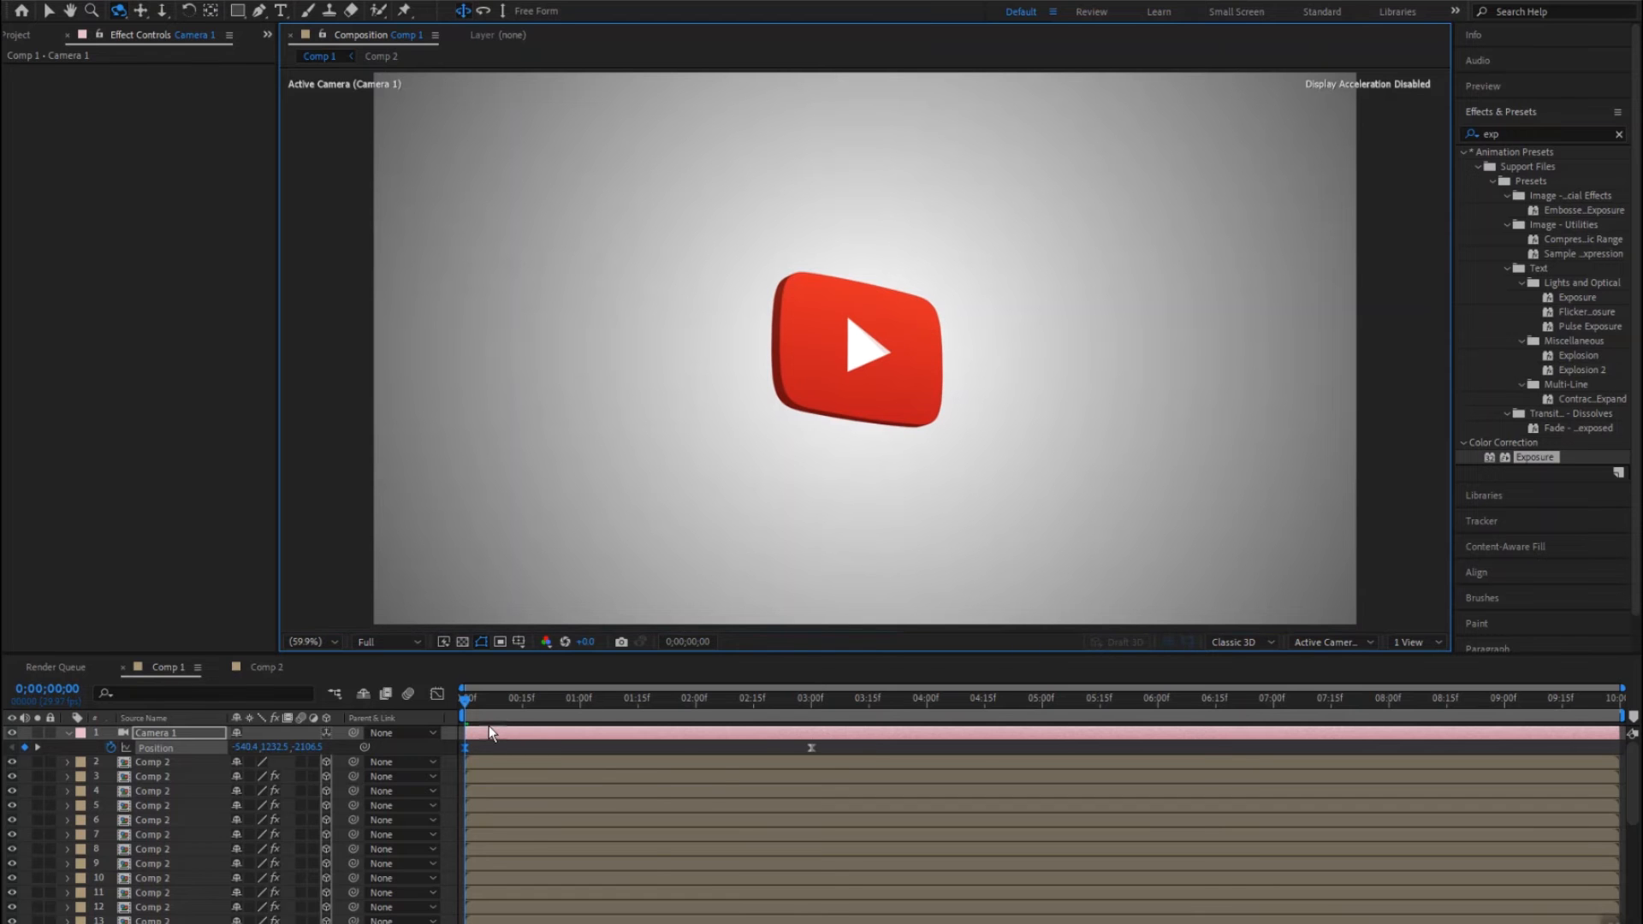
{"action": "key", "text": "space"}
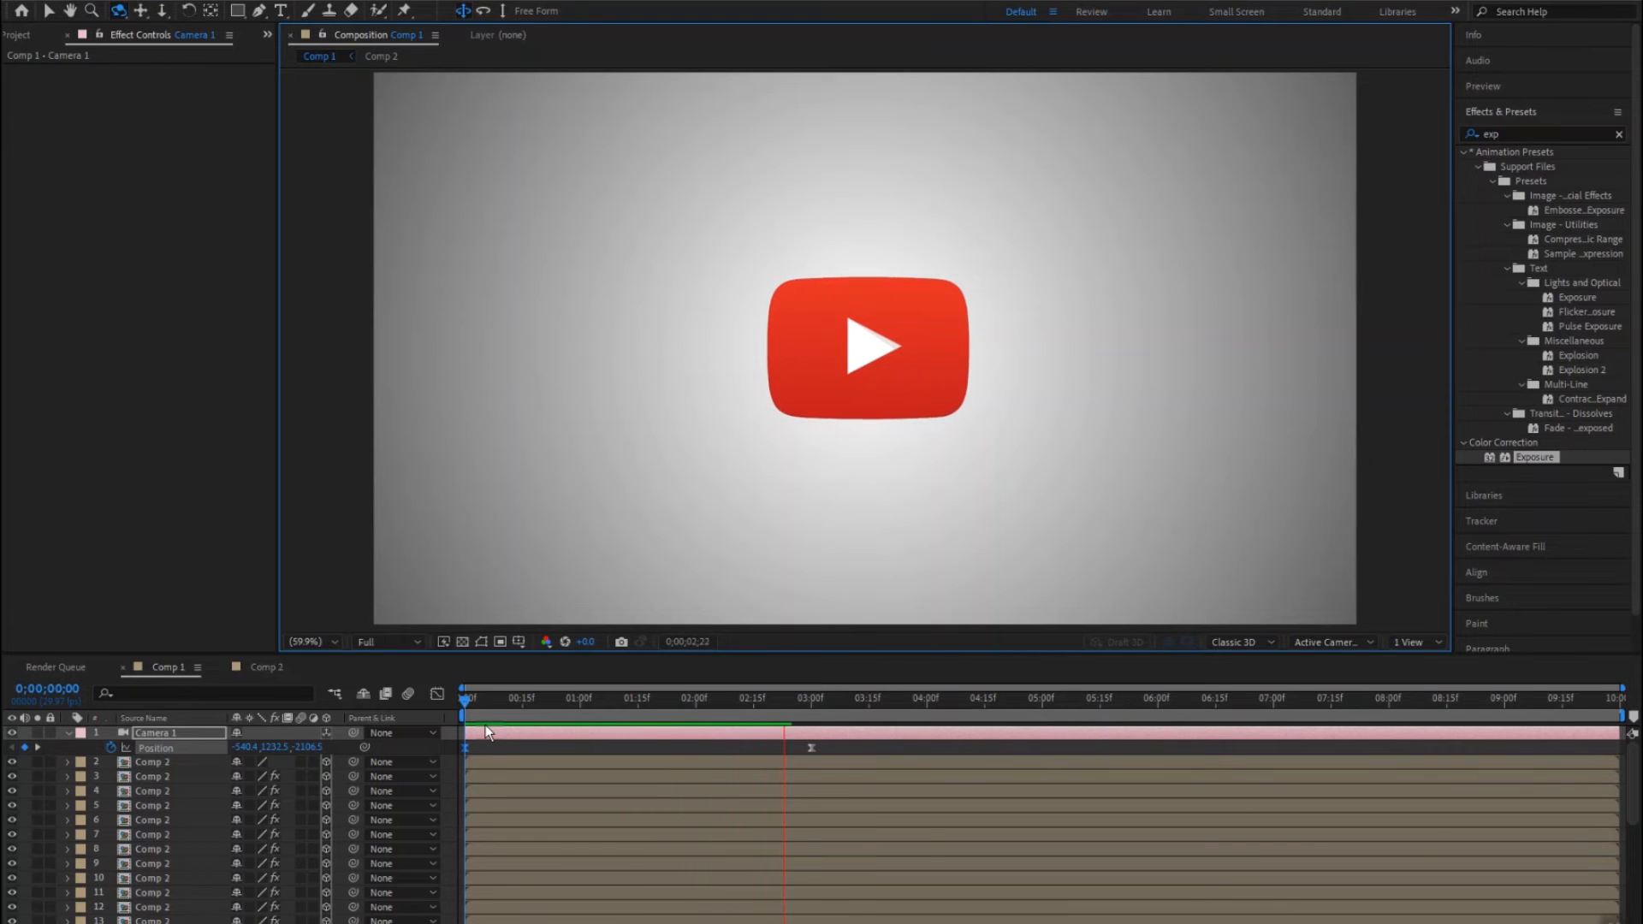
{"action": "key", "text": "space"}
{"action": "left_click", "coordinate": [468, 699]}
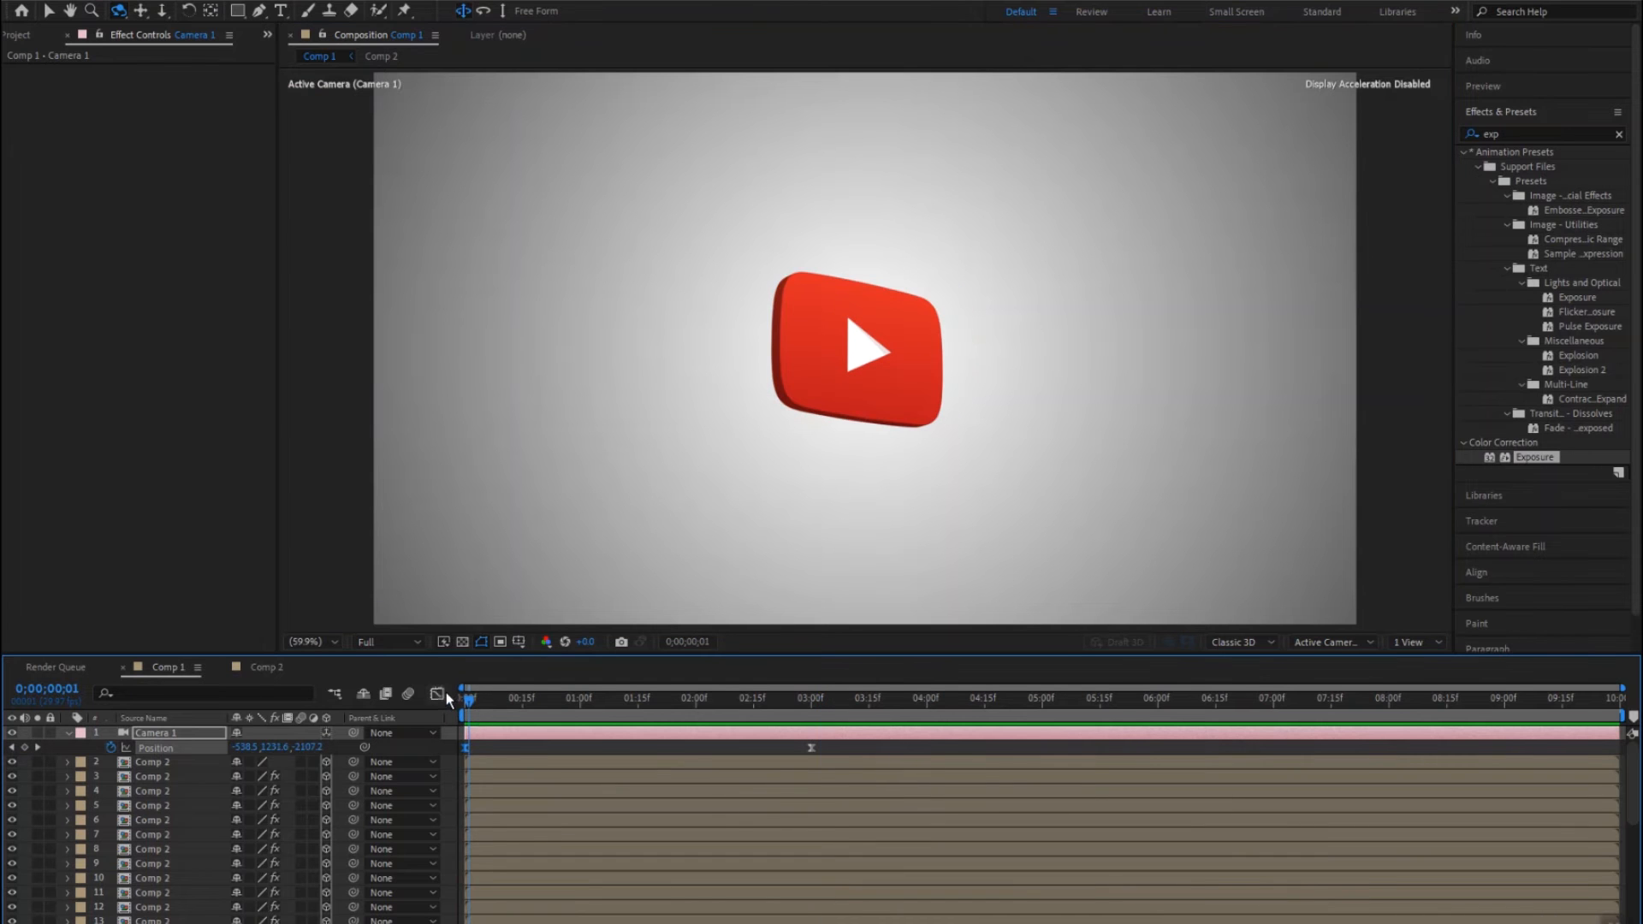
Step: Reshape the camera's Position curve in the Graph Editor by pulling the end keyframe's handle toward the start for a longer slowdown
{"action": "left_click", "coordinate": [438, 693]}
{"action": "left_click_drag", "start_coordinate": [755, 894], "coordinate": [615, 904]}
{"action": "left_click", "coordinate": [437, 695]}
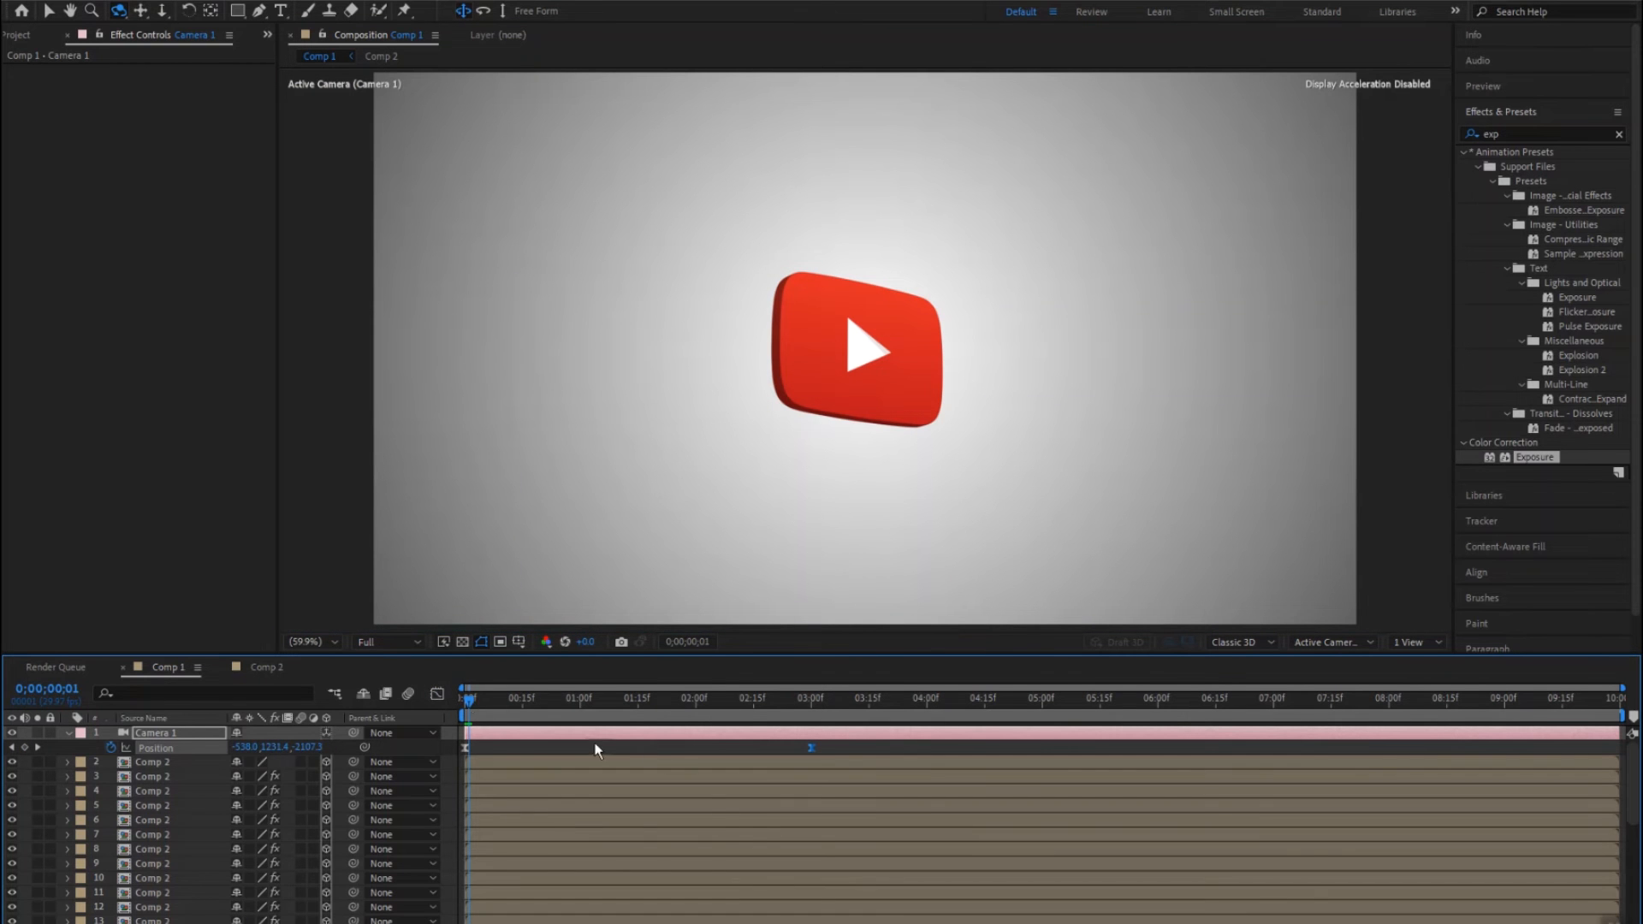
Step: Set the preview resolution to Half and play back the camera animation from the start
{"action": "left_click", "coordinate": [415, 646]}
{"action": "left_click", "coordinate": [397, 700]}
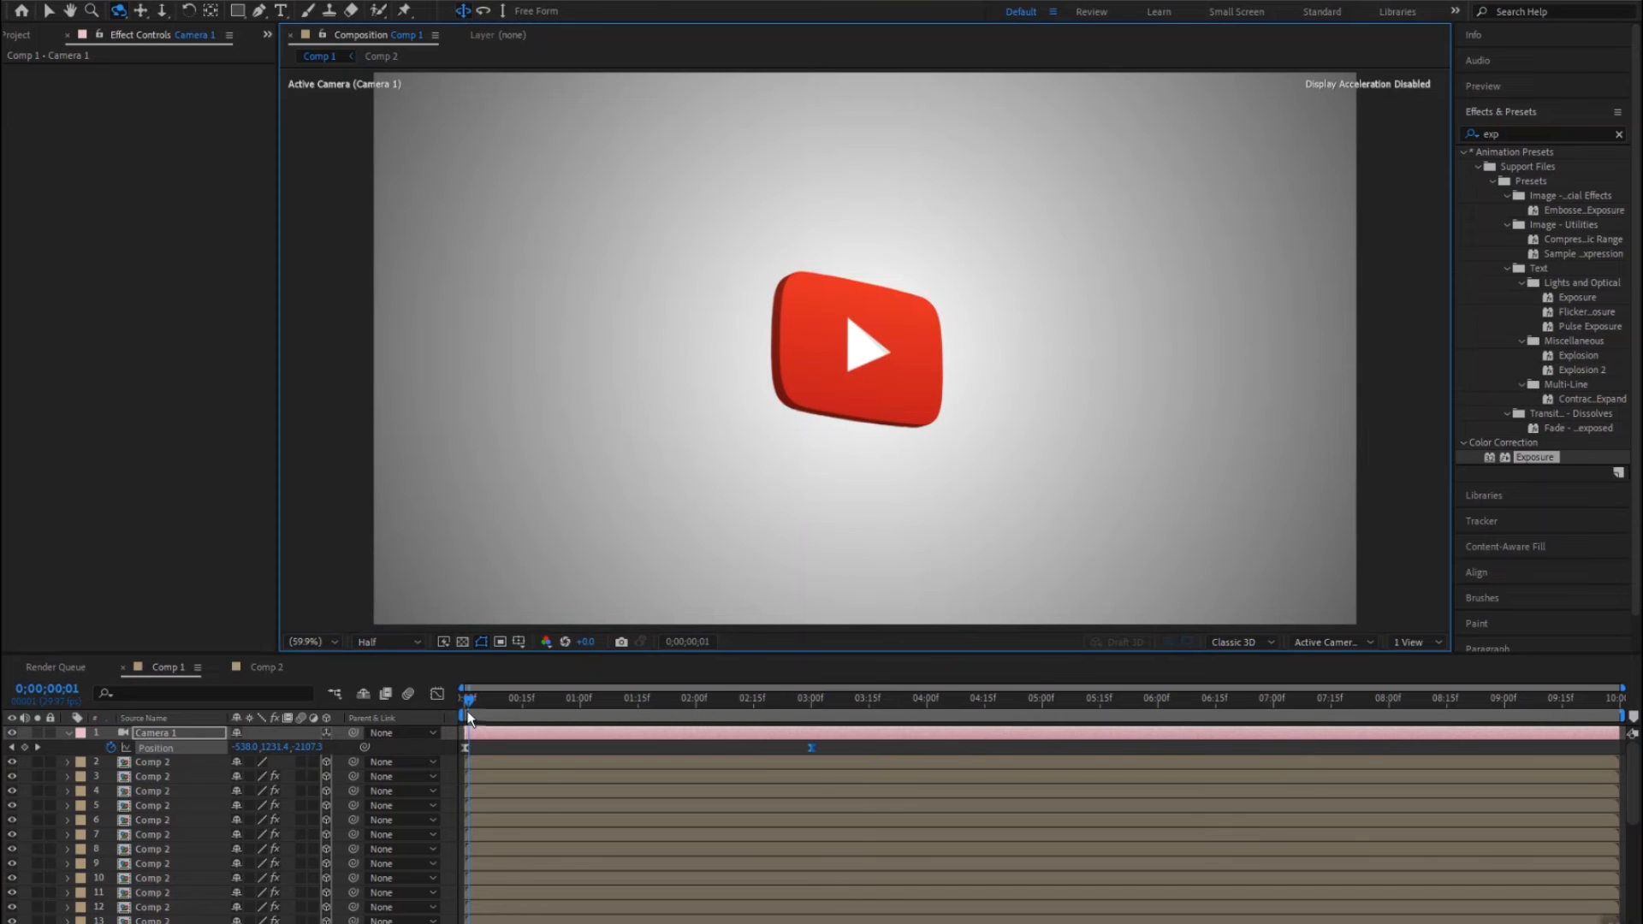
{"action": "left_click_drag", "start_coordinate": [470, 707], "coordinate": [460, 704]}
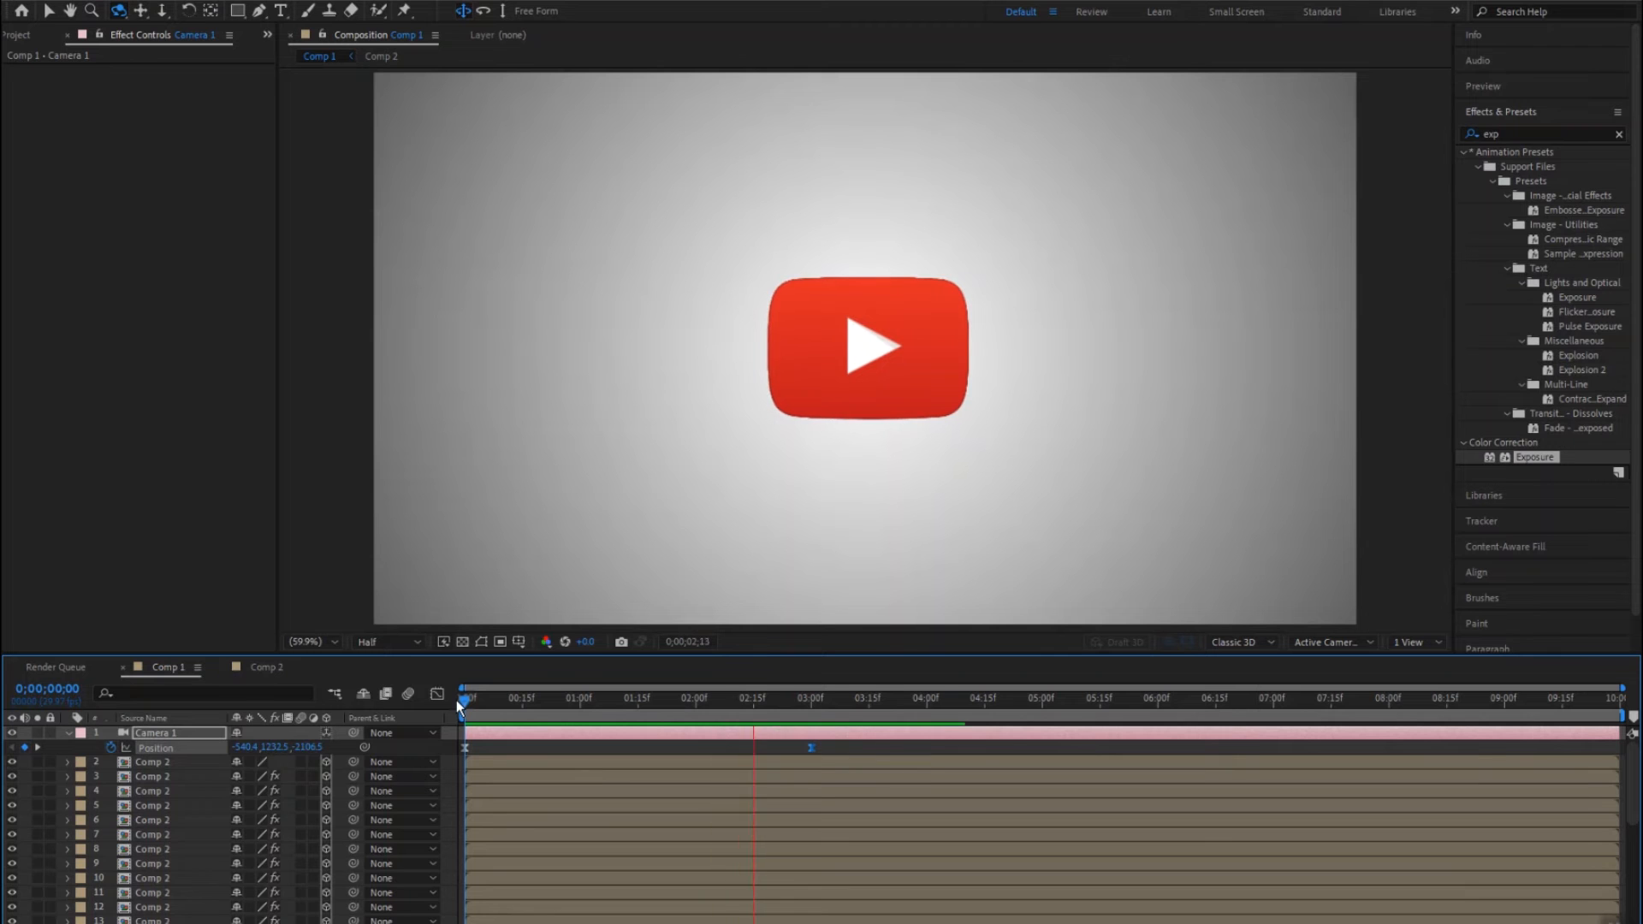
{"action": "key", "text": "space"}
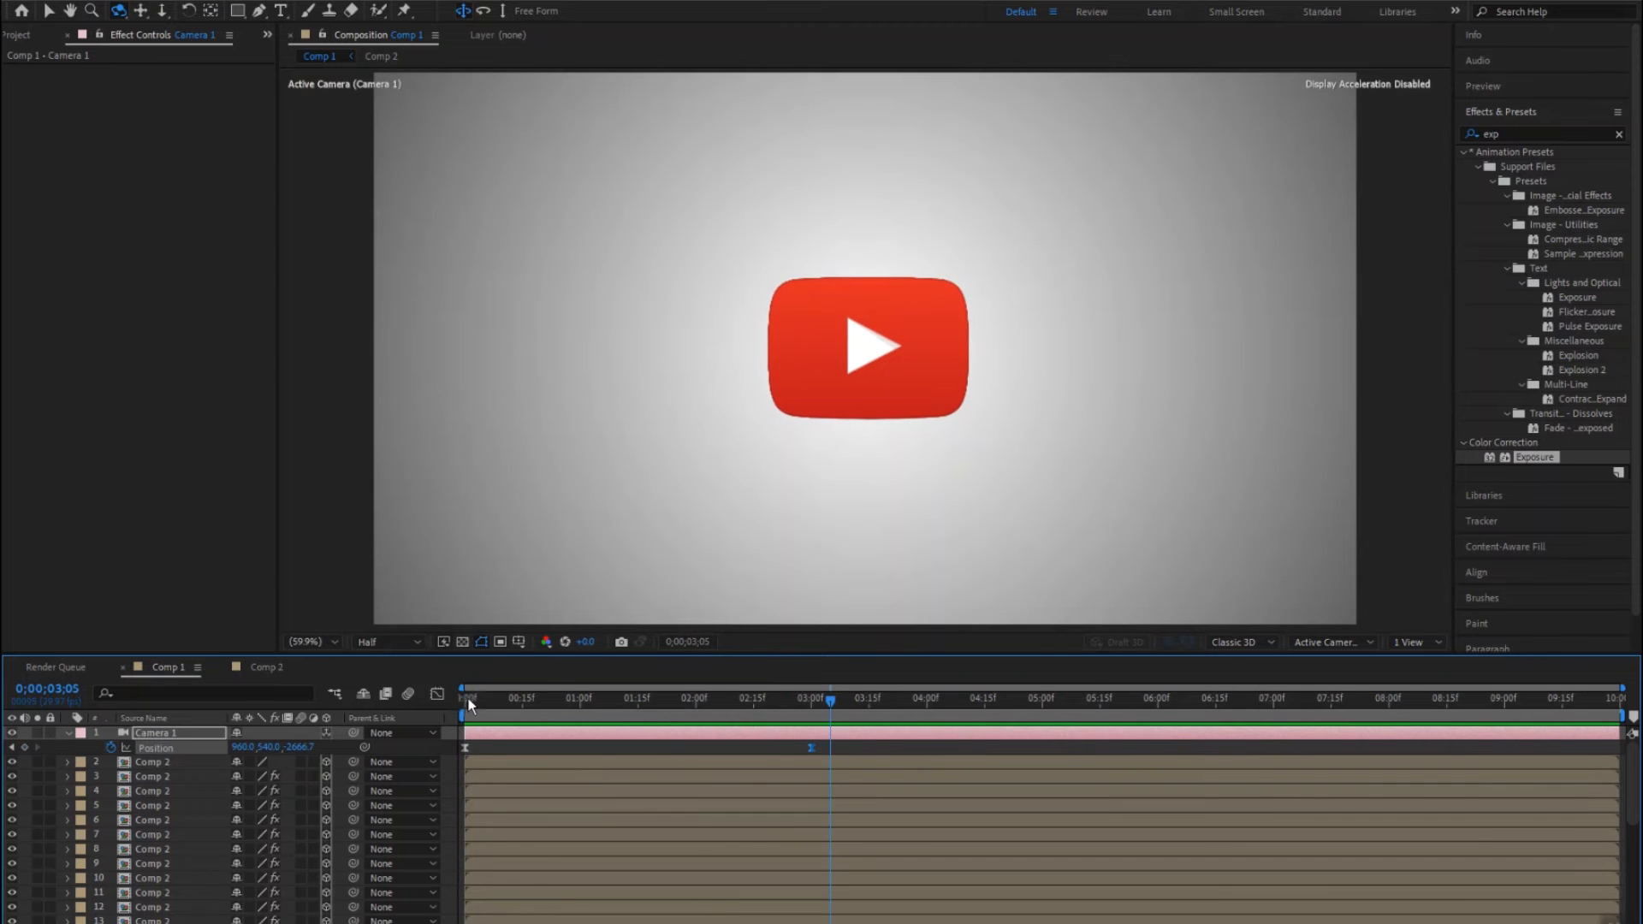
{"action": "left_click", "coordinate": [469, 702]}
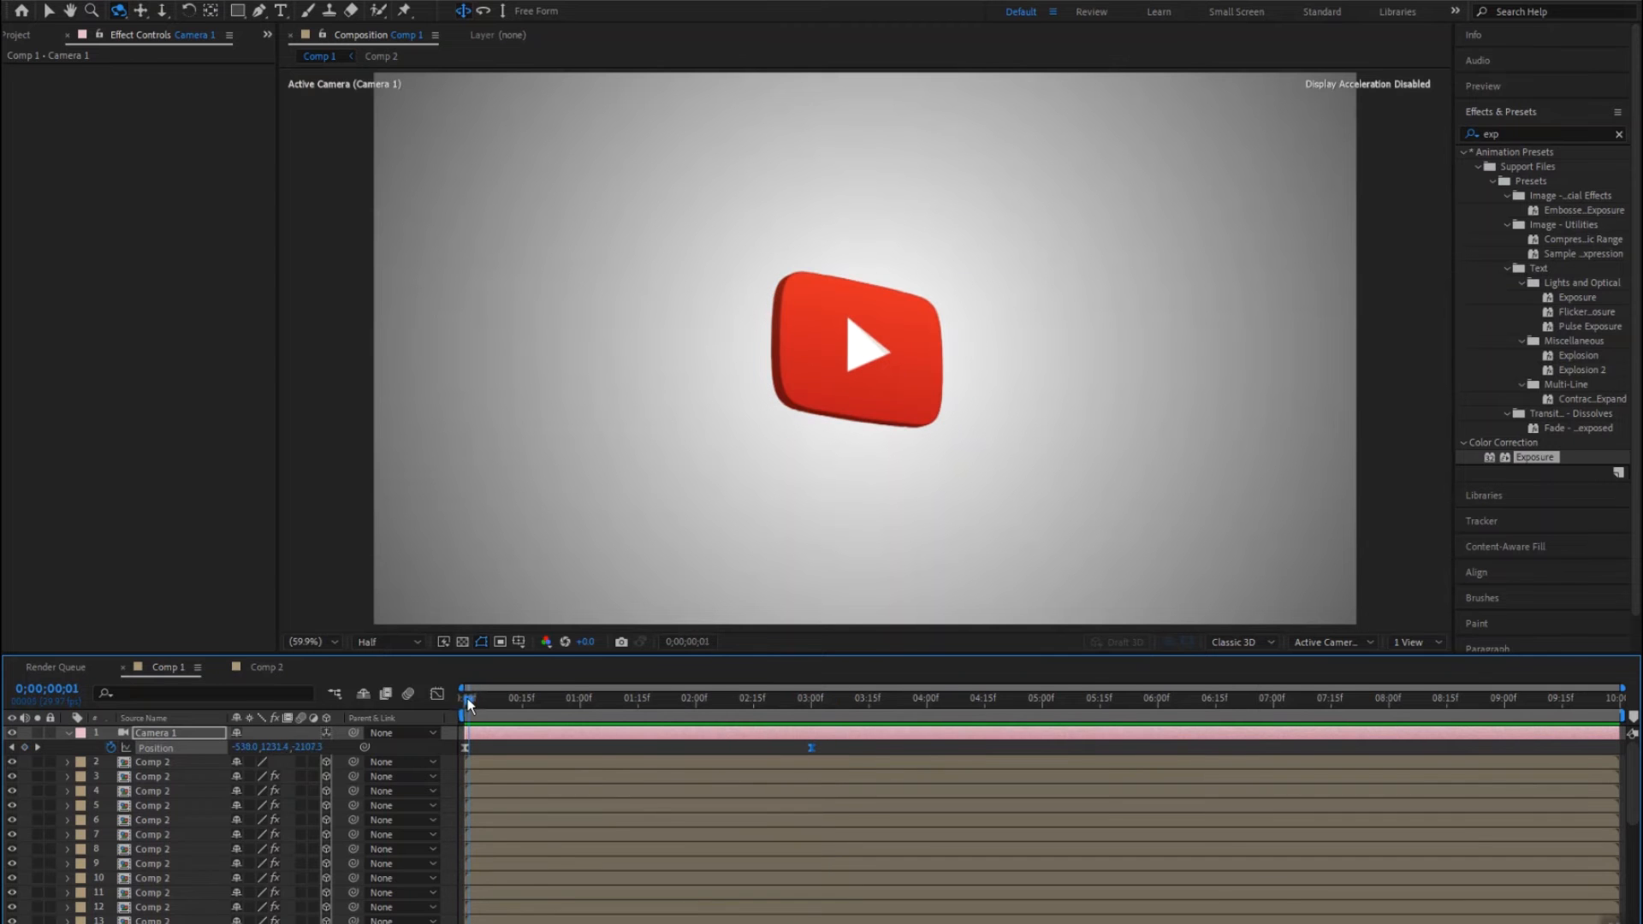
Step: Search the effects for "swe" and apply CC Light Sweep to the topmost Comp 2 layer
{"action": "left_click", "coordinate": [163, 763]}
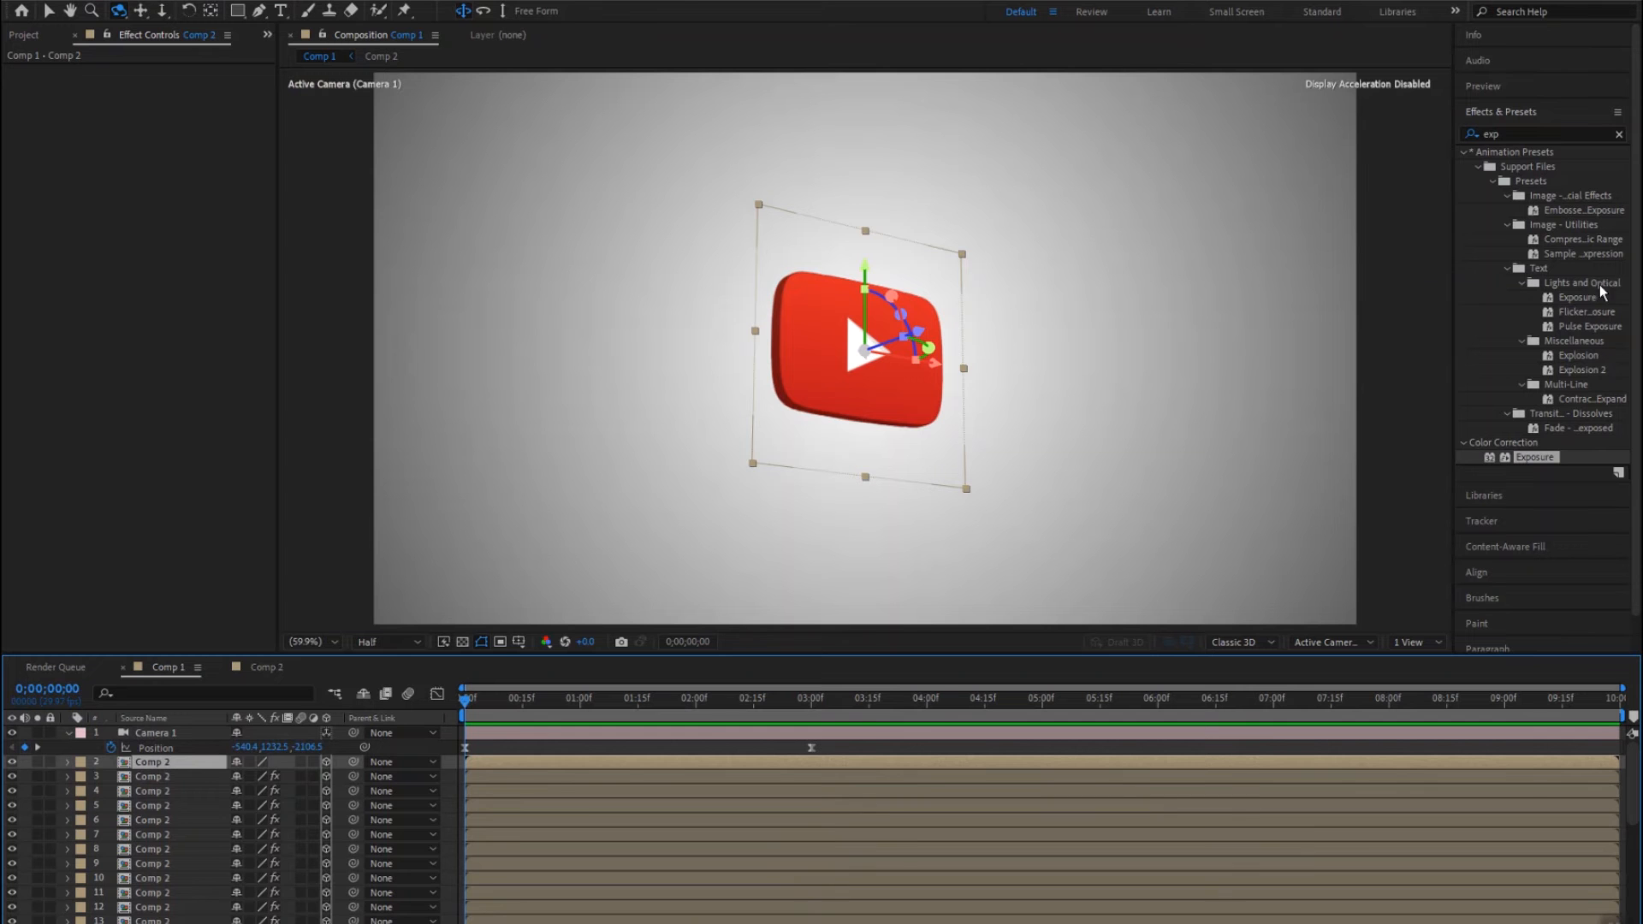
{"action": "left_click", "coordinate": [1524, 130]}
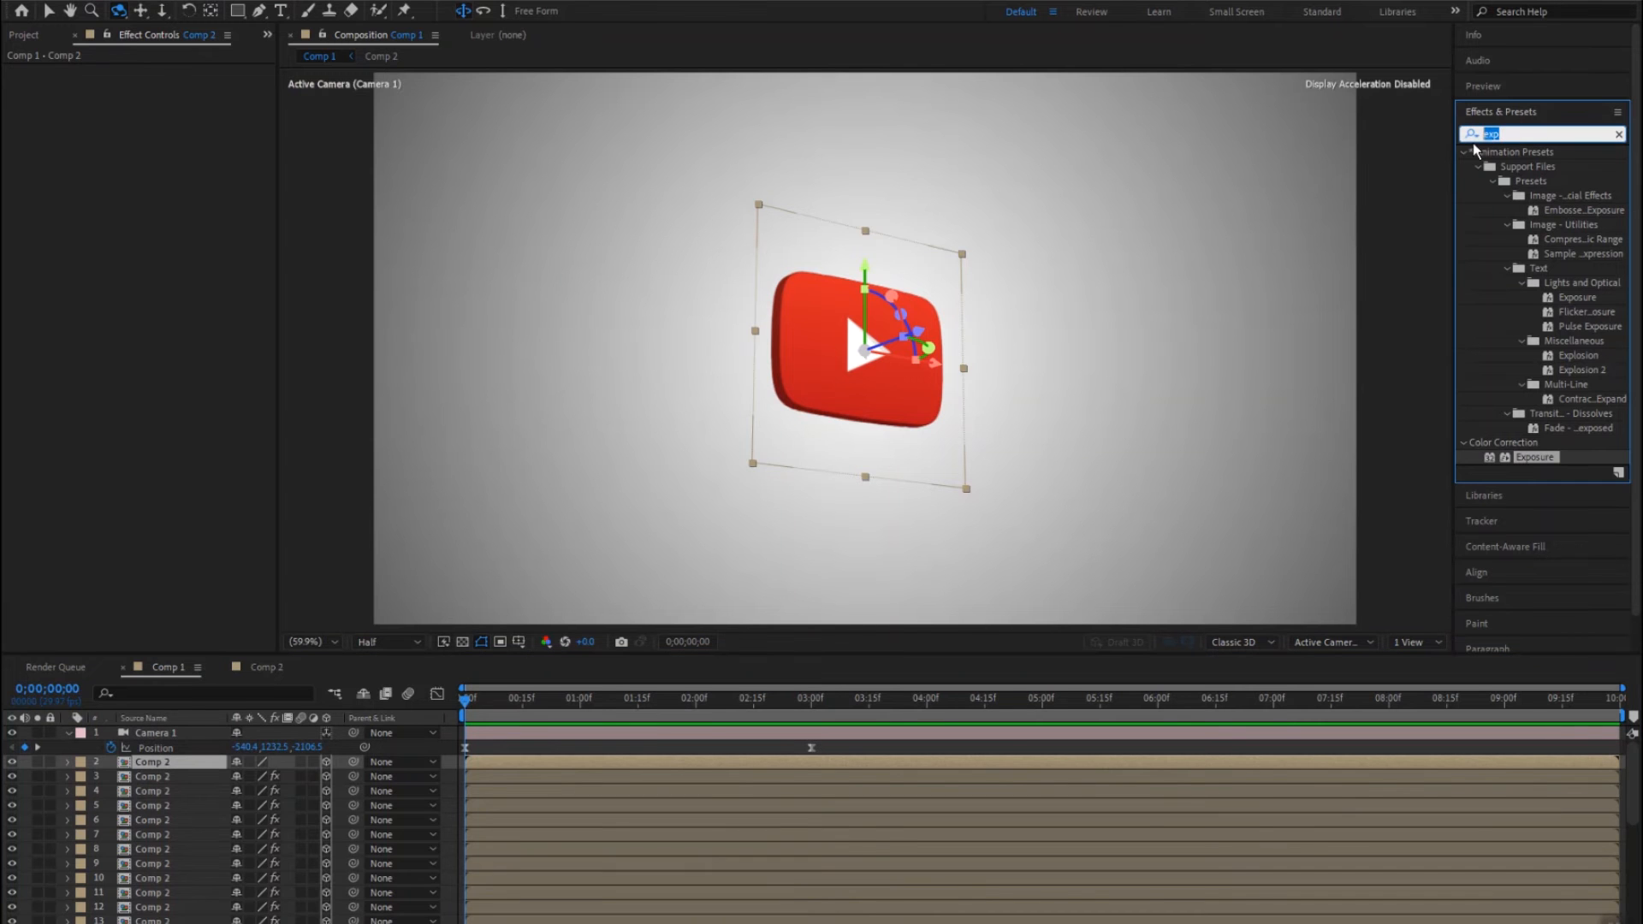
{"action": "key", "text": "BackSpace"}
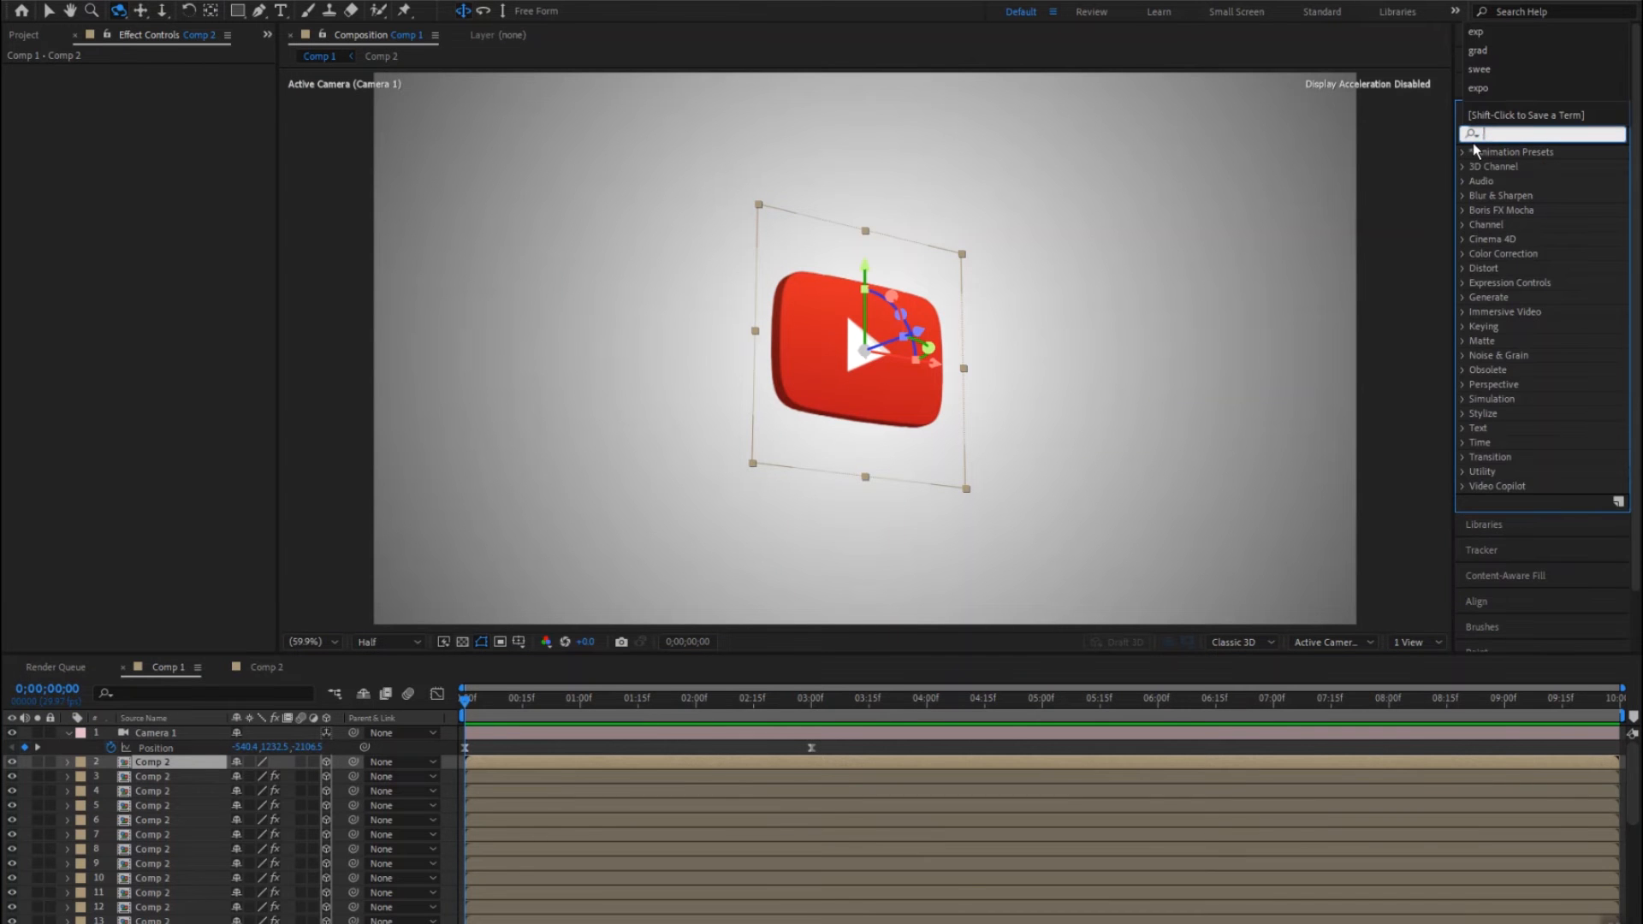
{"action": "type", "text": "se"}
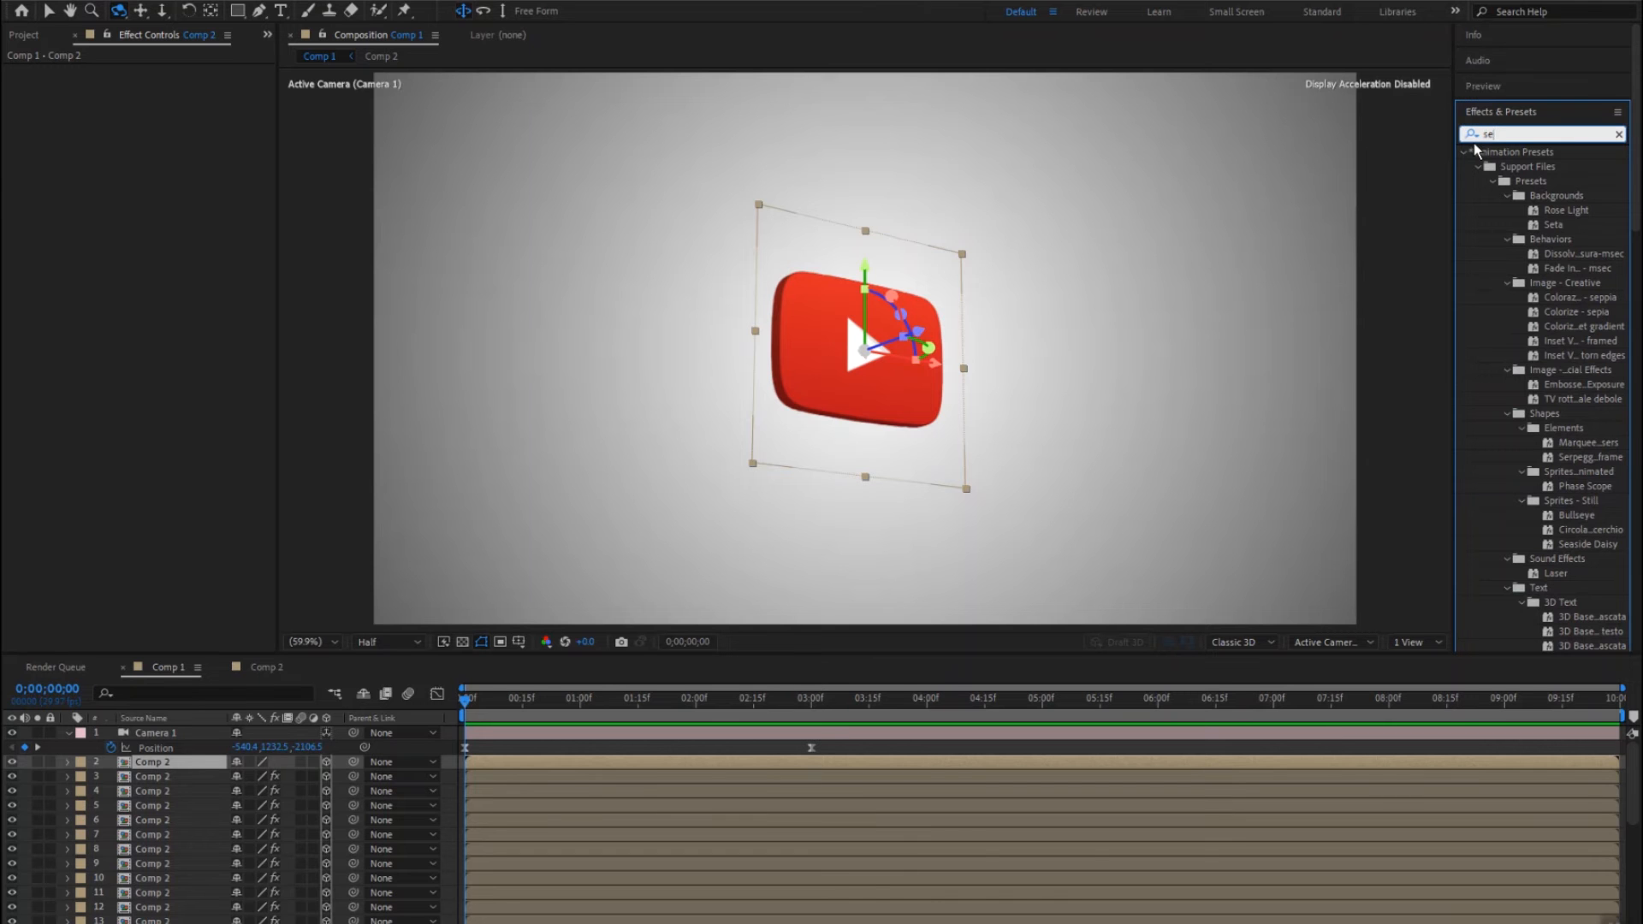
{"action": "key", "text": "BackSpace"}
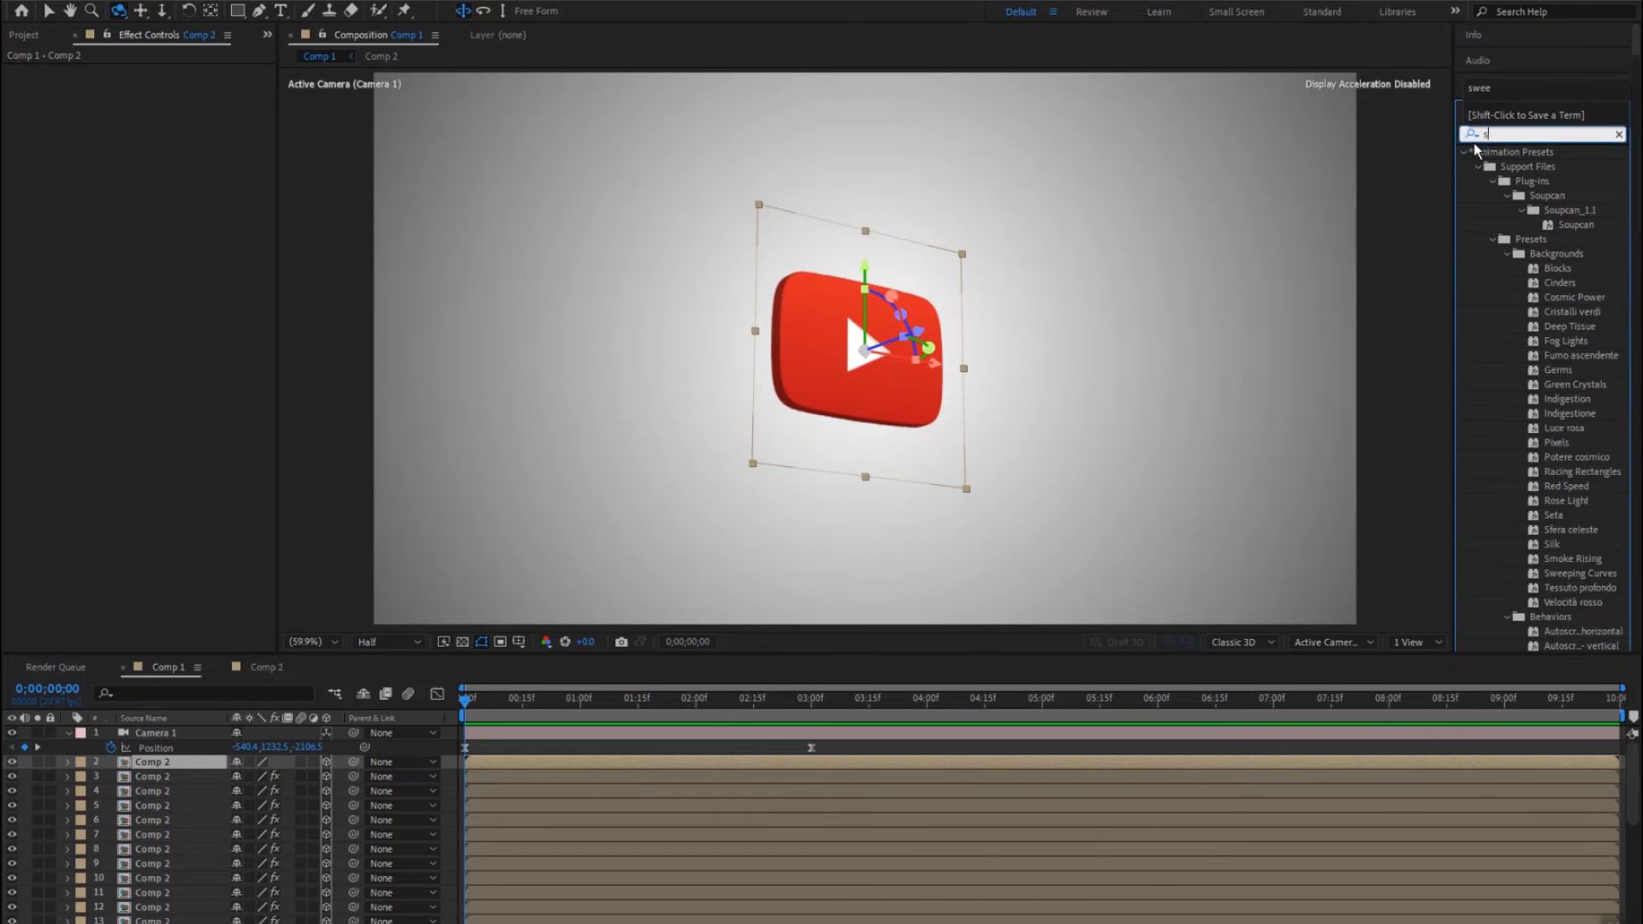
{"action": "type", "text": "we"}
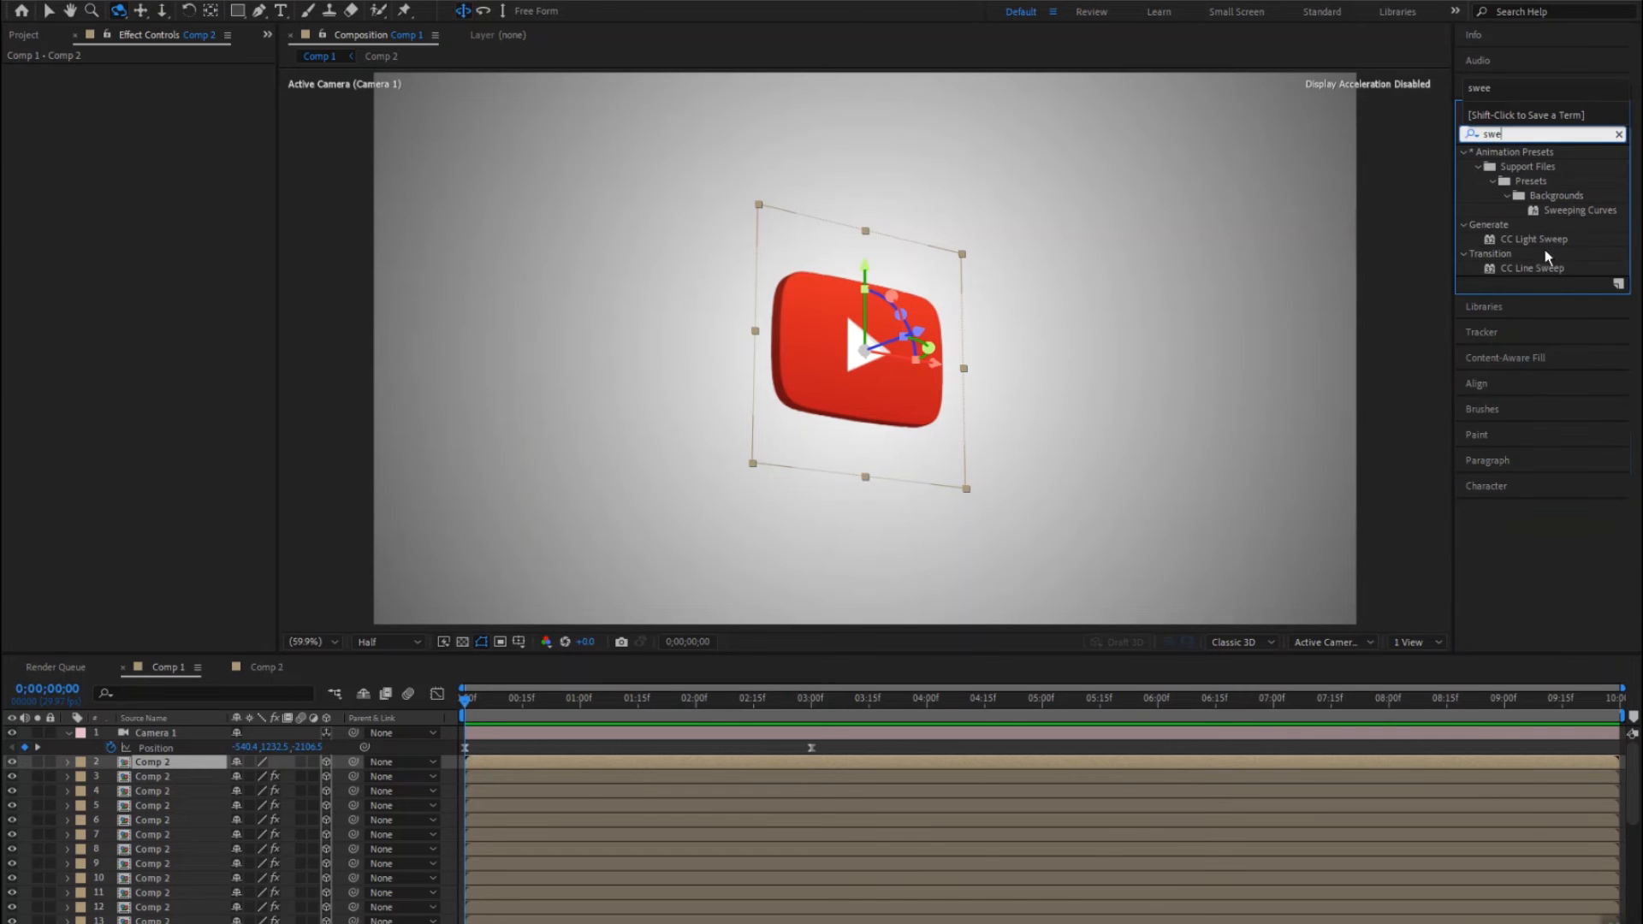
{"action": "left_click", "coordinate": [1546, 240]}
{"action": "left_click_drag", "start_coordinate": [1533, 240], "coordinate": [148, 760]}
Step: At 1 second, place the CC Light Sweep Center below and left of the logo at about -198, 497 and enable its keyframing
{"action": "key", "text": "v"}
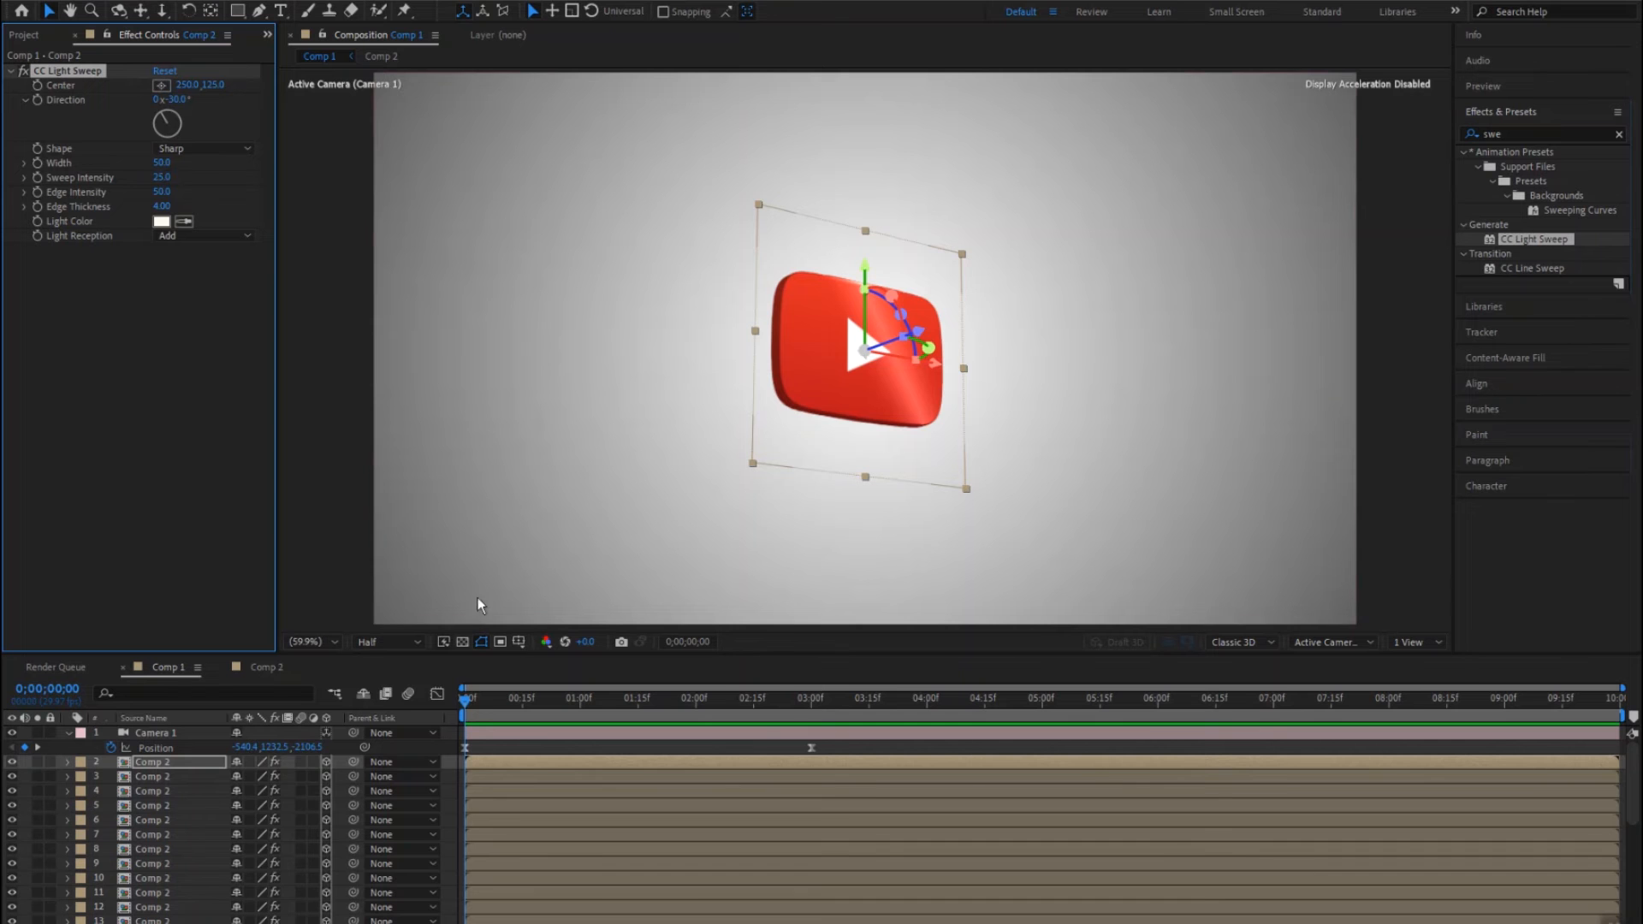
{"action": "left_click_drag", "start_coordinate": [467, 706], "coordinate": [583, 710]}
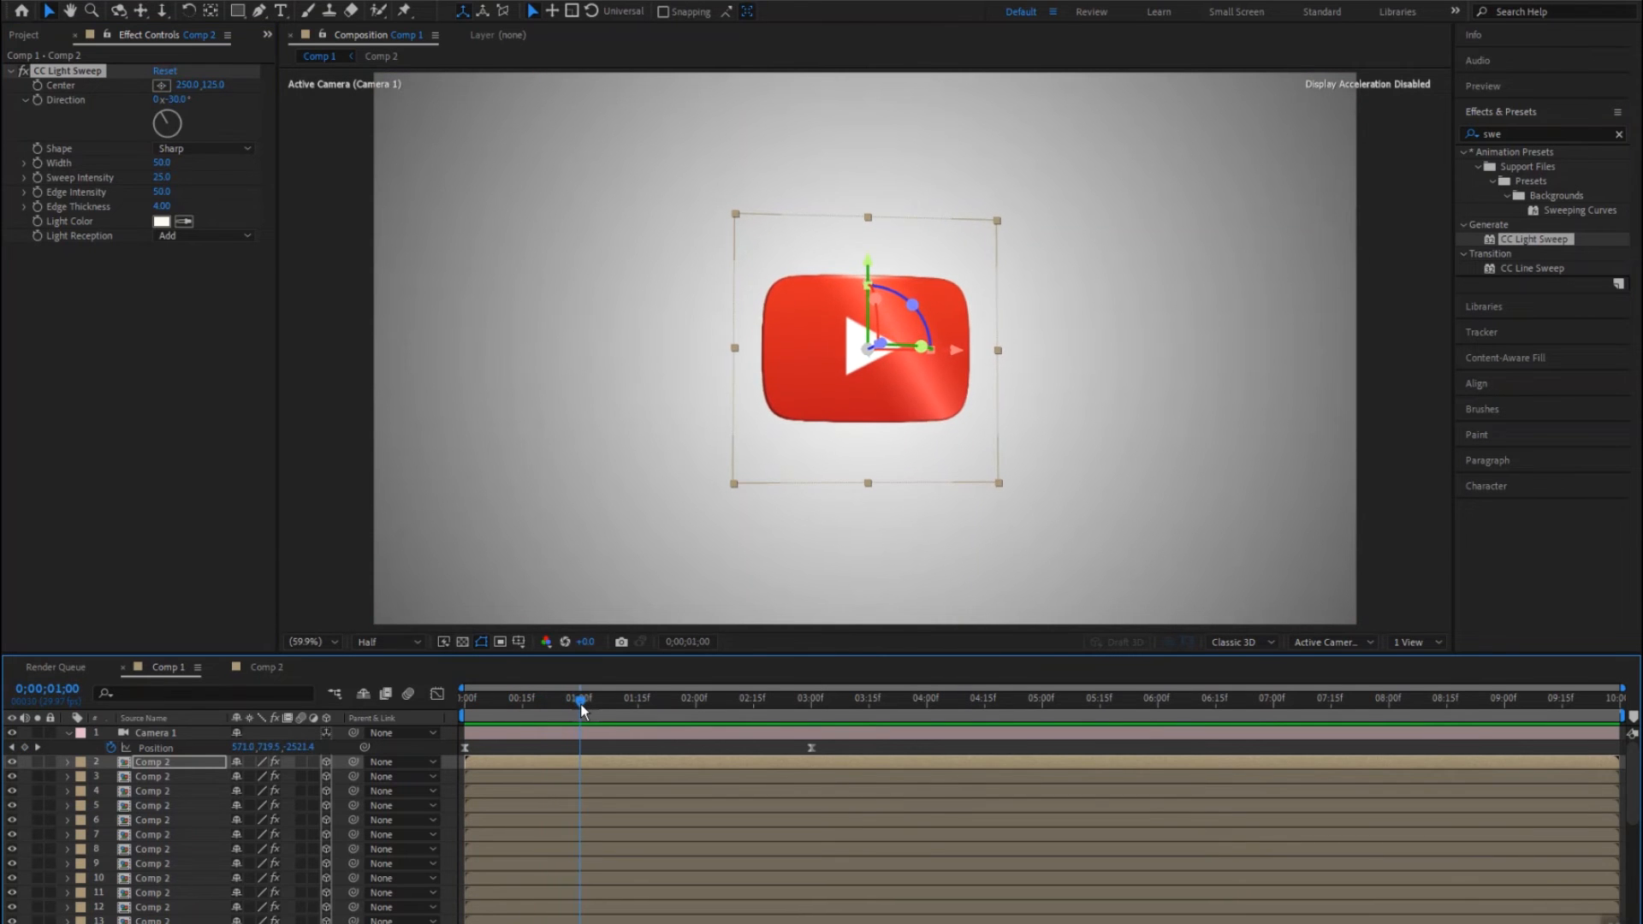
{"action": "left_click", "coordinate": [162, 86]}
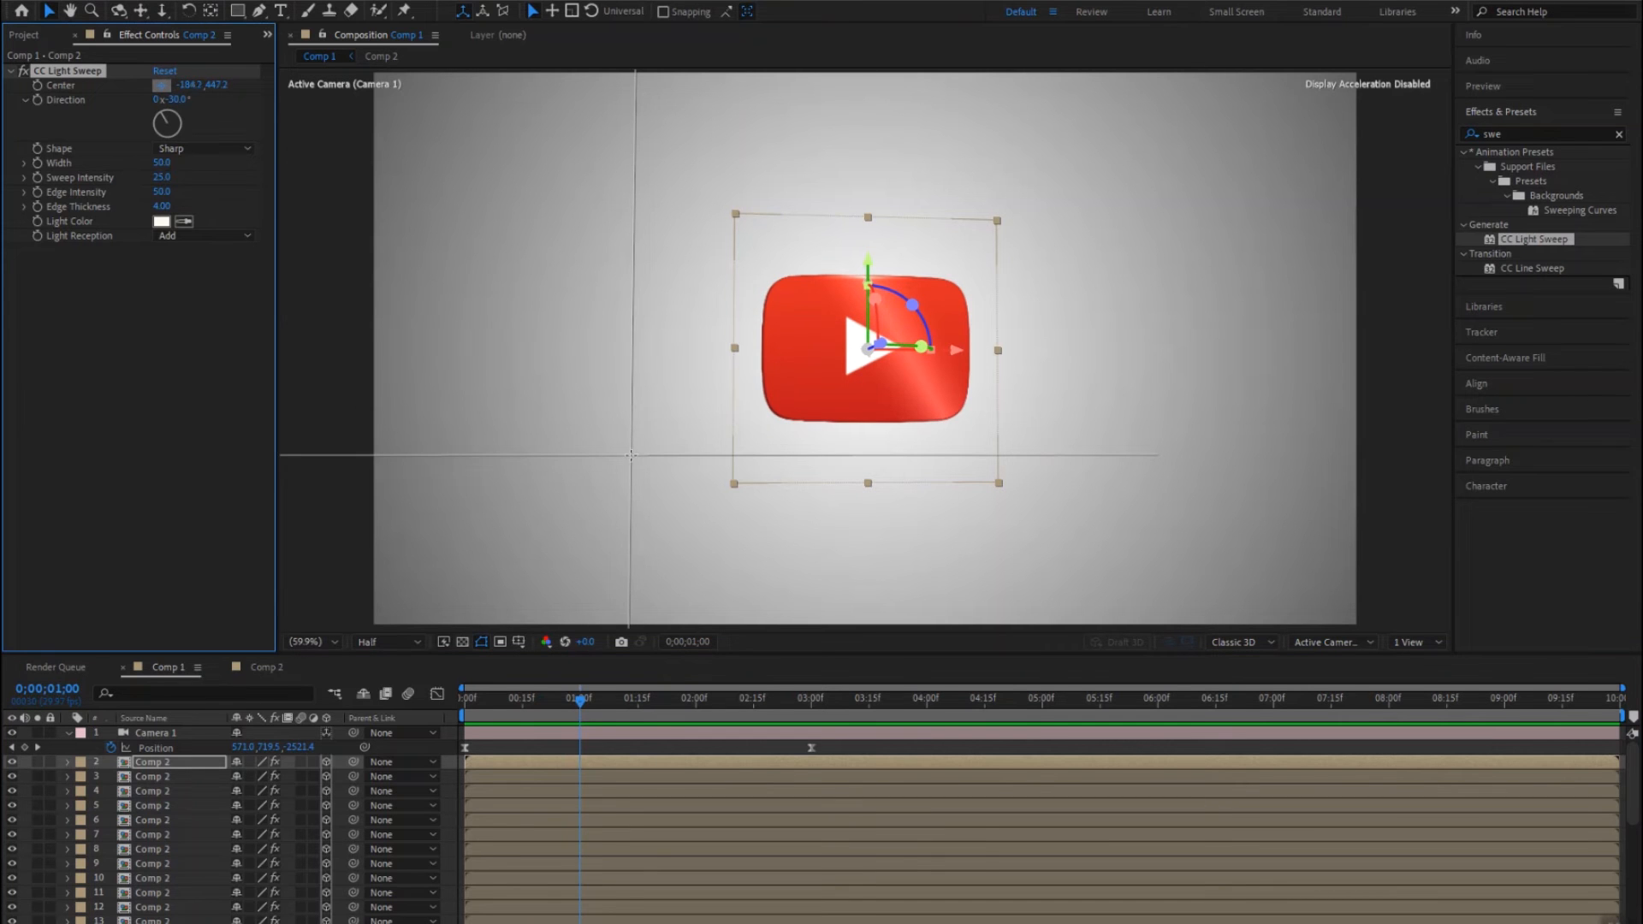
{"action": "left_click", "coordinate": [623, 481]}
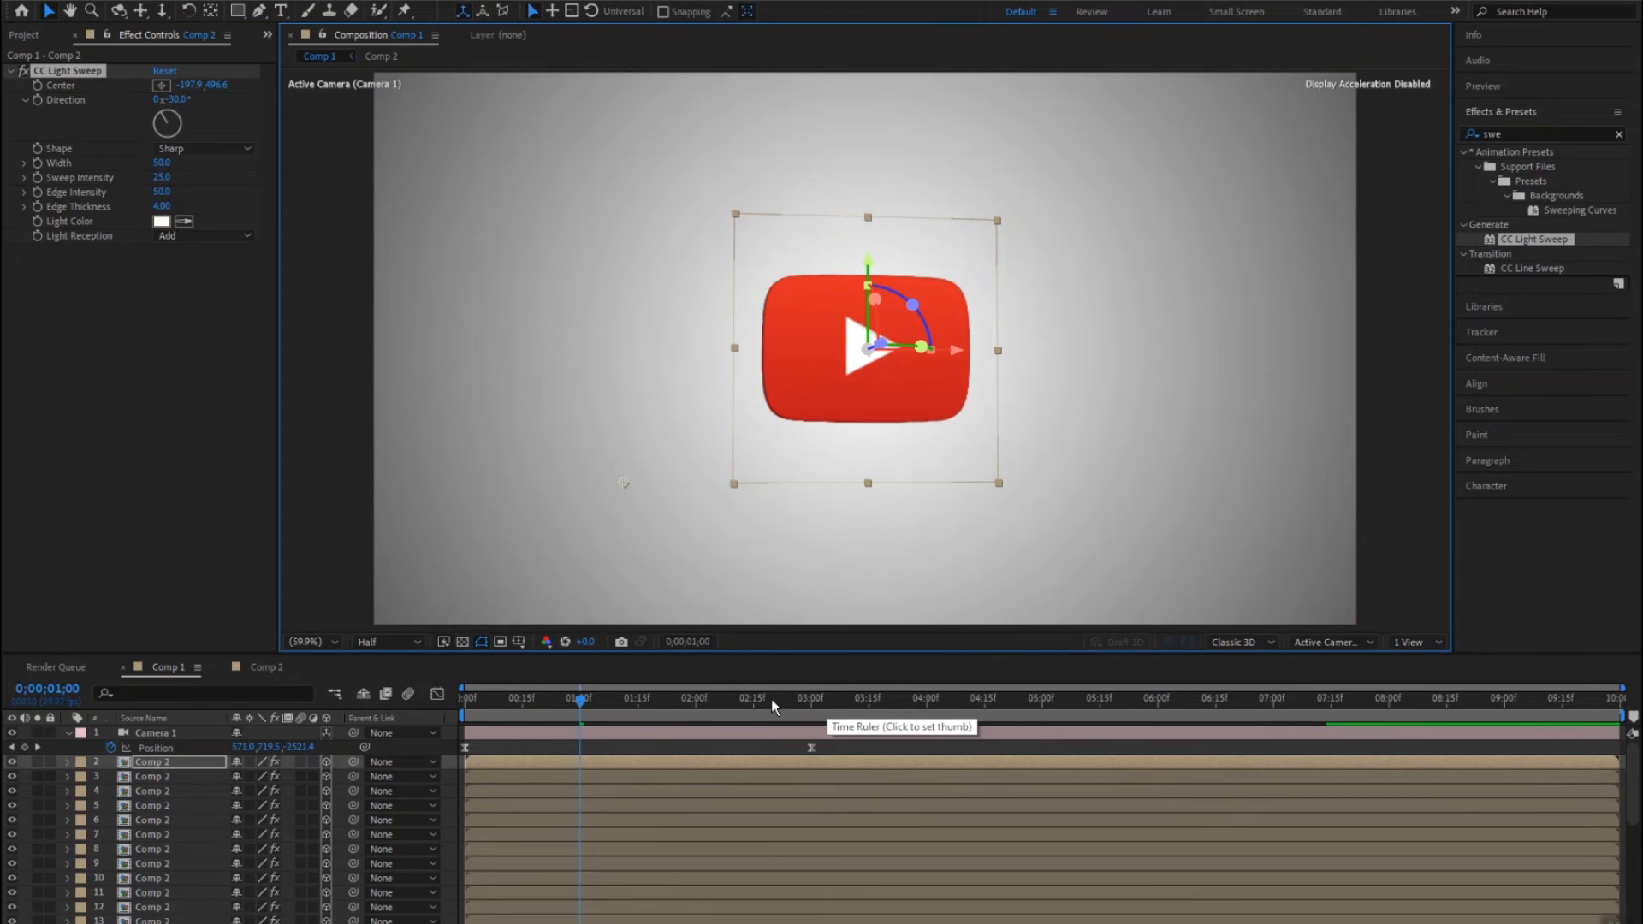
{"action": "left_click", "coordinate": [36, 86]}
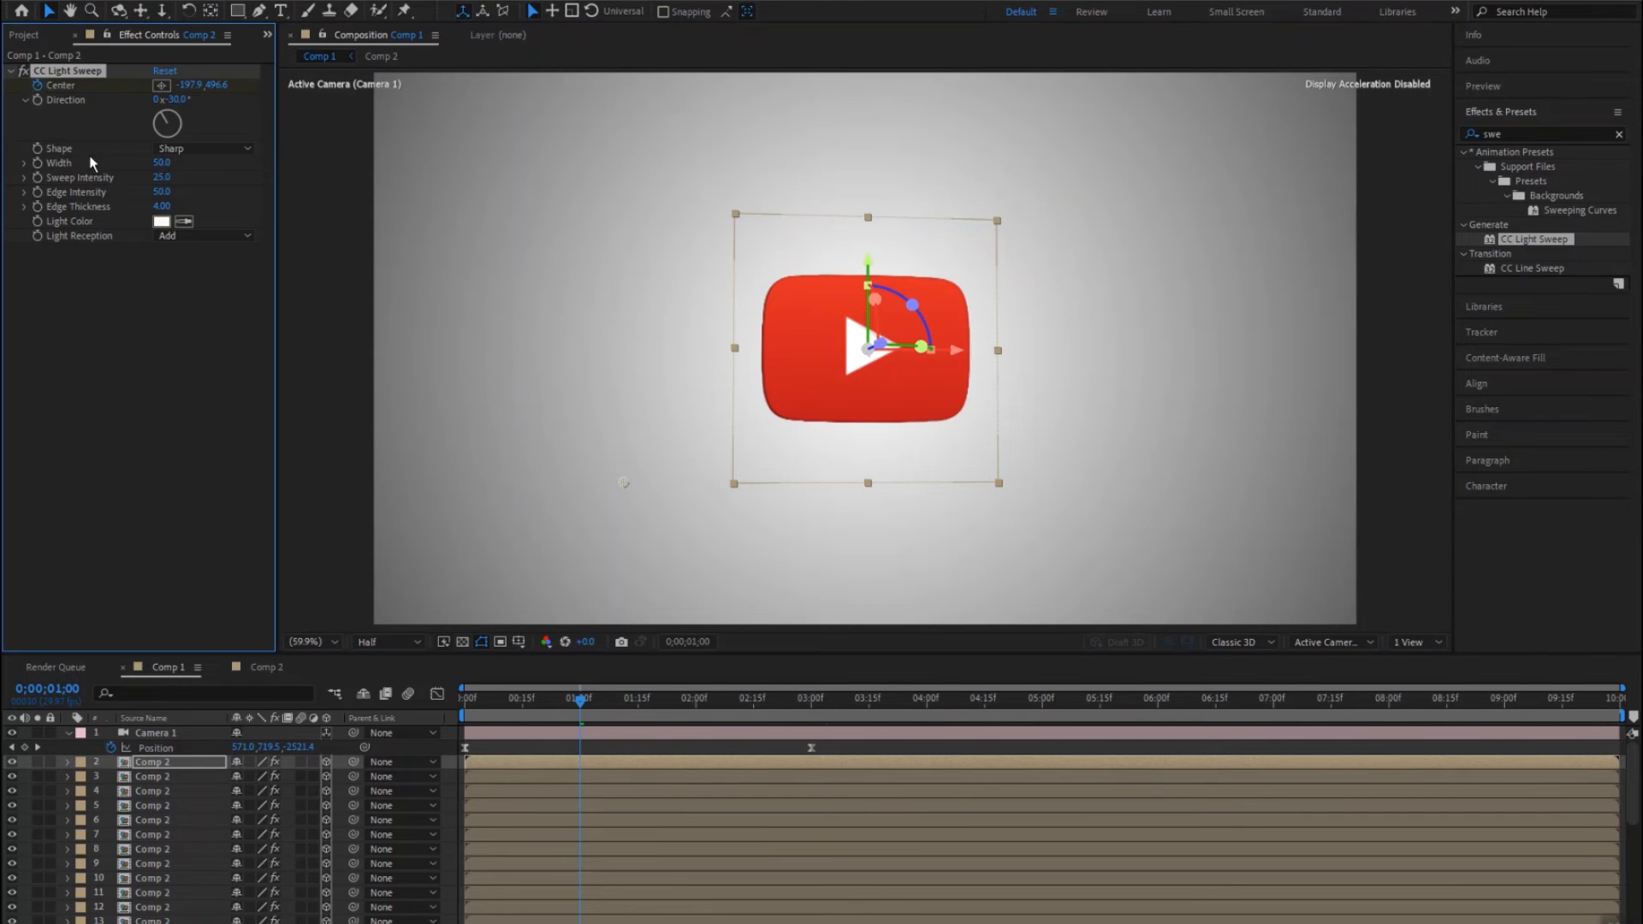
Step: At 0;00;02;11, move the sweep Center past the logo's upper right to about 589, 66 and ease both Center keyframes
{"action": "left_click", "coordinate": [741, 702]}
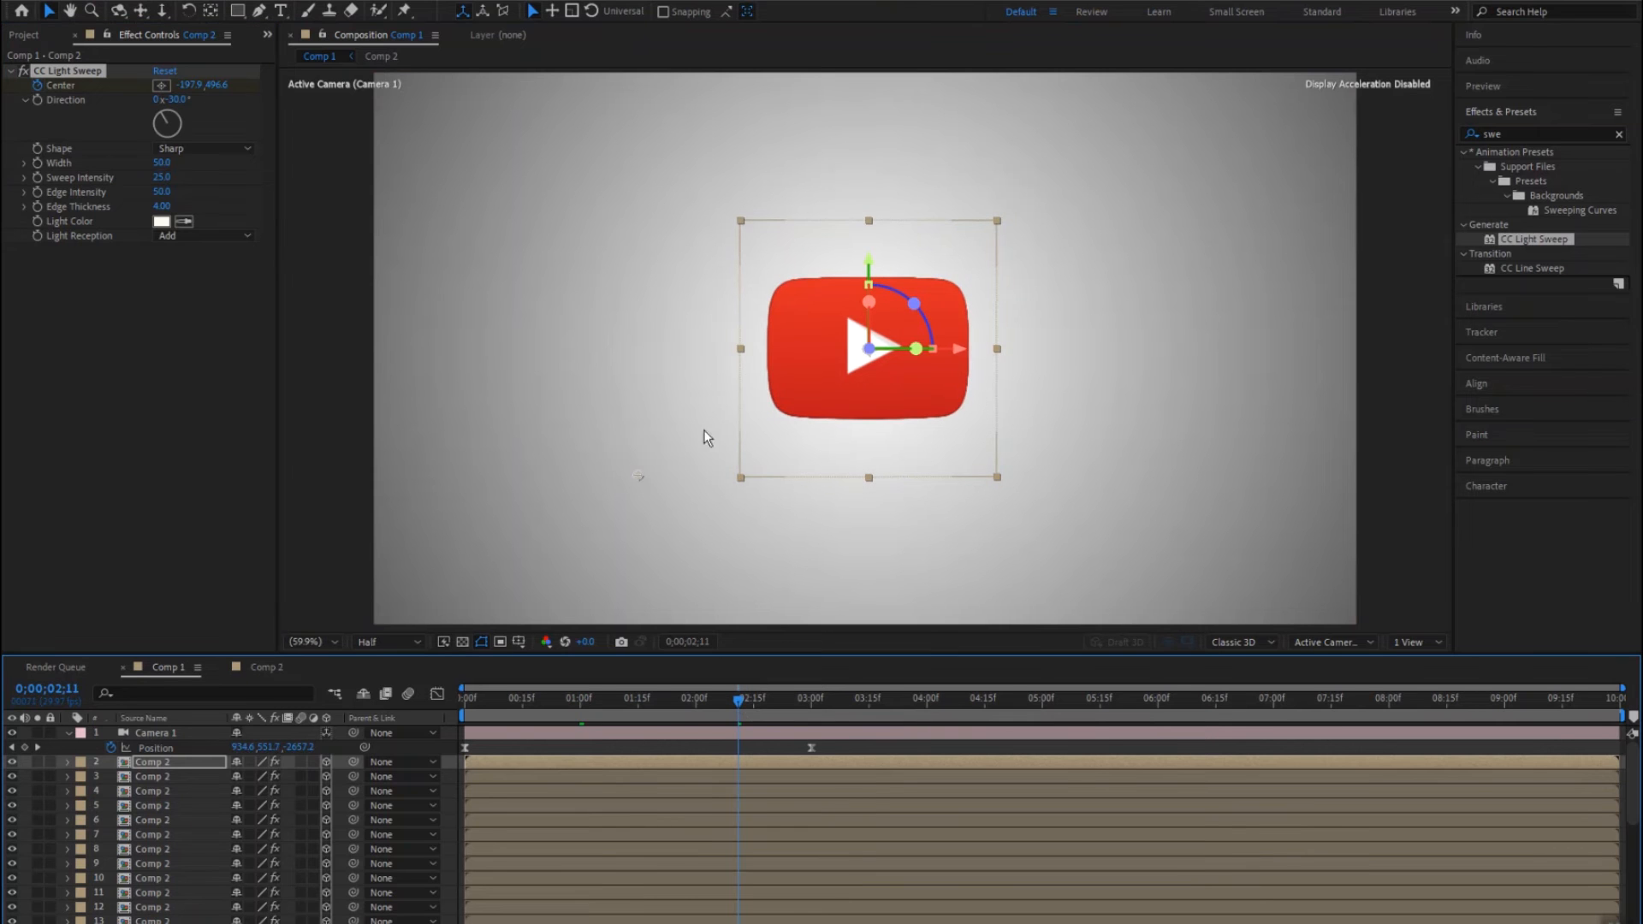
{"action": "left_click_drag", "start_coordinate": [638, 476], "coordinate": [640, 474]}
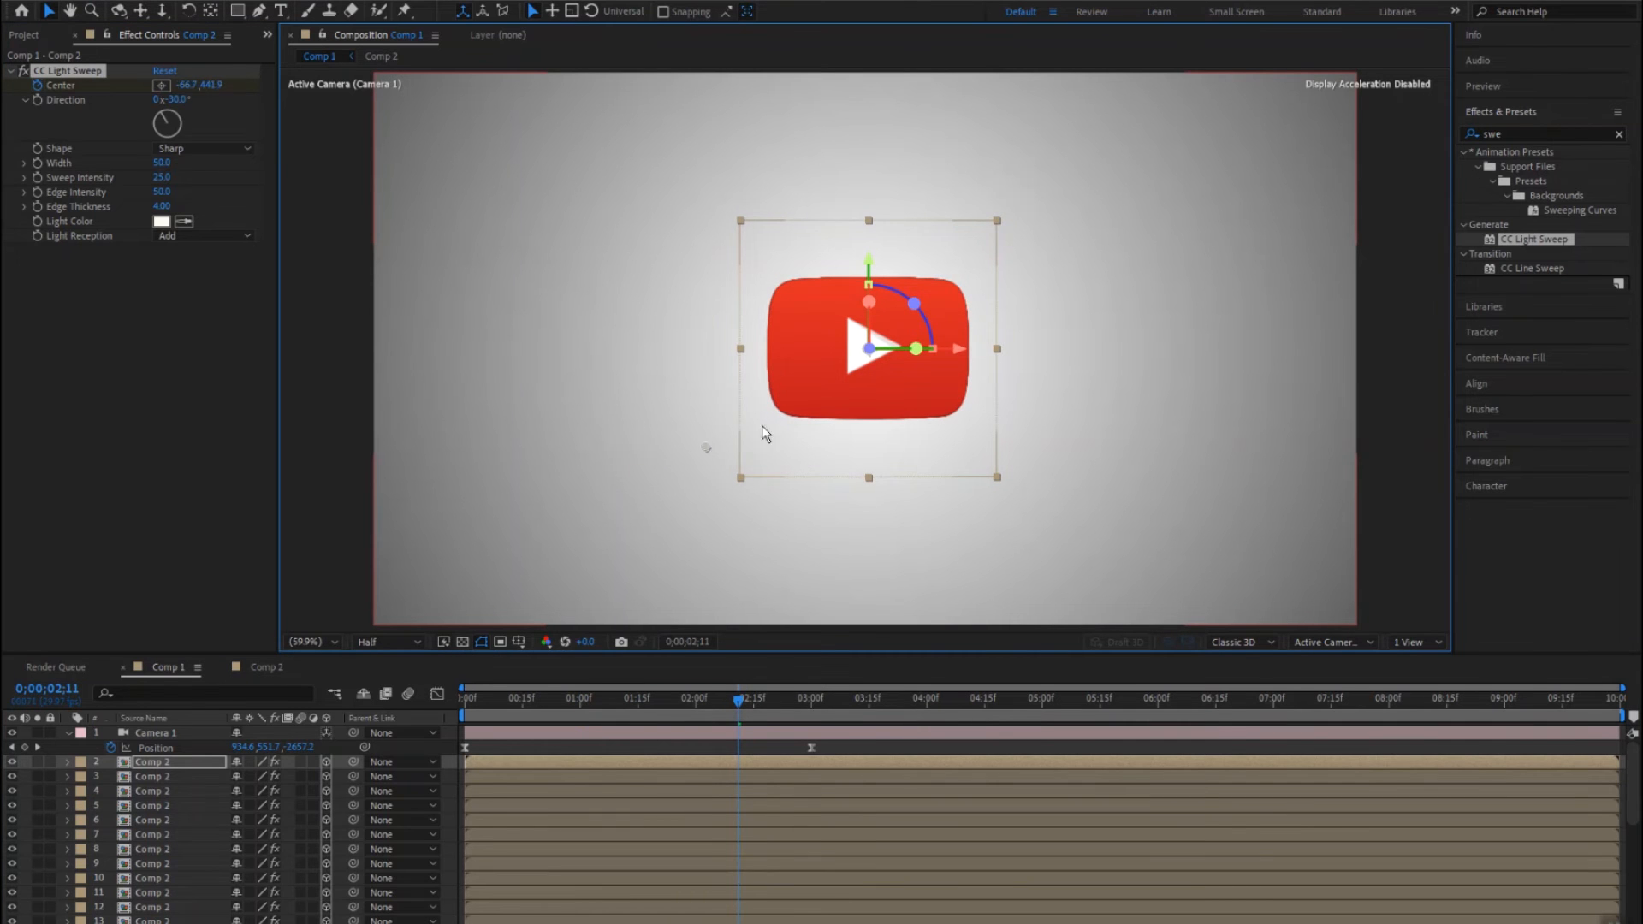
{"action": "left_click_drag", "start_coordinate": [804, 403], "coordinate": [1025, 274]}
{"action": "left_click", "coordinate": [603, 763]}
{"action": "key", "text": "u"}
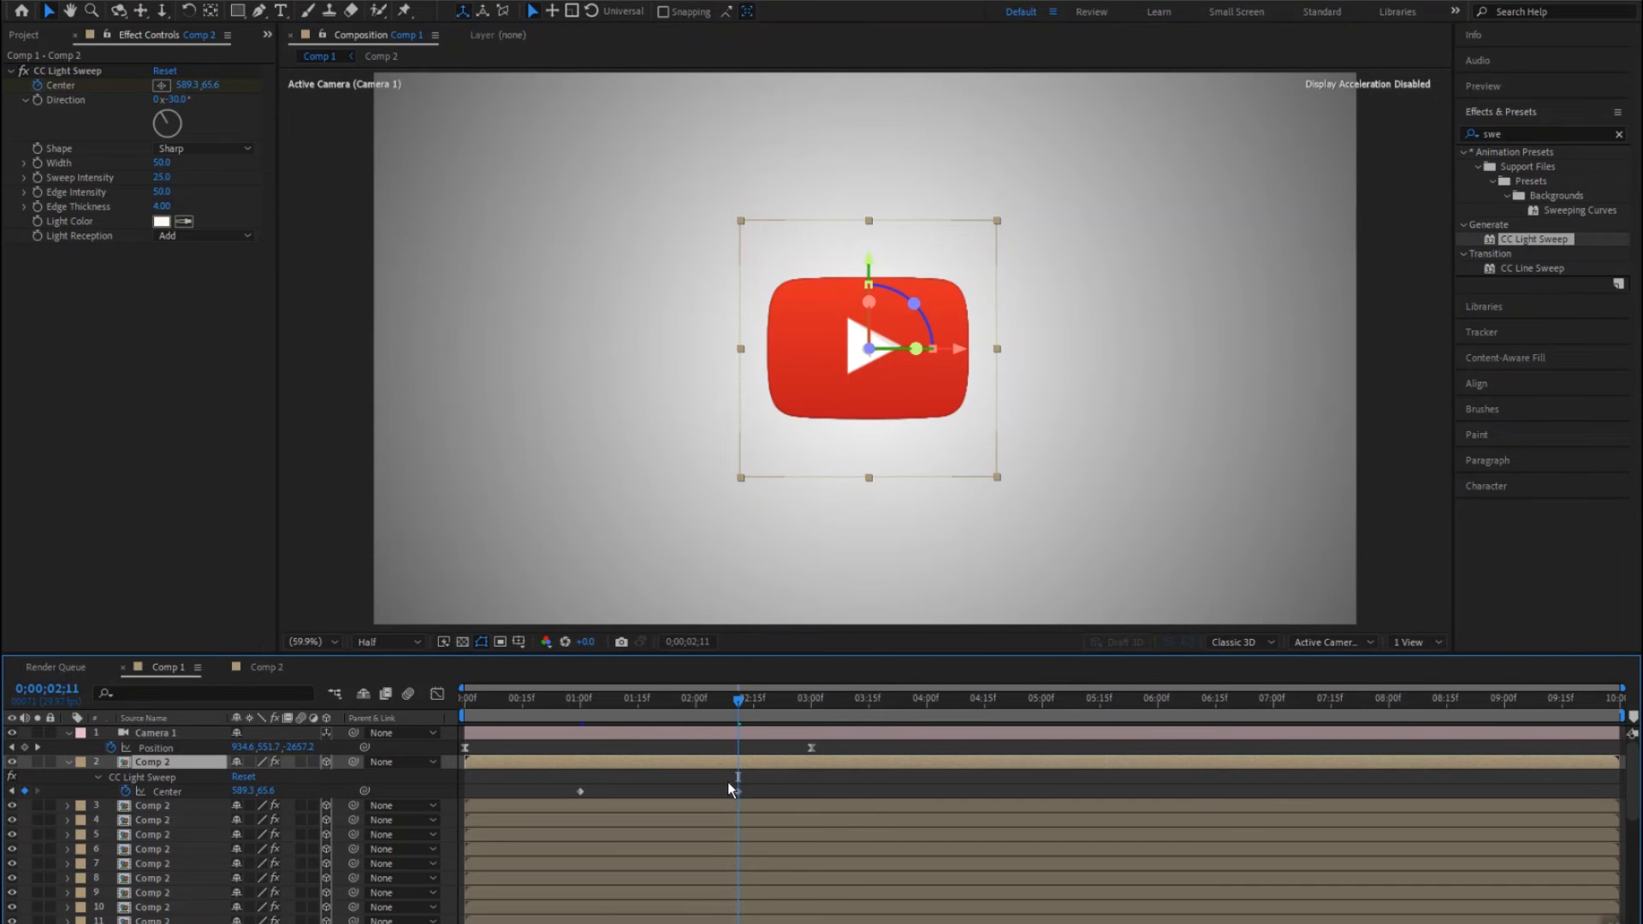
{"action": "left_click_drag", "start_coordinate": [576, 788], "coordinate": [753, 799]}
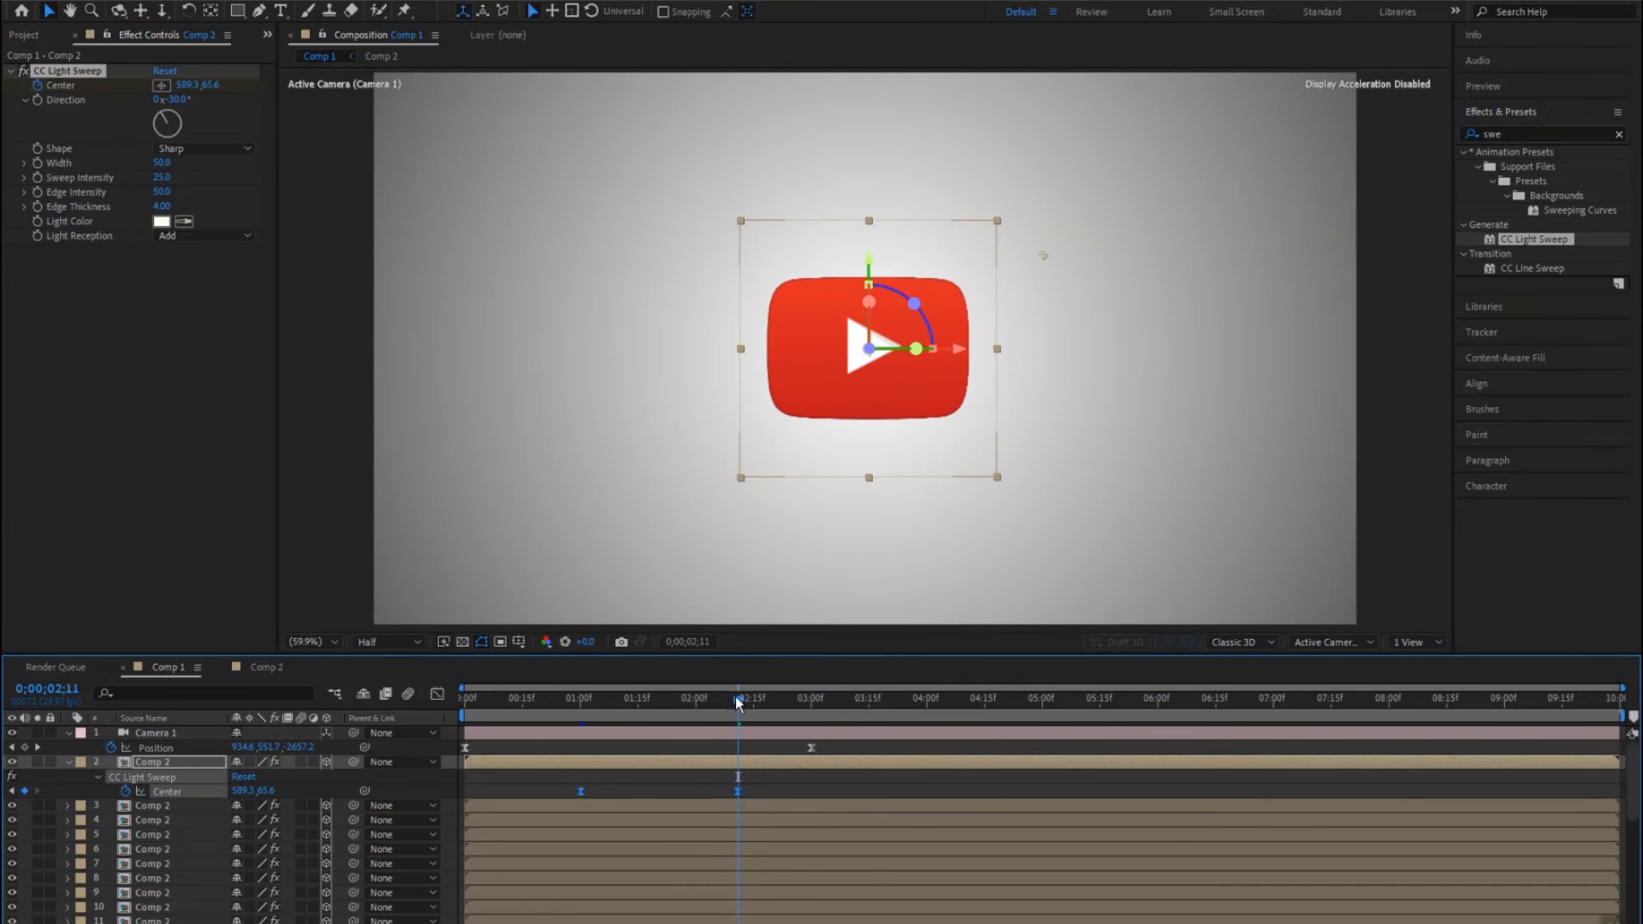
Step: Copy the Center keyframe at 1 second and paste it at 0;00;03;22 so the light sweeps back
{"action": "left_click_drag", "start_coordinate": [736, 697], "coordinate": [892, 726]}
{"action": "left_click", "coordinate": [634, 796]}
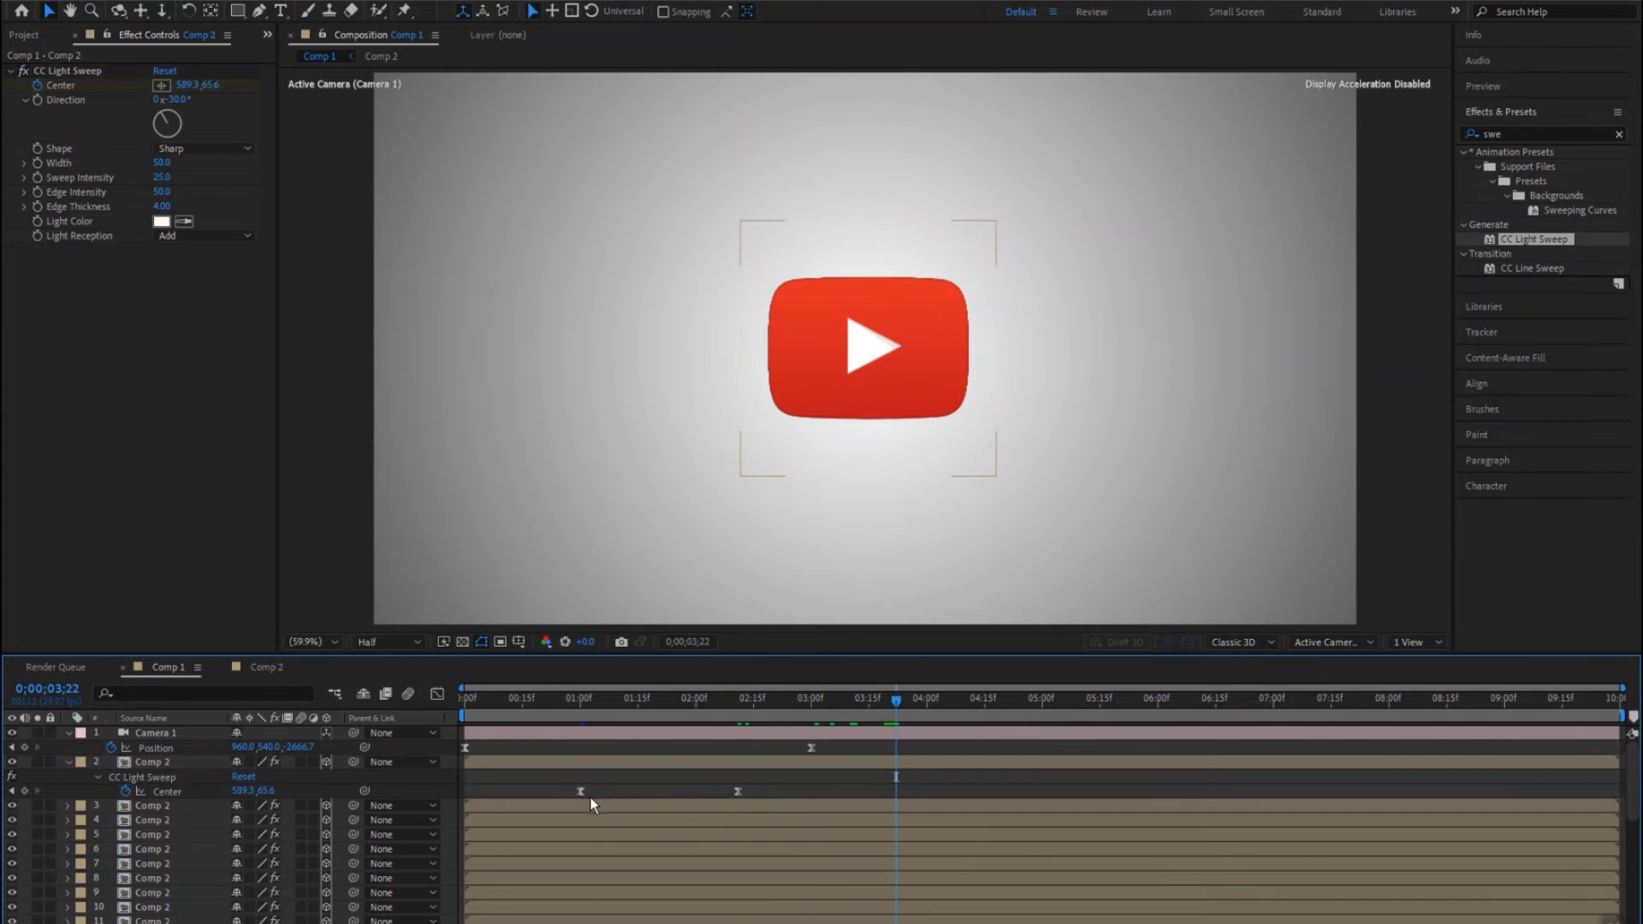
{"action": "left_click", "coordinate": [580, 791]}
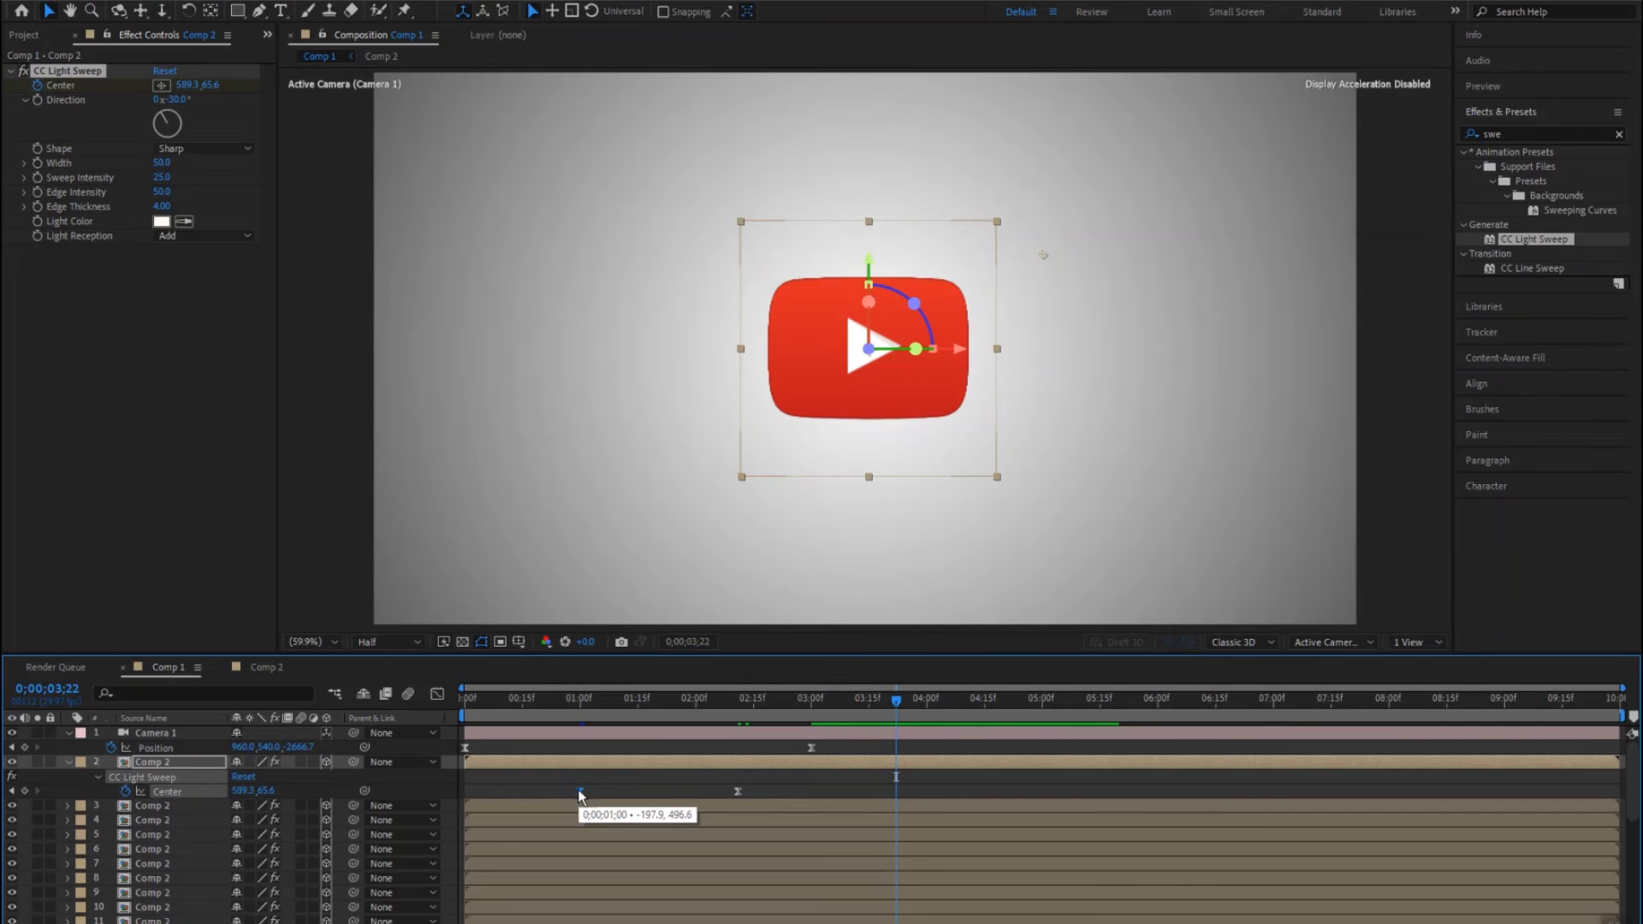
{"action": "key", "text": "ctrl+c"}
{"action": "key", "text": "ctrl+v"}
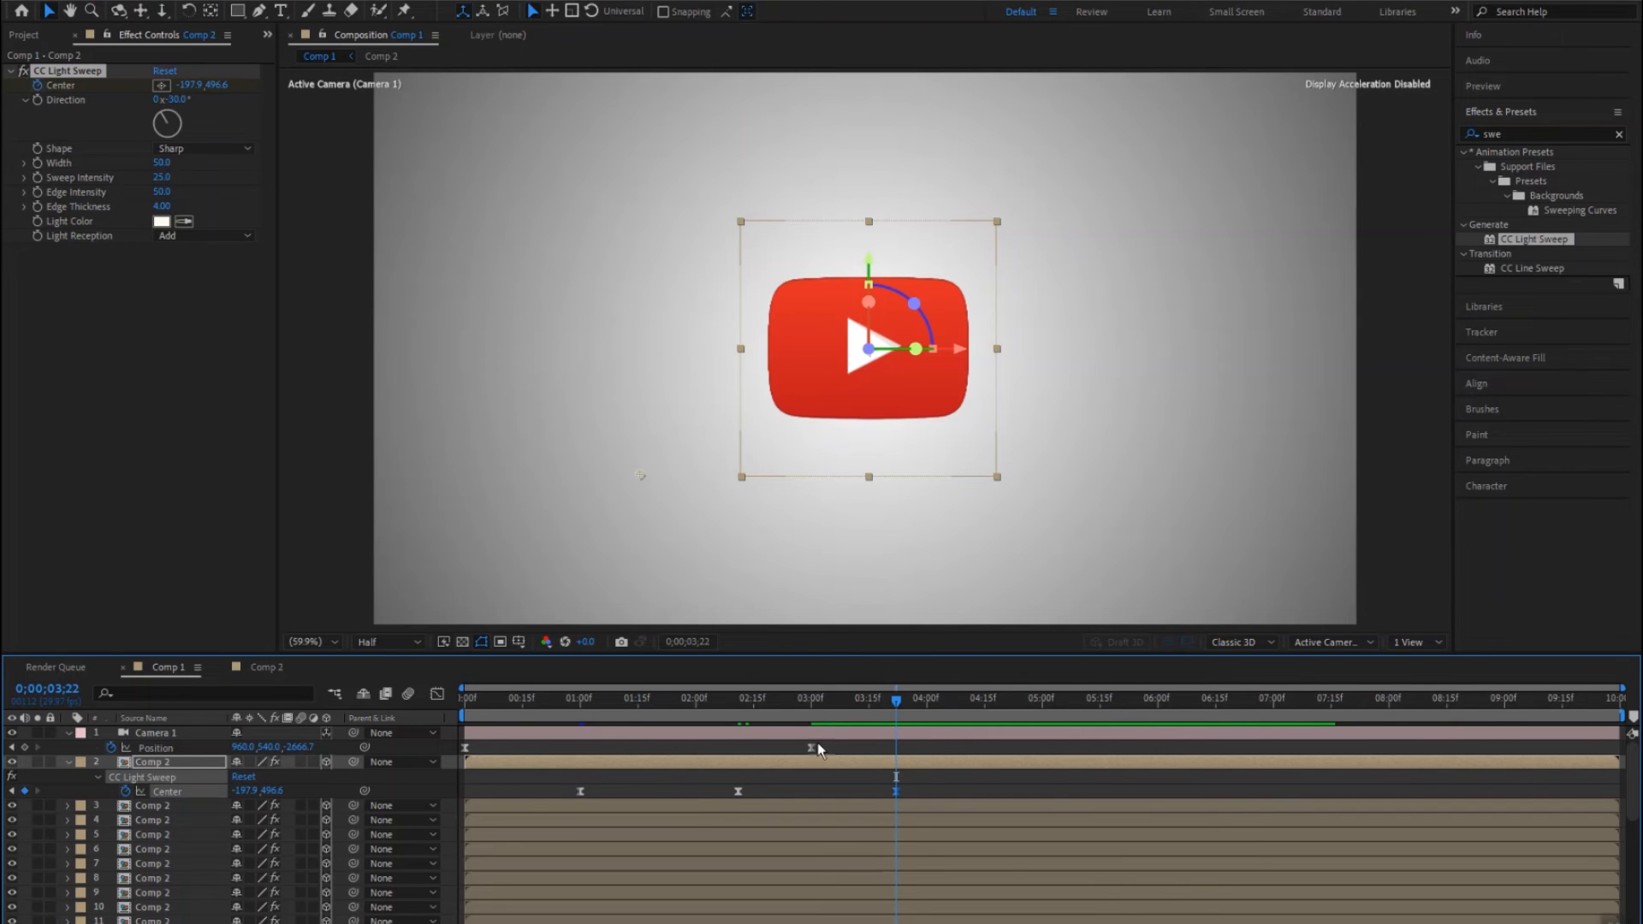
Step: Play back the light sweep animation from the start of Comp 1
{"action": "left_click_drag", "start_coordinate": [758, 717], "coordinate": [413, 707]}
{"action": "key", "text": "space"}
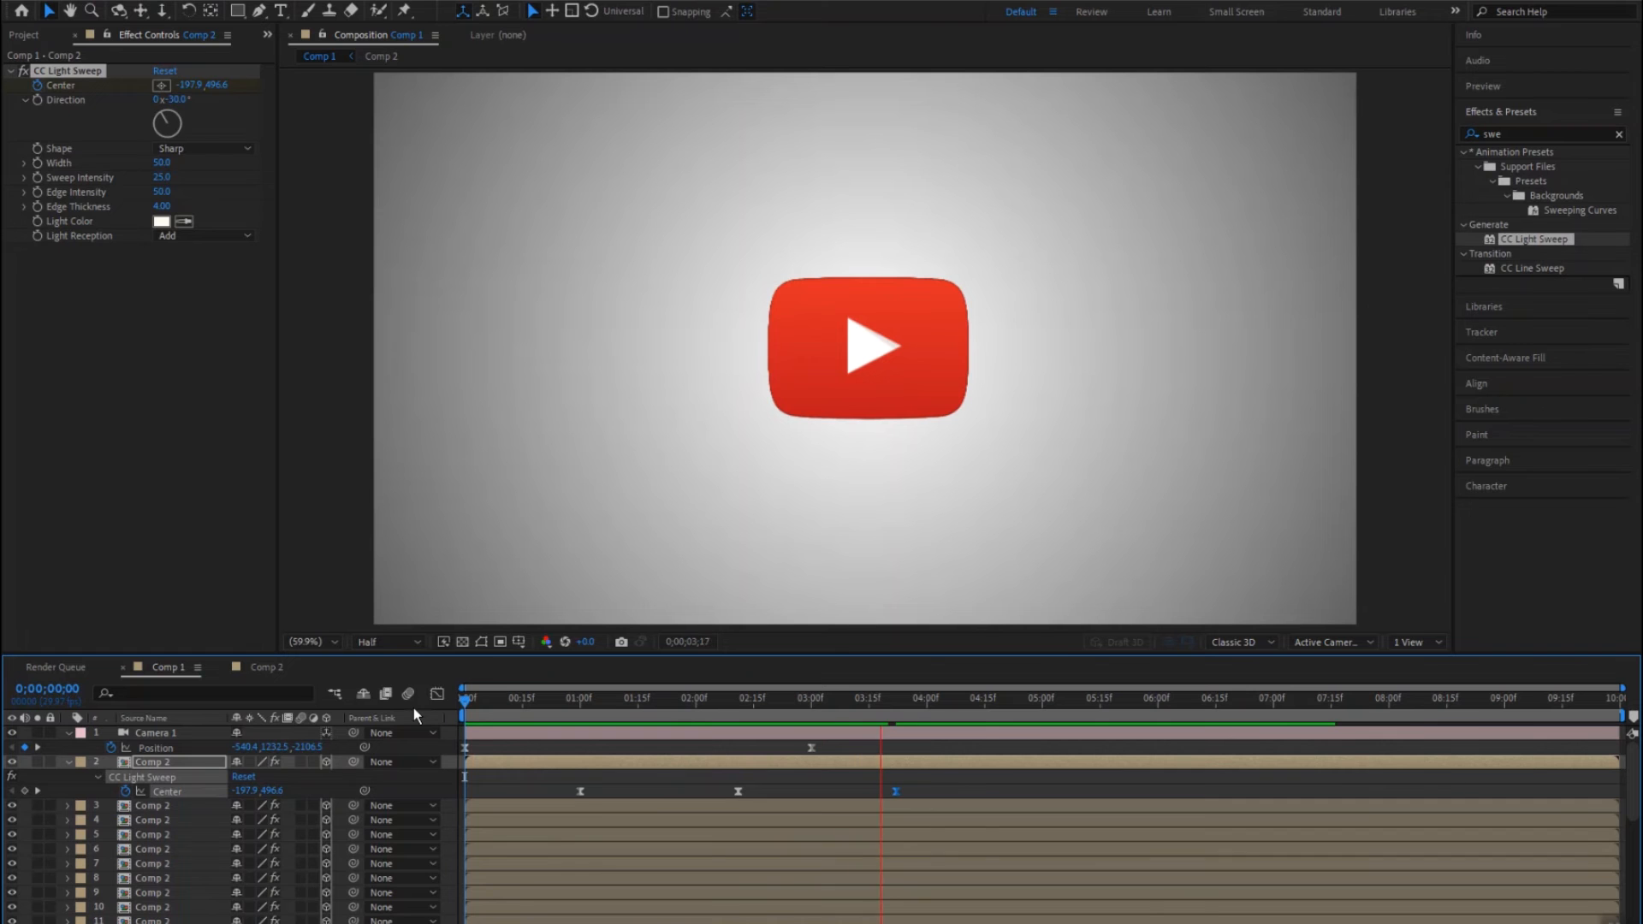
{"action": "key", "text": "space"}
{"action": "key", "text": "space"}
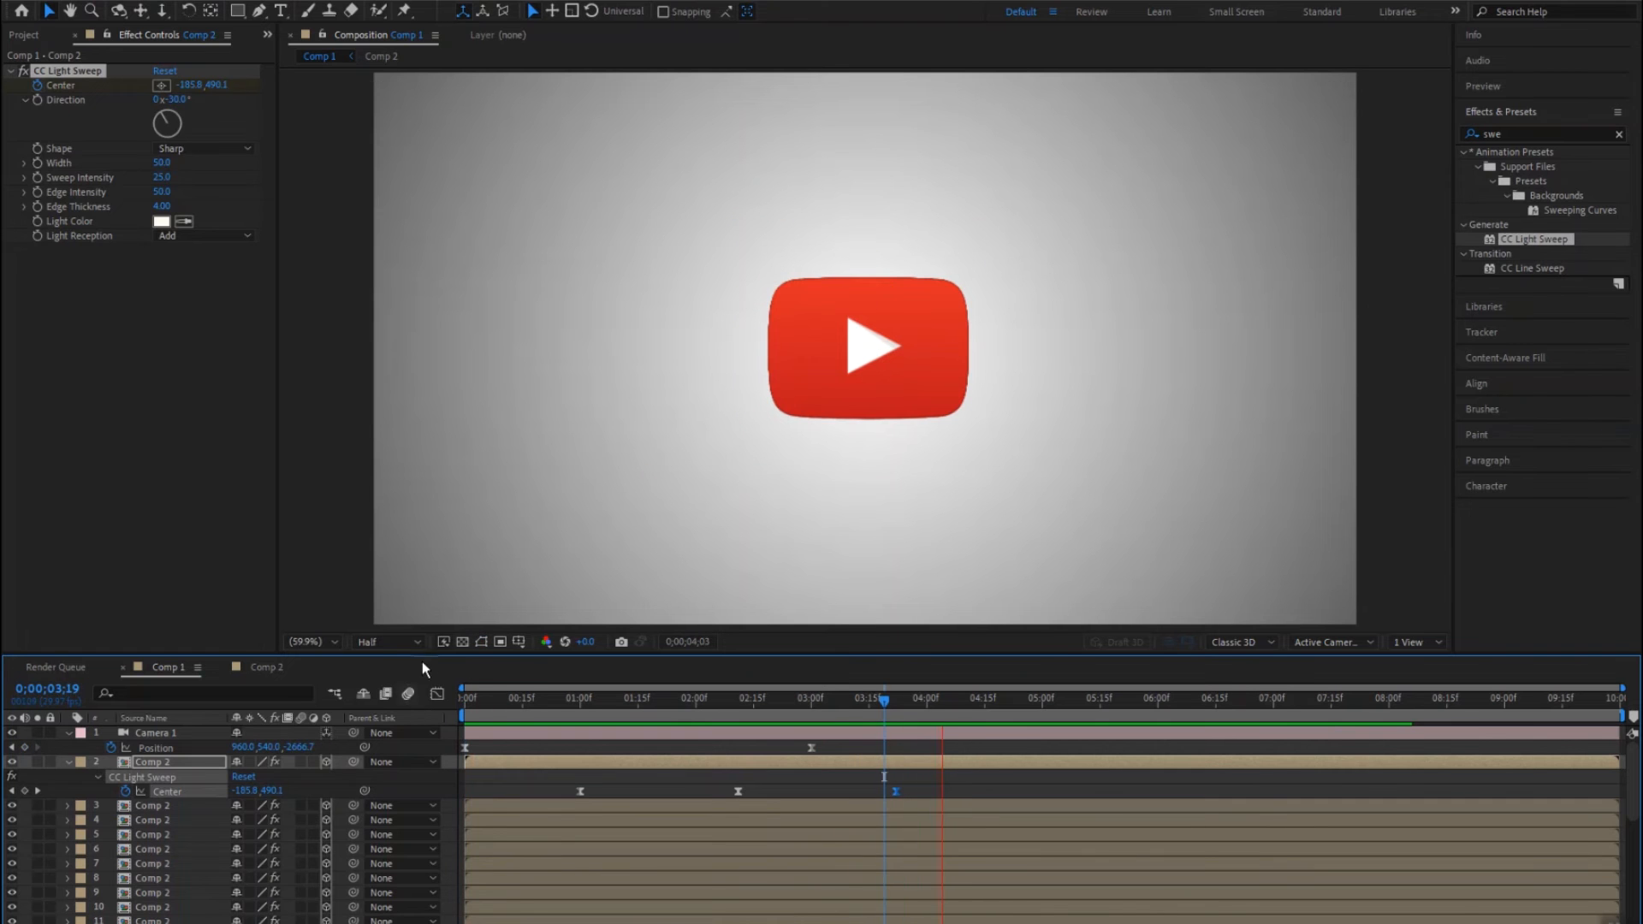
Step: In Comp 2, keyframe the youtube.png layer's Scale, move that keyframe to about 1 second, and set Scale to 0% at 0 seconds
{"action": "left_click", "coordinate": [268, 667]}
{"action": "left_click", "coordinate": [196, 734]}
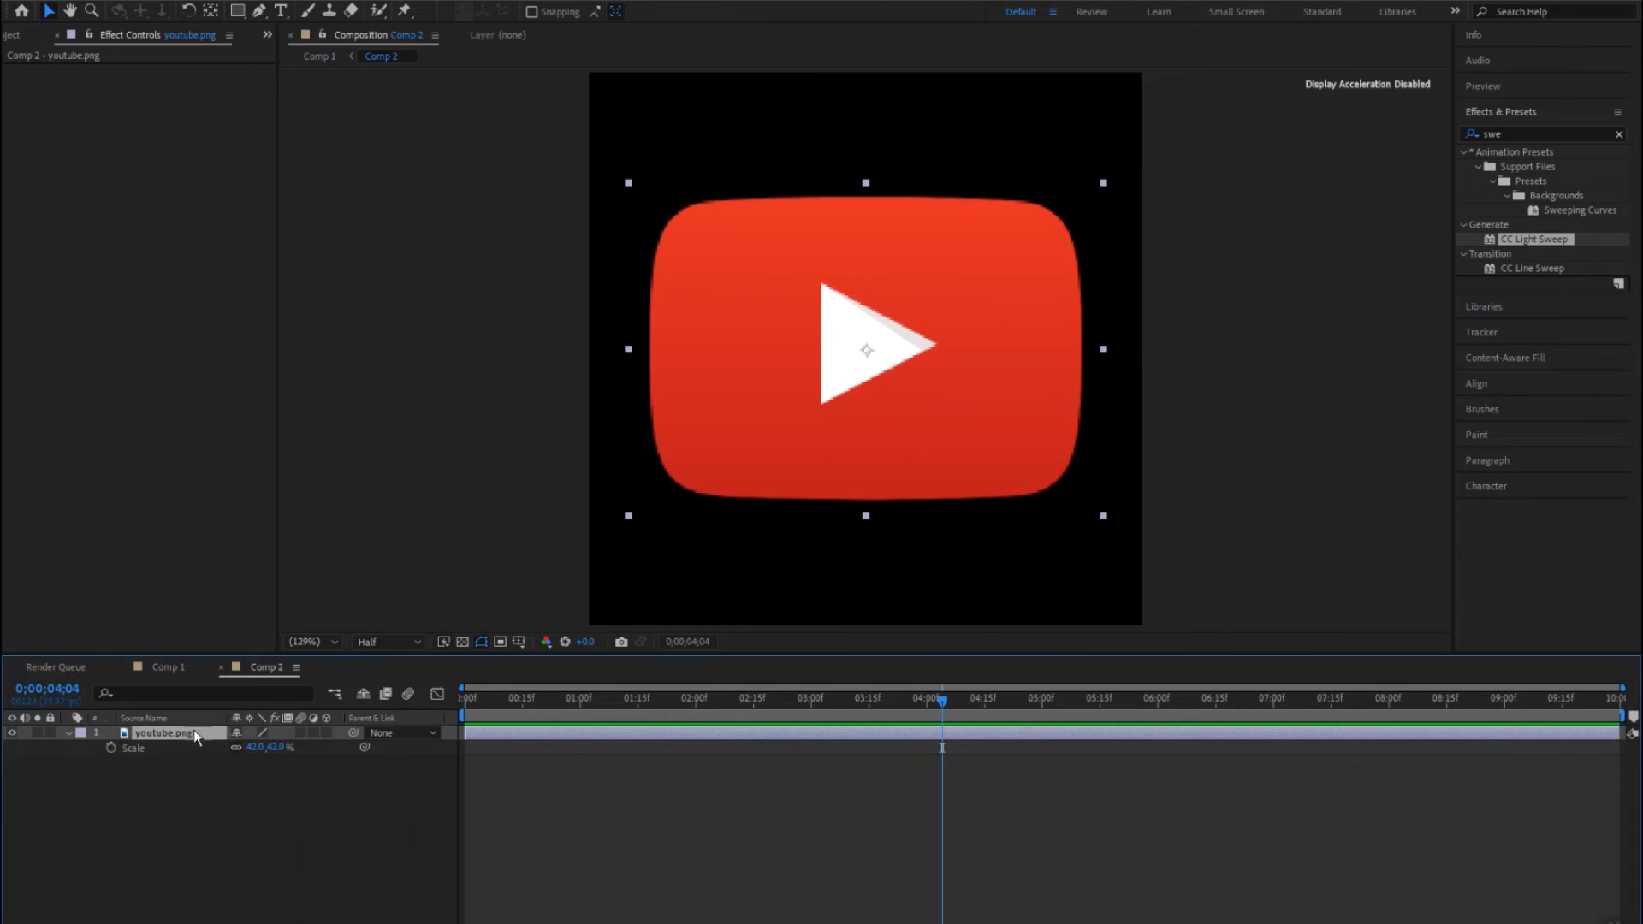
{"action": "key", "text": "s"}
{"action": "key", "text": "s"}
{"action": "left_click_drag", "start_coordinate": [481, 703], "coordinate": [462, 704]}
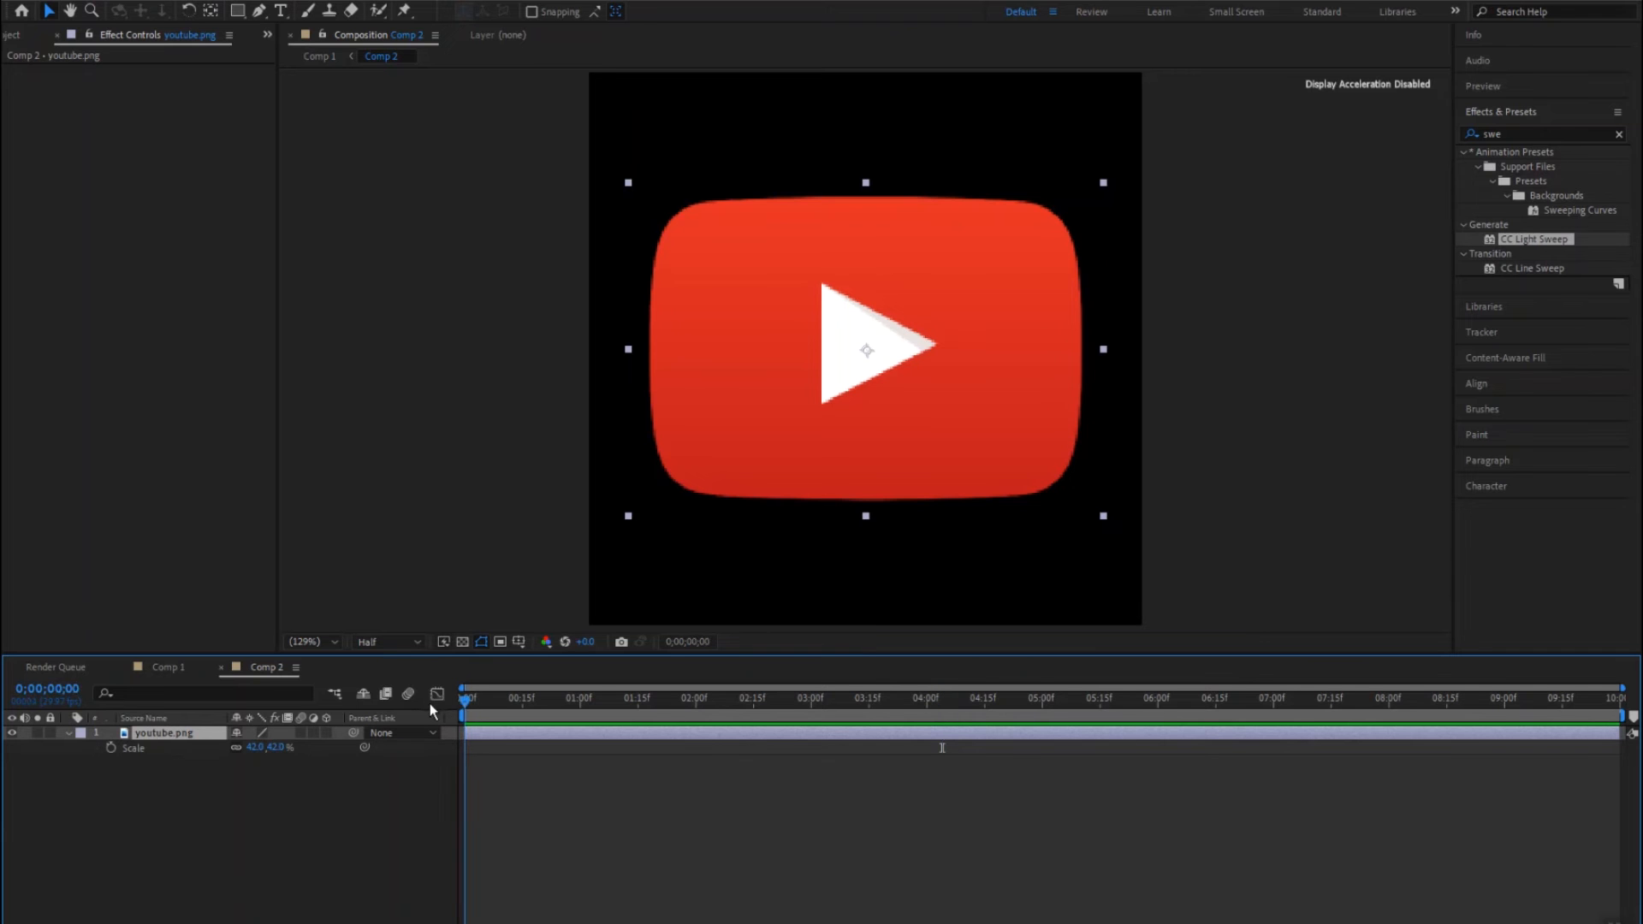
{"action": "left_click", "coordinate": [112, 749]}
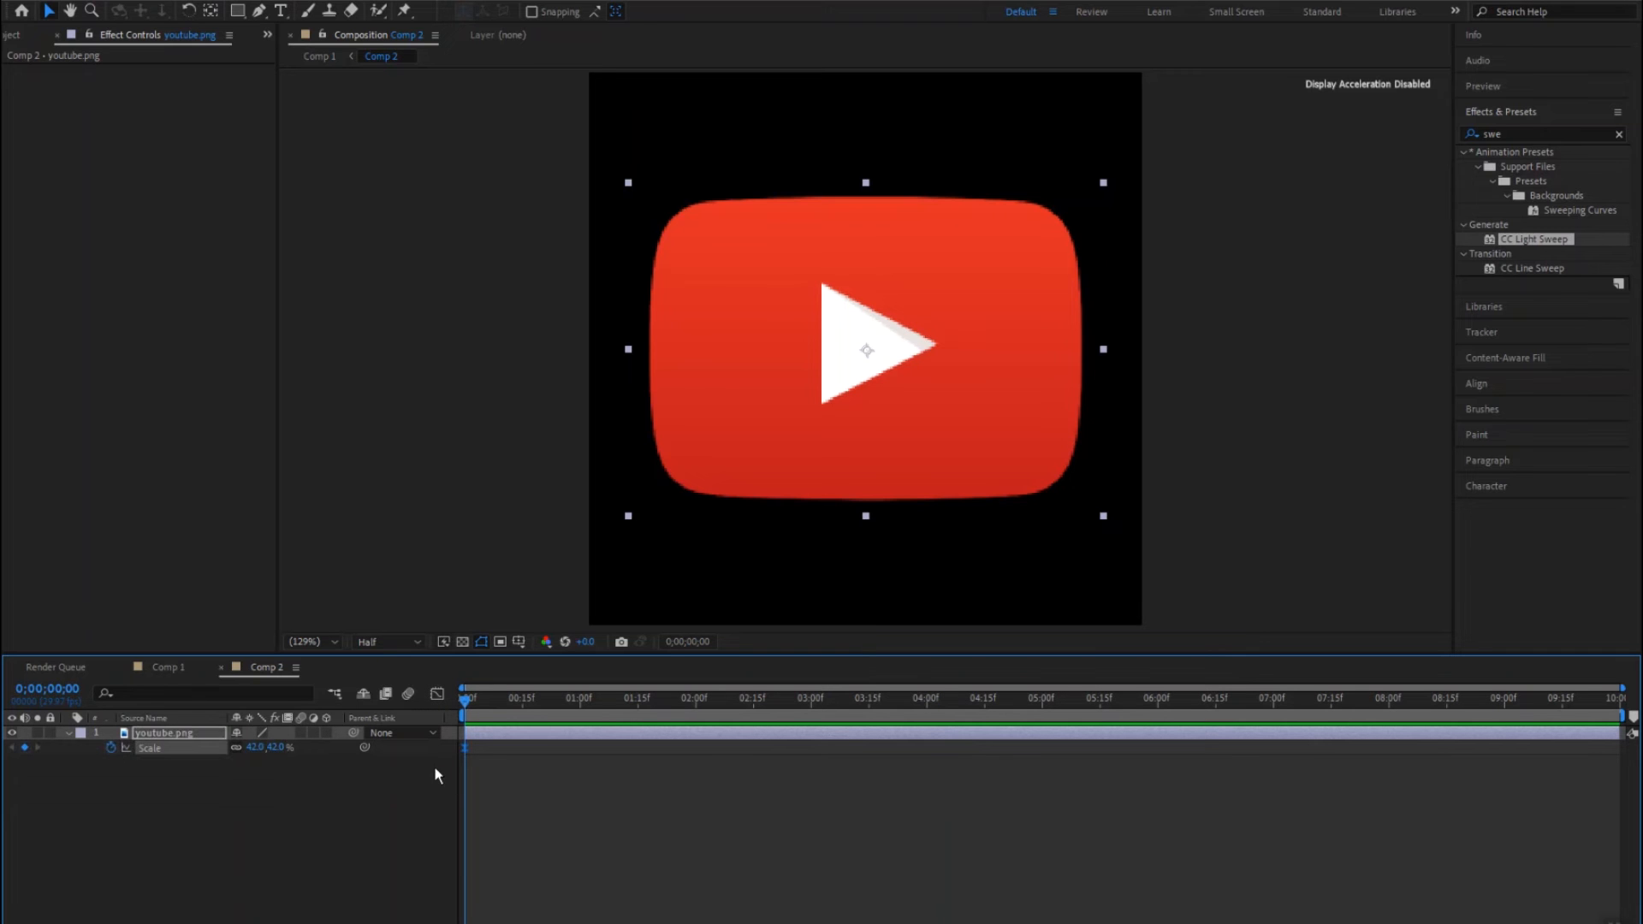
{"action": "left_click_drag", "start_coordinate": [464, 753], "coordinate": [582, 751]}
{"action": "left_click", "coordinate": [275, 748]}
{"action": "type", "text": "0"}
{"action": "key", "text": "Return"}
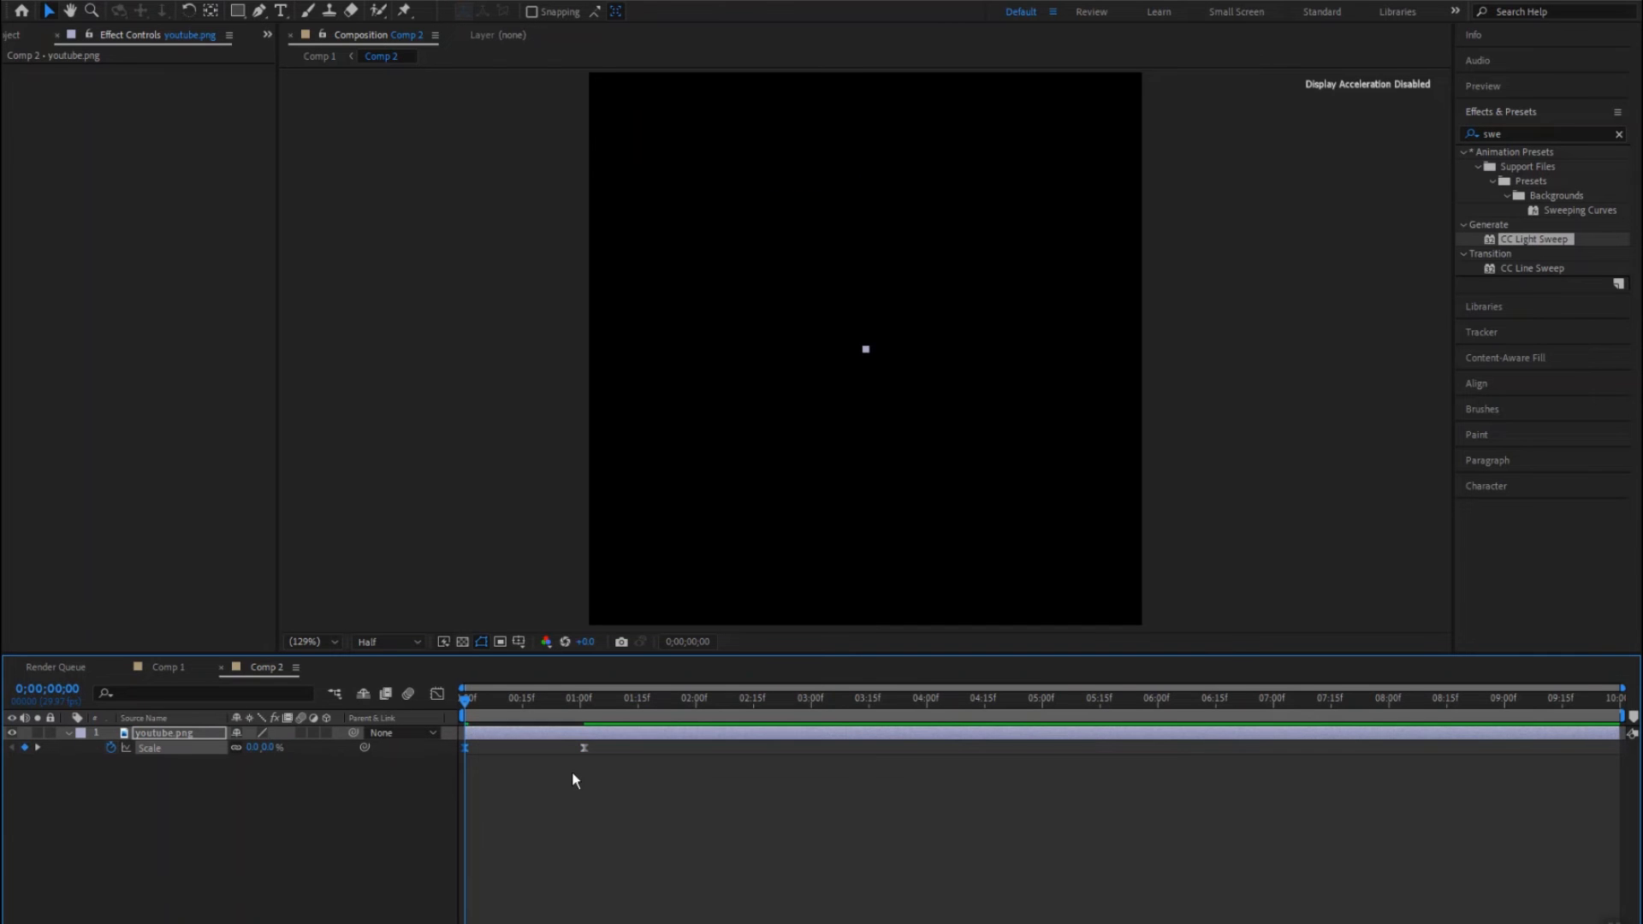
Step: Reshape the Scale speed curve in the Graph Editor by pulling the end keyframe's handle toward the start for a long slowdown
{"action": "left_click_drag", "start_coordinate": [598, 779], "coordinate": [453, 734]}
{"action": "left_click", "coordinate": [438, 694]}
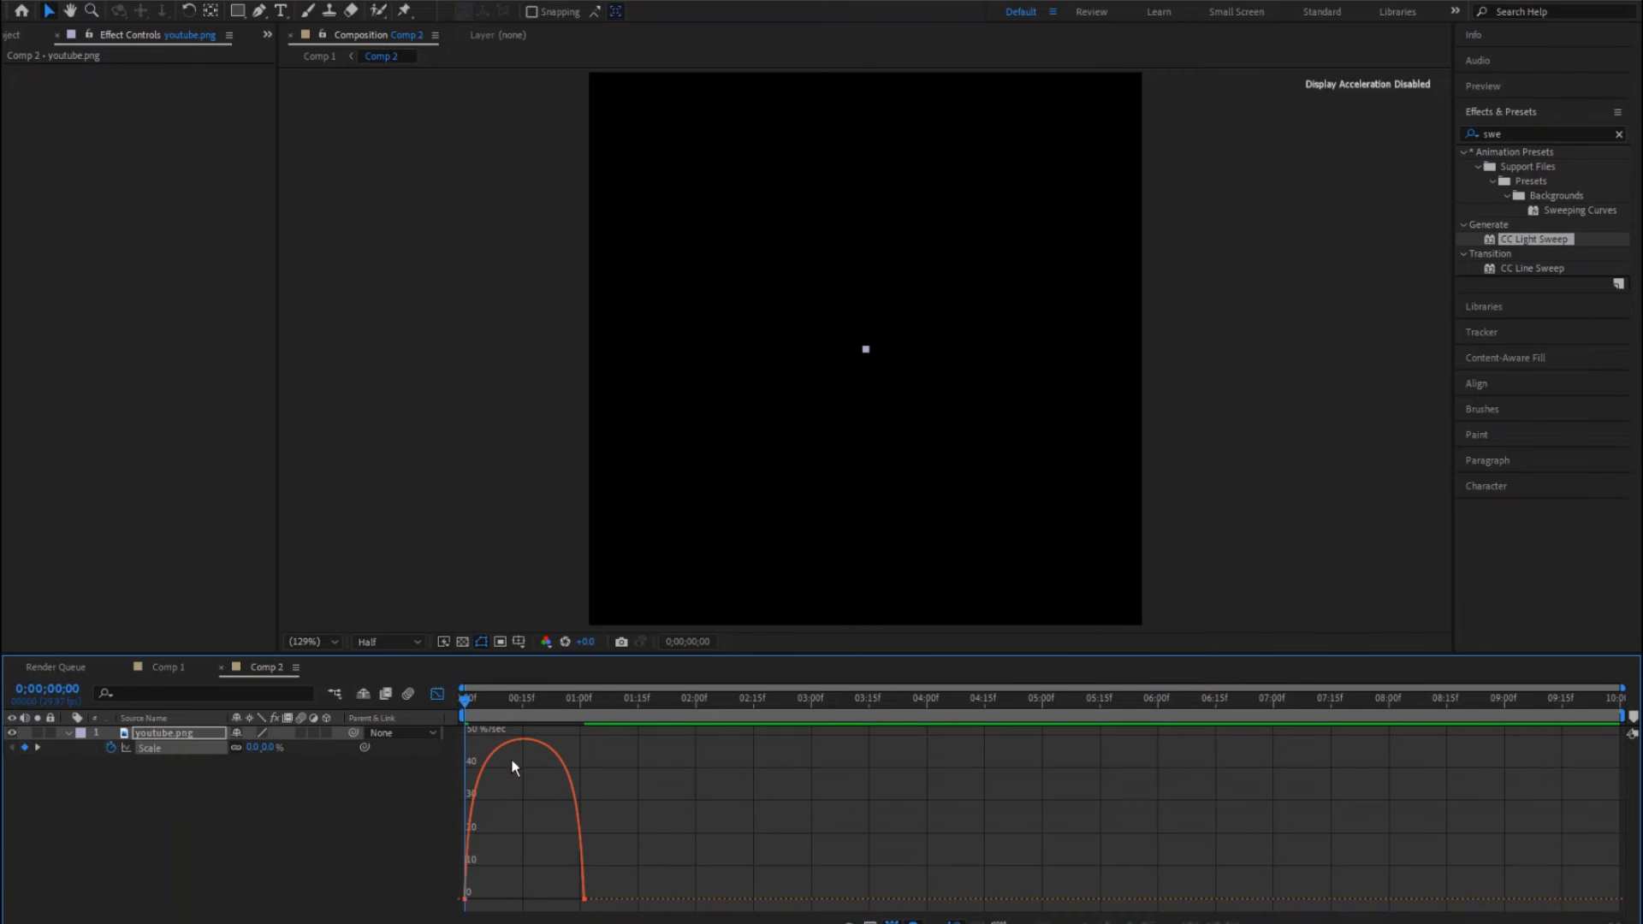
{"action": "left_click_drag", "start_coordinate": [562, 858], "coordinate": [524, 894]}
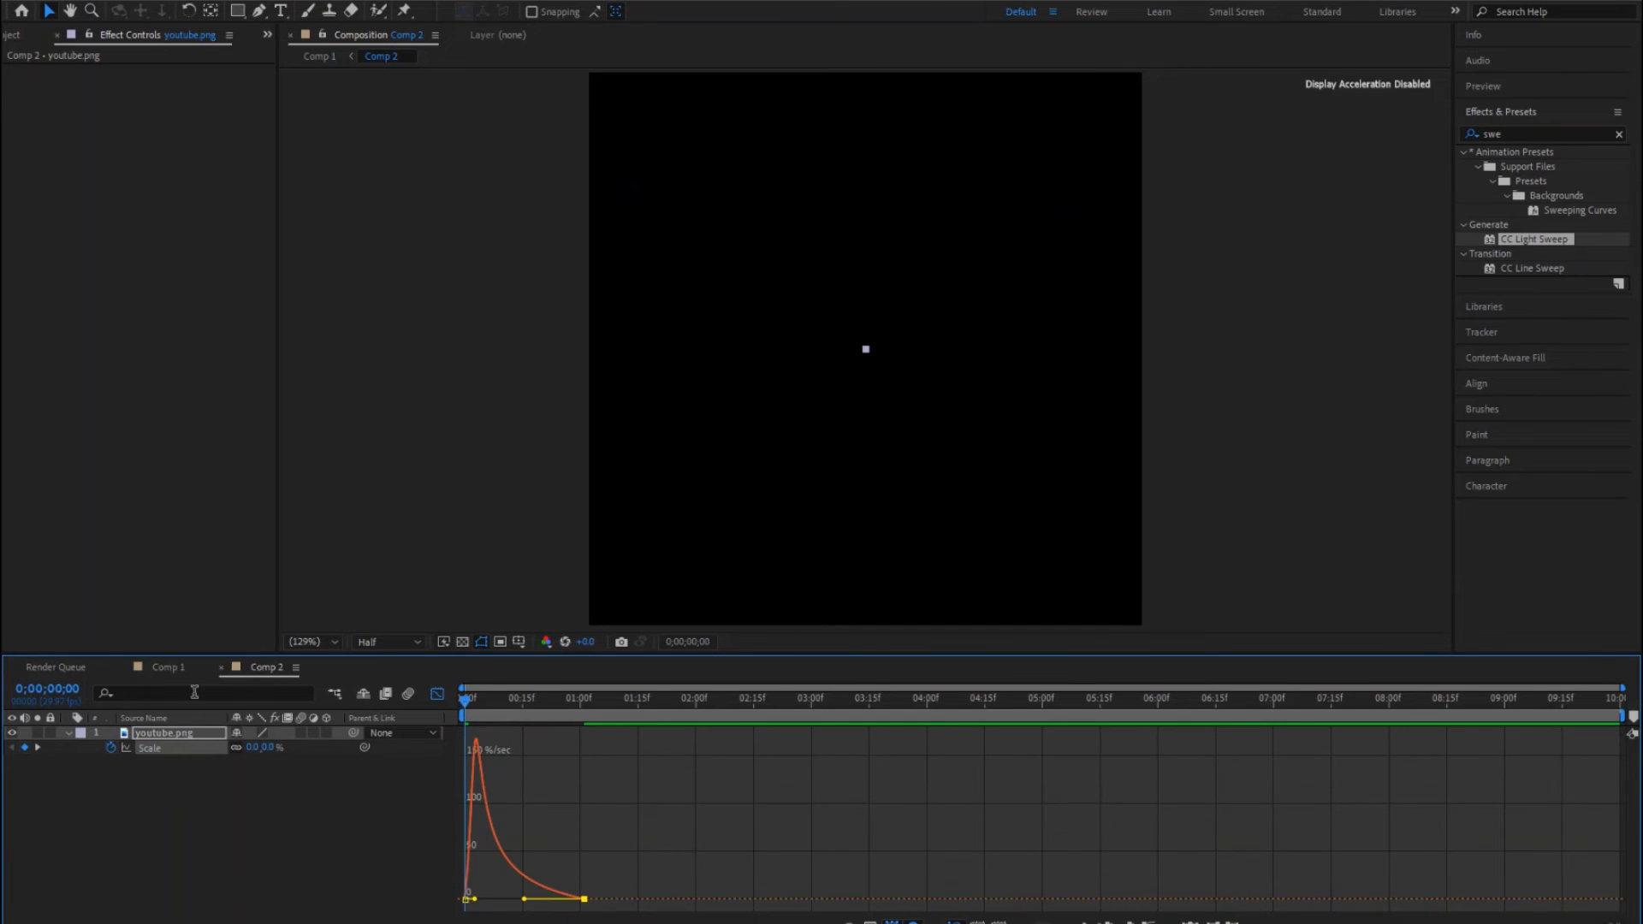
Step: Preview the scale-in animation in Comp 1, set the preview resolution to Full, and replay it from the start
{"action": "left_click", "coordinate": [167, 667]}
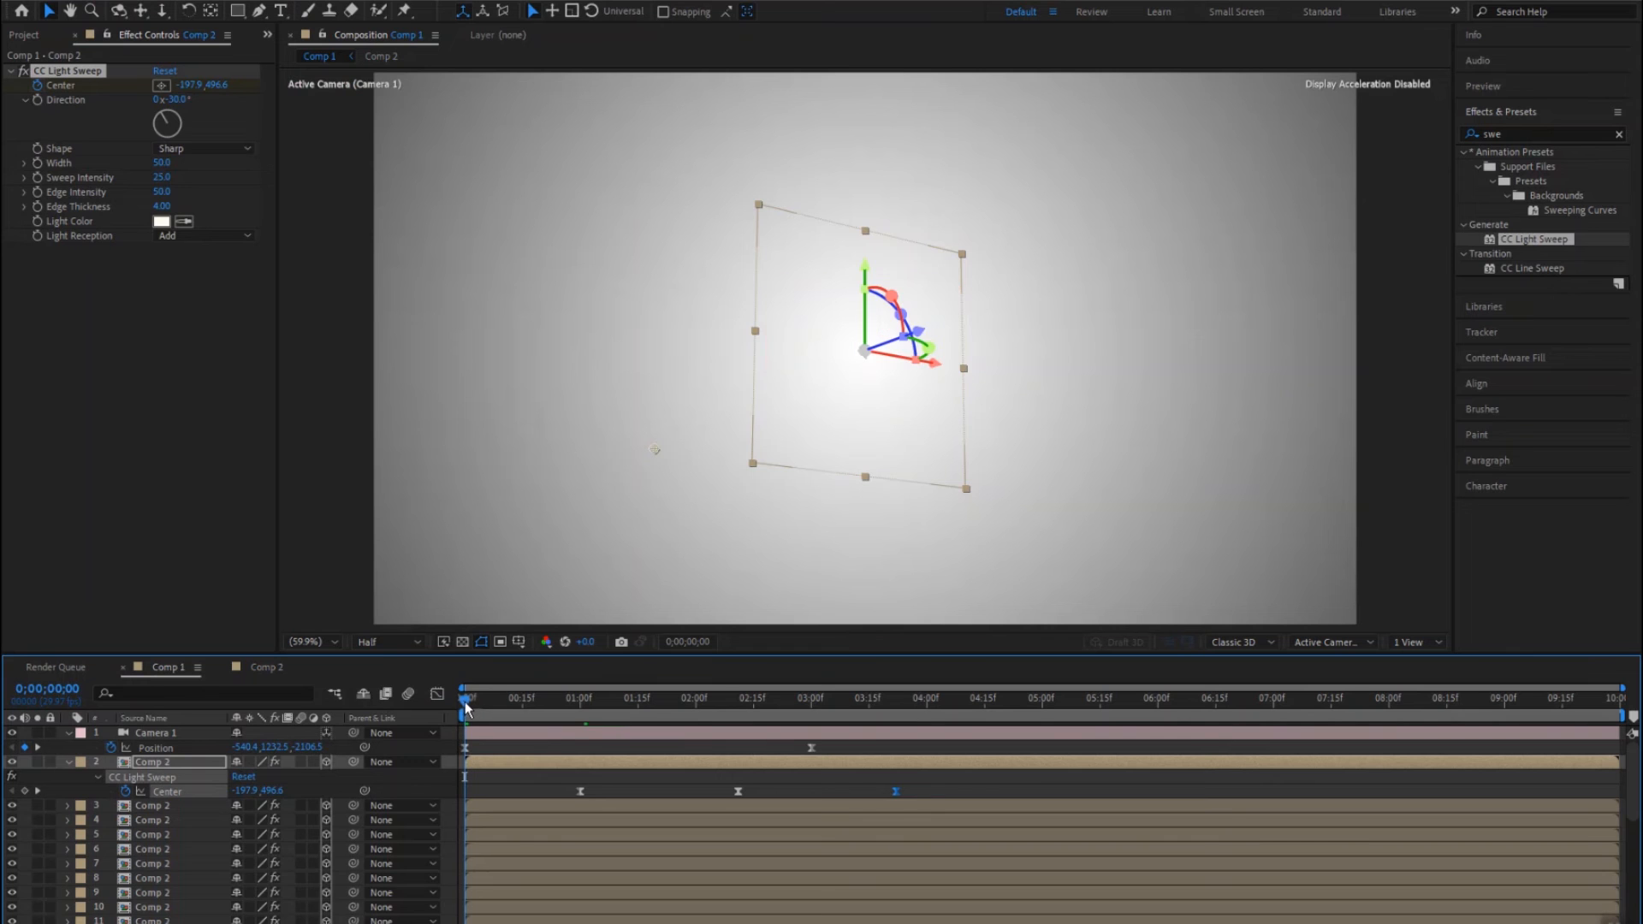
{"action": "key", "text": "space"}
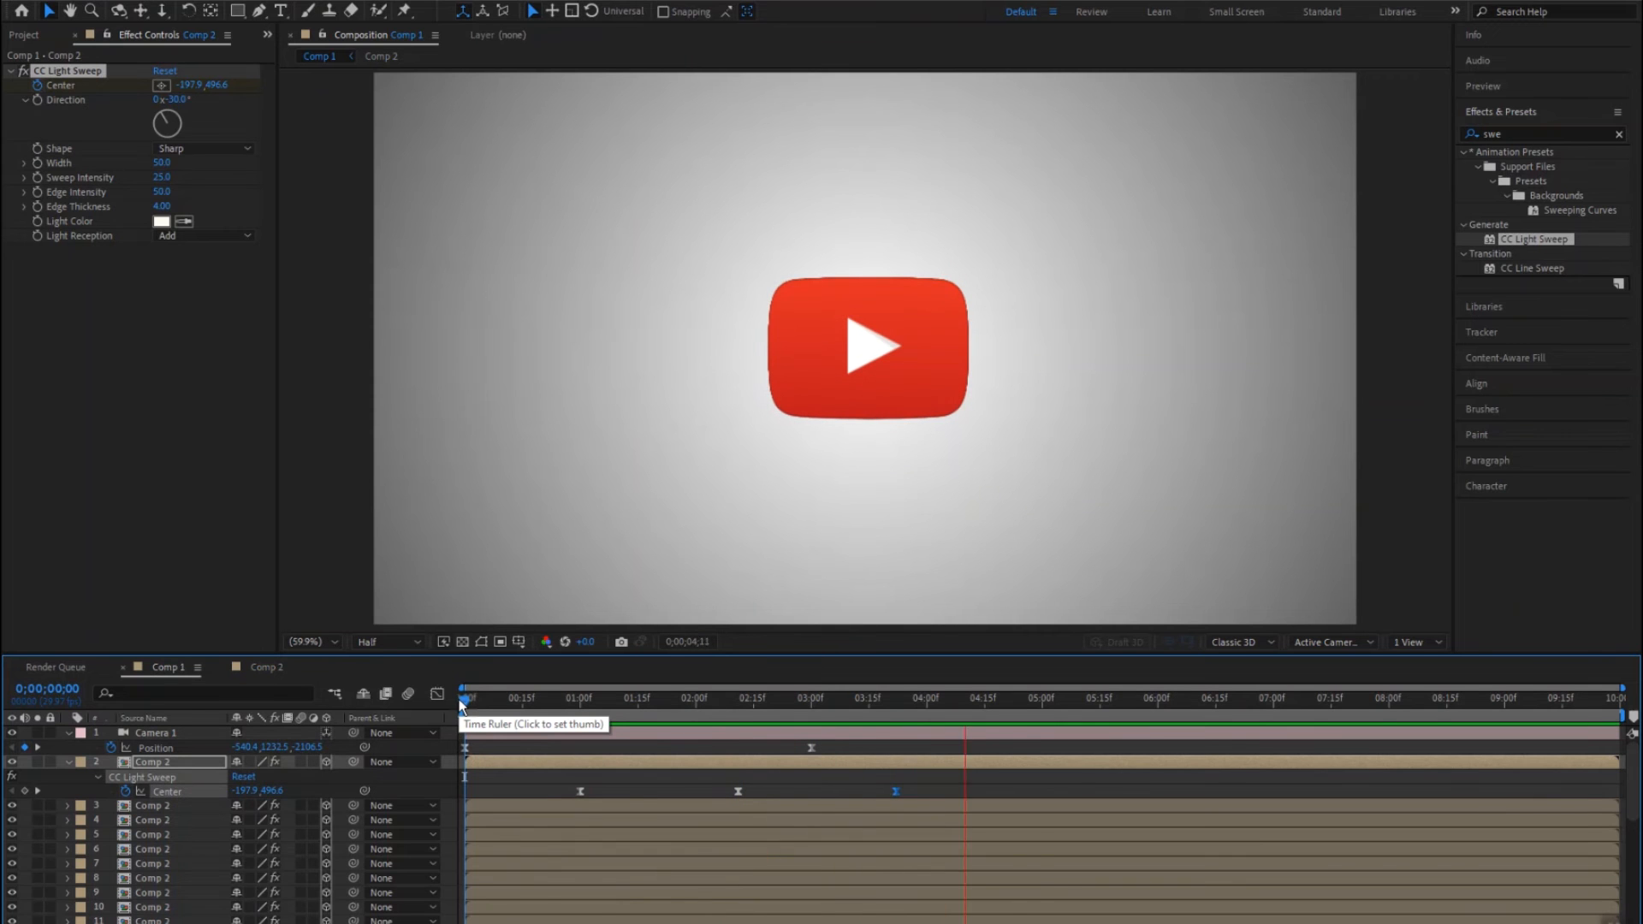
{"action": "left_click", "coordinate": [386, 642]}
{"action": "left_click", "coordinate": [388, 643]}
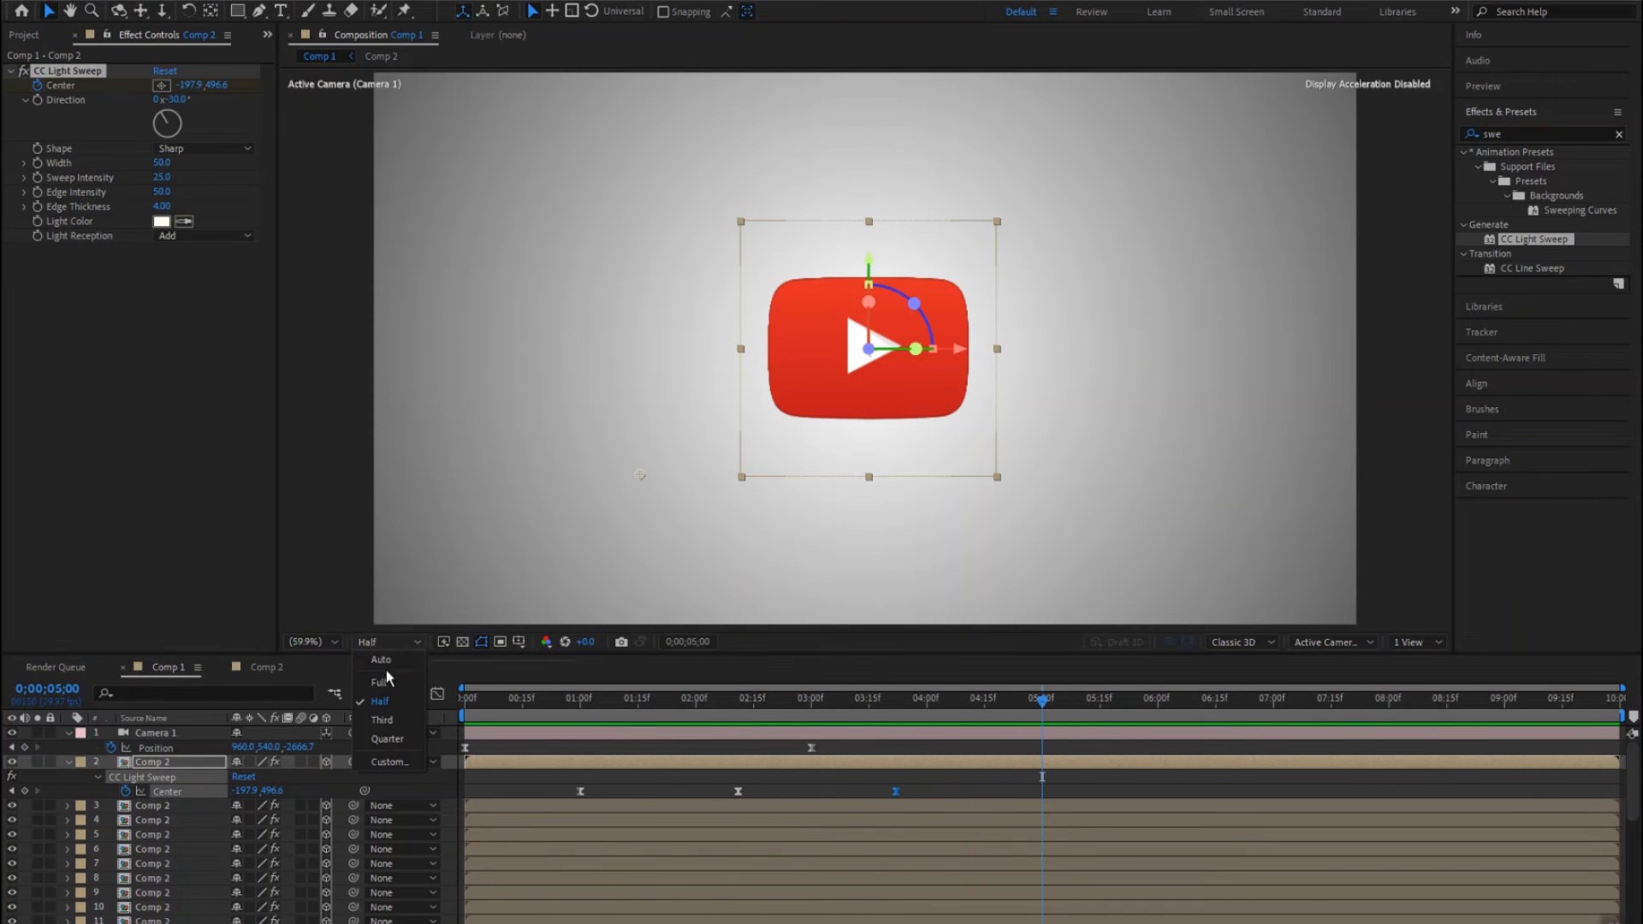
{"action": "left_click", "coordinate": [381, 682]}
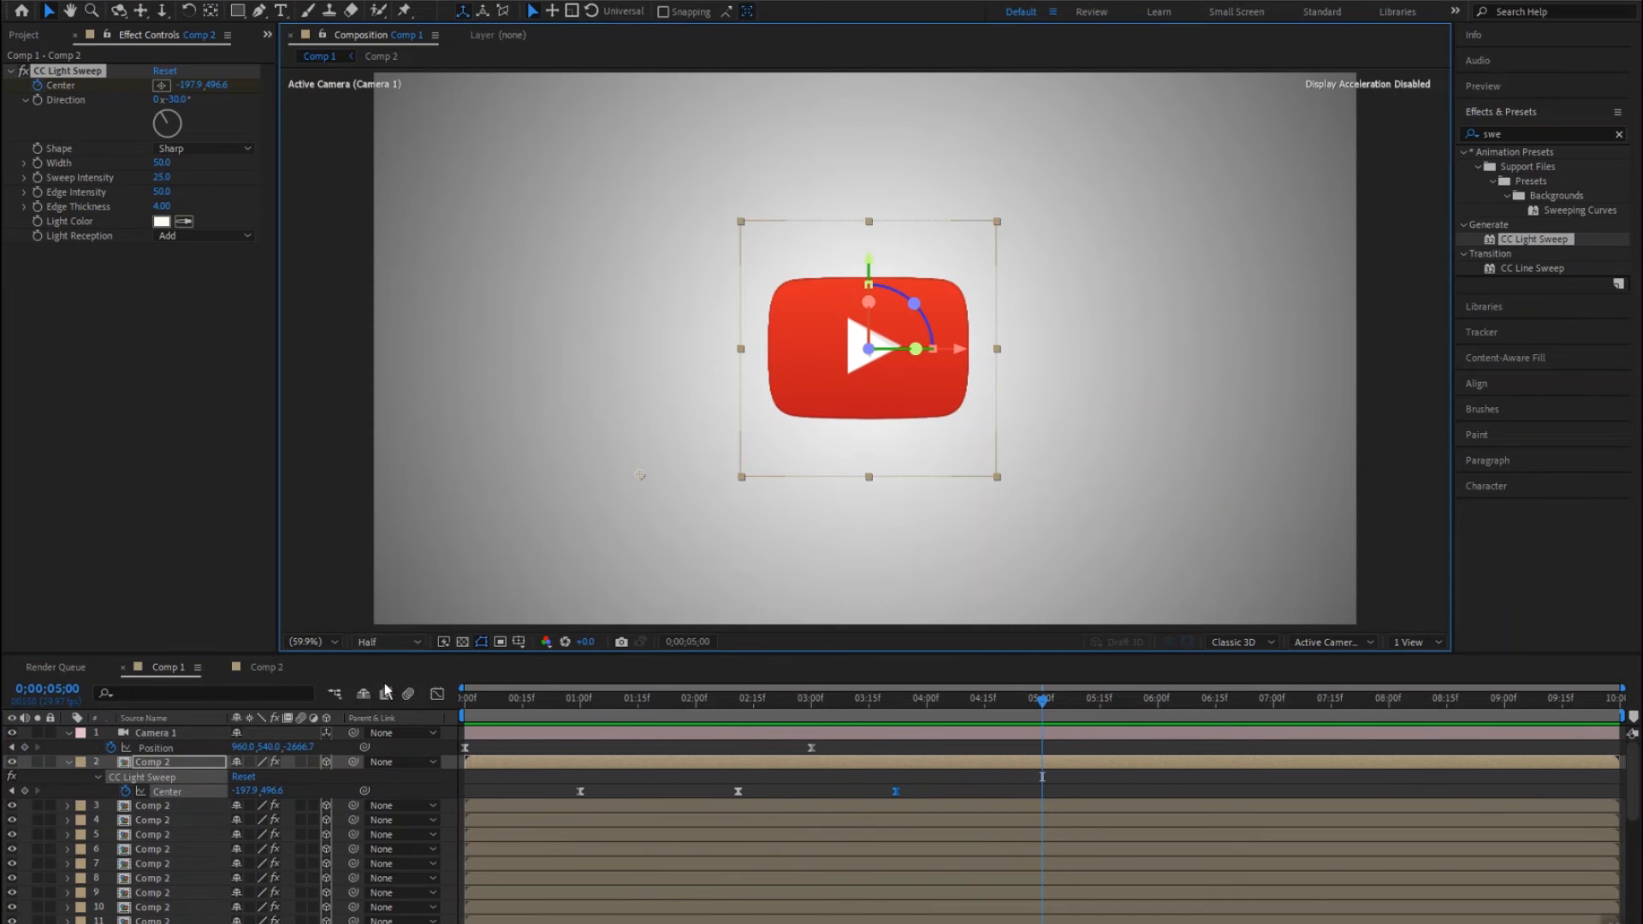
{"action": "left_click", "coordinate": [455, 707]}
{"action": "key", "text": "Home"}
{"action": "key", "text": "space"}
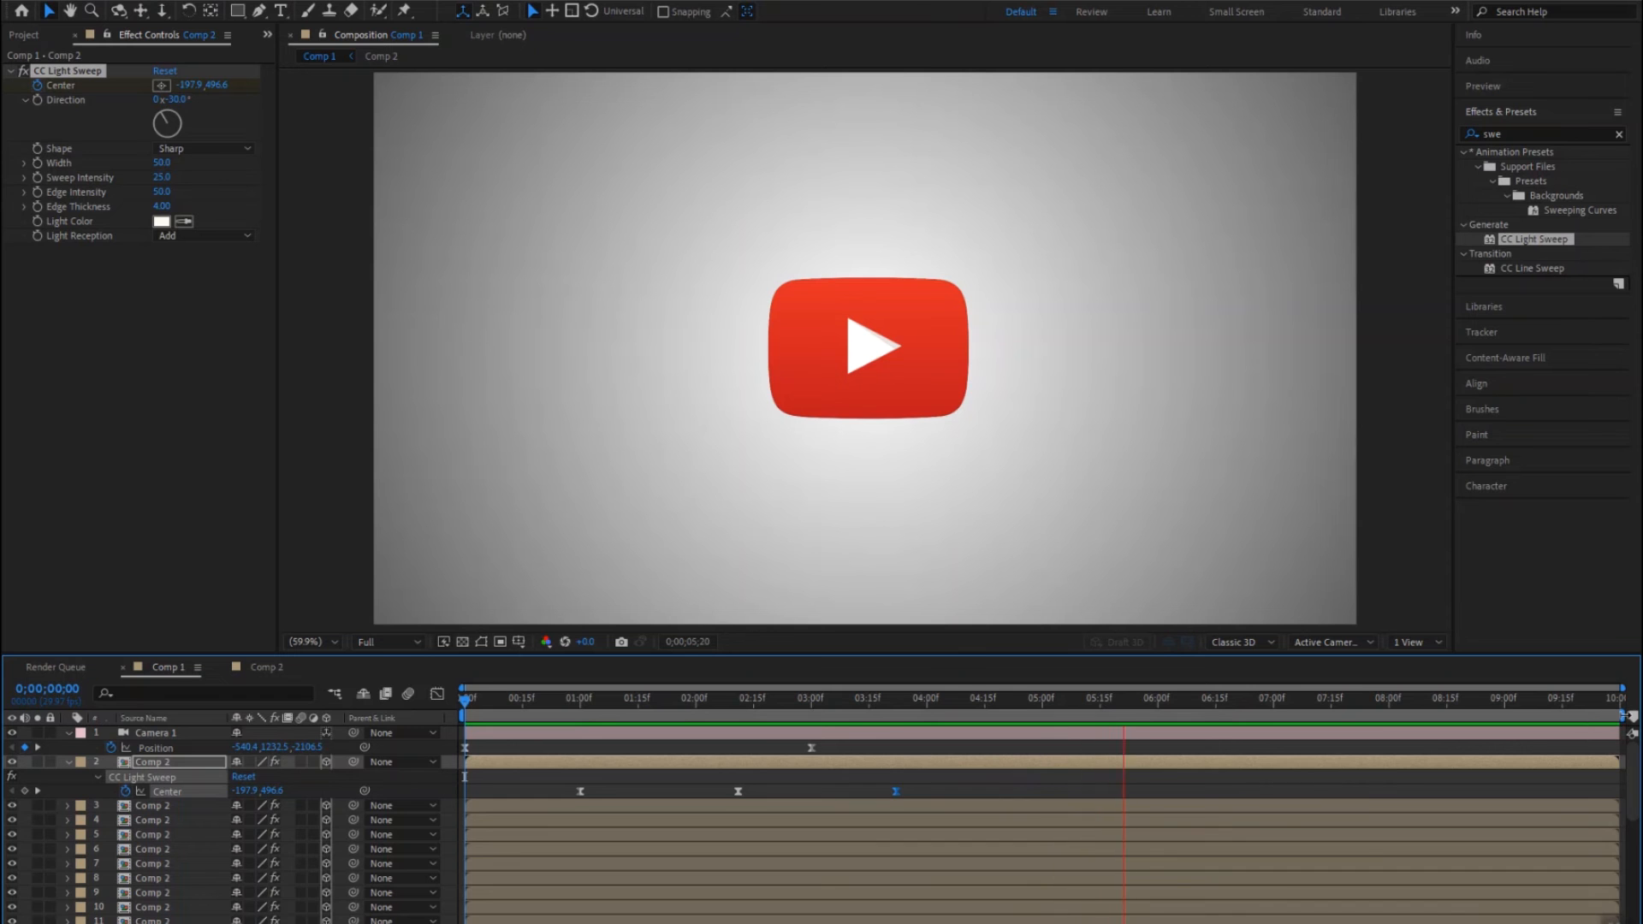
Step: Shorten Comp 1's work area to end at 5 seconds and play back the animation
{"action": "left_click_drag", "start_coordinate": [1620, 714], "coordinate": [1039, 746]}
{"action": "key", "text": "space"}
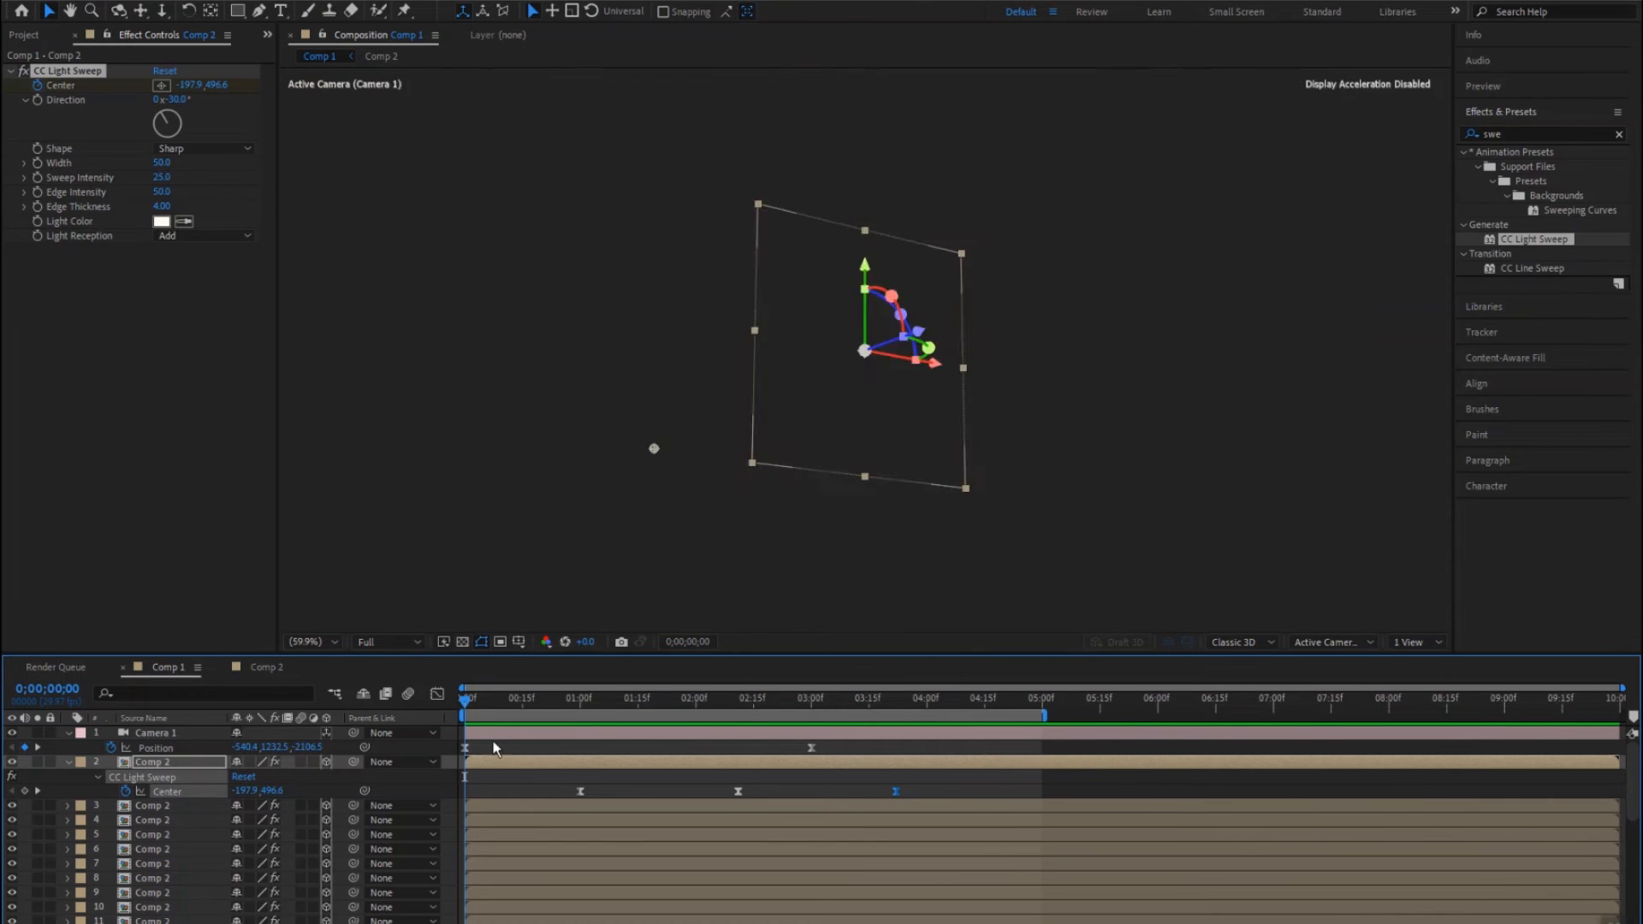
{"action": "key", "text": "space"}
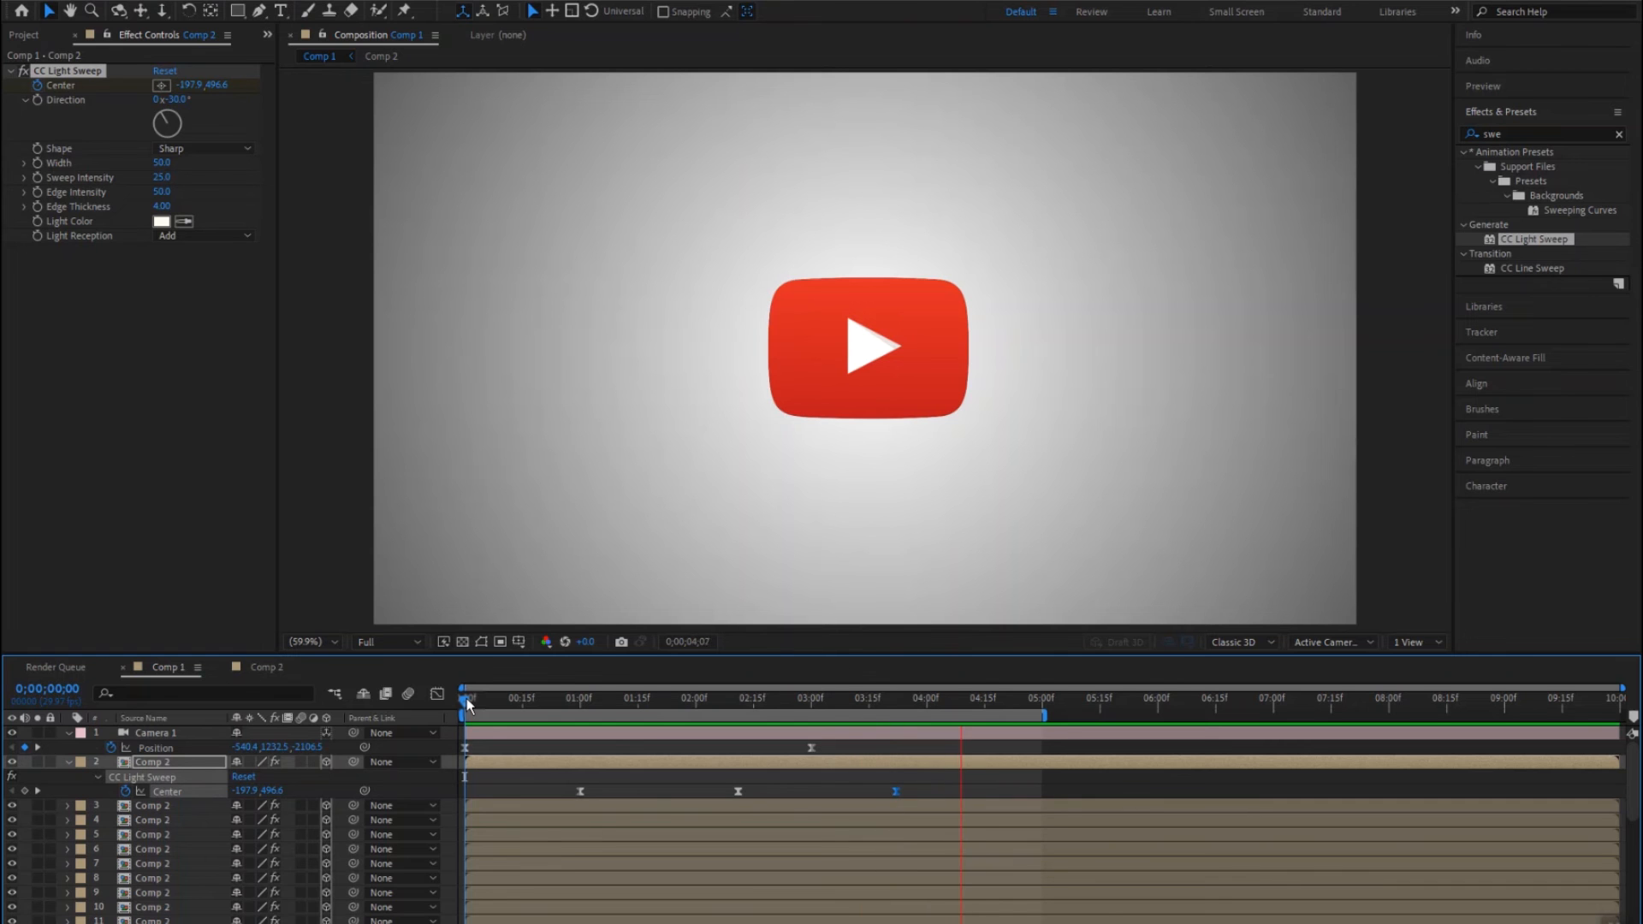
{"action": "key", "text": "space"}
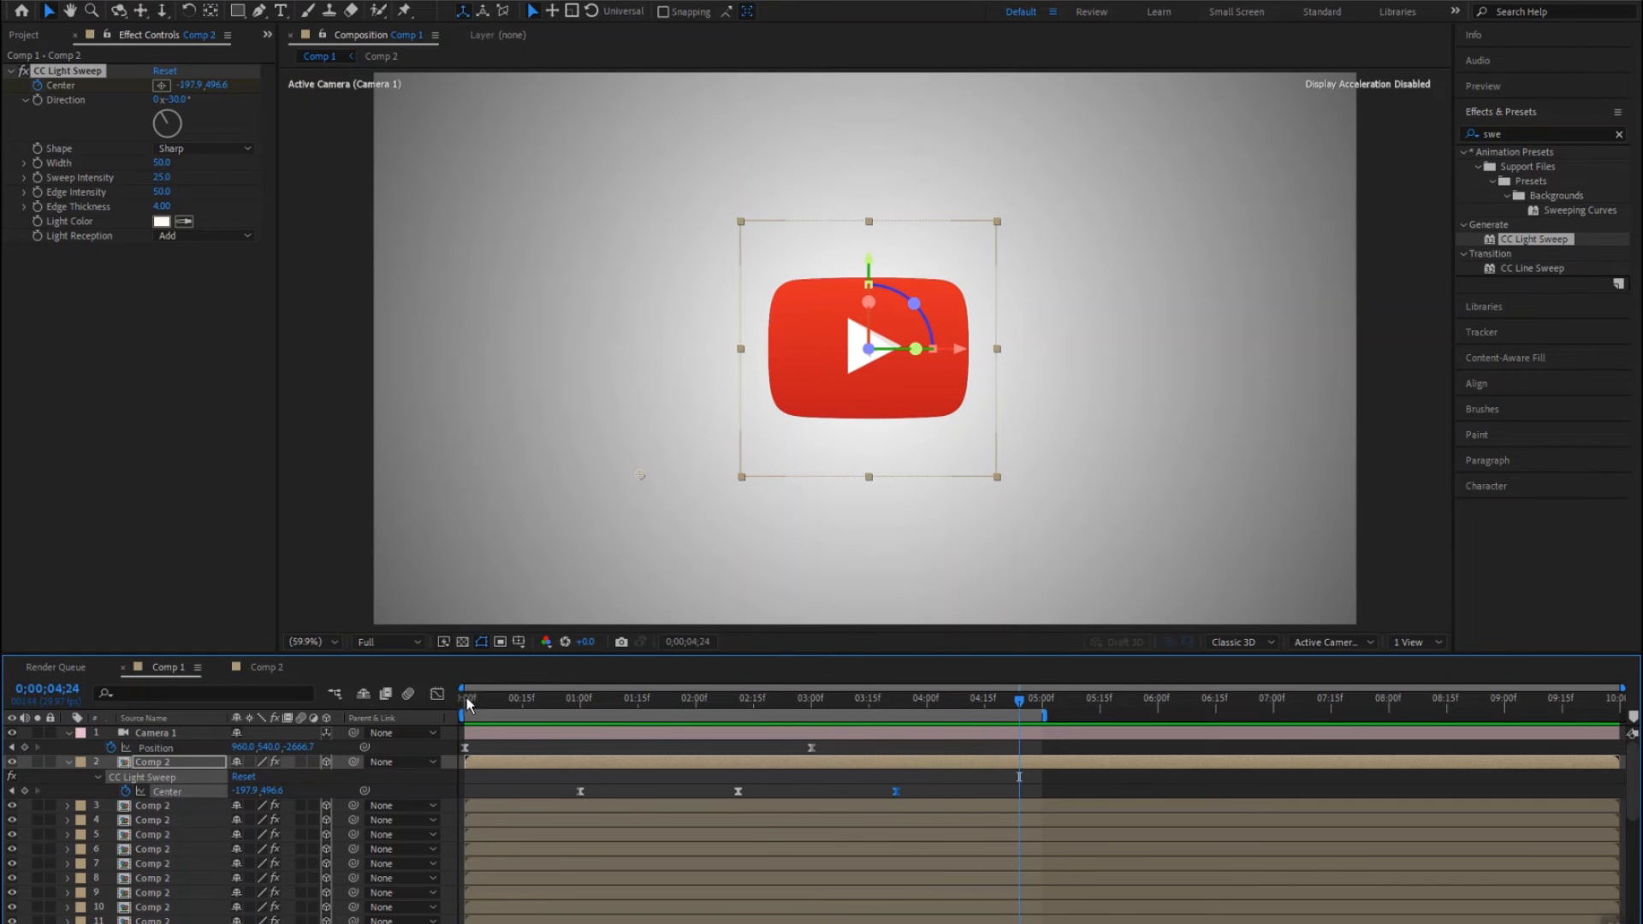
Step: Add twitter-logo-vector-png-clipart-1.png to Comp 2 above the youtube.png layer
{"action": "left_click", "coordinate": [267, 668]}
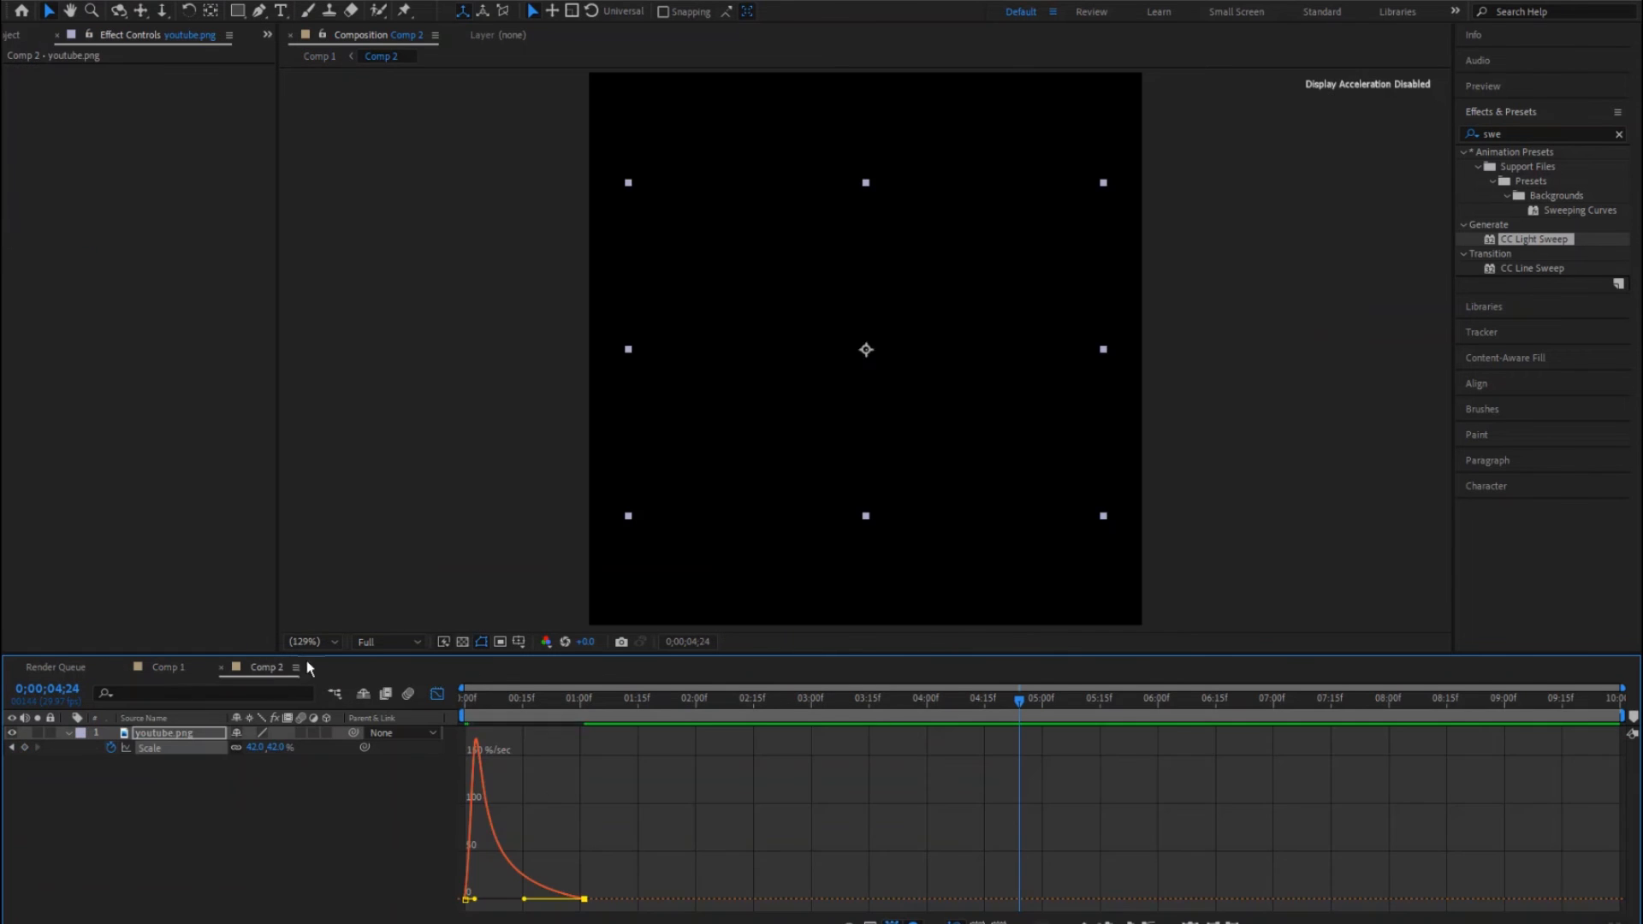
{"action": "left_click", "coordinate": [260, 785]}
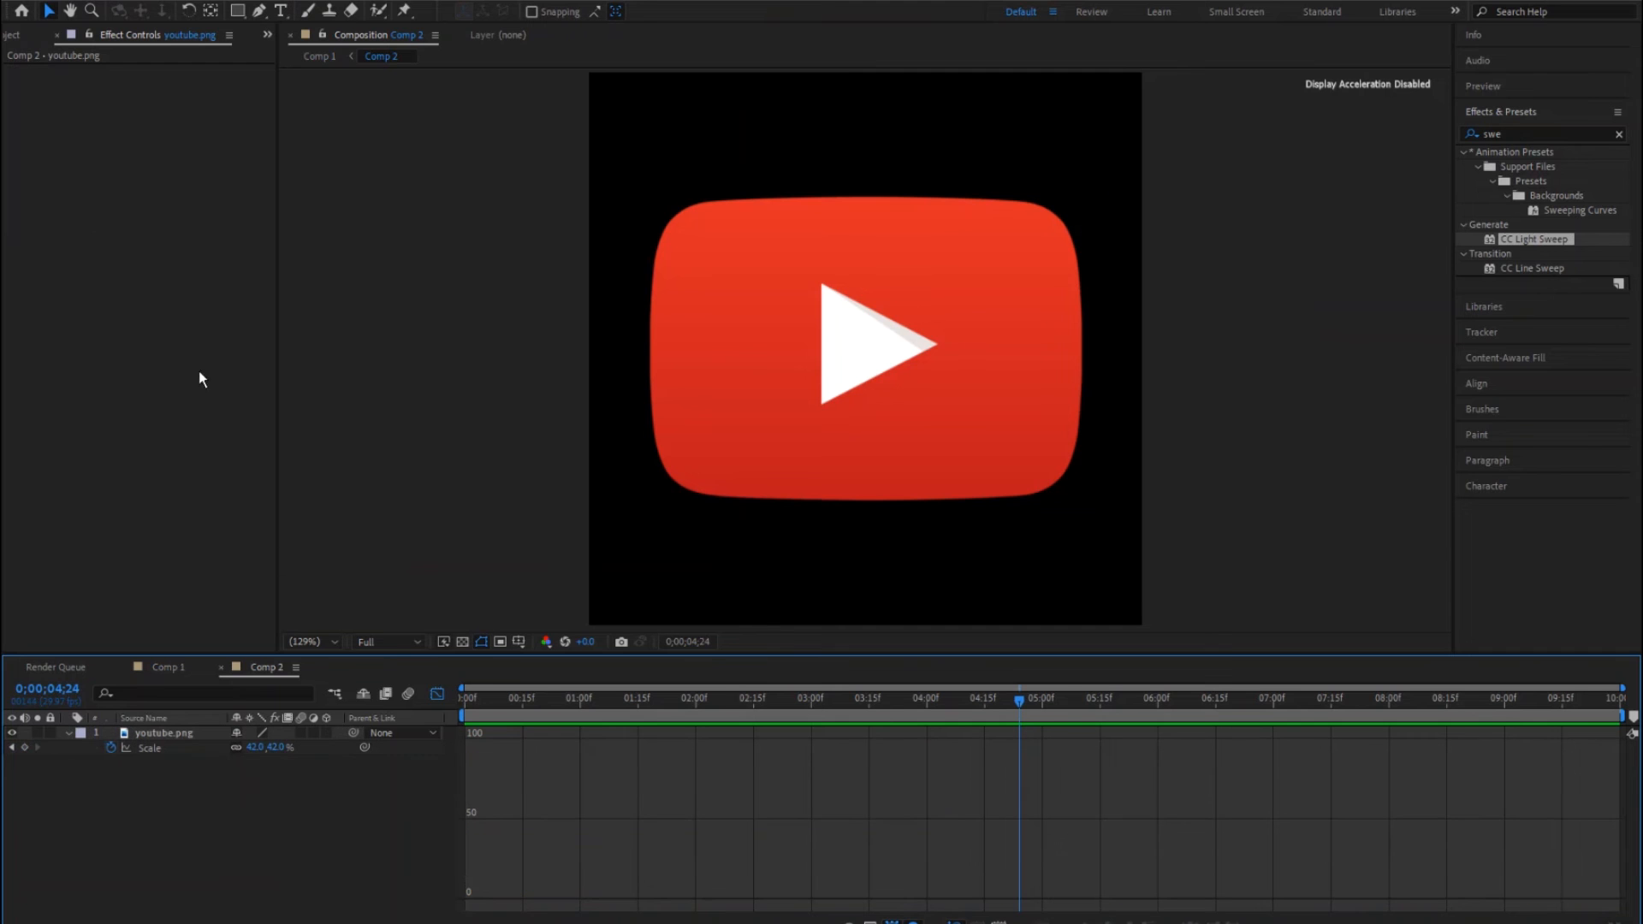
{"action": "left_click", "coordinate": [12, 37]}
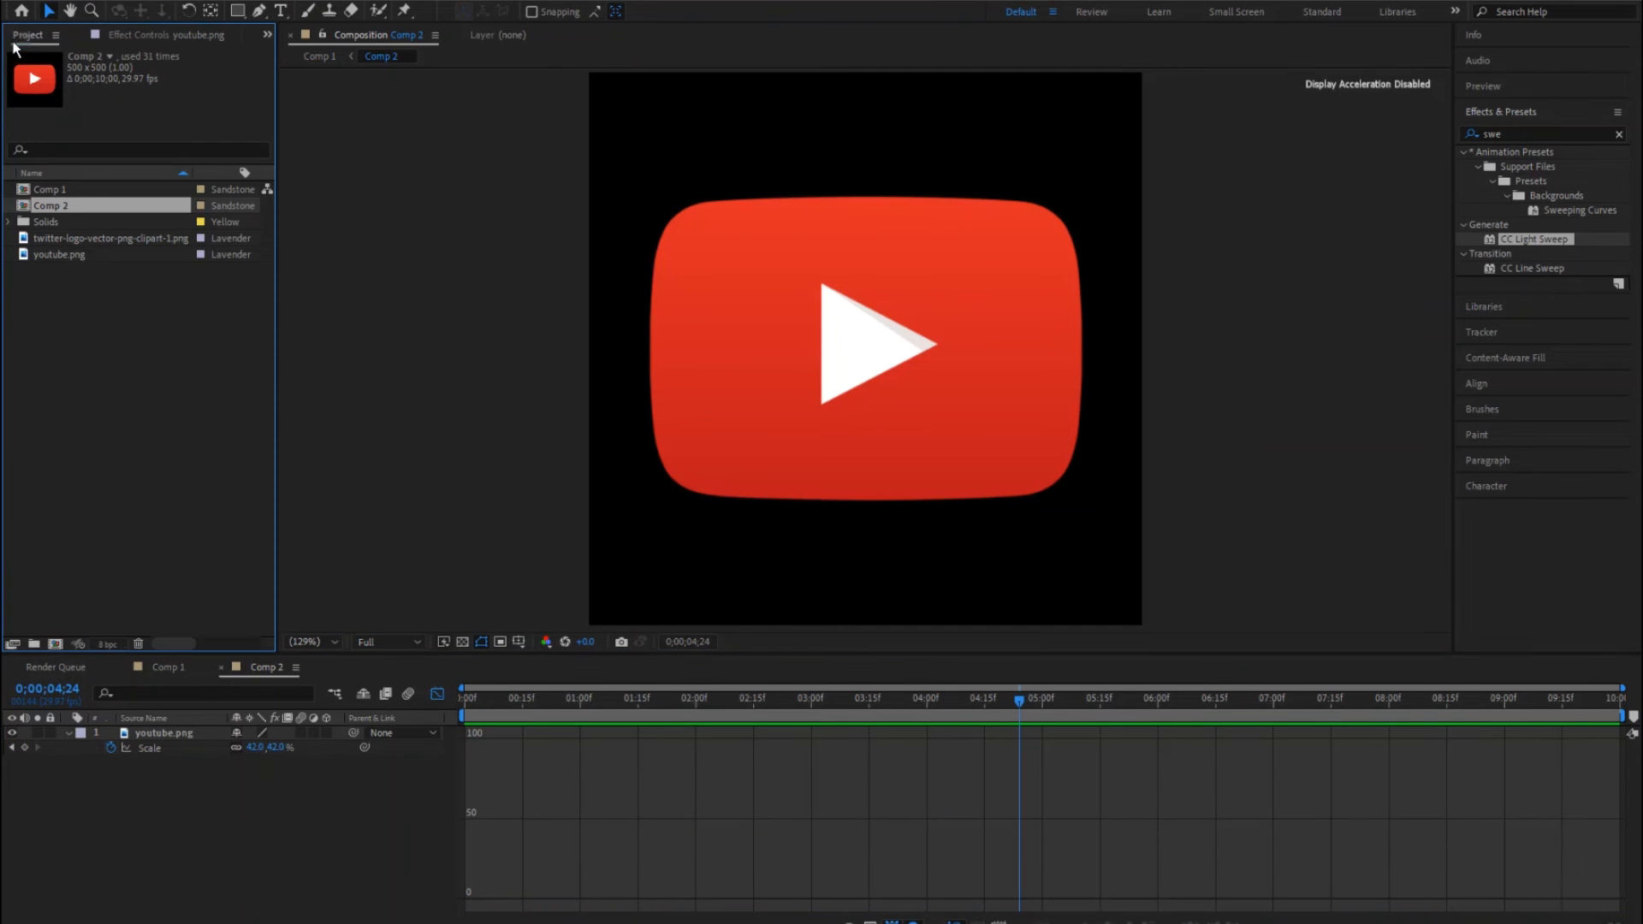
{"action": "left_click", "coordinate": [68, 300]}
{"action": "left_click", "coordinate": [59, 239]}
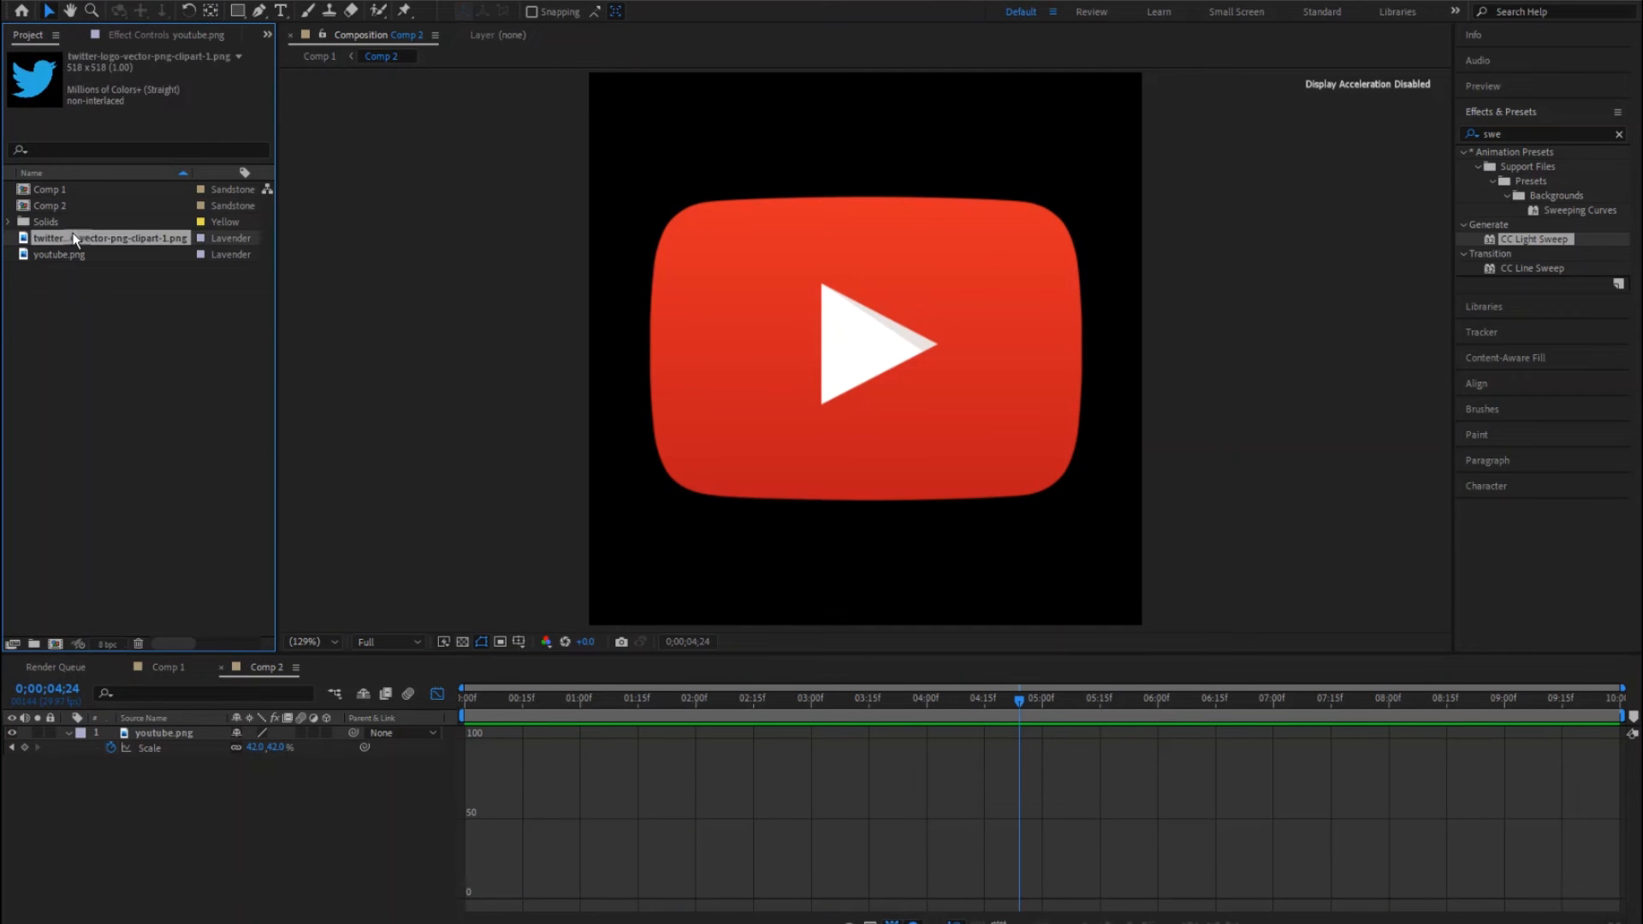
{"action": "left_click_drag", "start_coordinate": [84, 242], "coordinate": [178, 733]}
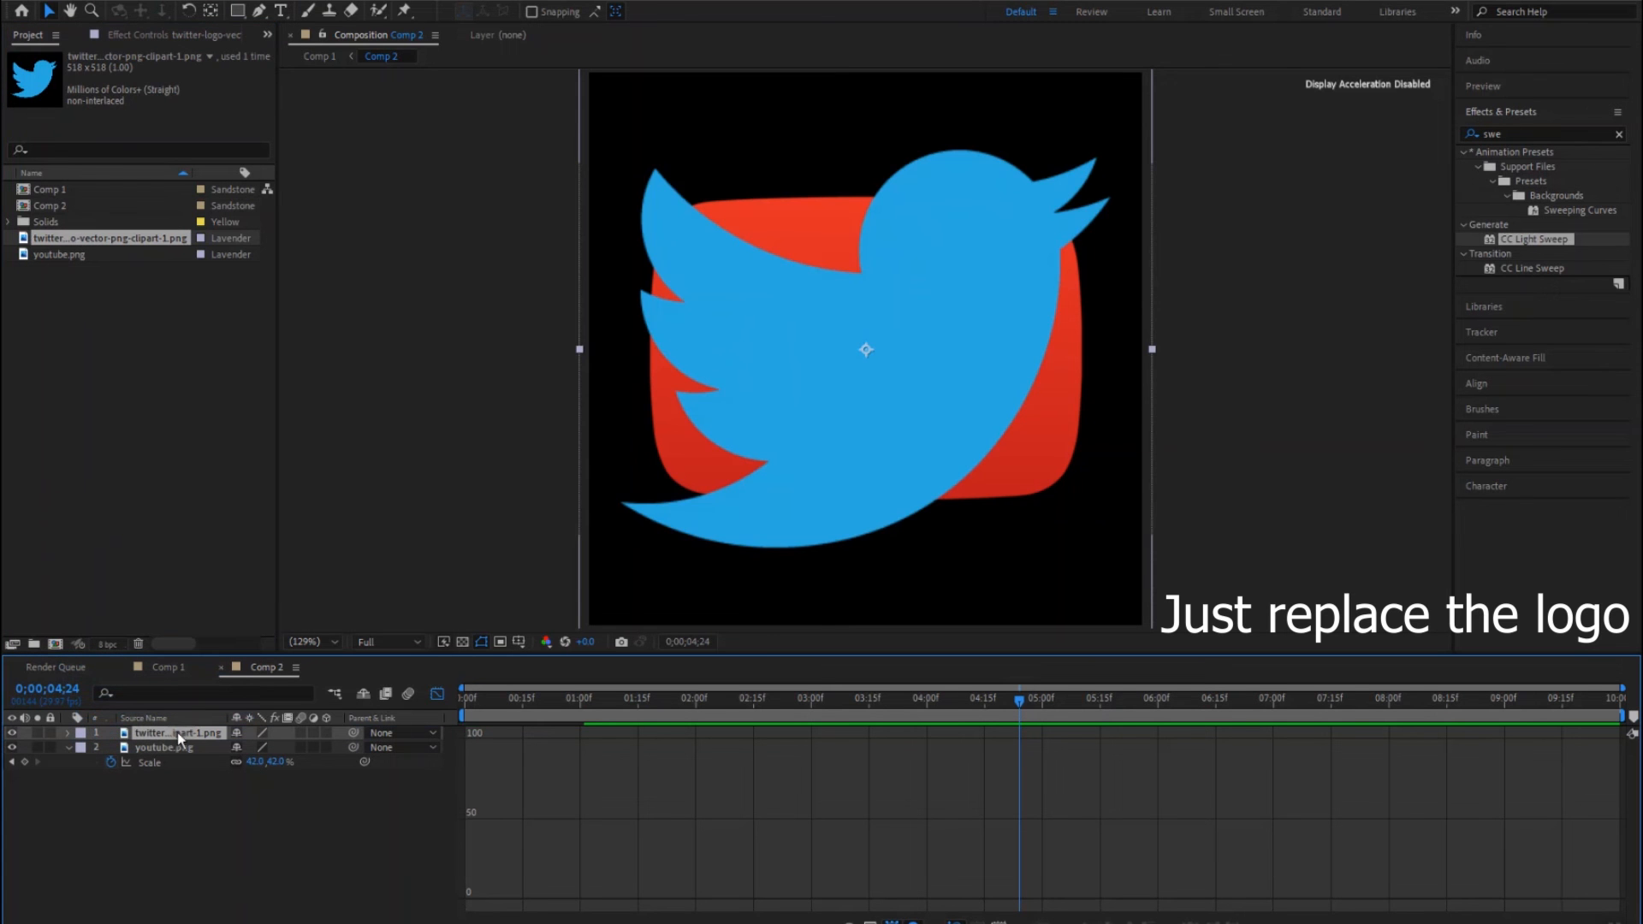
Step: Copy the Scale keyframes from the youtube.png layer onto the Twitter logo layer at the start of Comp 2
{"action": "left_click", "coordinate": [436, 694]}
{"action": "left_click_drag", "start_coordinate": [611, 786], "coordinate": [454, 752]}
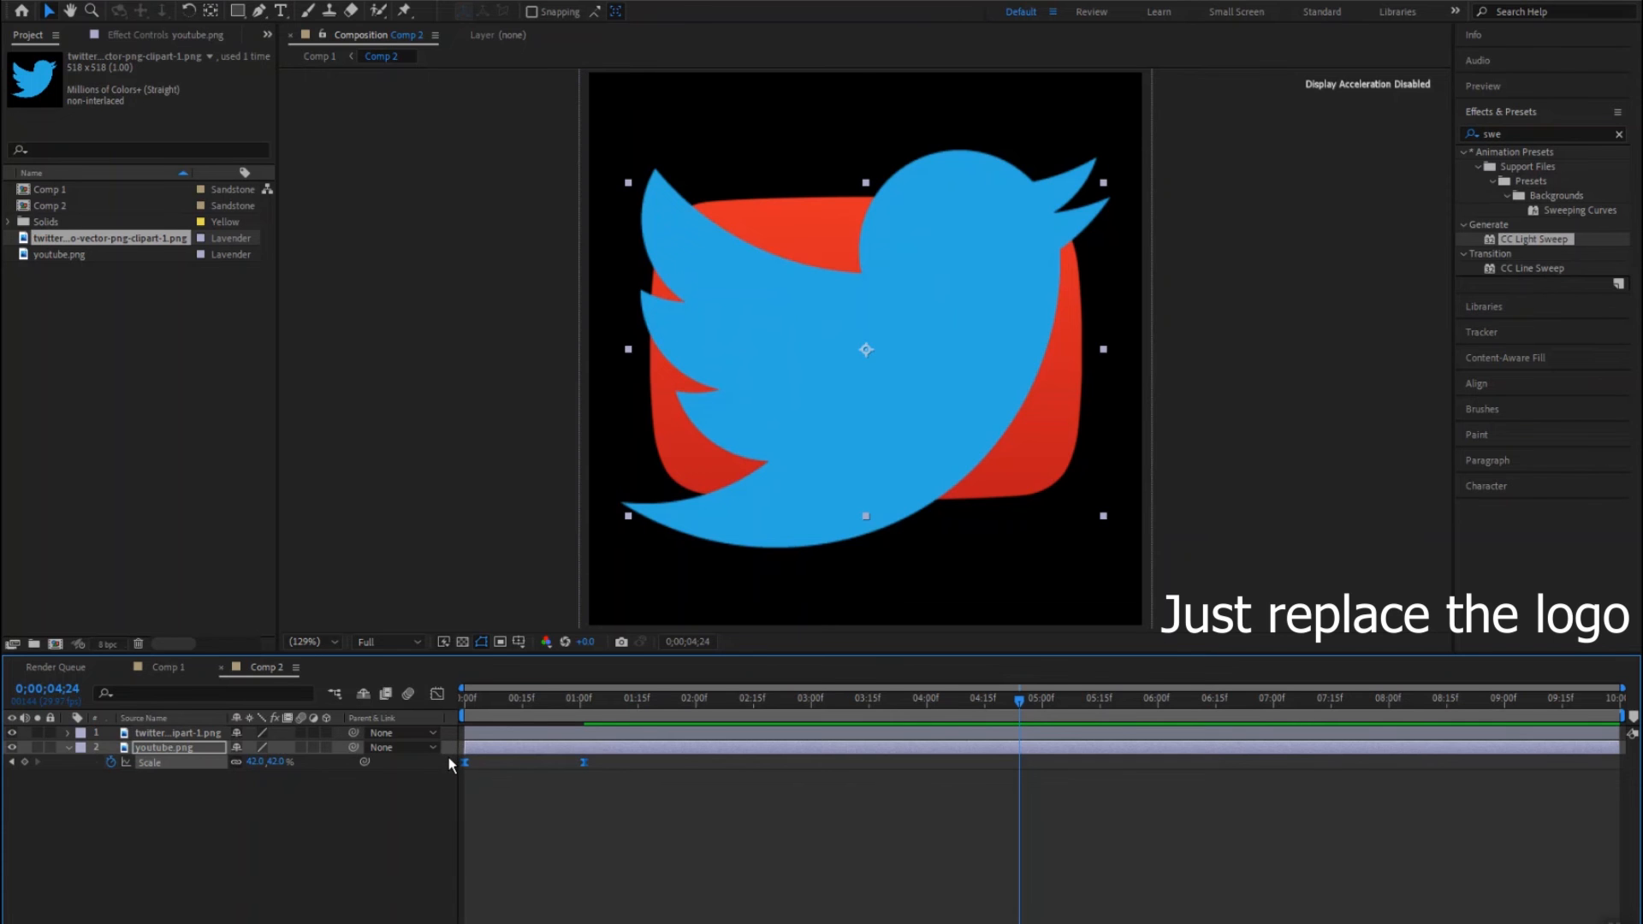
{"action": "key", "text": "j"}
{"action": "key", "text": "j"}
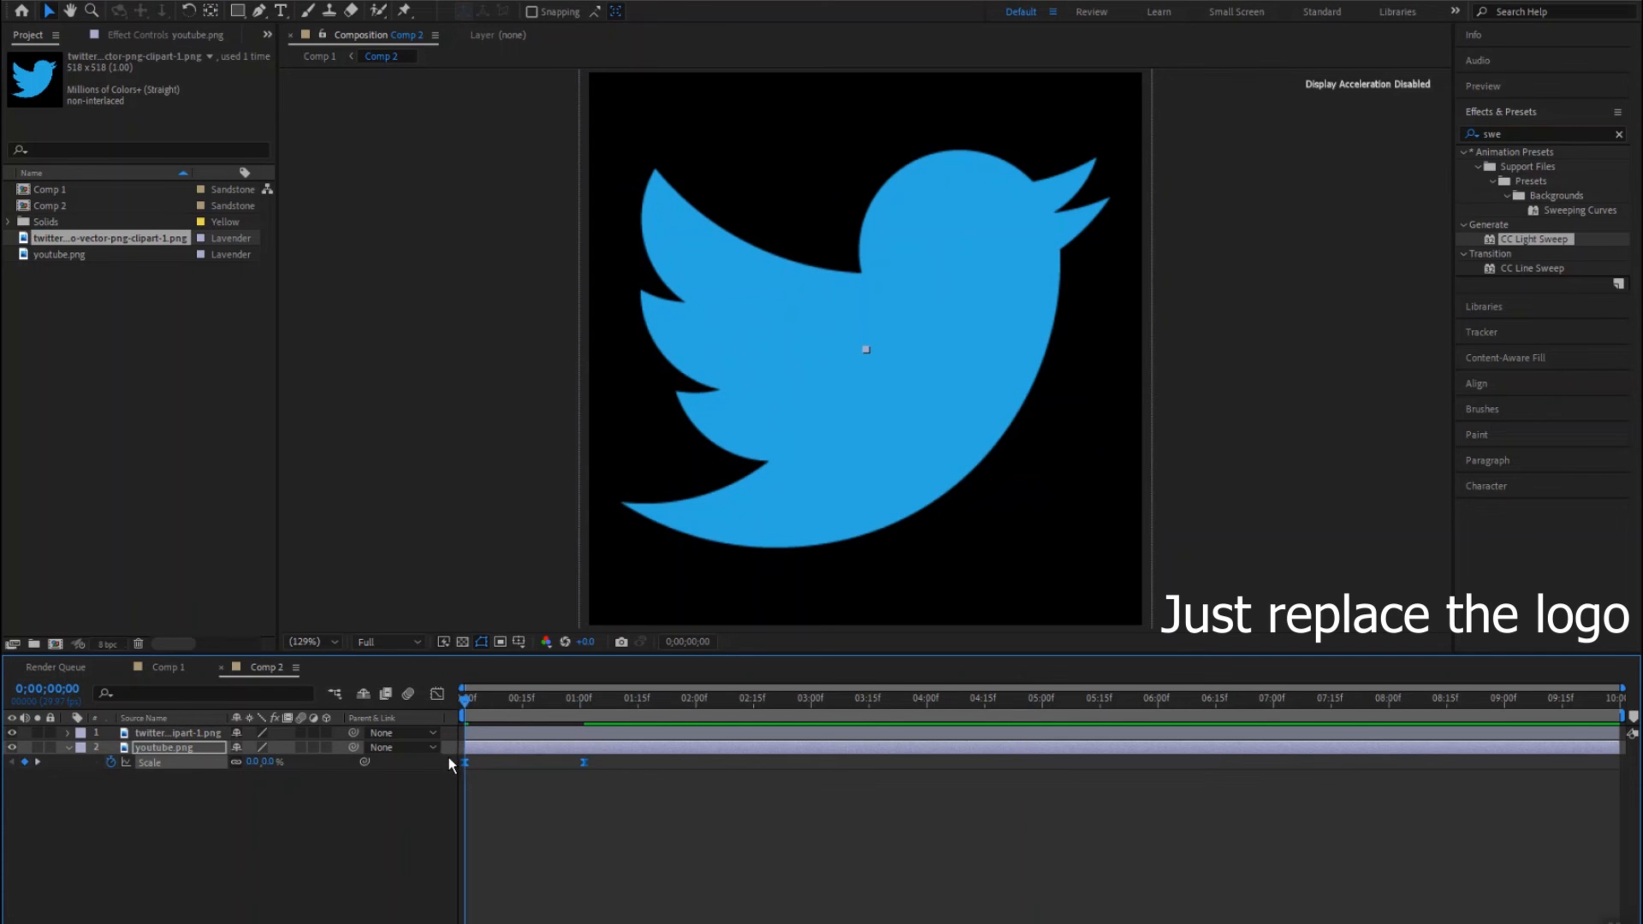
{"action": "left_click", "coordinate": [489, 736]}
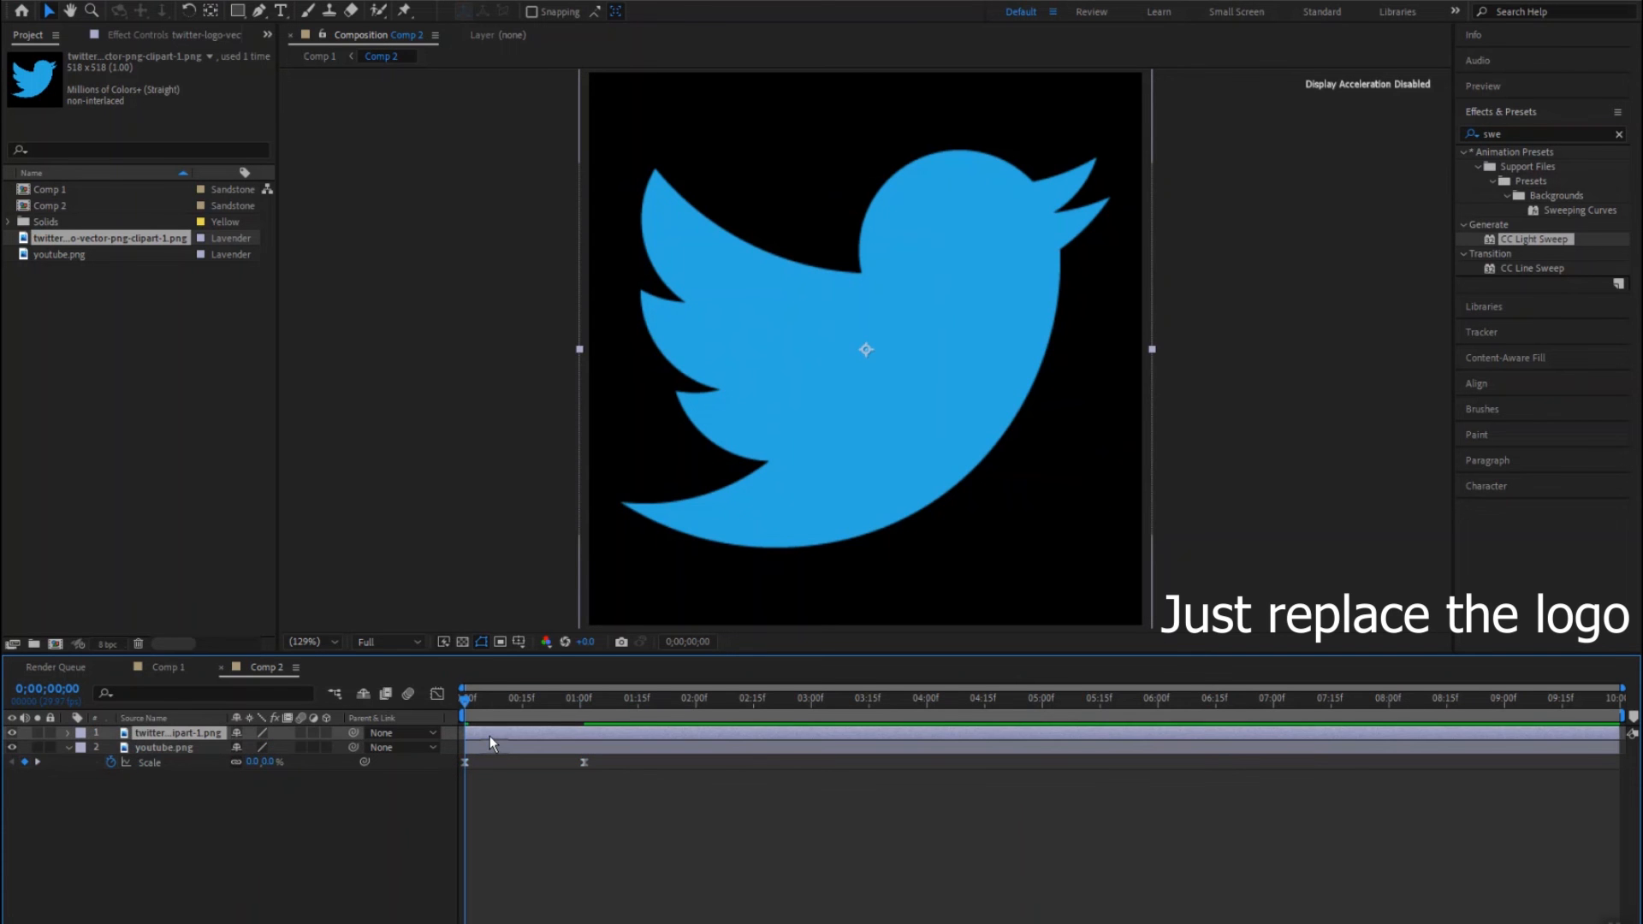
{"action": "key", "text": "ctrl+v"}
{"action": "key", "text": "u"}
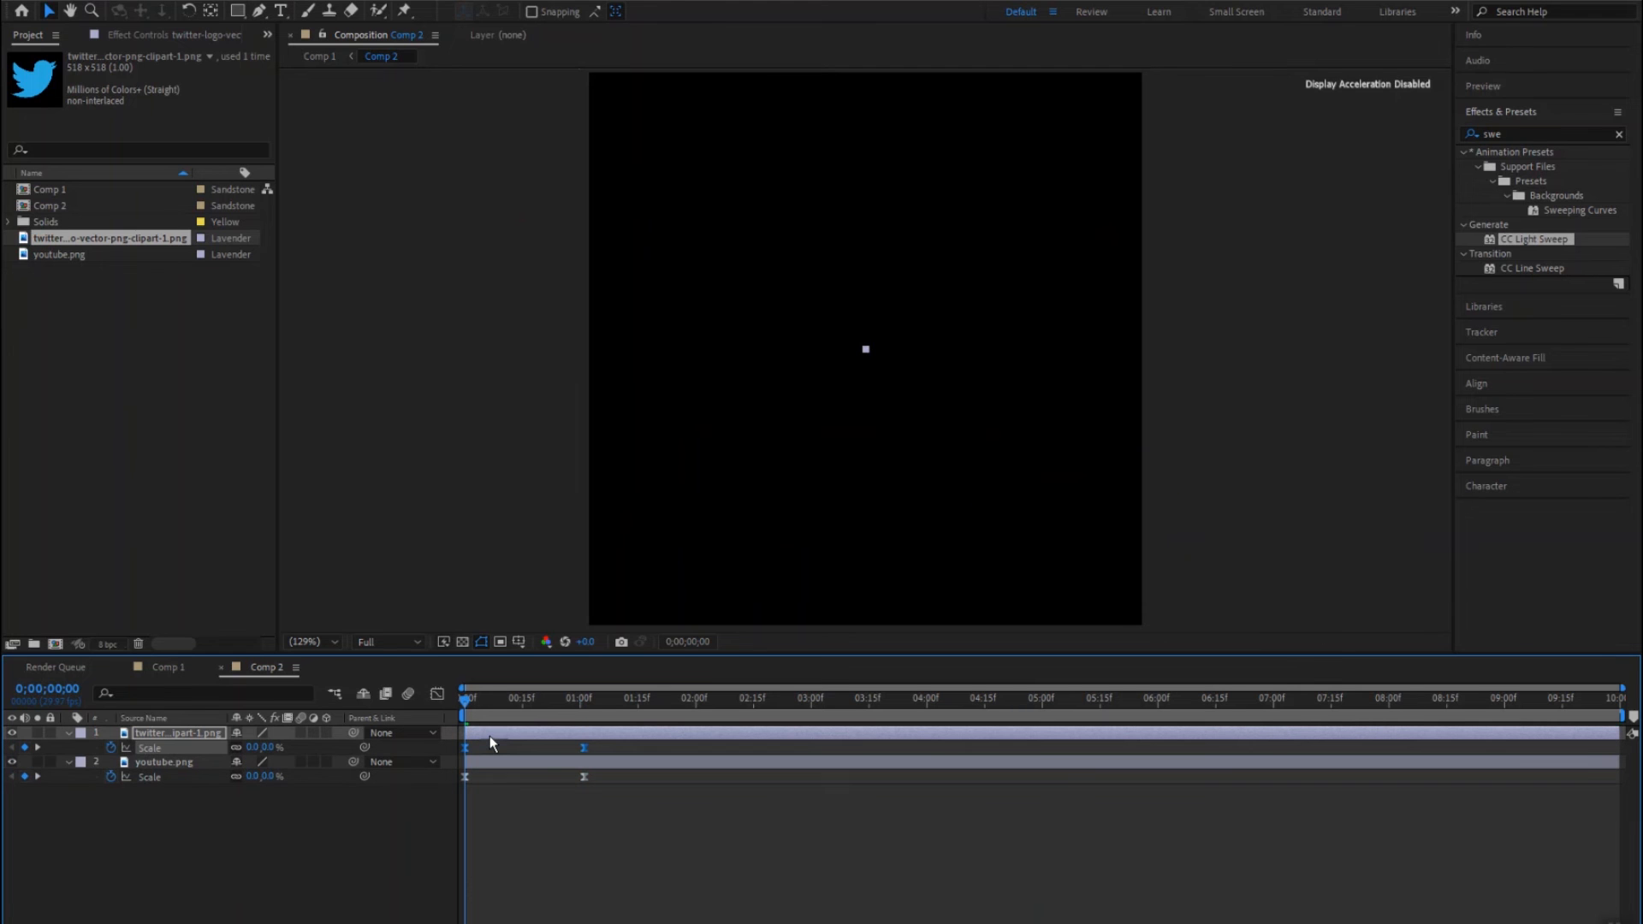
Step: Set the Twitter logo layer's end Scale keyframe at 0;00;01;01 to 97% and hide the youtube.png layer
{"action": "key", "text": "space"}
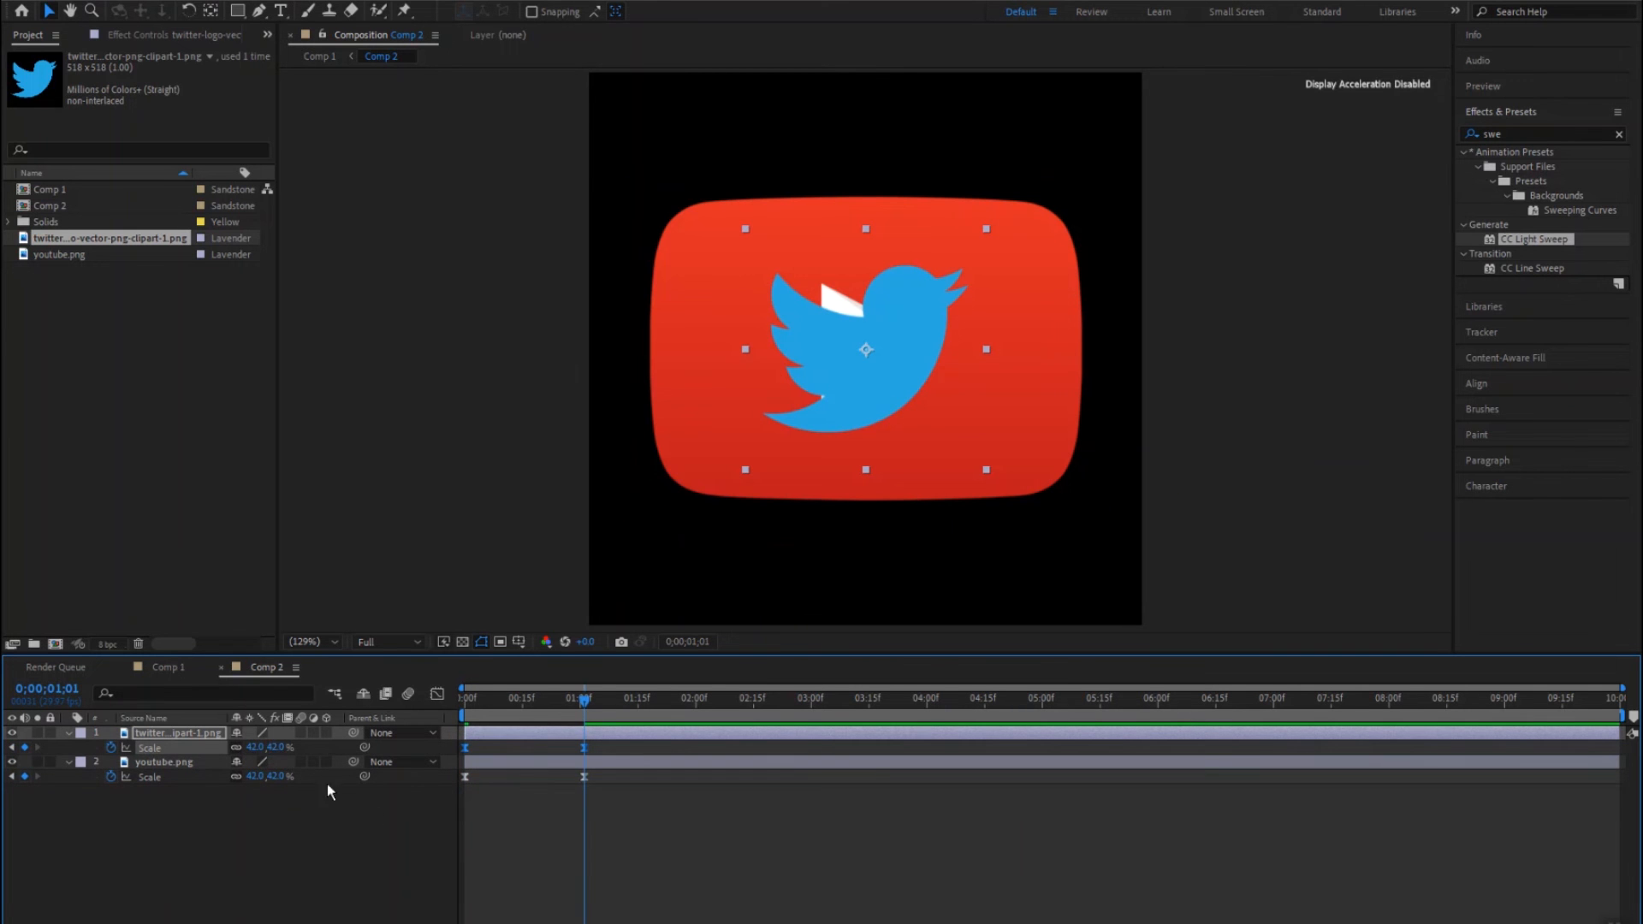
{"action": "left_click", "coordinate": [364, 814]}
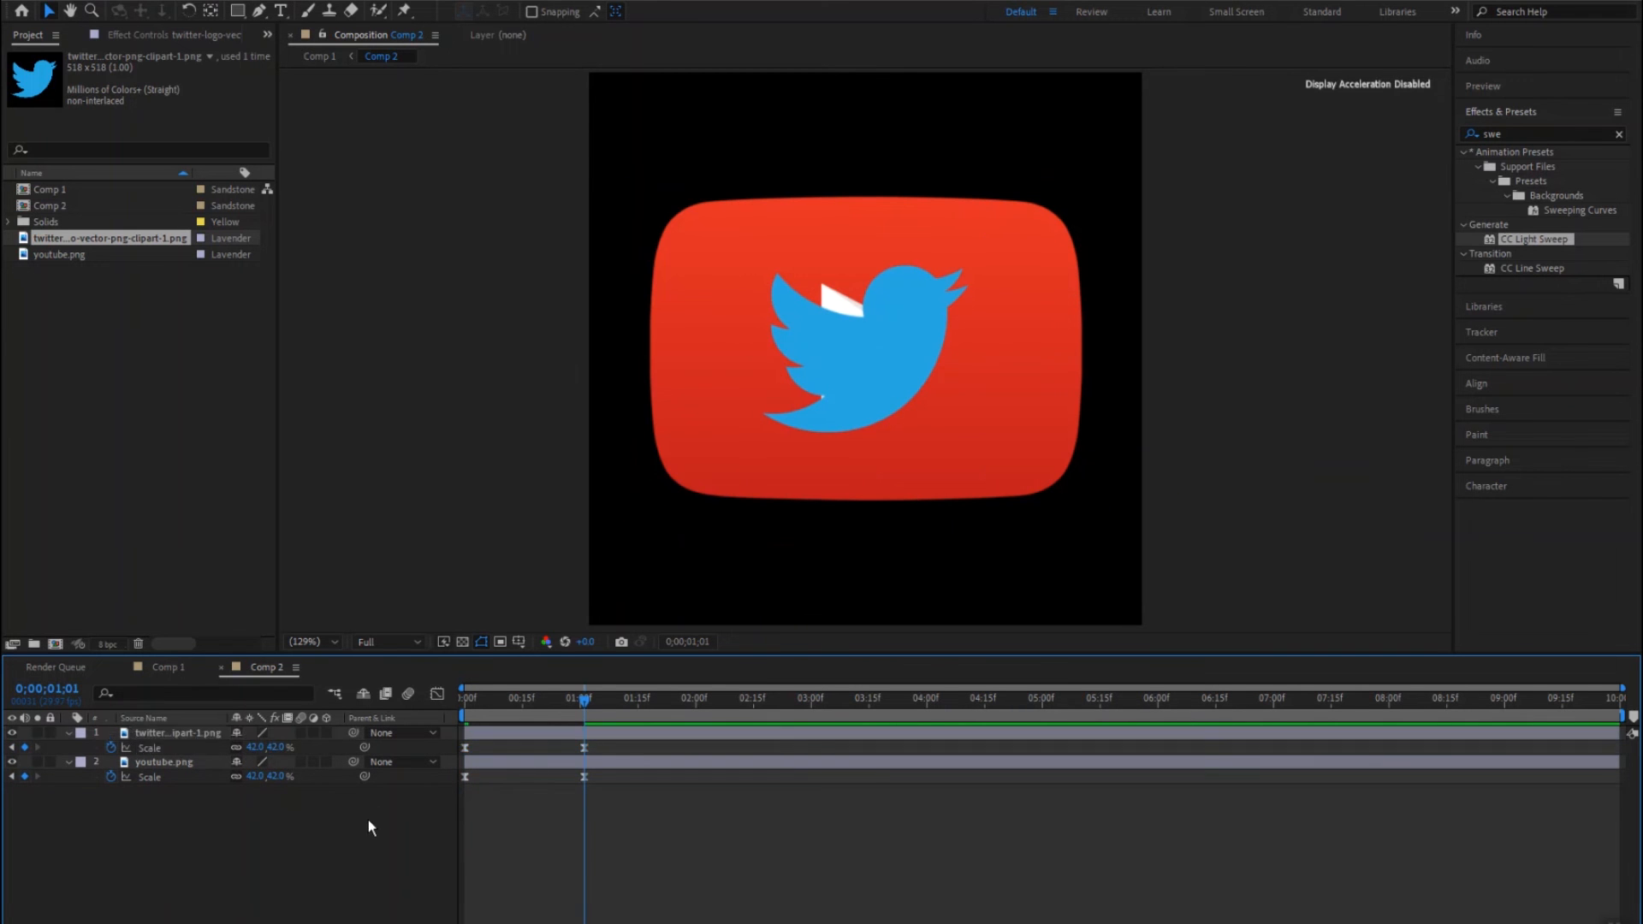
{"action": "left_click", "coordinate": [584, 748]}
{"action": "left_click_drag", "start_coordinate": [274, 747], "coordinate": [320, 747]}
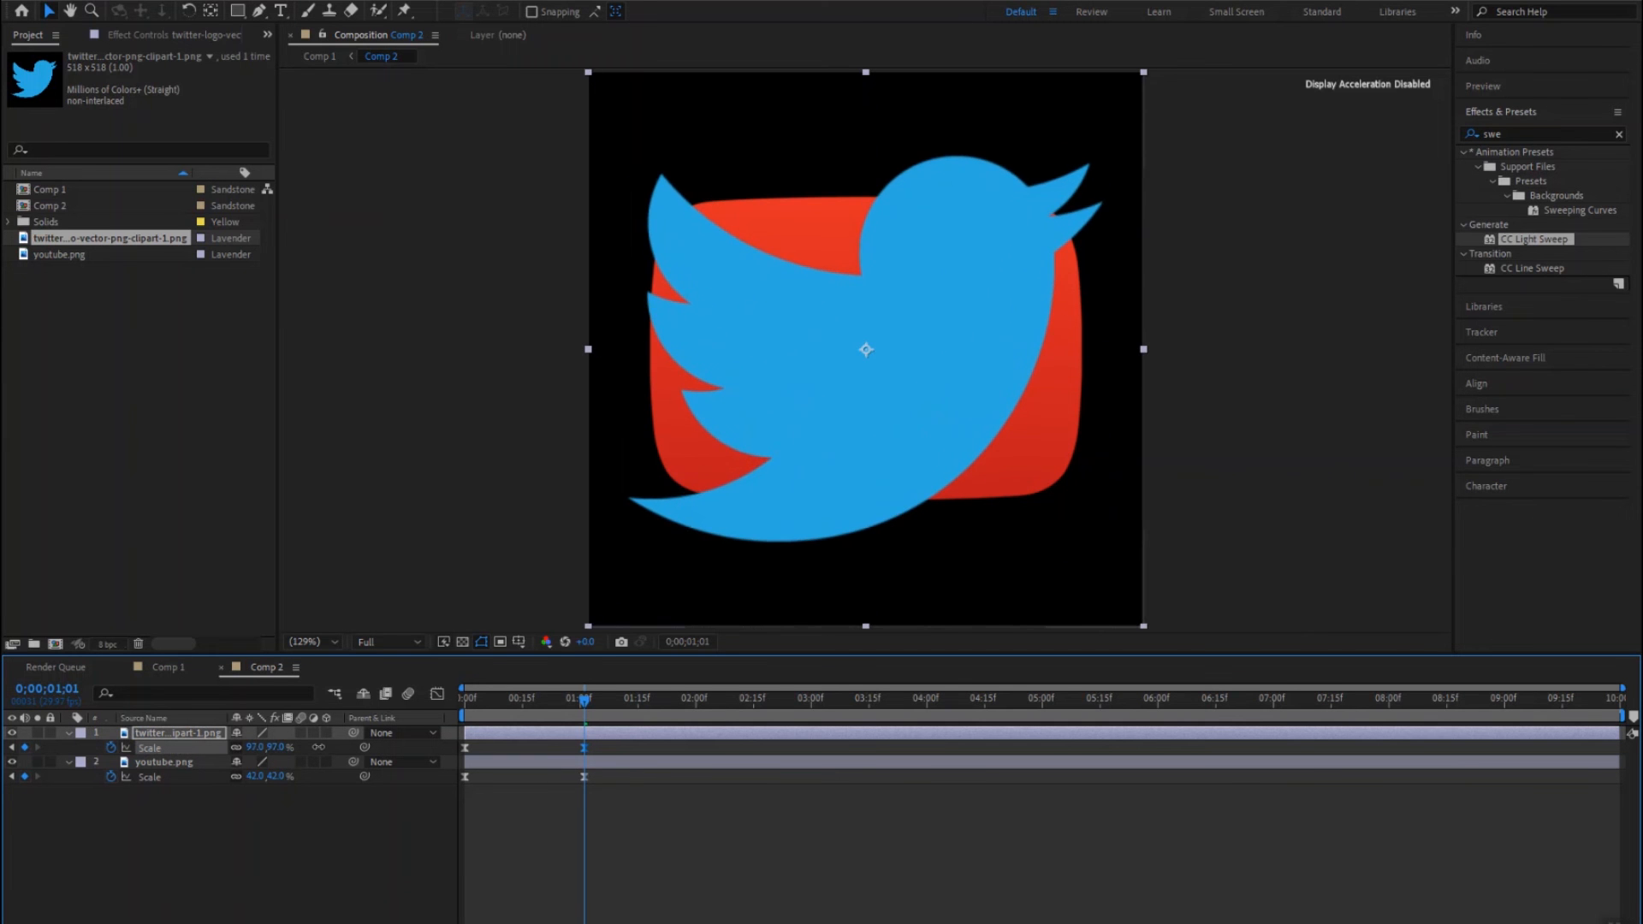
{"action": "left_click", "coordinate": [12, 762]}
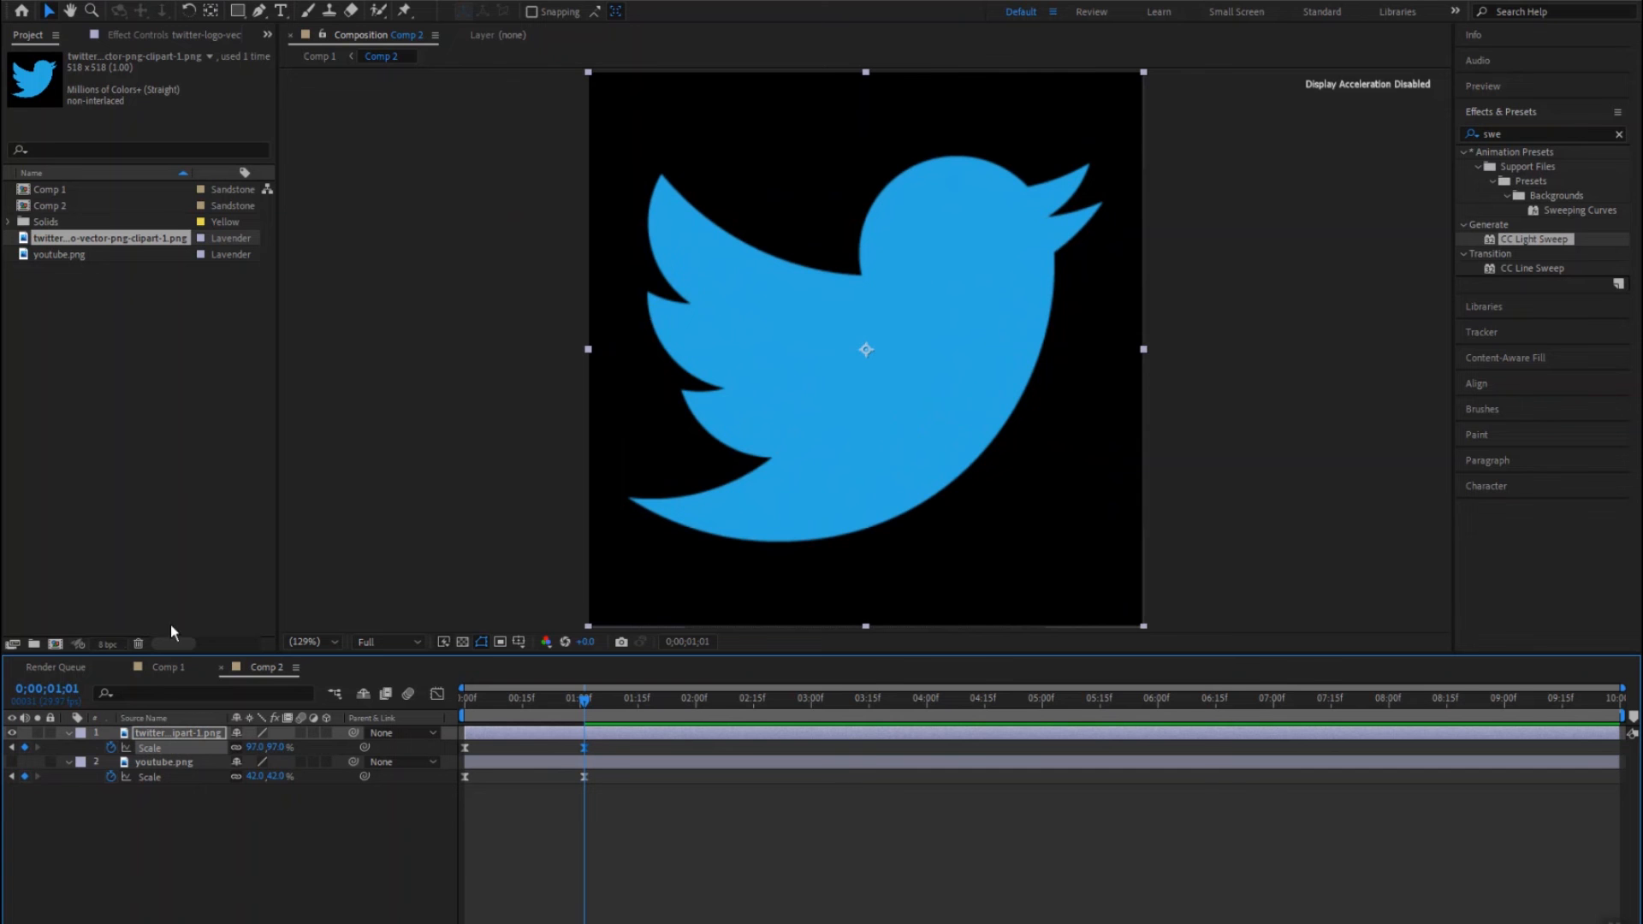
Step: Play back Comp 1 from the start to check the animation with the Twitter logo
{"action": "left_click", "coordinate": [167, 668]}
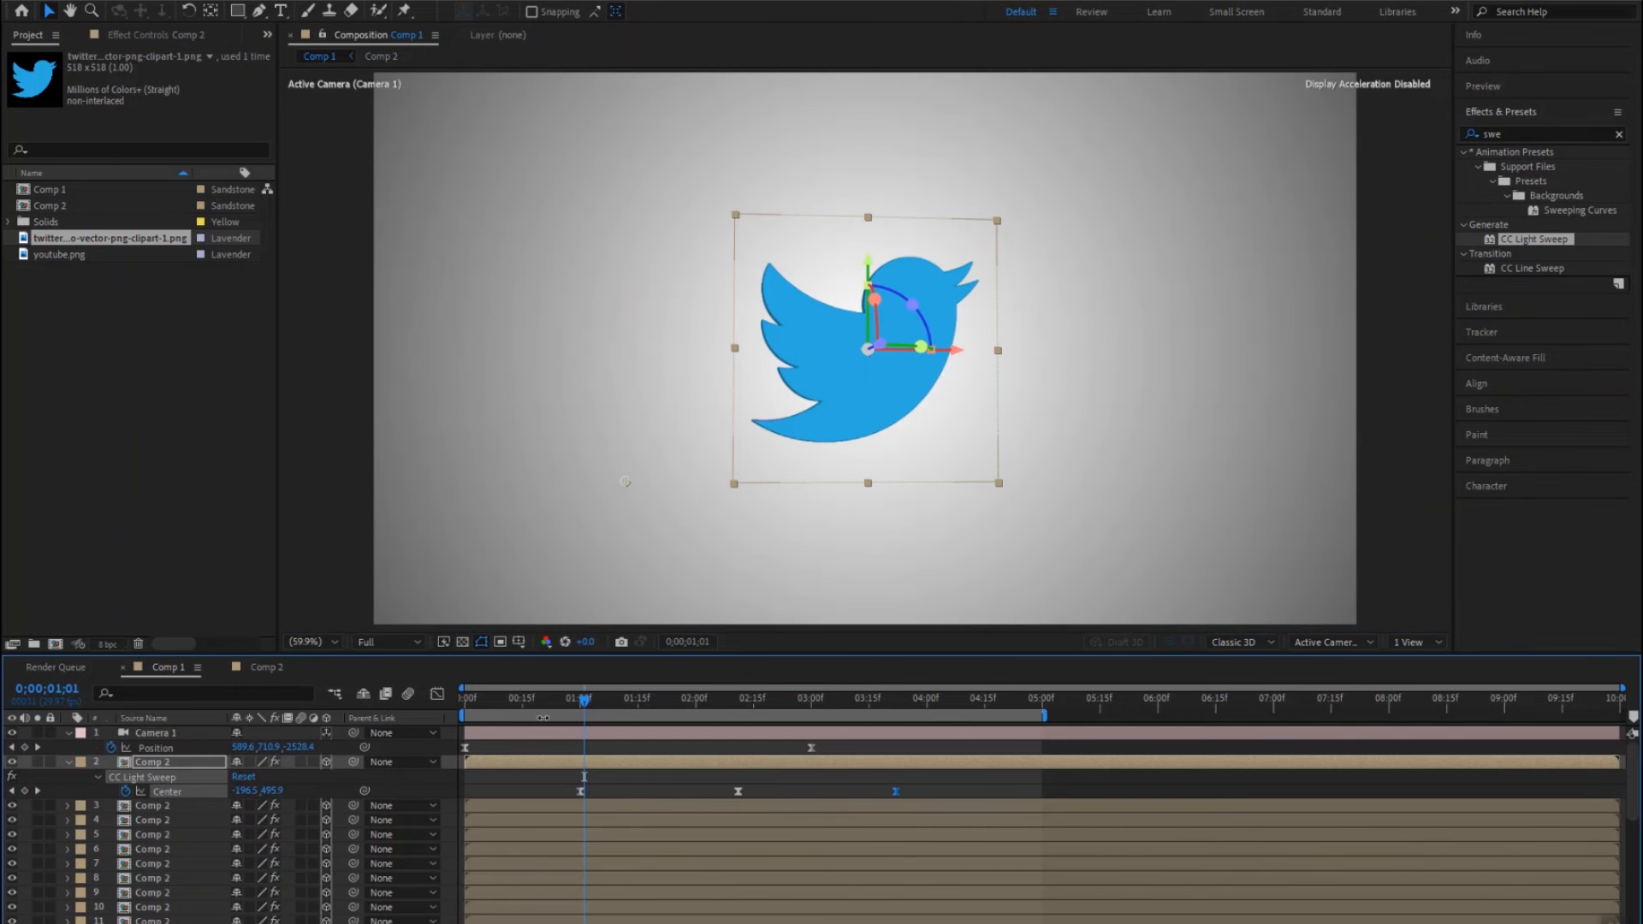
{"action": "left_click", "coordinate": [455, 698]}
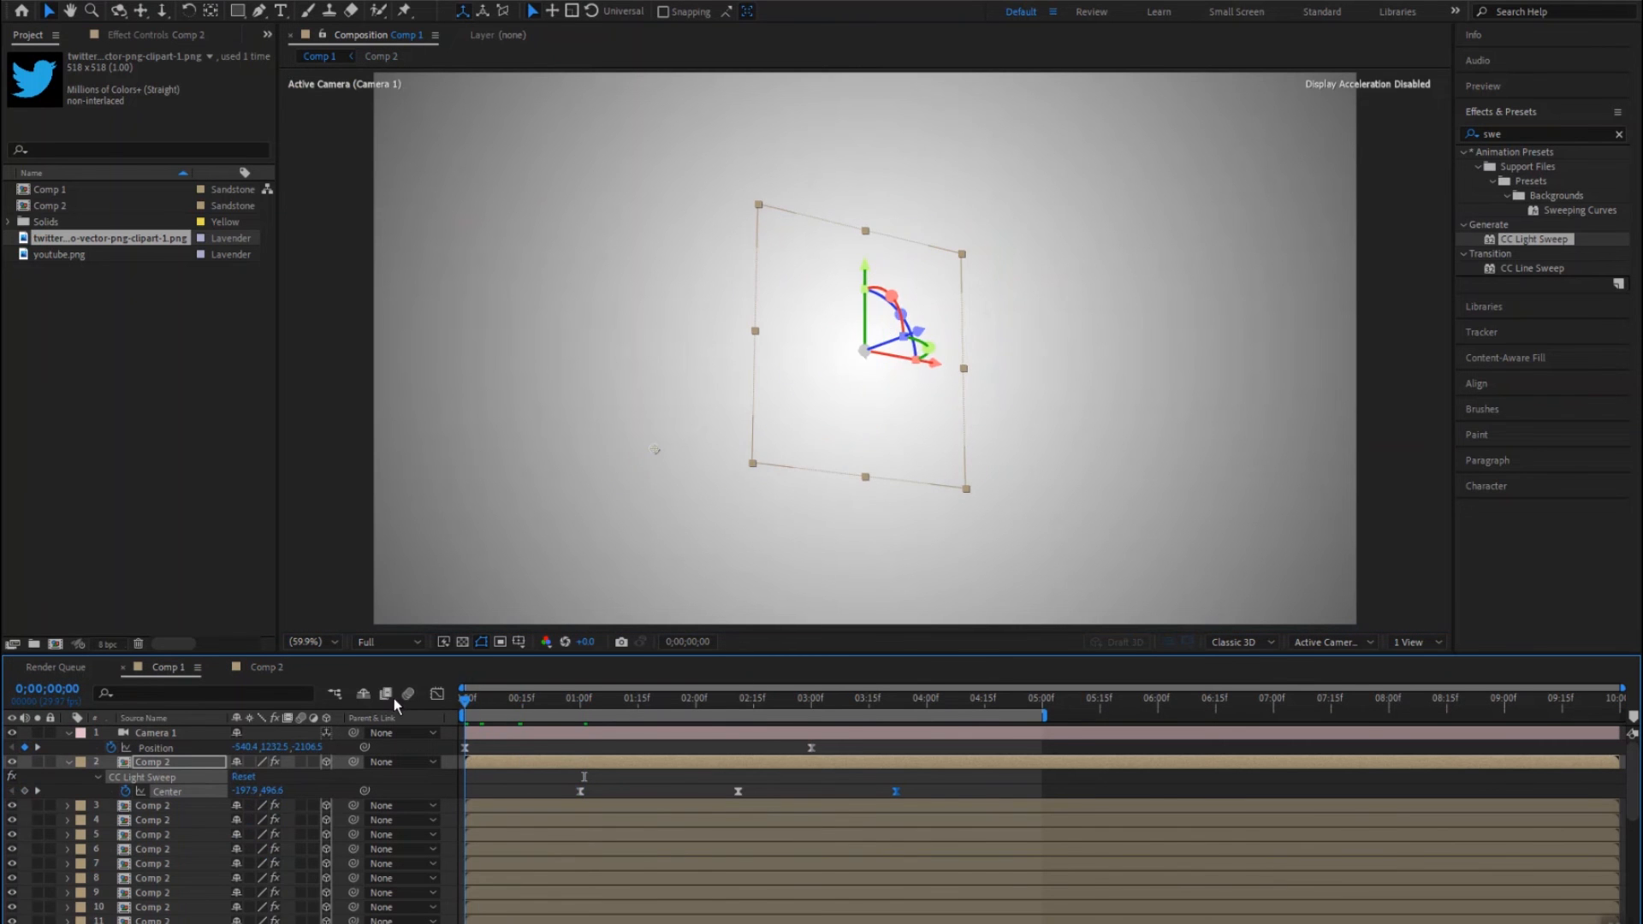
{"action": "key", "text": "space"}
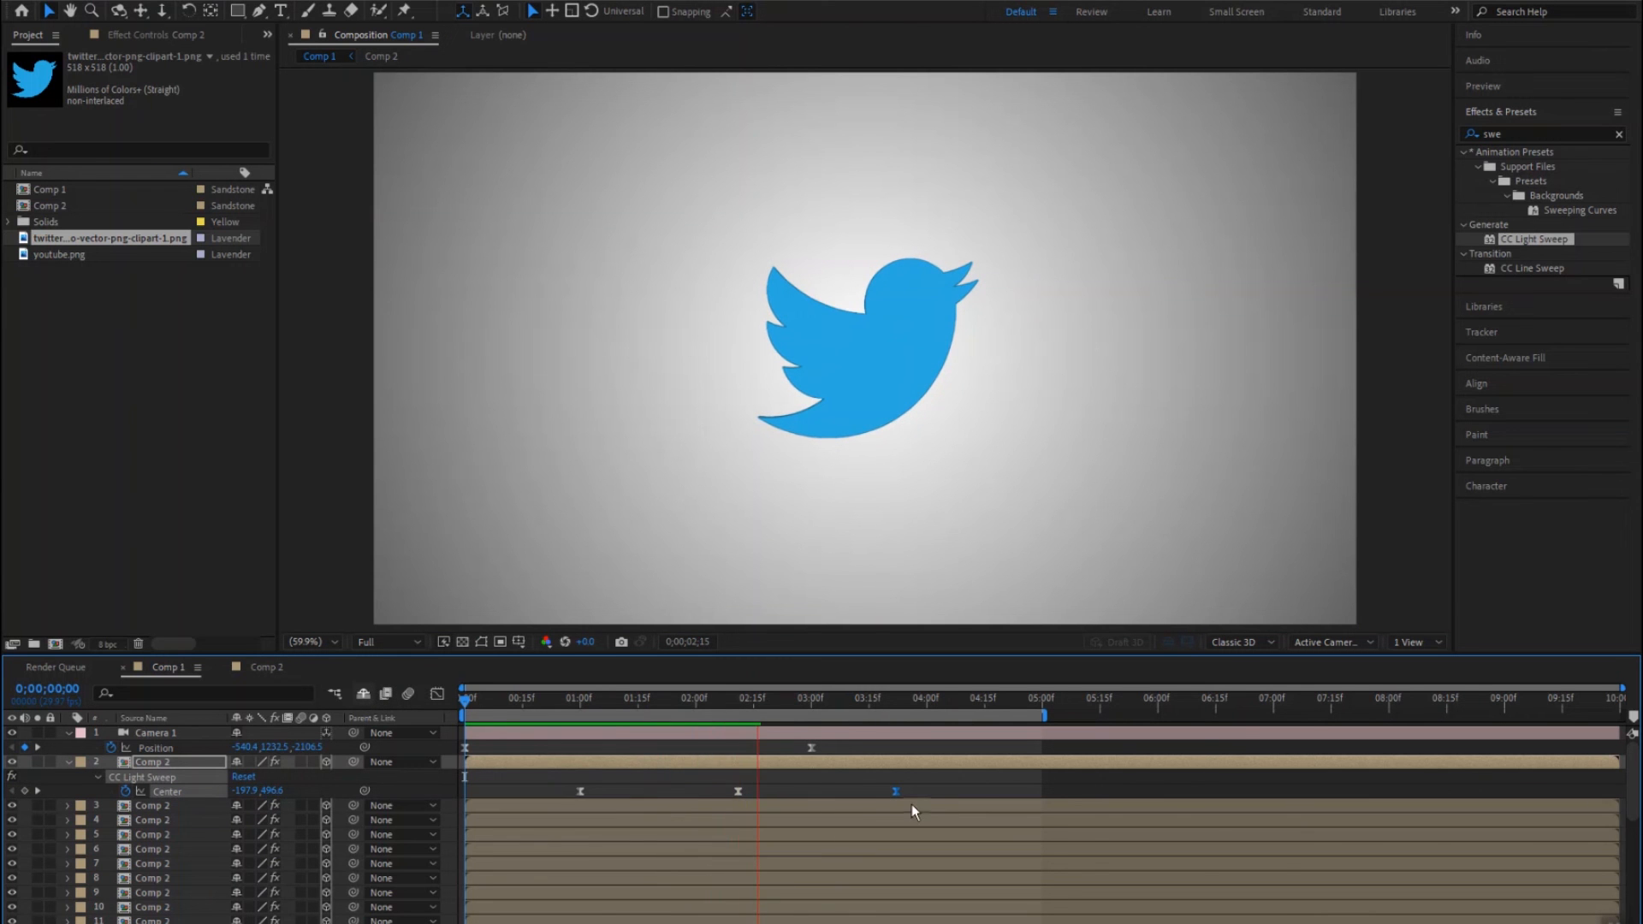
{"action": "key", "text": "space"}
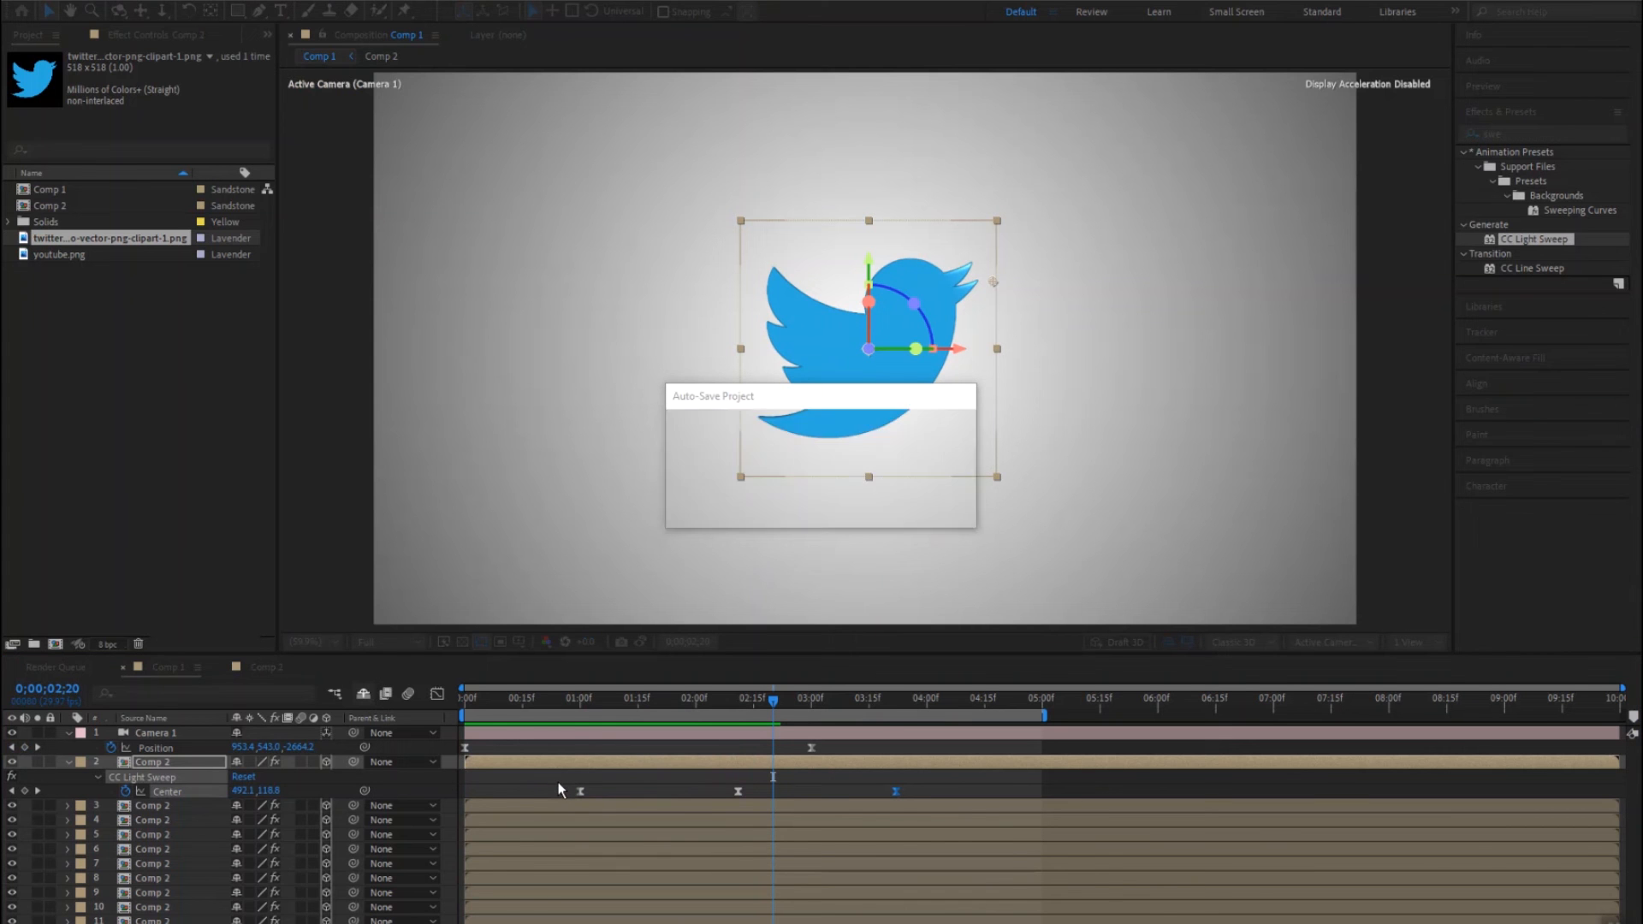
Step: Shift all three CC Light Sweep Center keyframes about half a second earlier and preview Comp 1
{"action": "left_click_drag", "start_coordinate": [558, 783], "coordinate": [906, 801]}
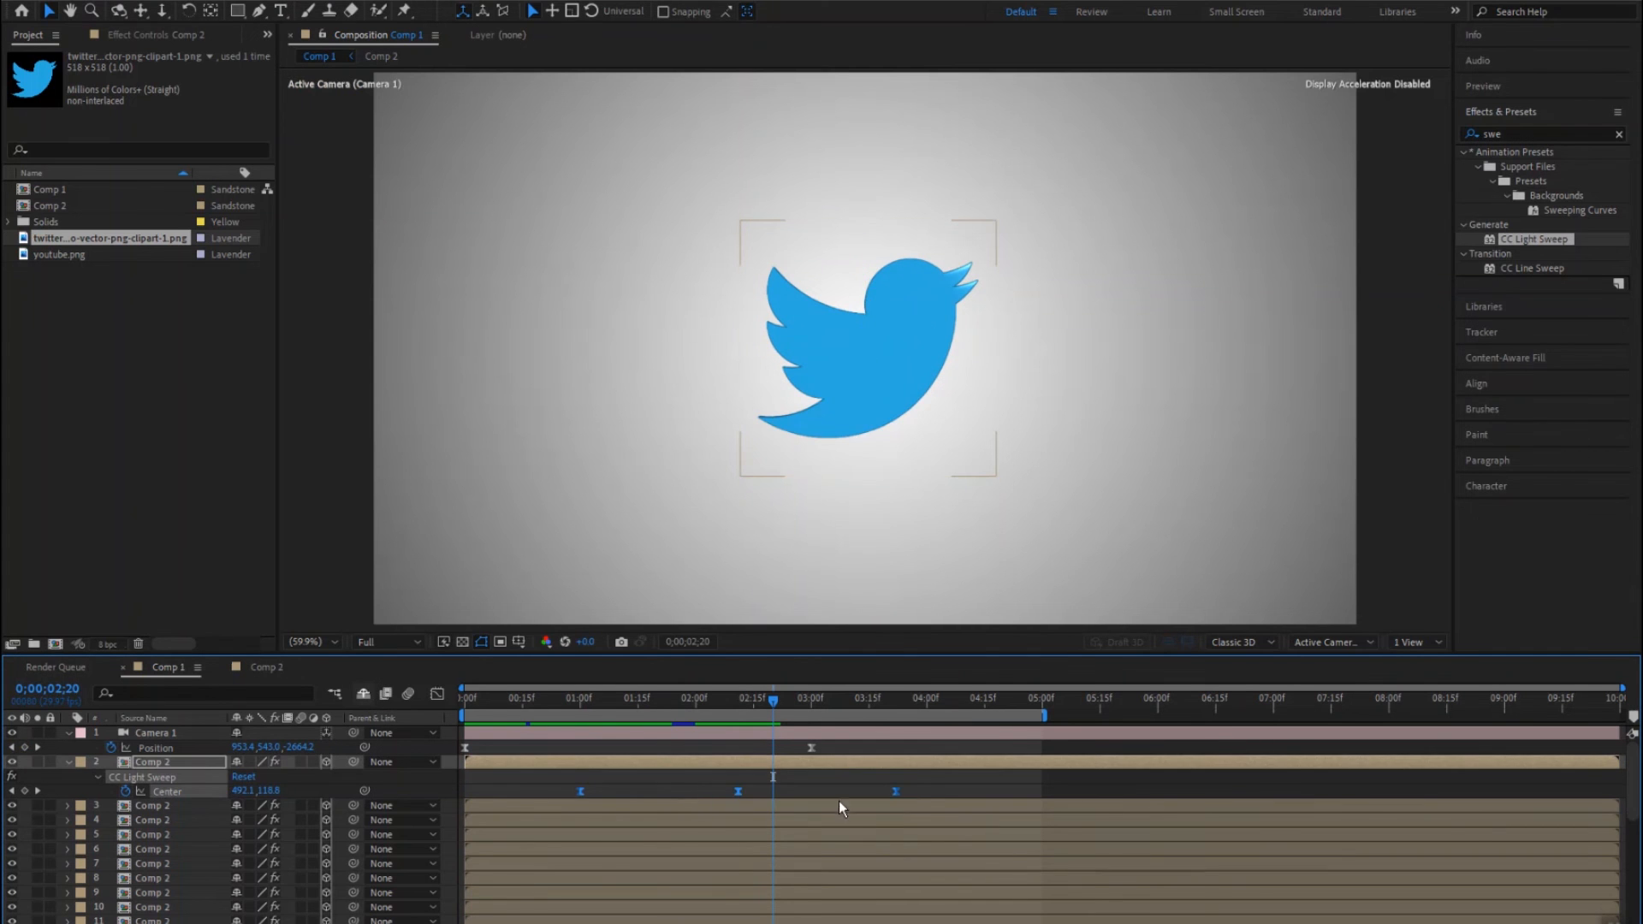
{"action": "left_click_drag", "start_coordinate": [736, 790], "coordinate": [683, 788]}
{"action": "left_click", "coordinate": [526, 698]}
{"action": "key", "text": "space"}
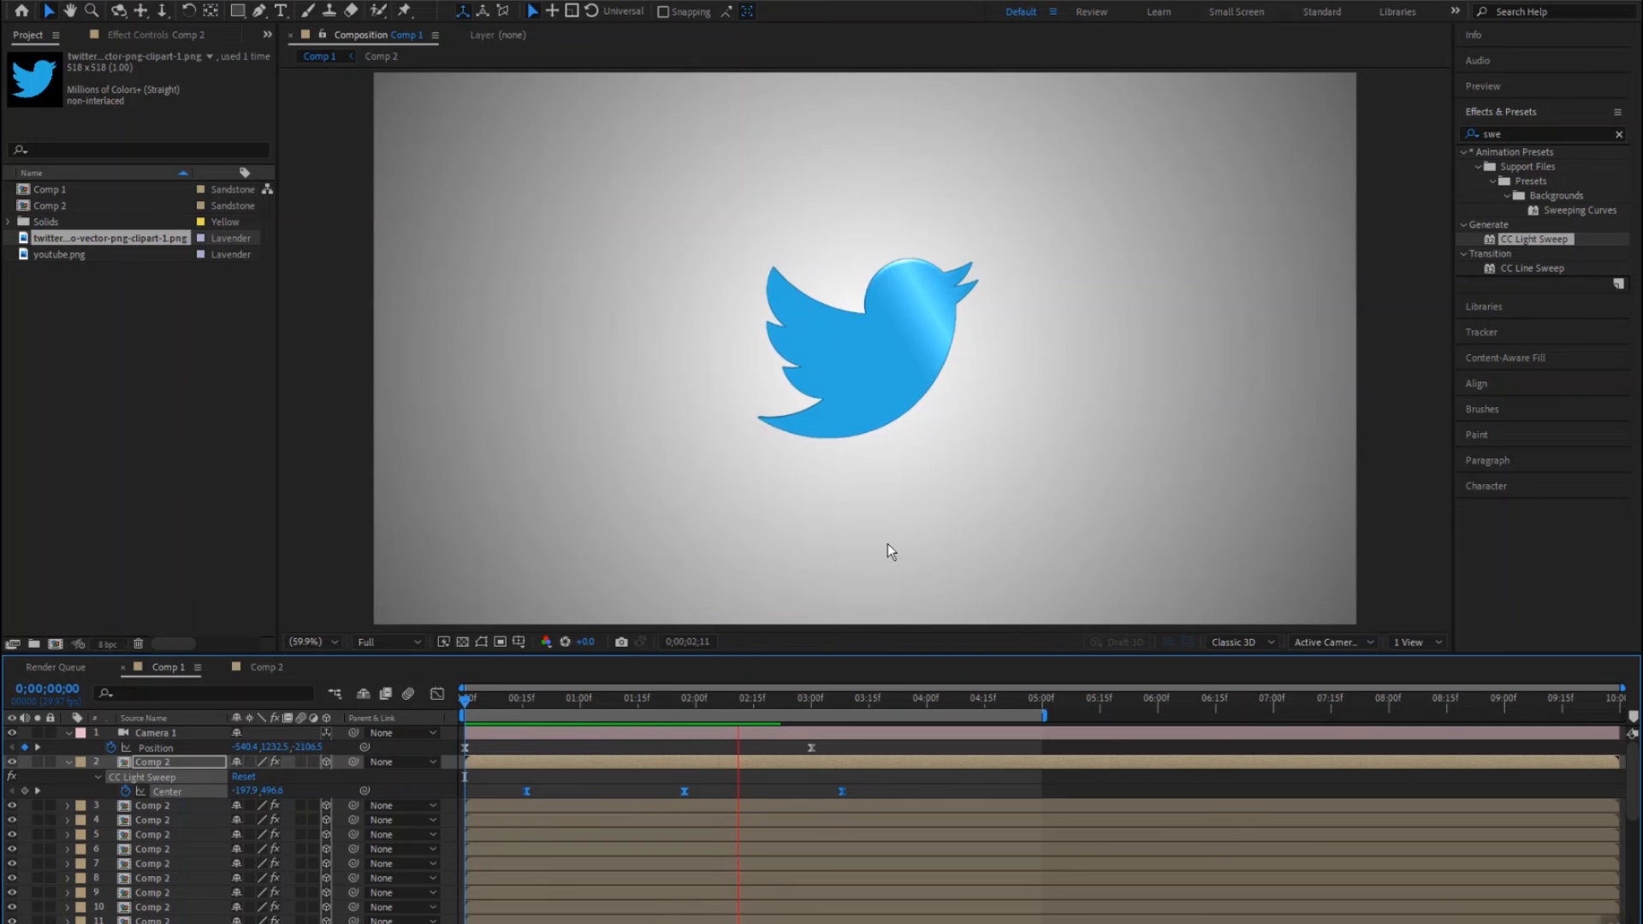
Step: Move the Center keyframes even earlier so the last one sits just before 3 seconds, and replay from the start
{"action": "key", "text": "space"}
{"action": "left_click_drag", "start_coordinate": [845, 789], "coordinate": [807, 789]}
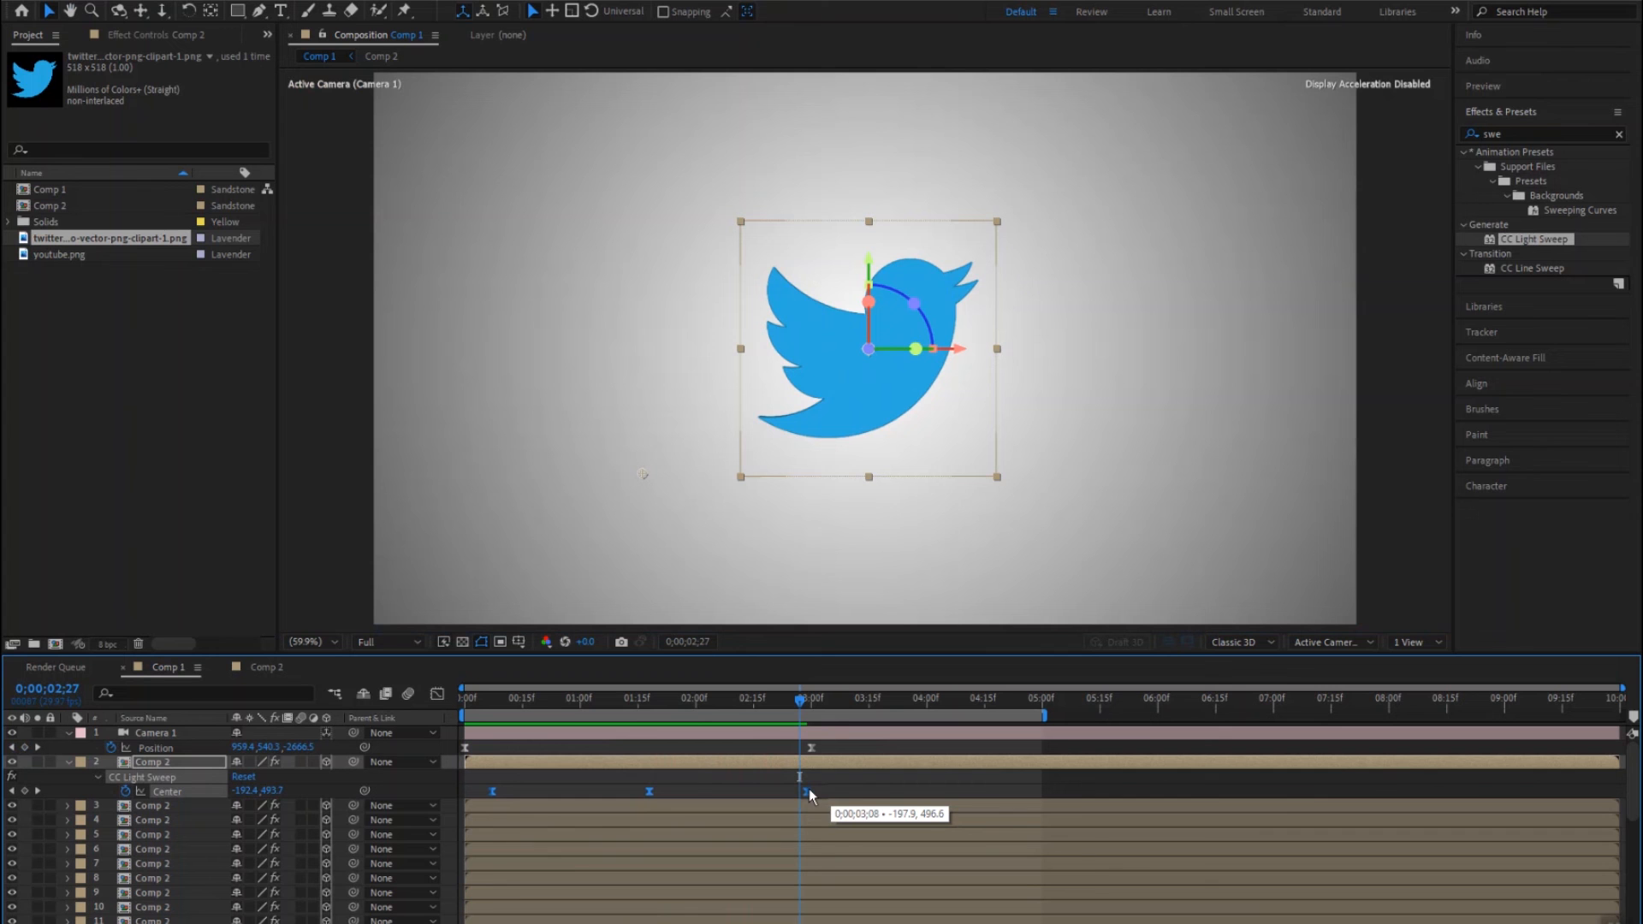
{"action": "left_click_drag", "start_coordinate": [475, 706], "coordinate": [413, 706]}
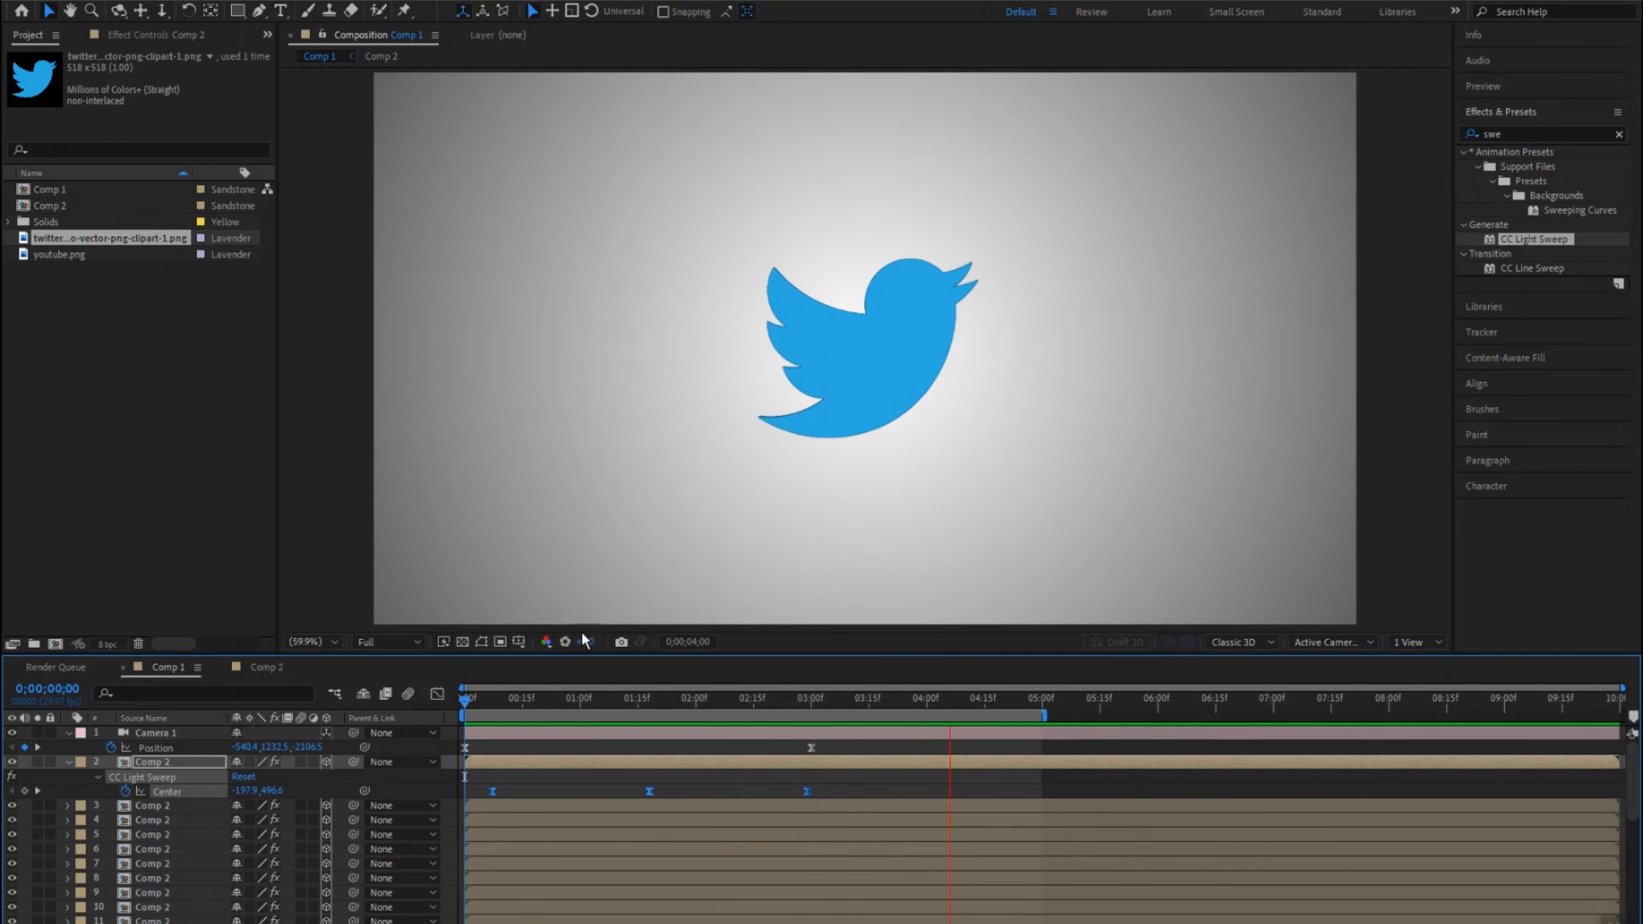
{"action": "key", "text": "space"}
Step: Add a text layer reading "ywitter" over the lower part of the logo in Comp 2
{"action": "left_click", "coordinate": [268, 670]}
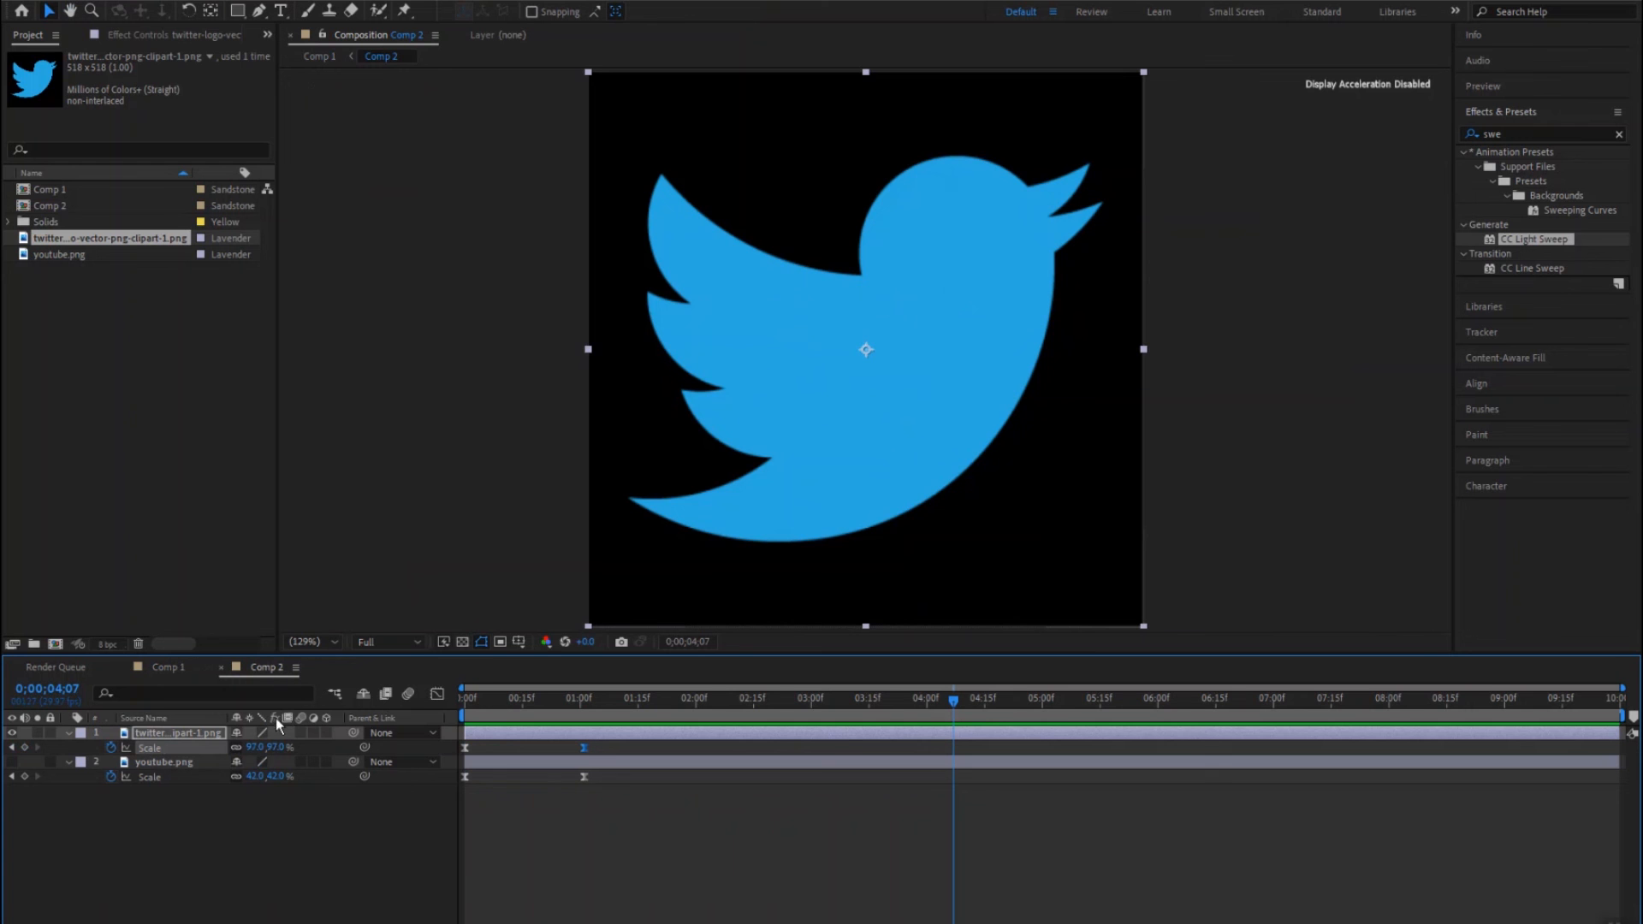
{"action": "left_click", "coordinate": [271, 800]}
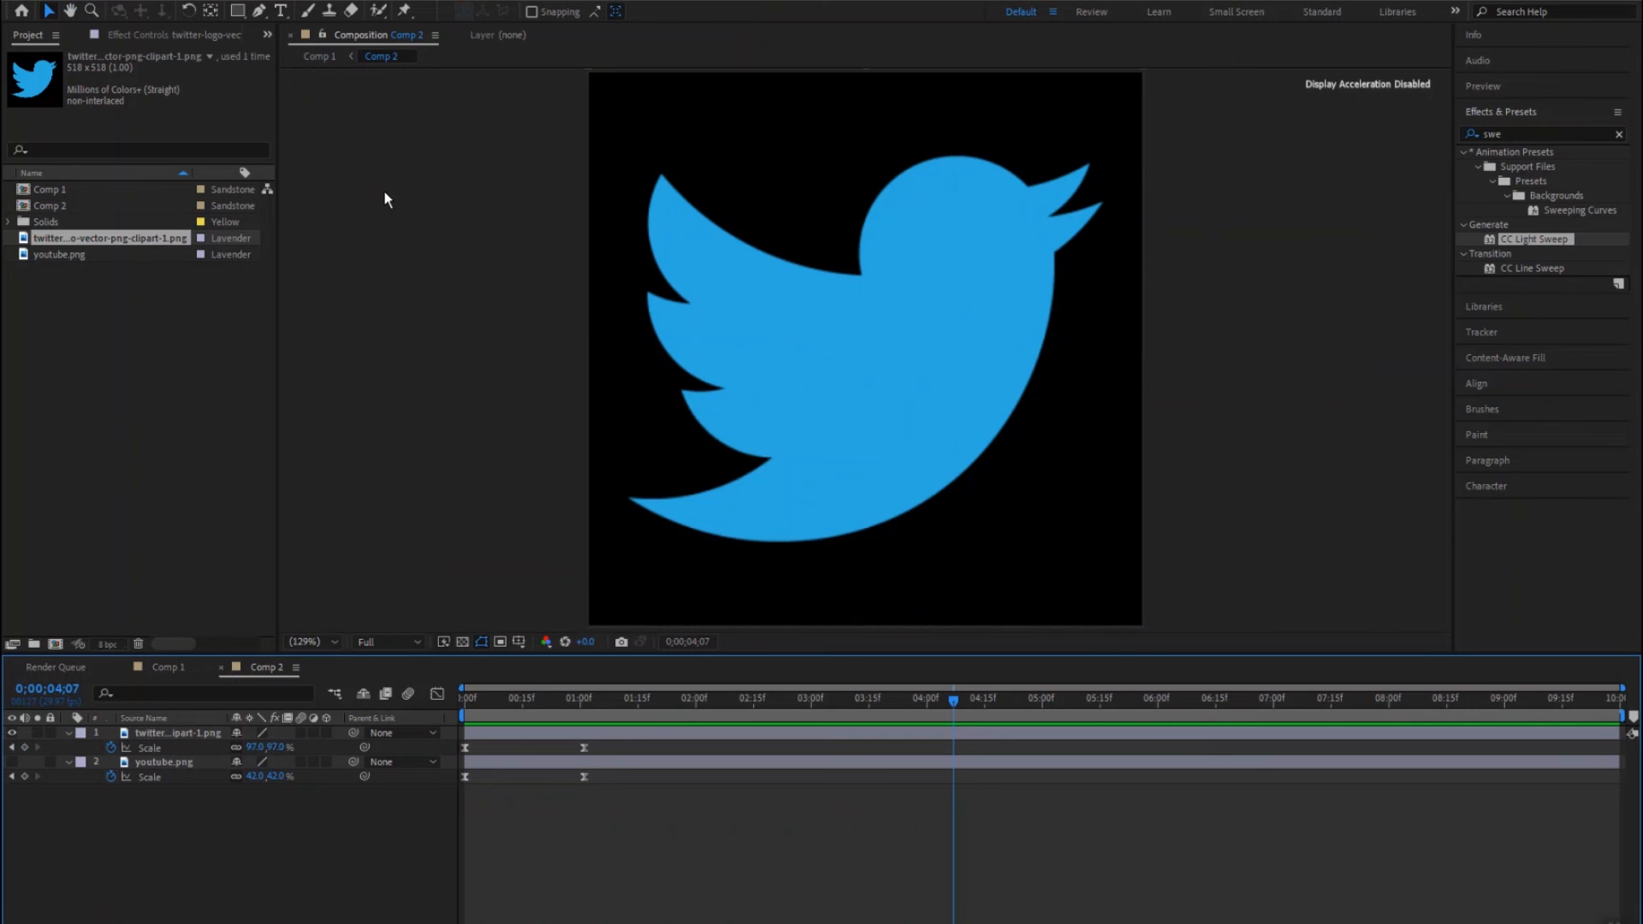
{"action": "left_click", "coordinate": [280, 11]}
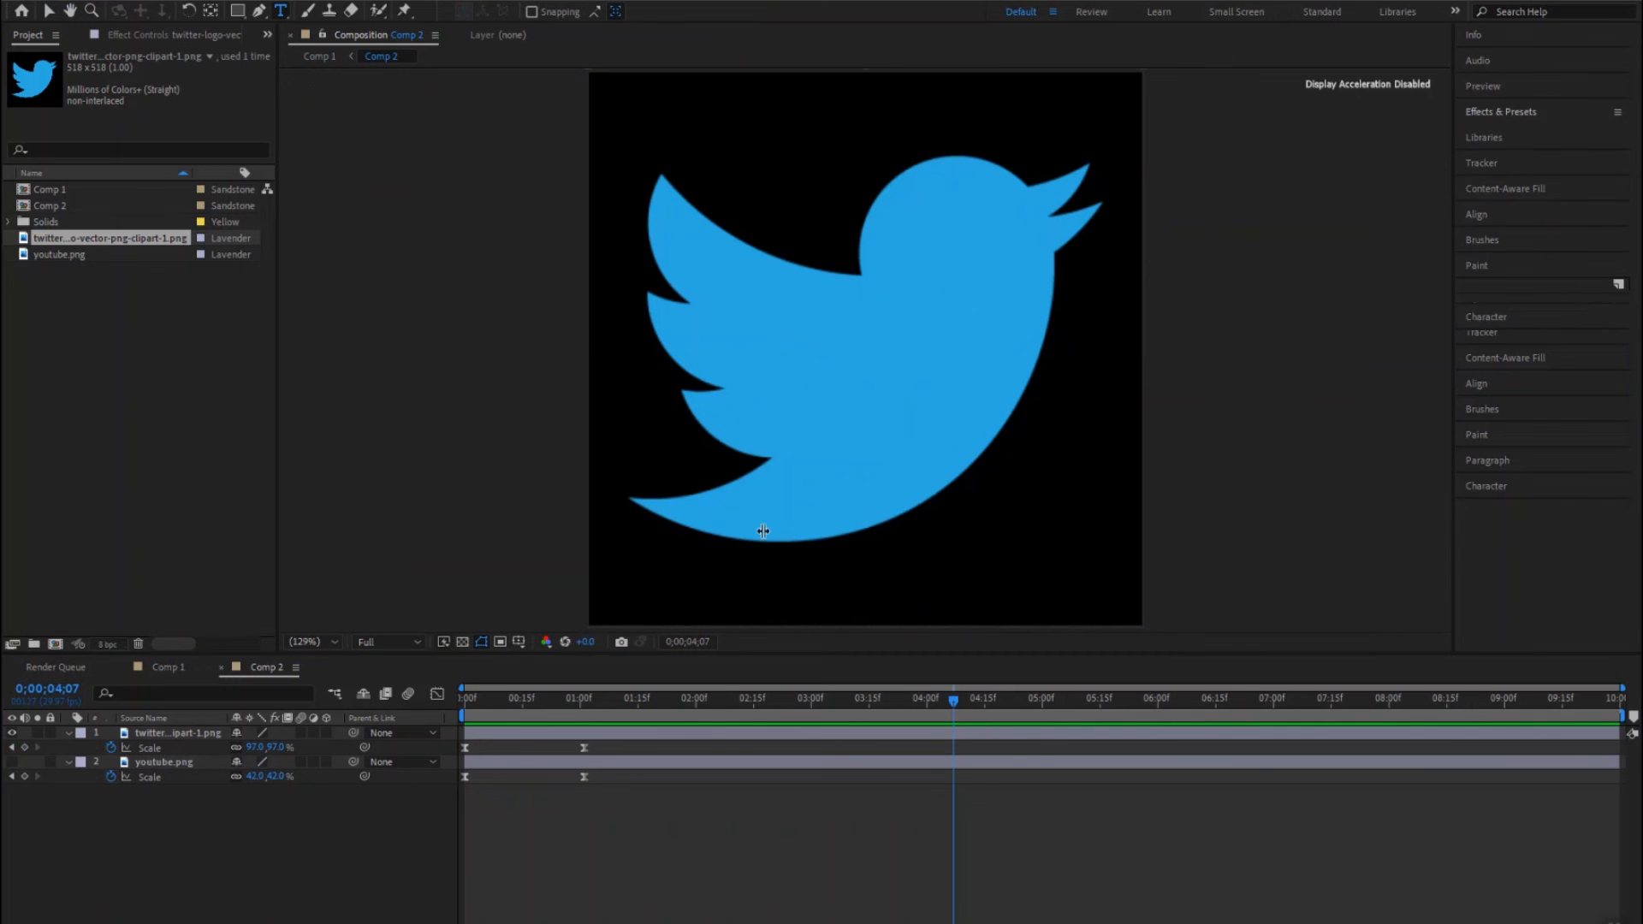
{"action": "left_click", "coordinate": [779, 582]}
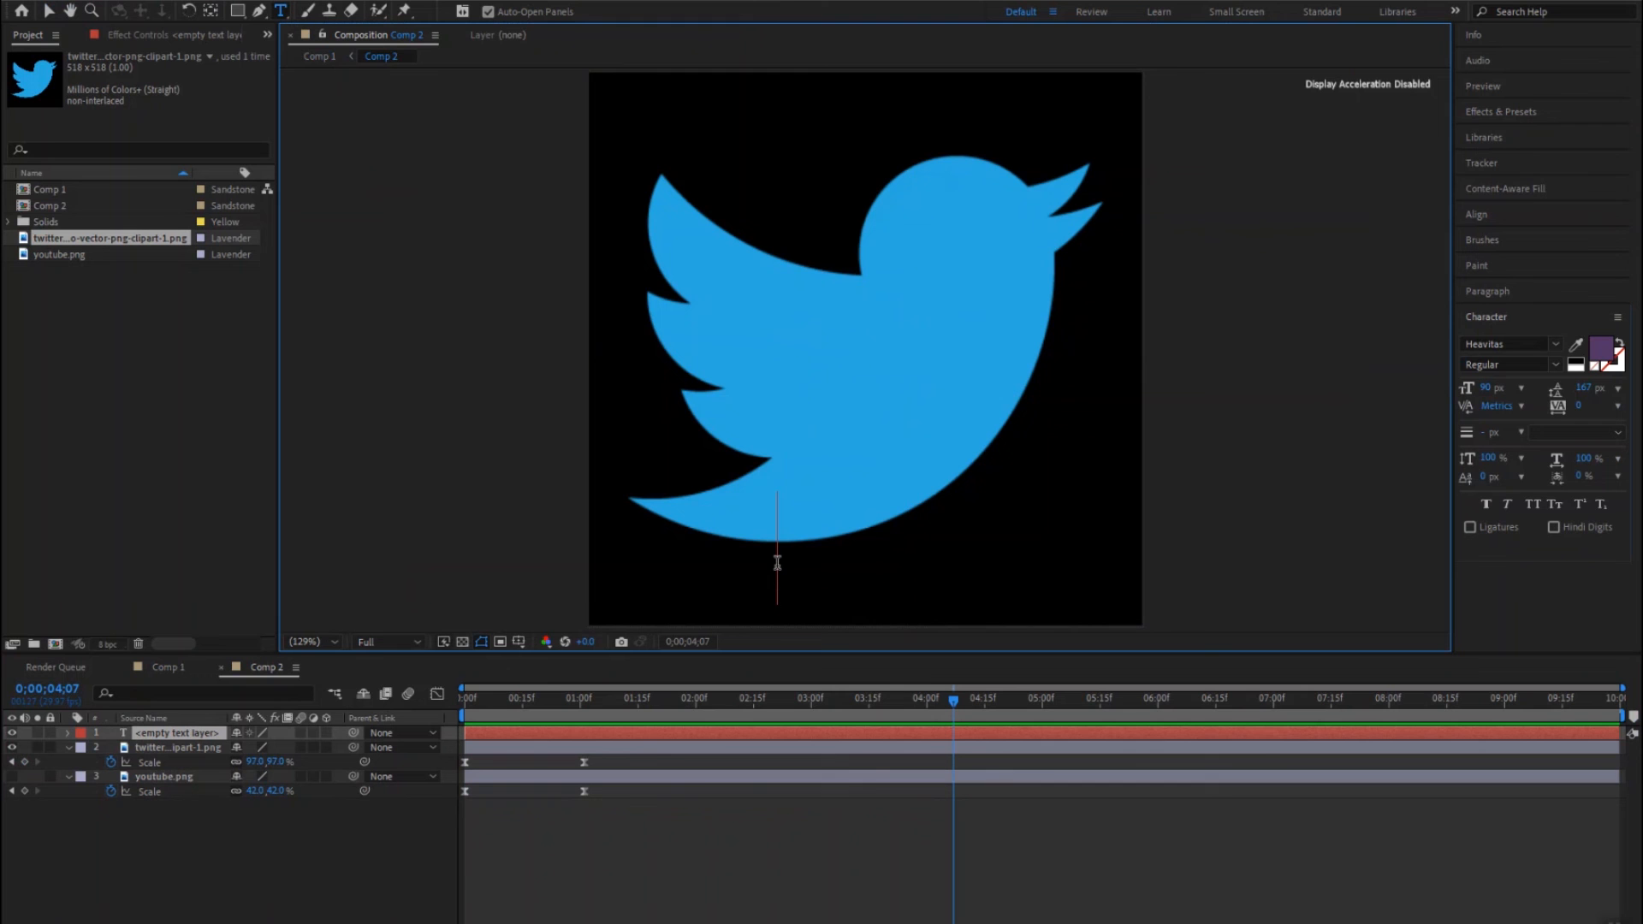
{"action": "type", "text": "ywit"}
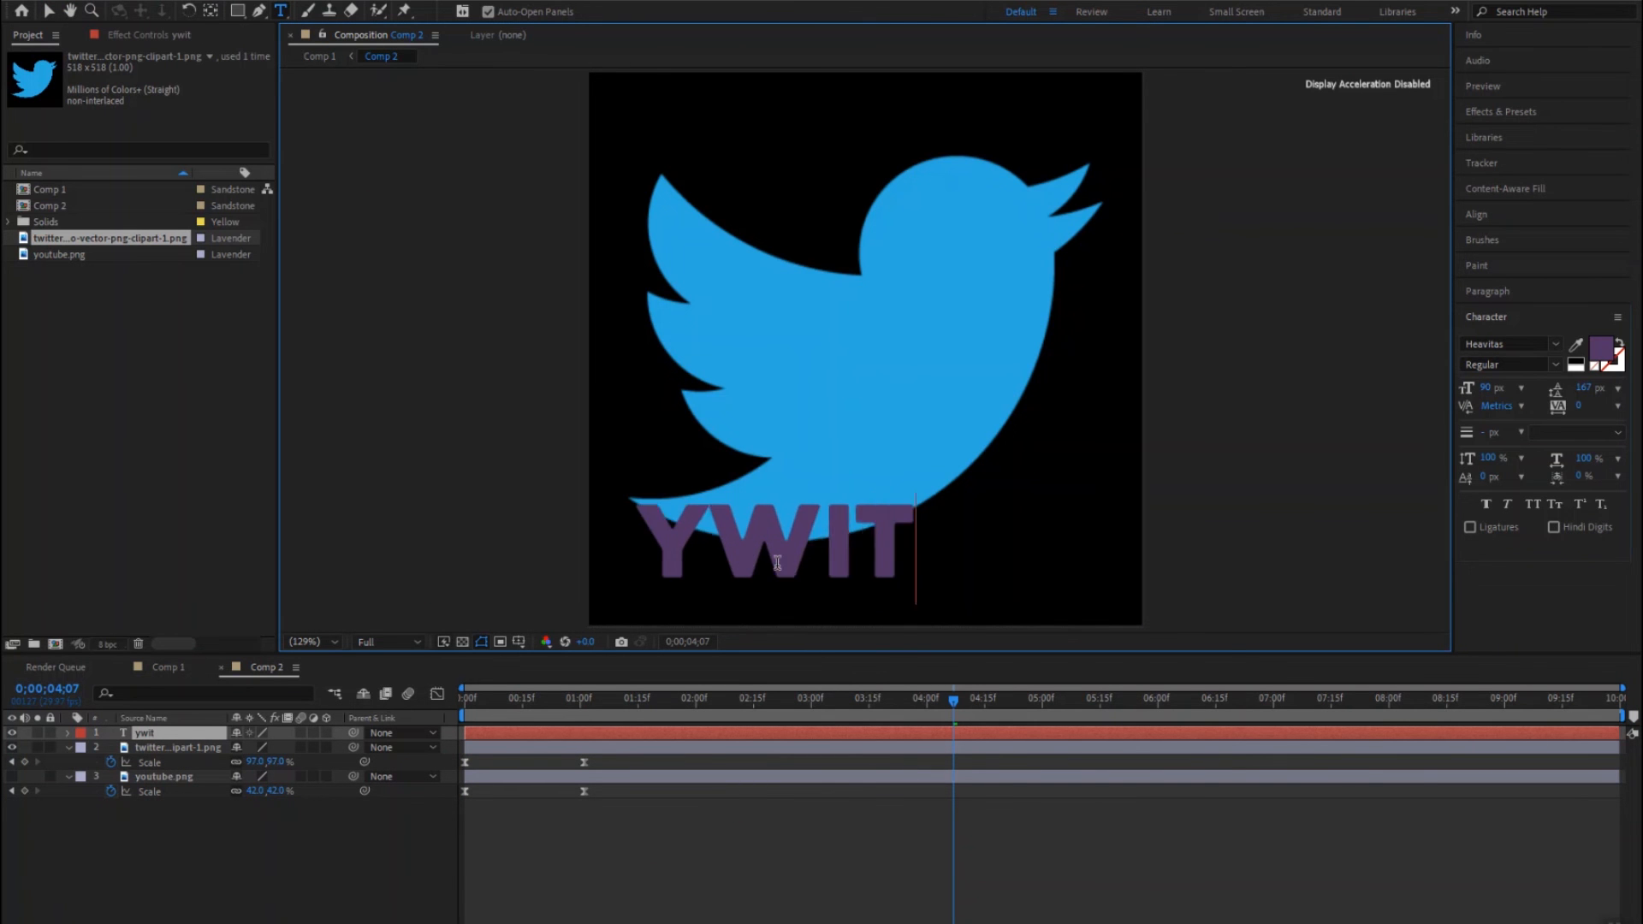
{"action": "type", "text": "ter"}
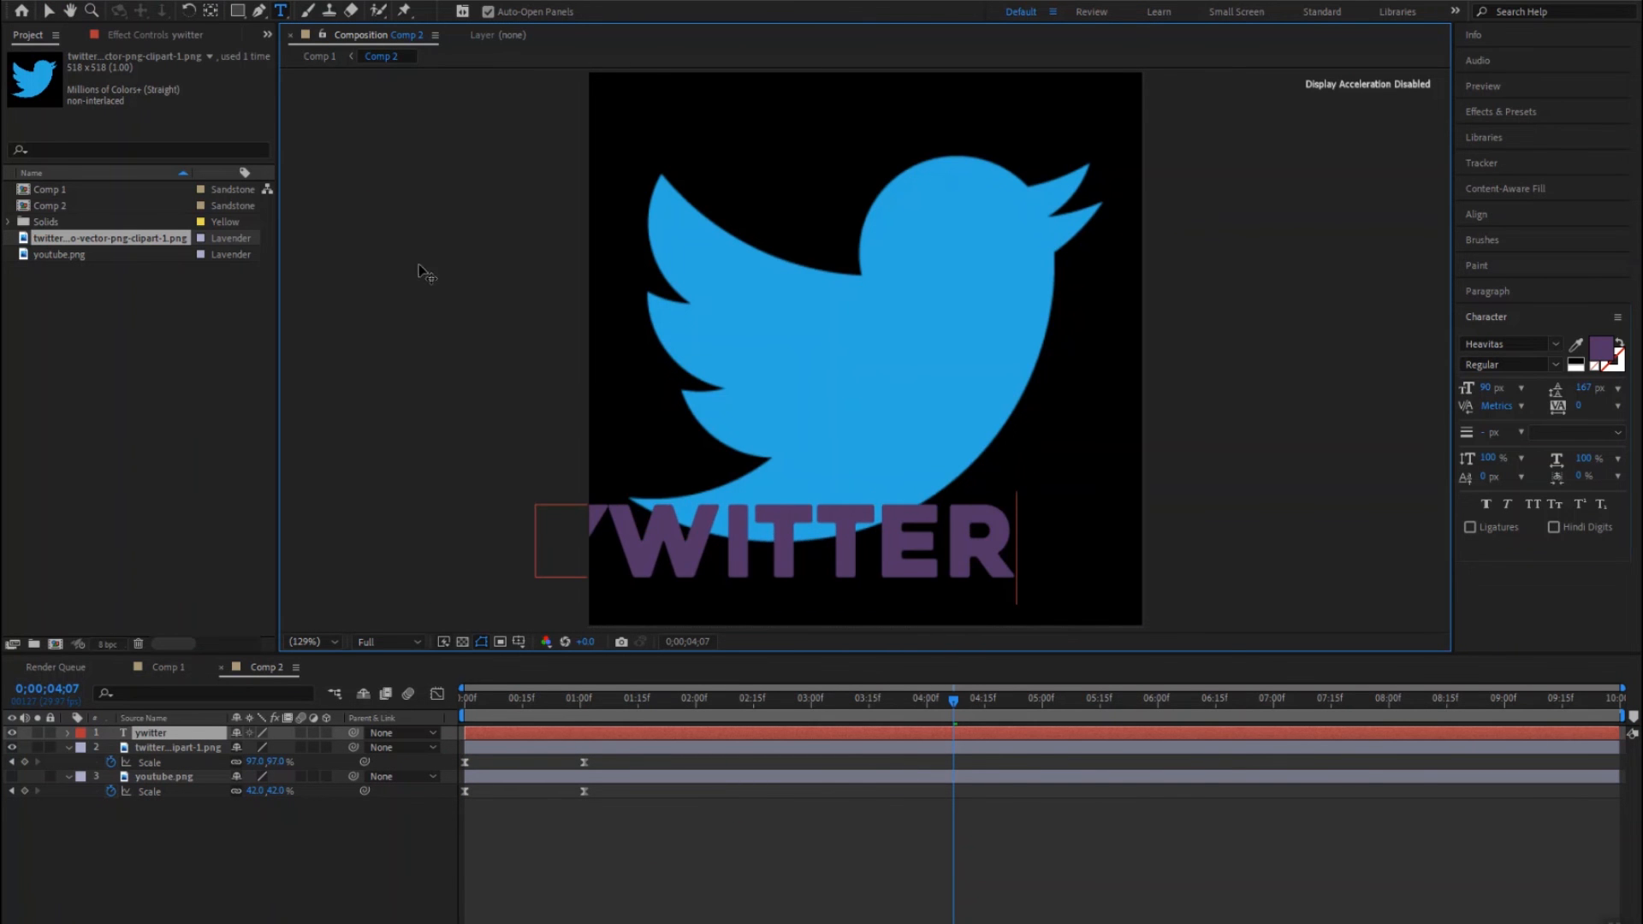
Step: Place the text below the bird and style it with a 52 px font size and white fill
{"action": "left_click", "coordinate": [47, 11]}
{"action": "left_click_drag", "start_coordinate": [844, 553], "coordinate": [912, 579]}
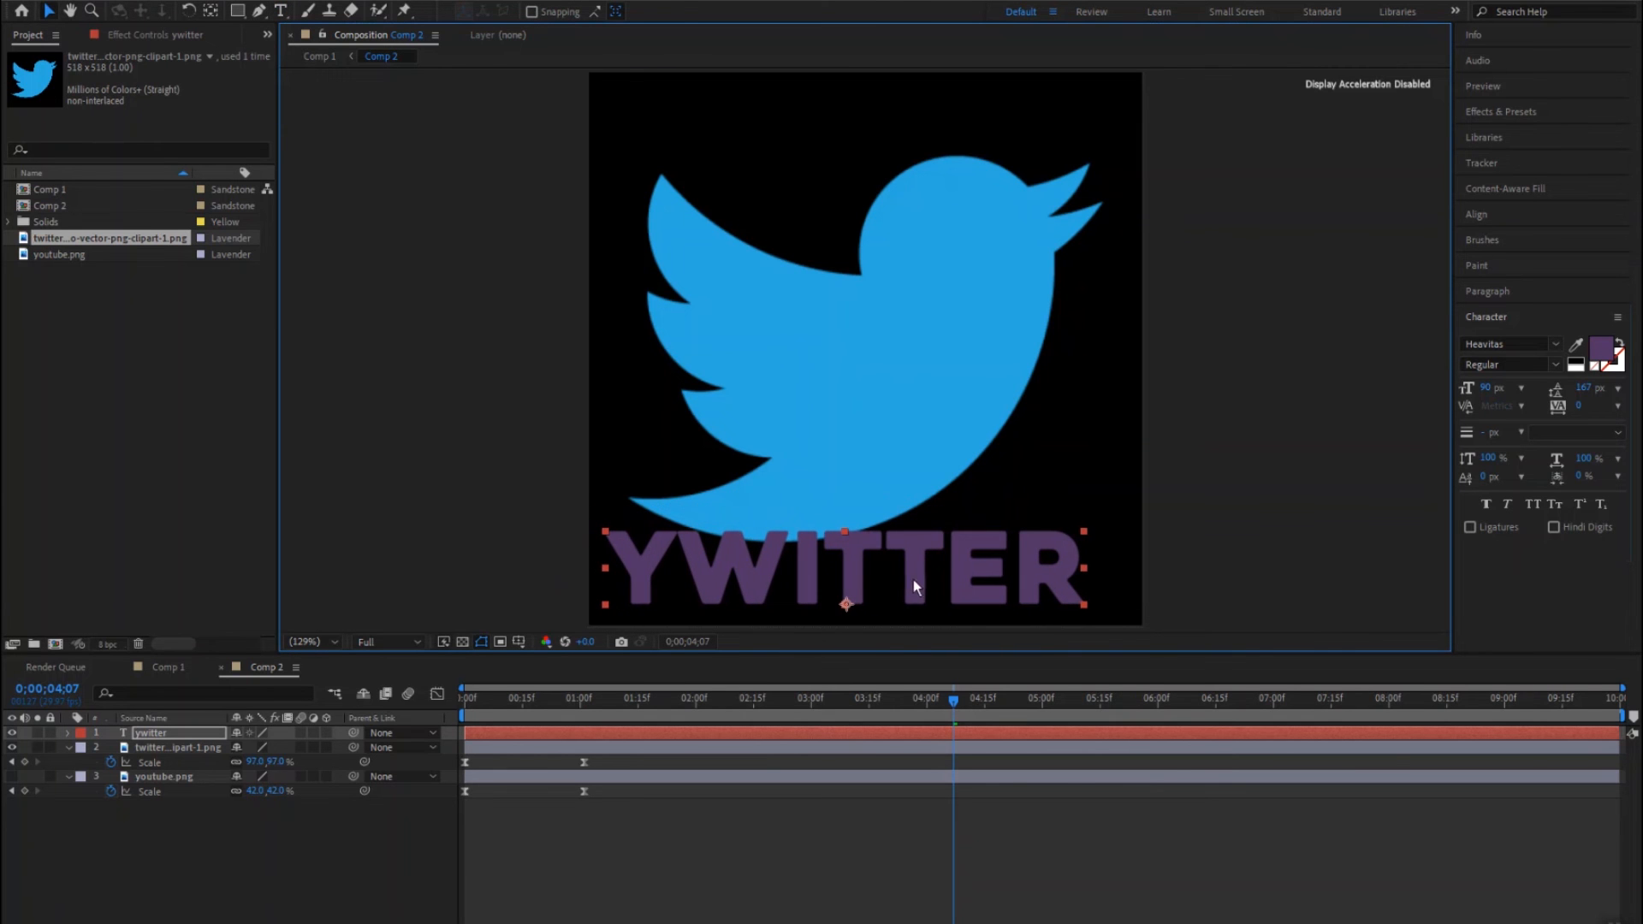
{"action": "left_click_drag", "start_coordinate": [1486, 388], "coordinate": [1452, 392]}
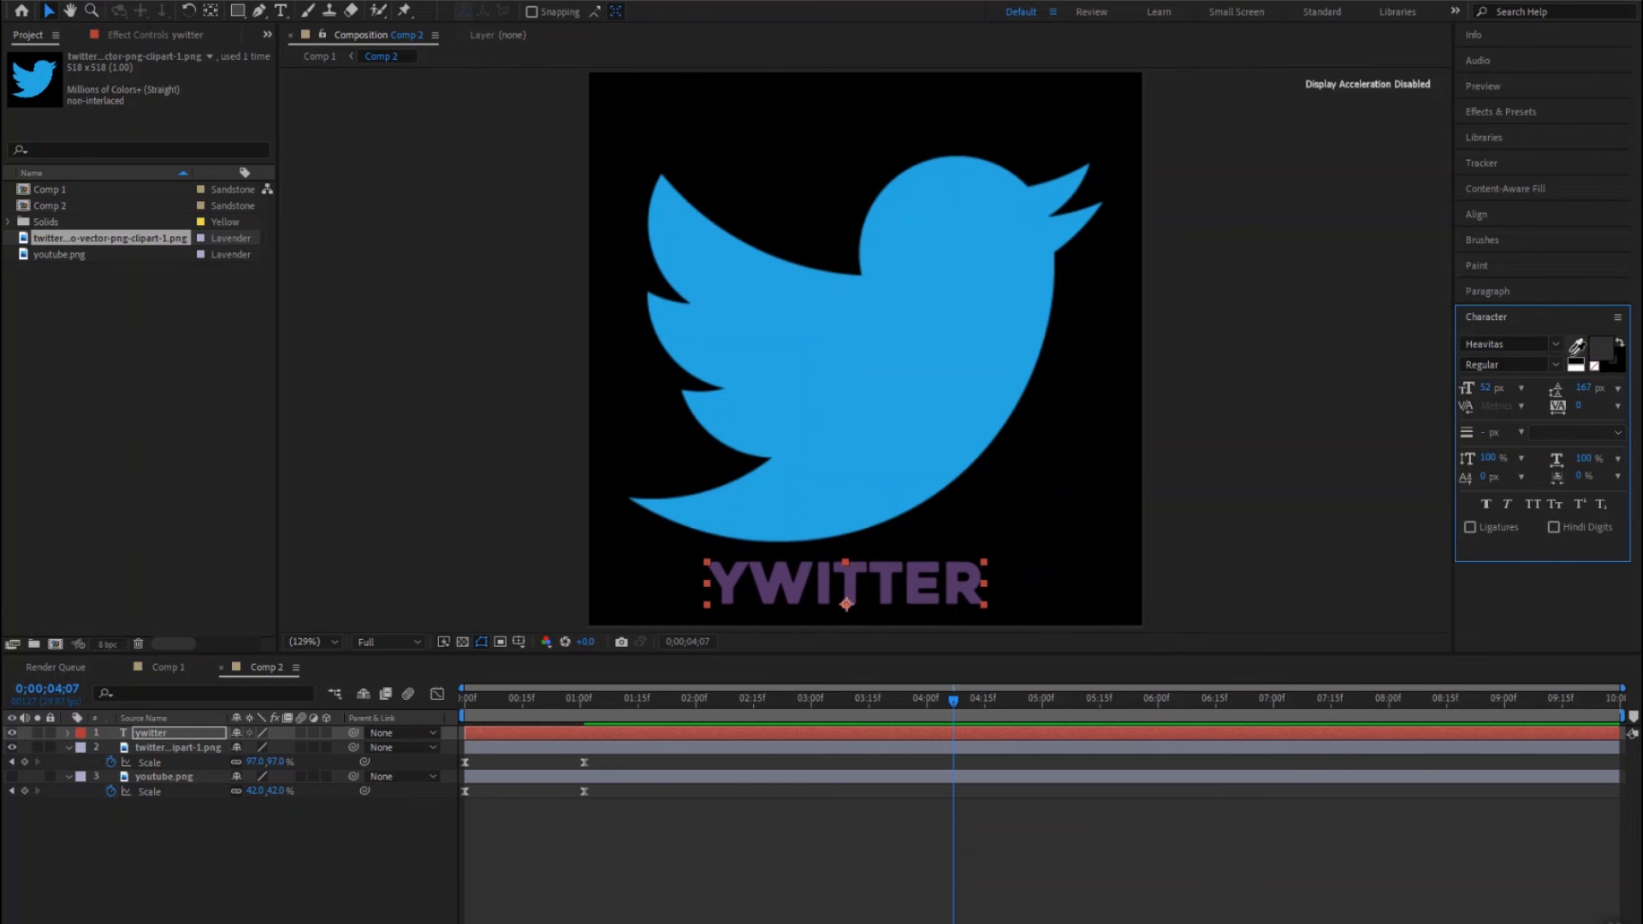
{"action": "left_click", "coordinate": [1576, 363]}
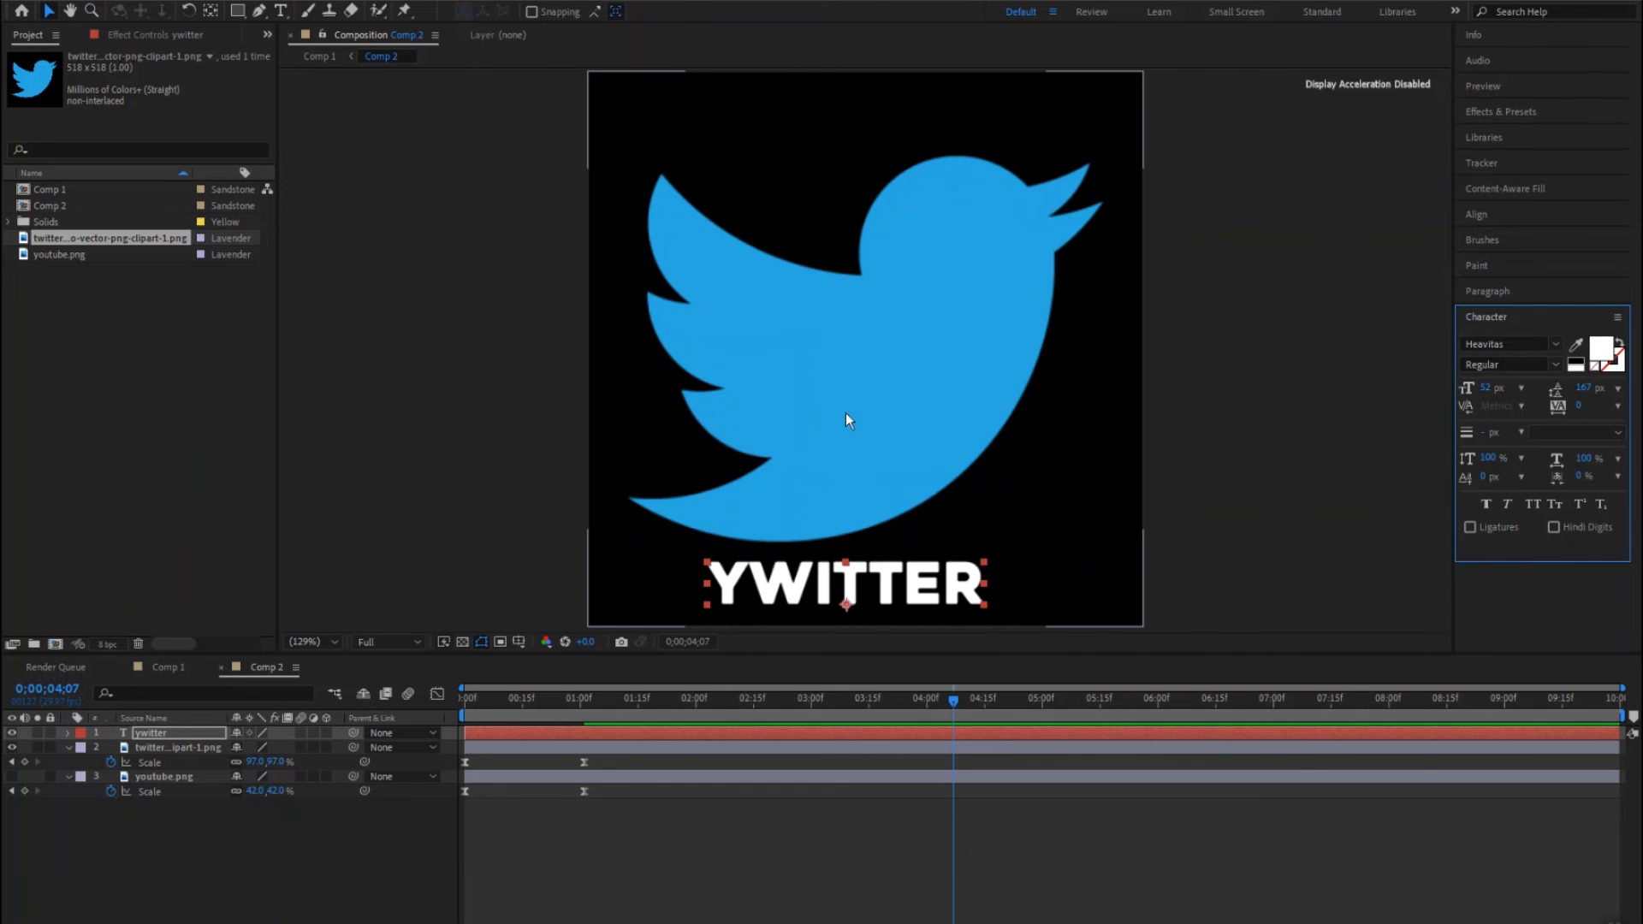
Step: Correct the text's first letter from Y to T so it reads "TWITTER"
{"action": "left_click", "coordinate": [753, 585]}
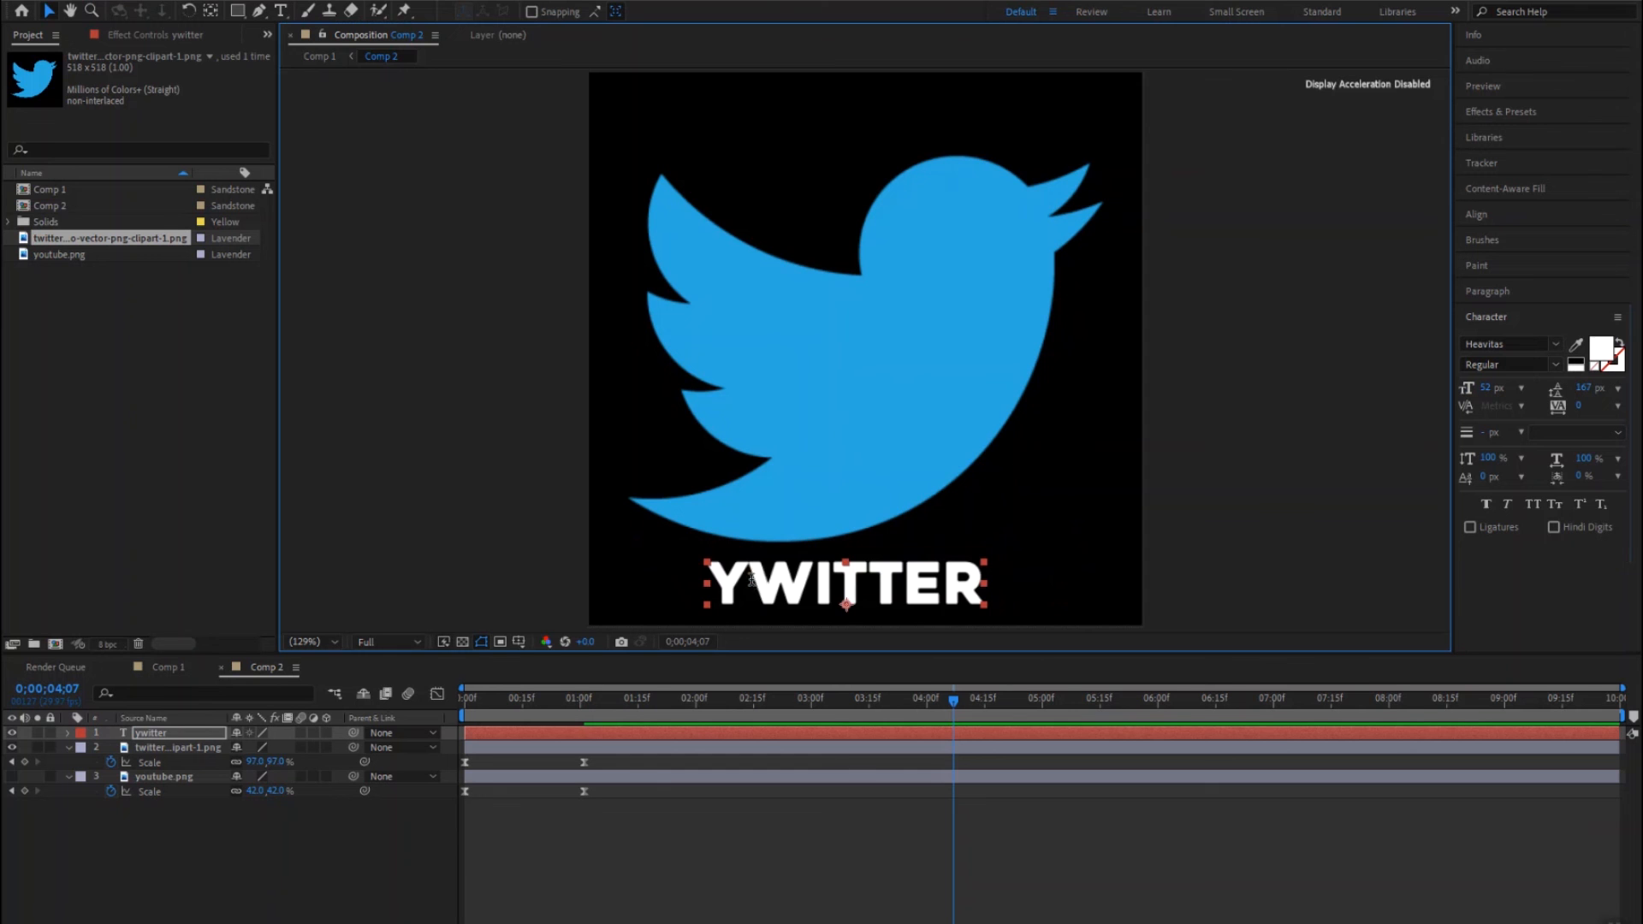
{"action": "double_click", "coordinate": [751, 581]}
{"action": "left_click", "coordinate": [749, 582]}
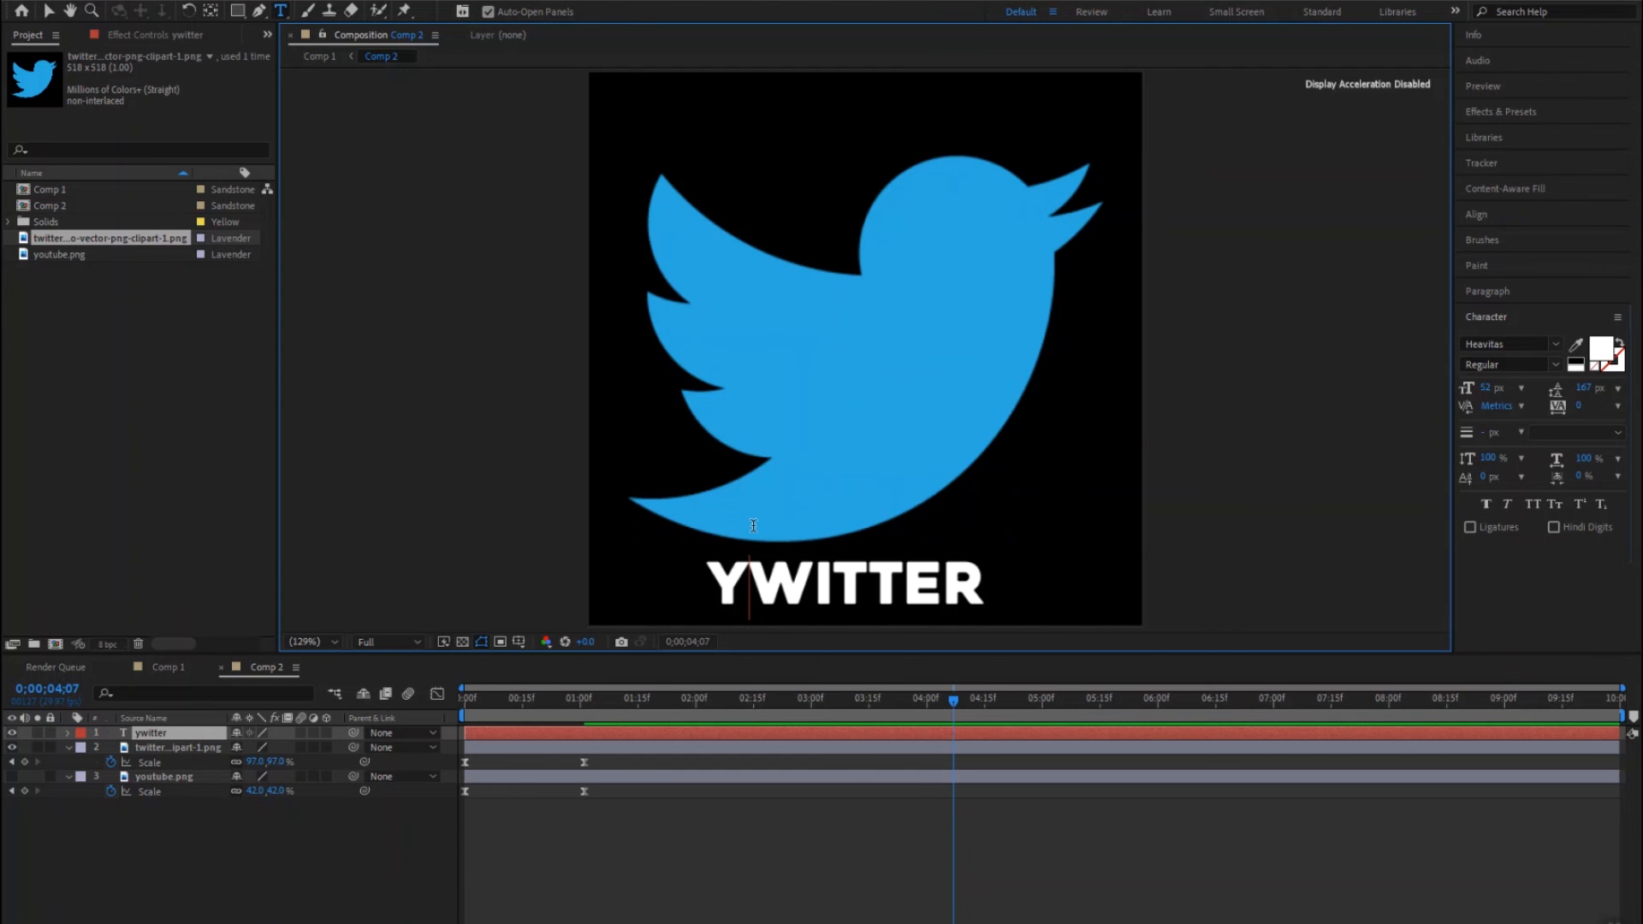
{"action": "key", "text": "BackSpace"}
{"action": "type", "text": "T"}
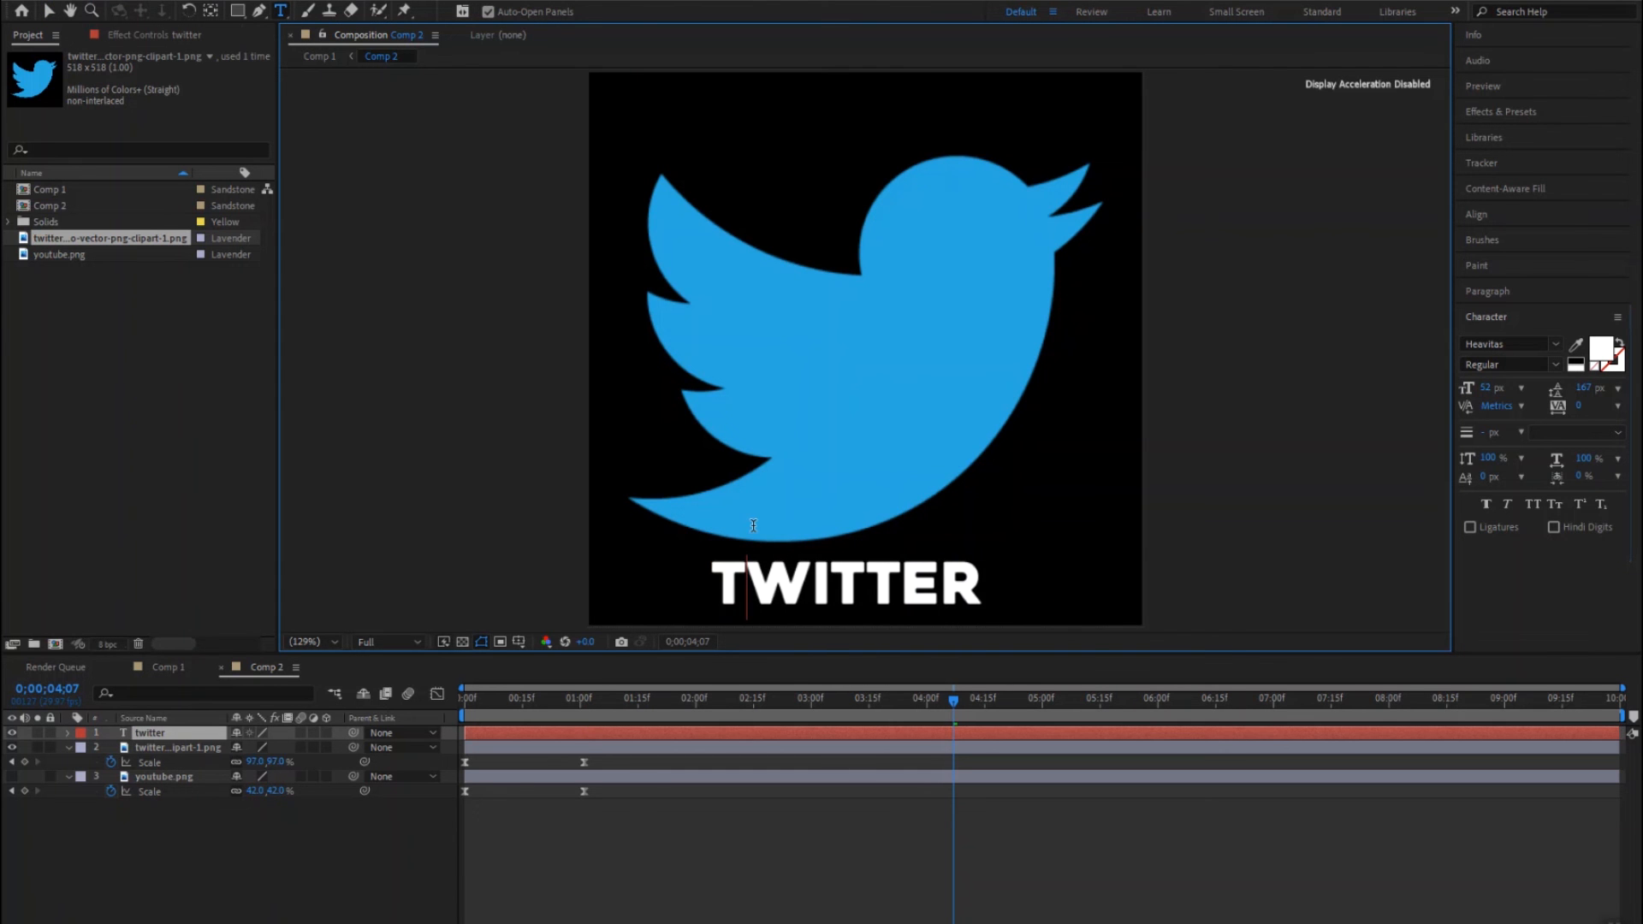
{"action": "left_click", "coordinate": [408, 848]}
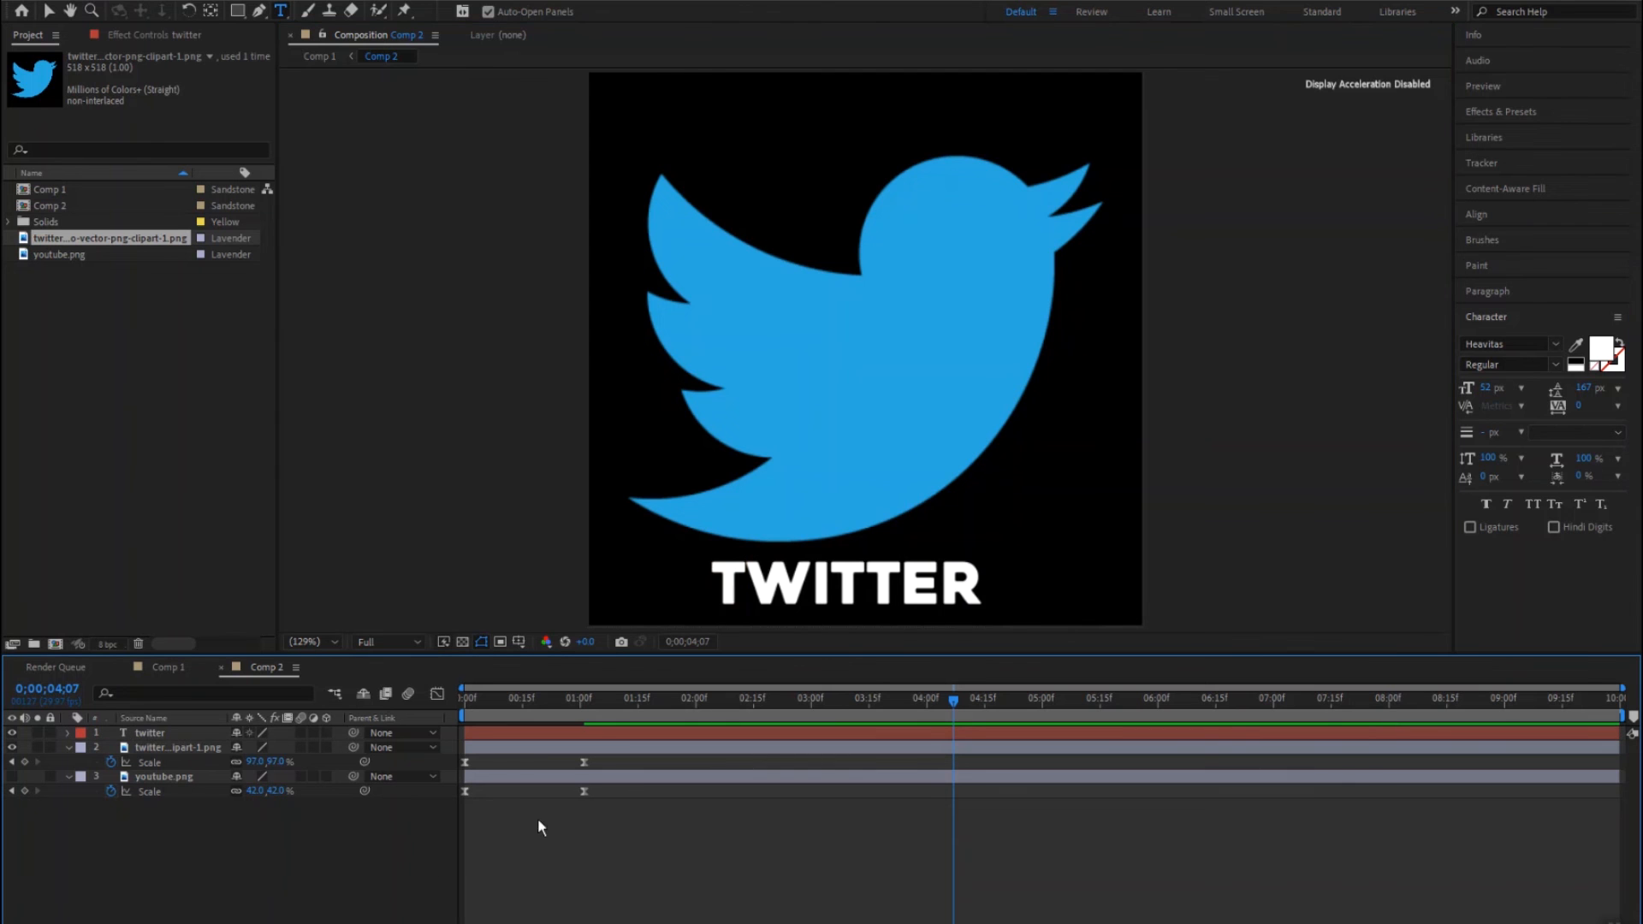
Step: Copy the Twitter logo layer's Scale keyframes onto the text layer at the start of Comp 2 and return to Comp 1
{"action": "left_click", "coordinate": [142, 735]}
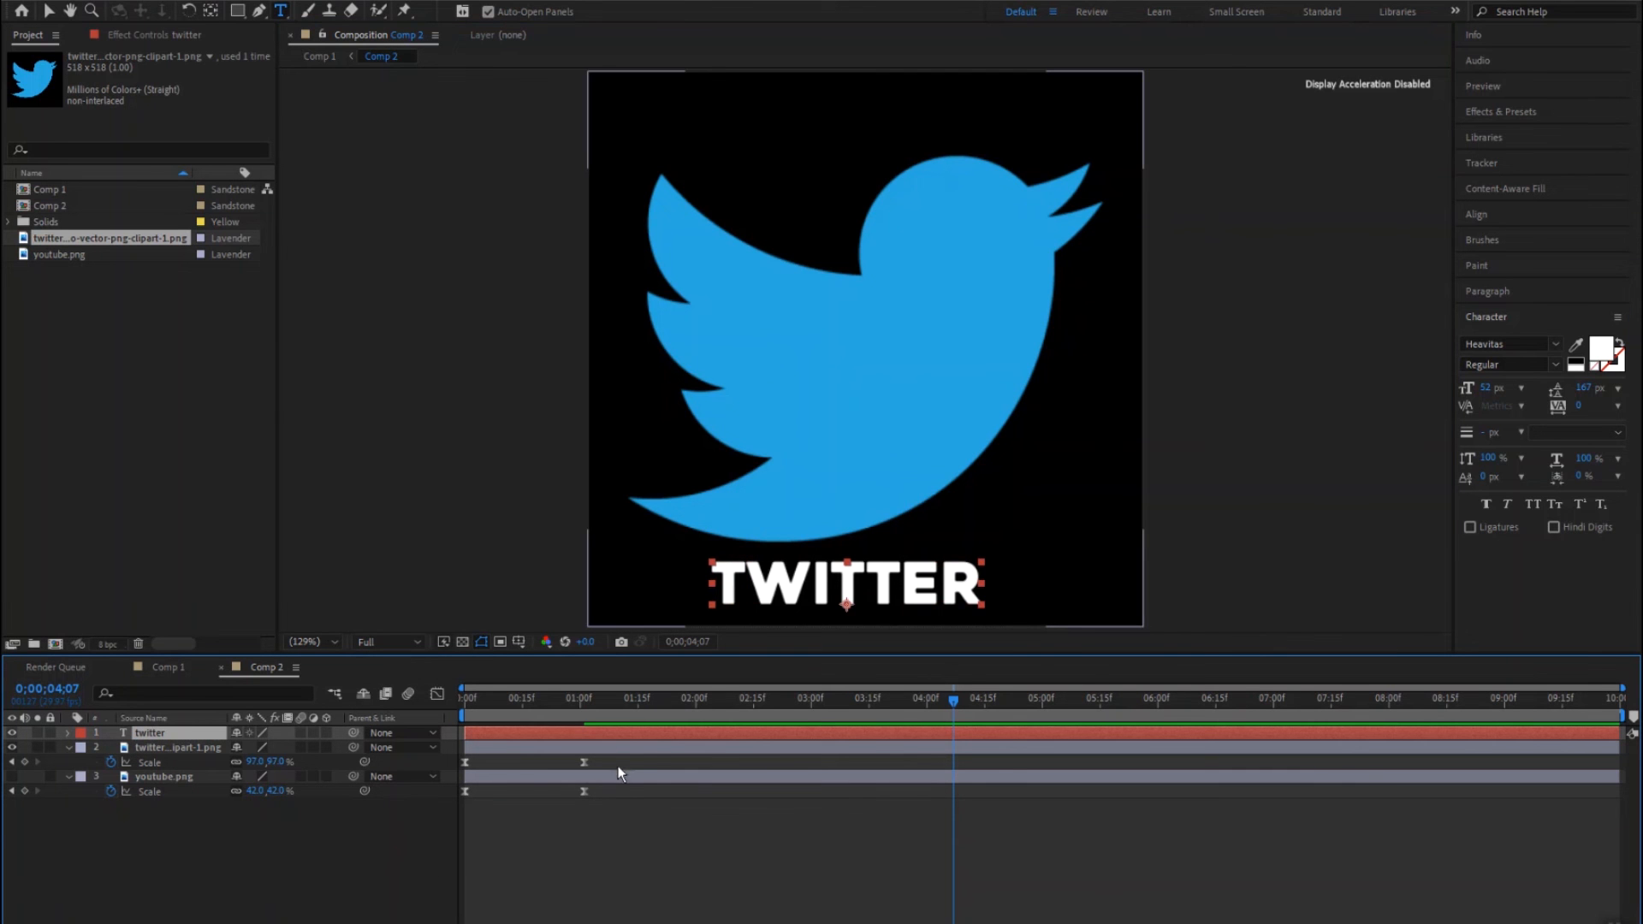
{"action": "key", "text": "j"}
{"action": "key", "text": "j"}
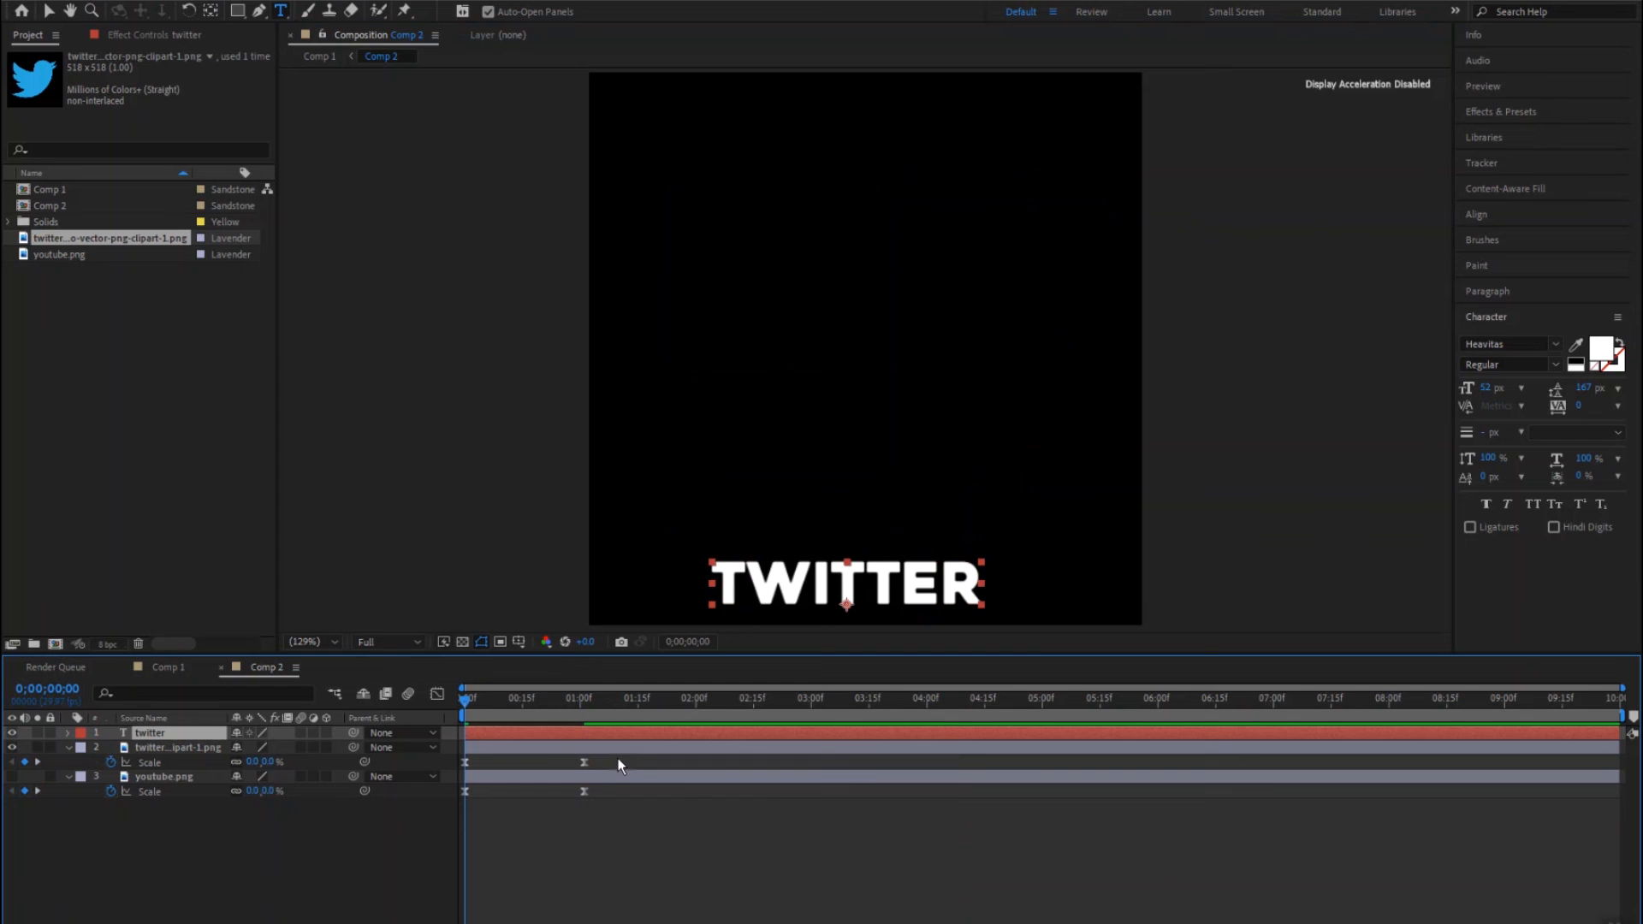
{"action": "left_click_drag", "start_coordinate": [618, 759], "coordinate": [457, 768]}
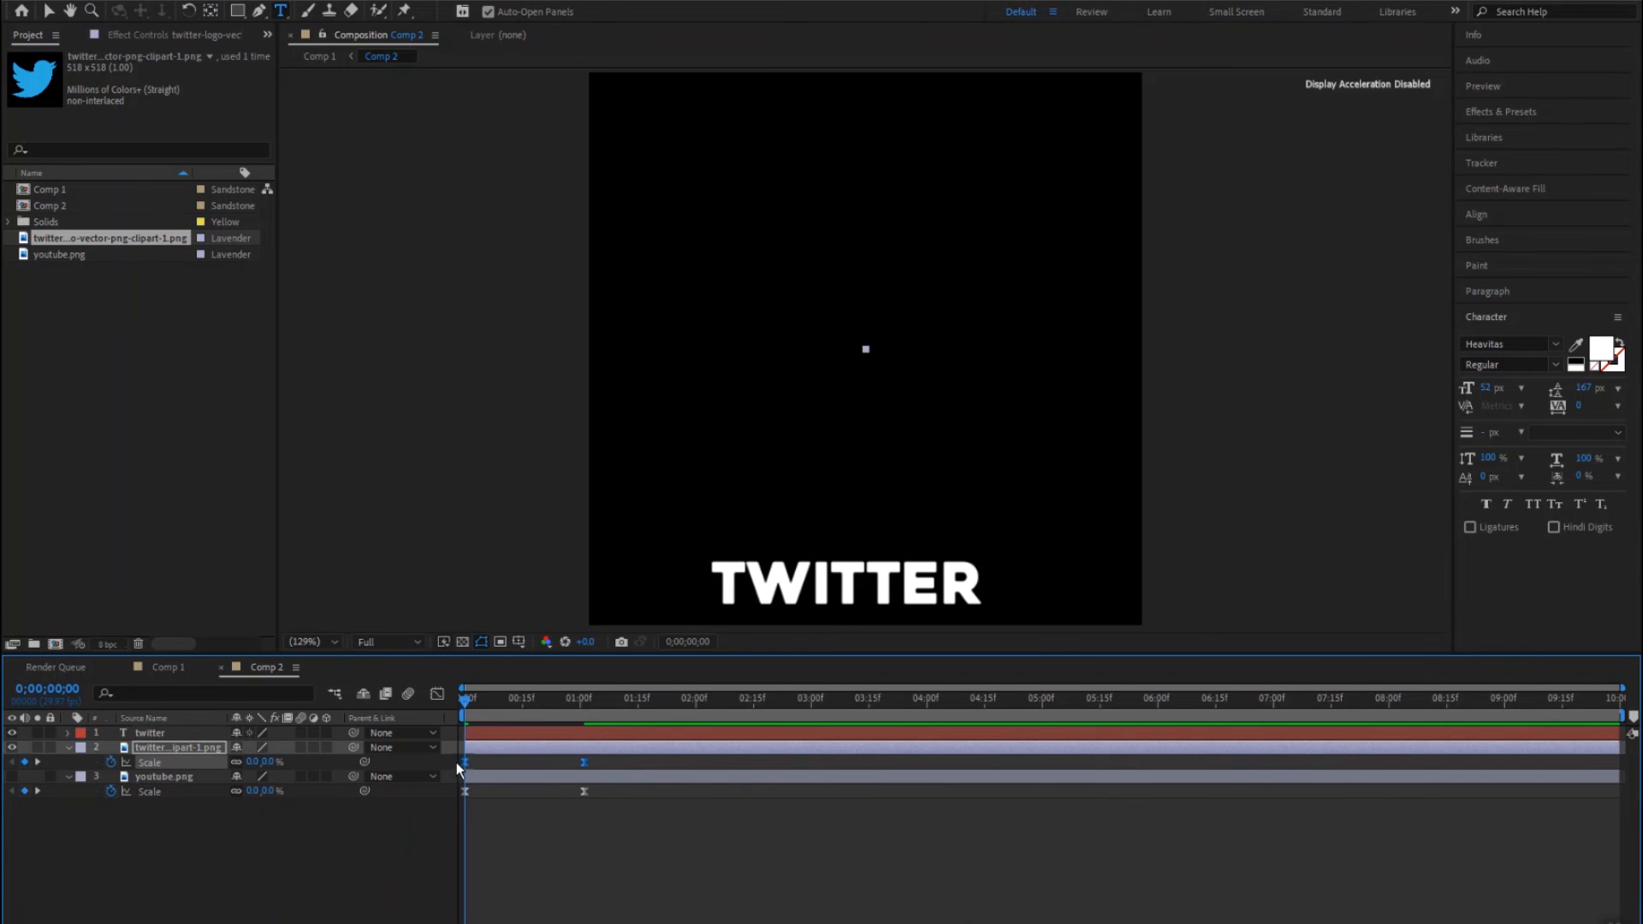
{"action": "left_click", "coordinate": [476, 733]}
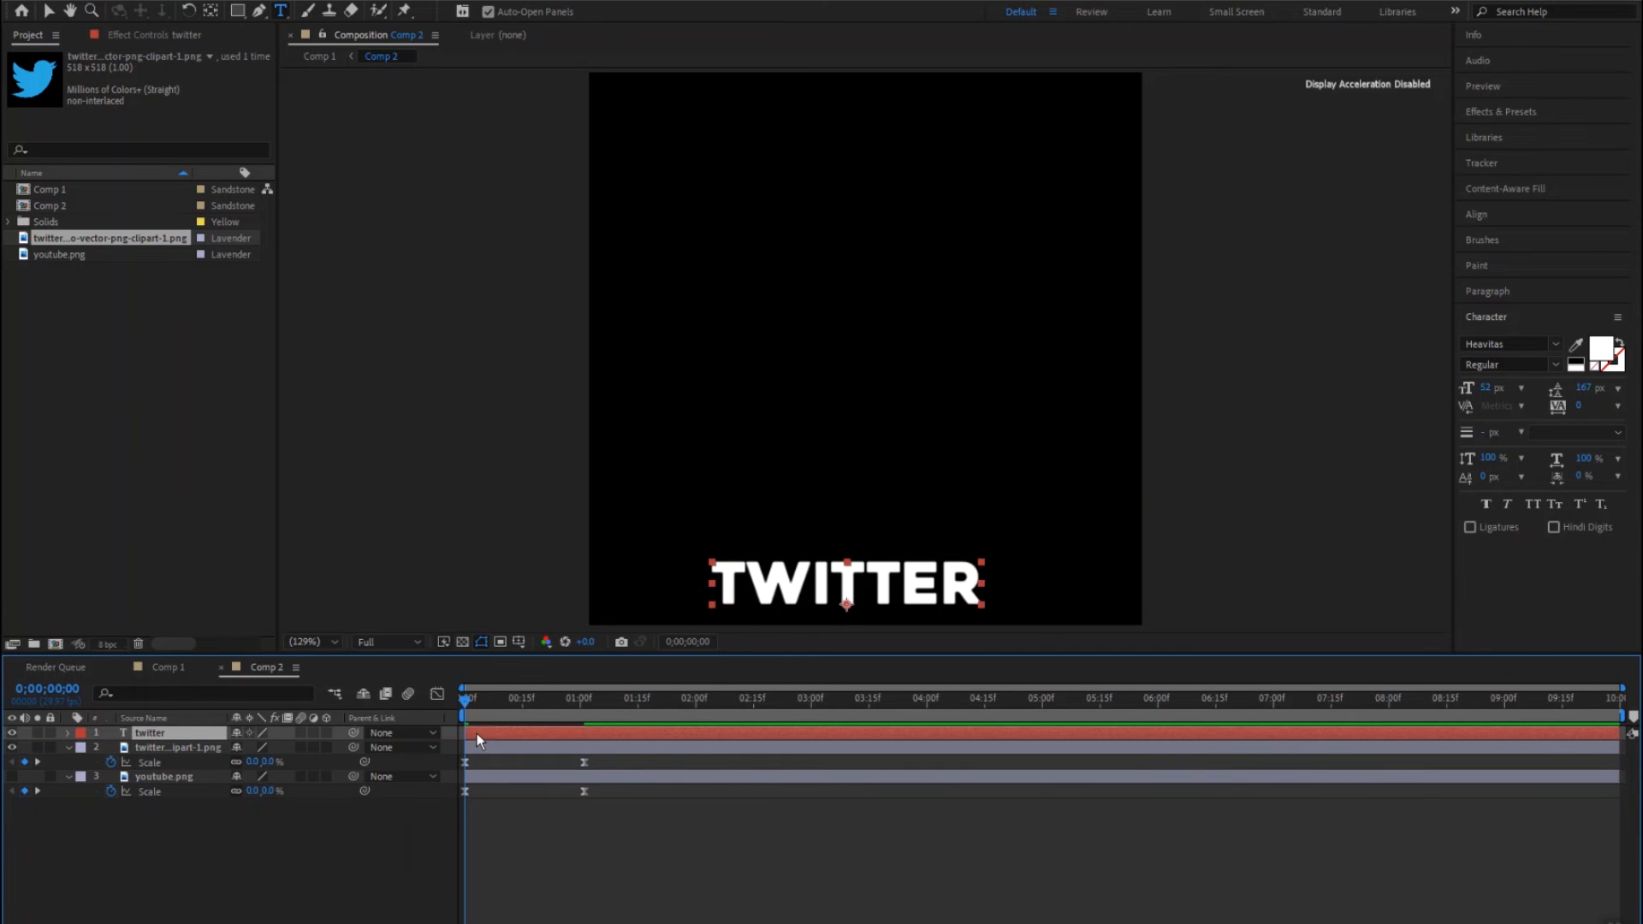
{"action": "key", "text": "ctrl+v"}
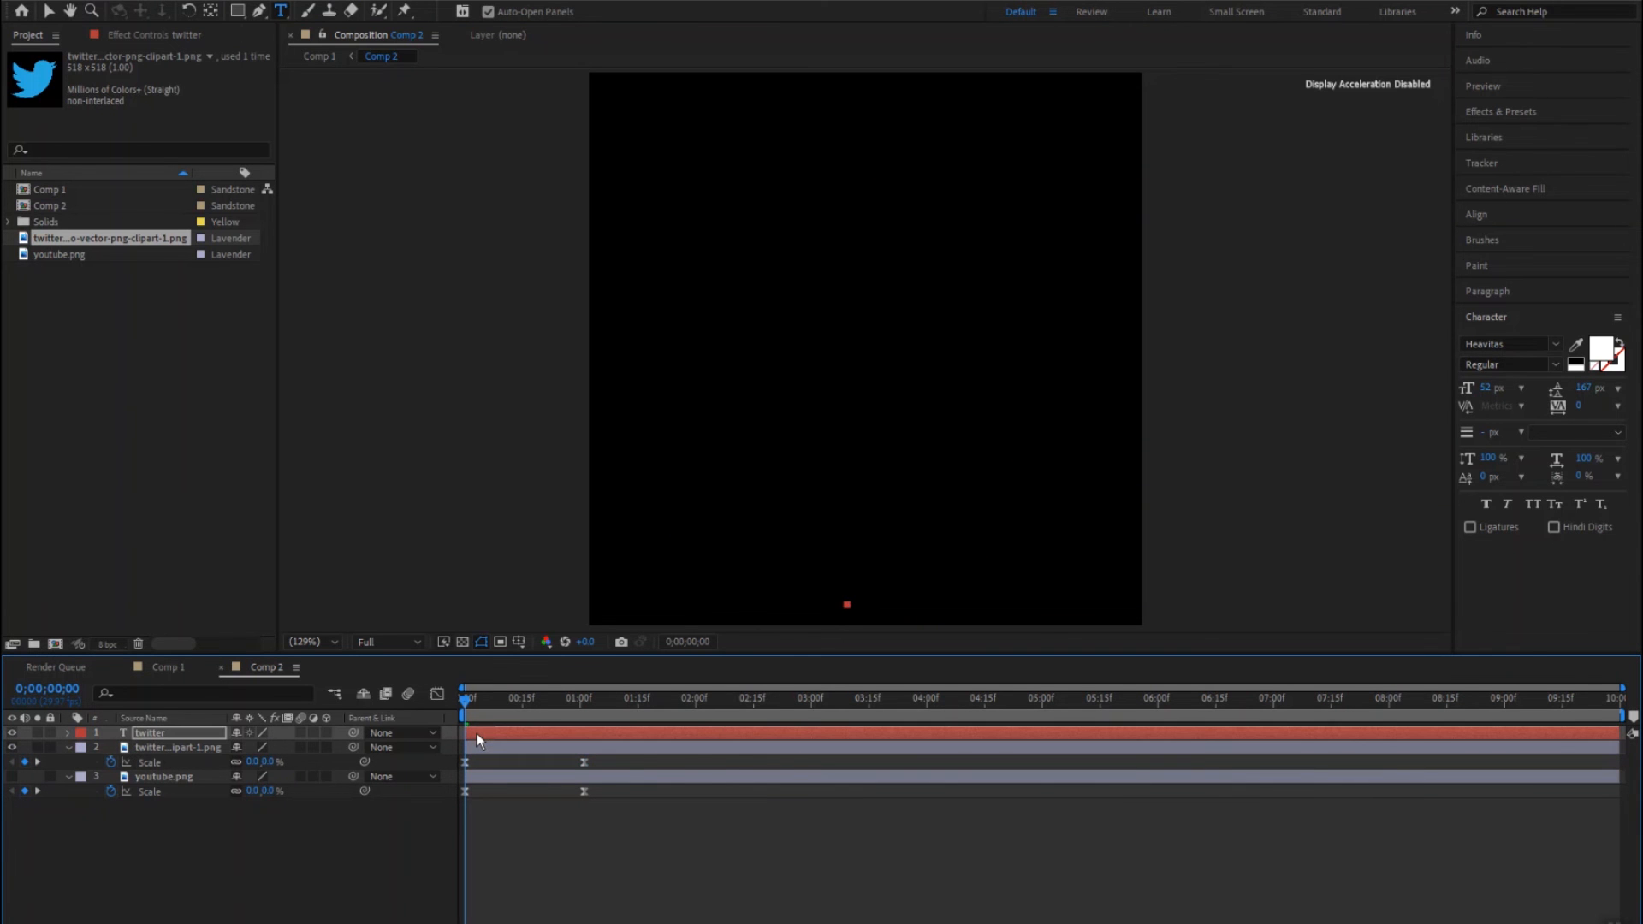
{"action": "left_click", "coordinate": [168, 667]}
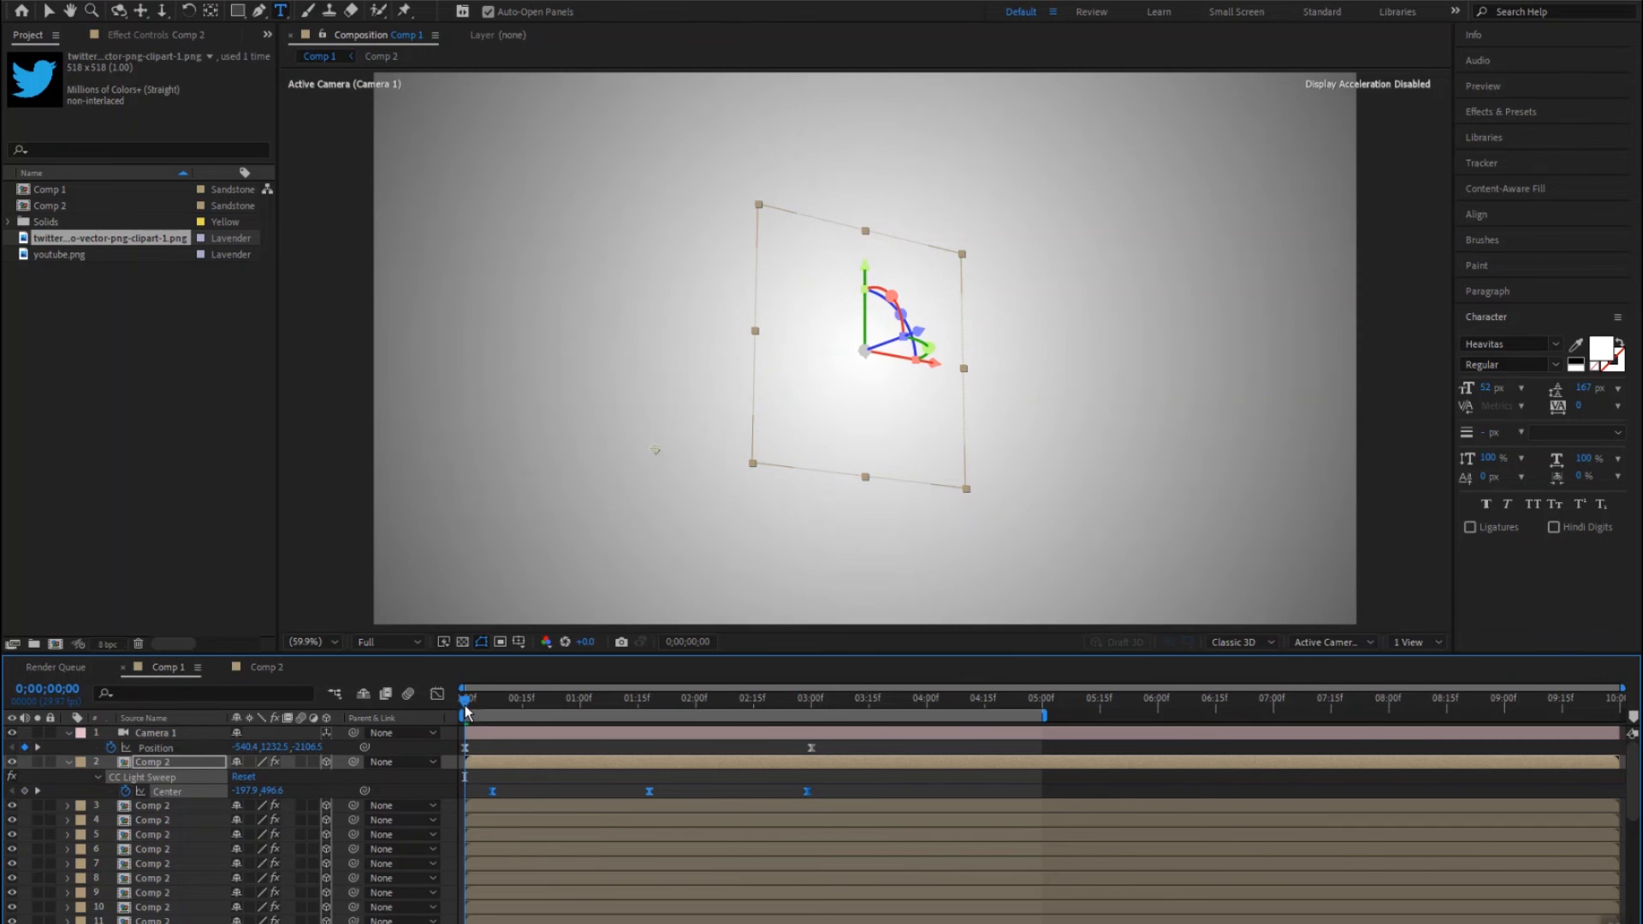
Step: Preview the Comp 1 animation from the start and select the TWITTER text layer in Comp 2
{"action": "key", "text": "space"}
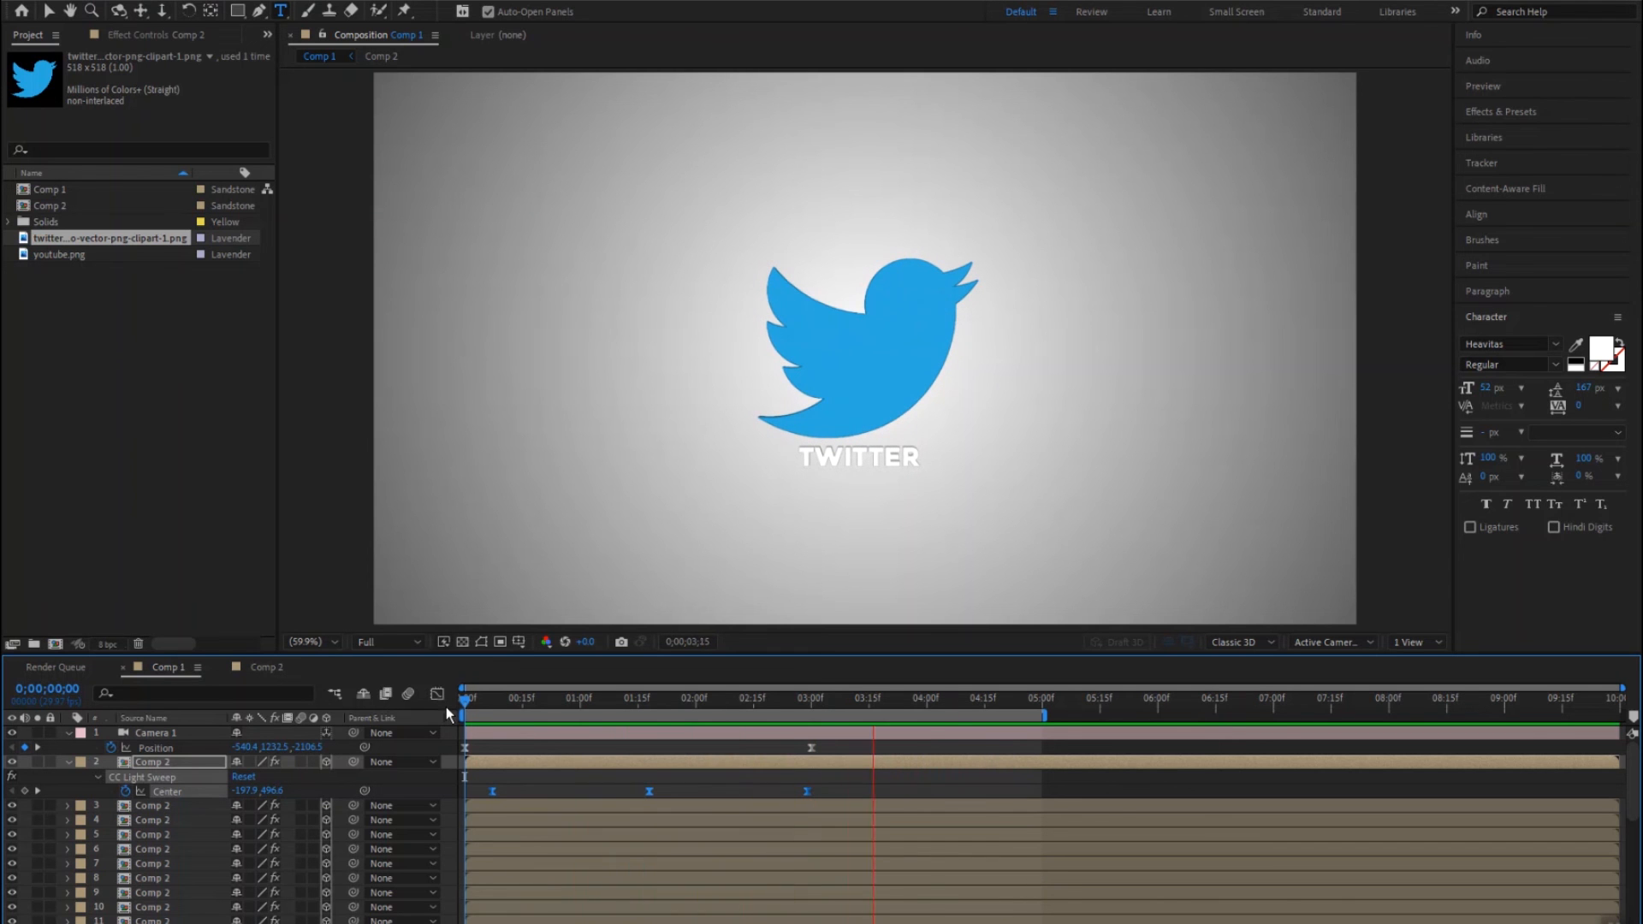
{"action": "key", "text": "space"}
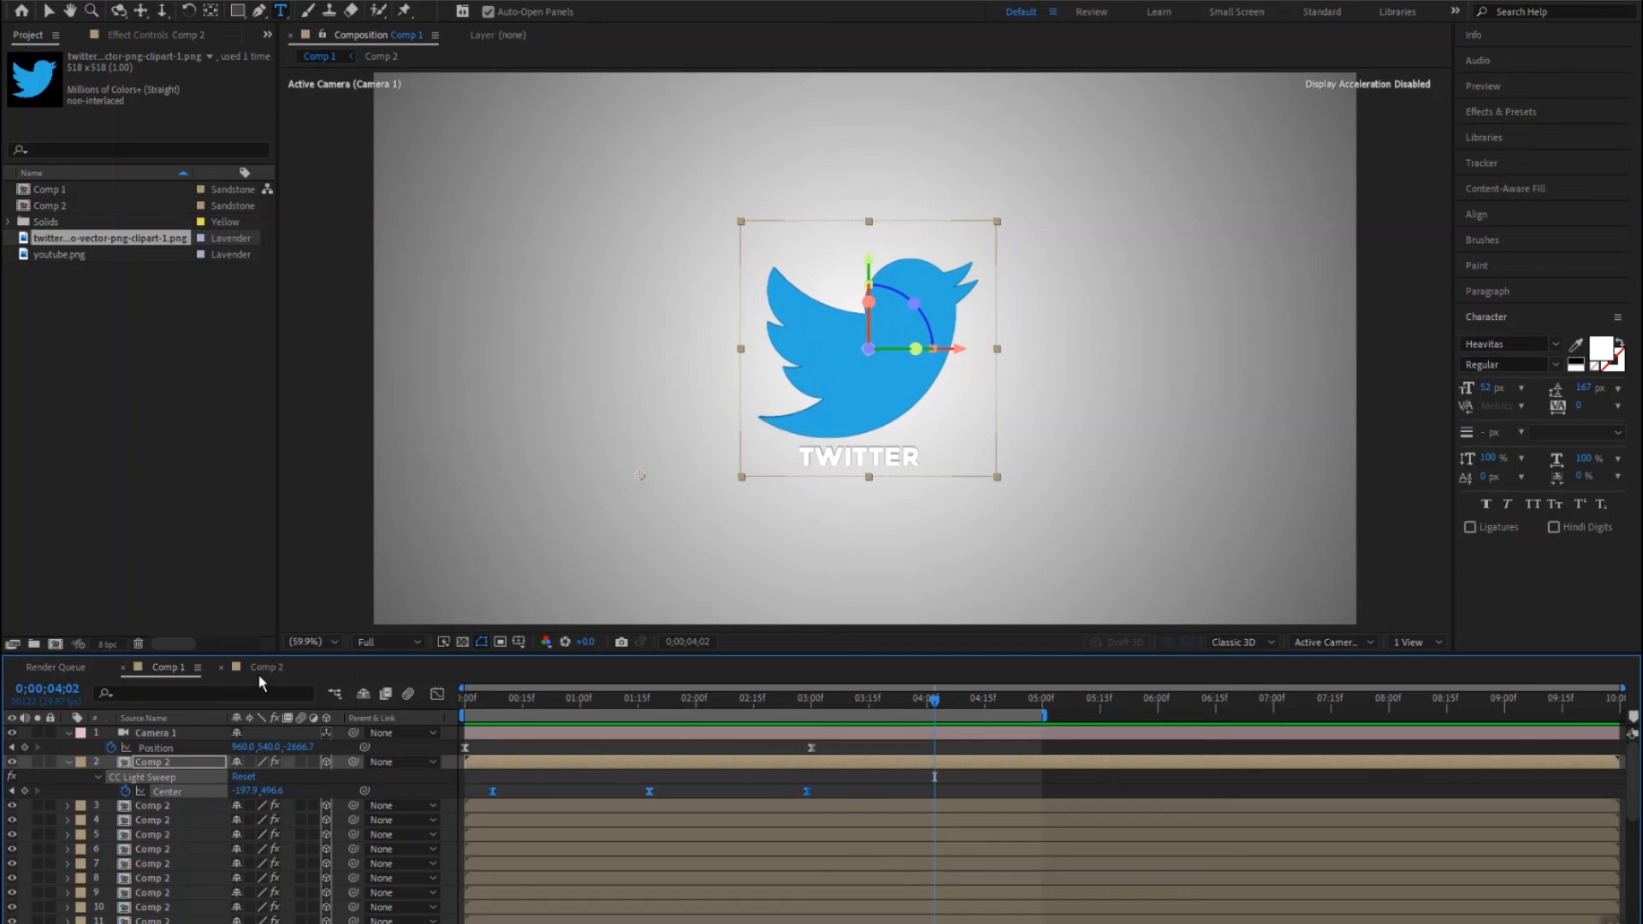
{"action": "left_click", "coordinate": [259, 670]}
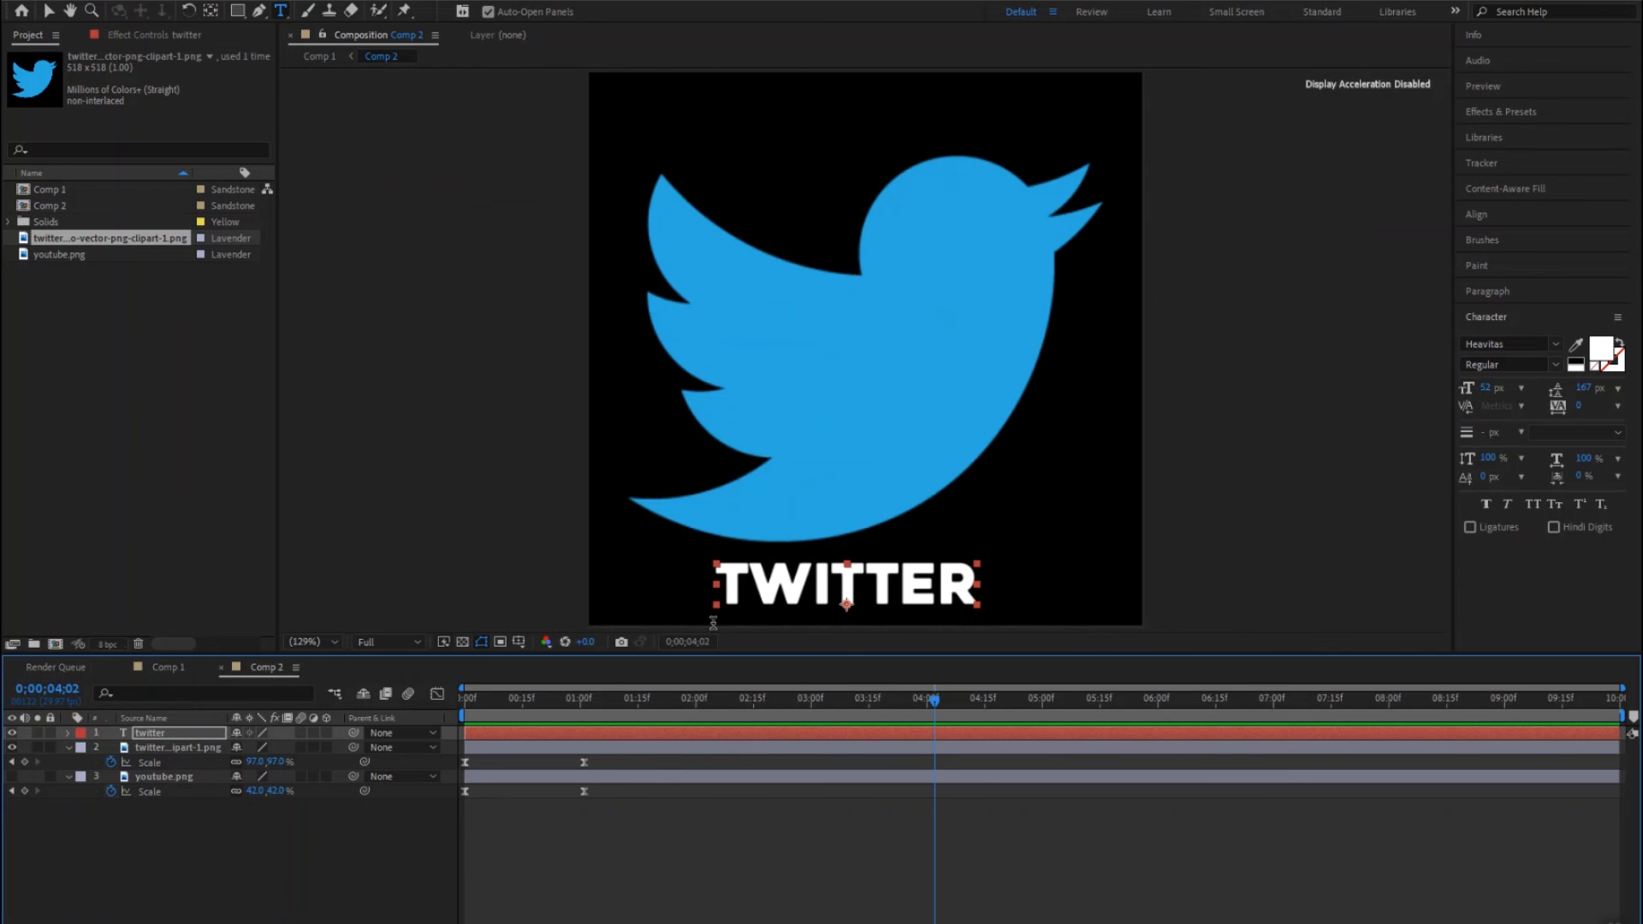
{"action": "left_click", "coordinate": [151, 735]}
Step: Try black (000000) as the fill color of the TWITTER text
{"action": "left_click", "coordinate": [1600, 348]}
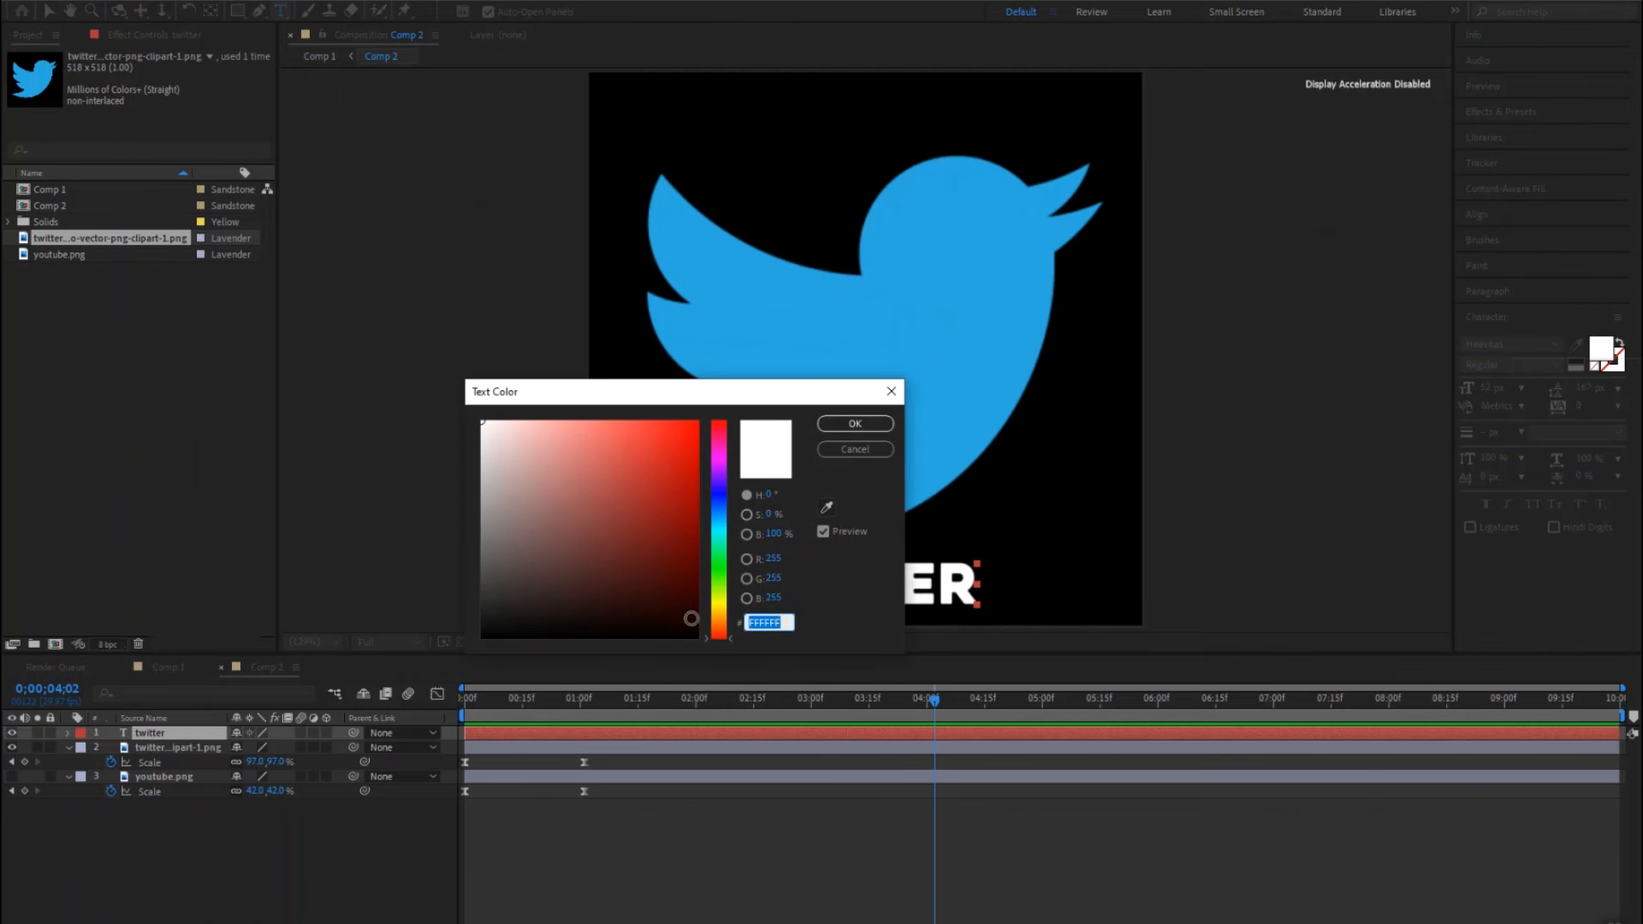
{"action": "left_click_drag", "start_coordinate": [694, 621], "coordinate": [700, 657]}
{"action": "left_click", "coordinate": [855, 422]}
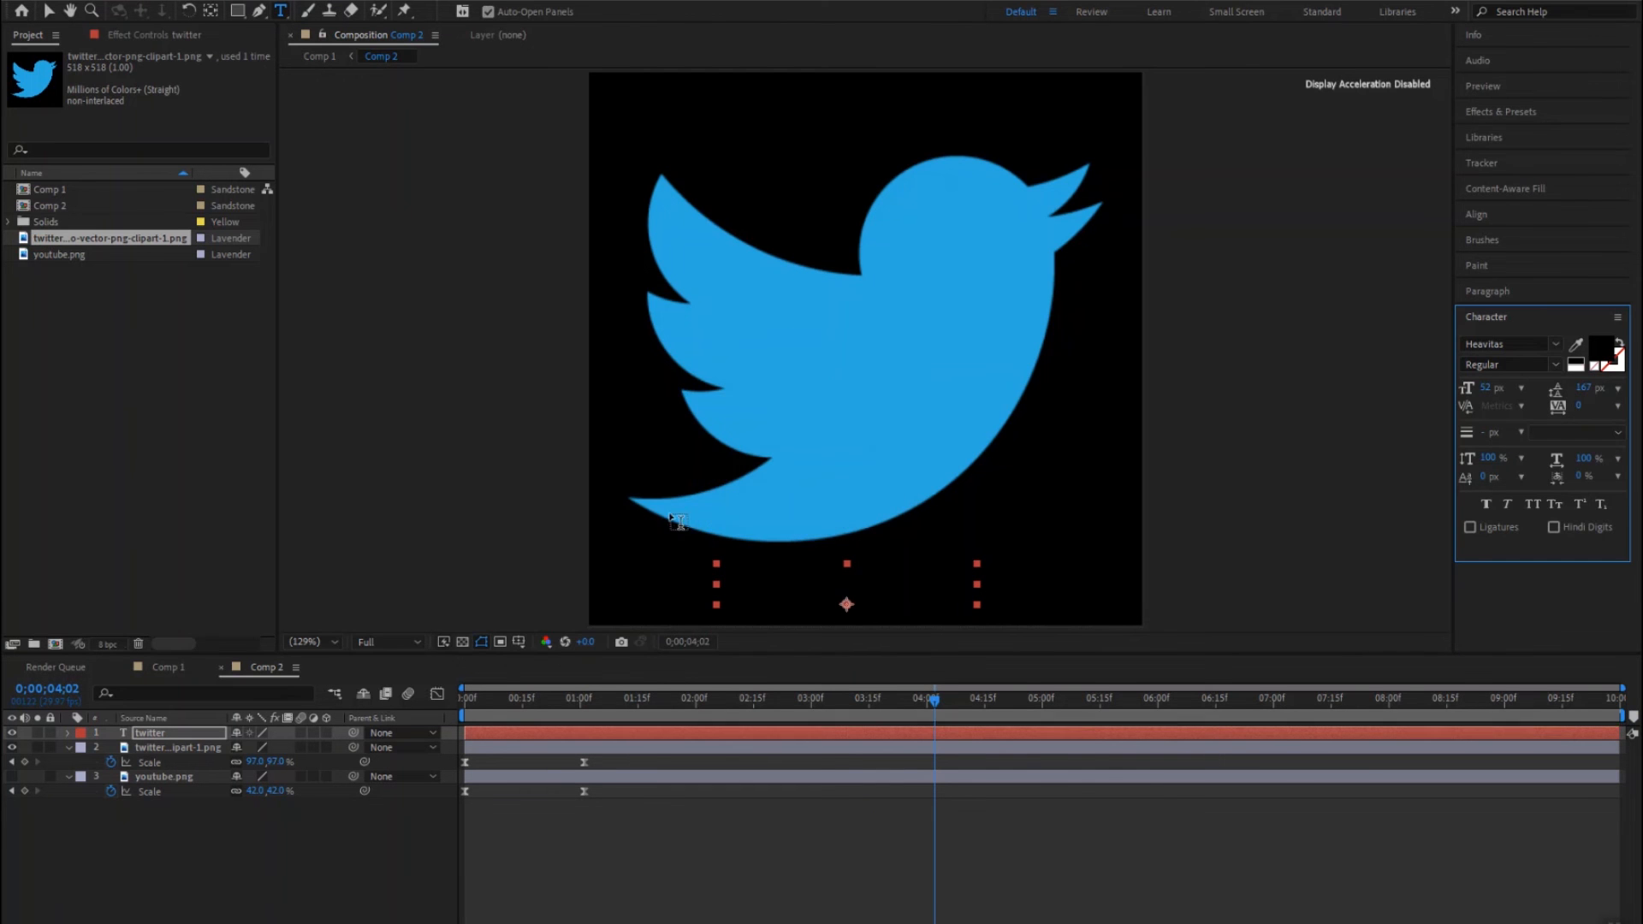
Step: Fill the TWITTER text with blue 2AA9E0 sampled from the bird logo and return to the start of Comp 1
{"action": "left_click", "coordinate": [1593, 350]}
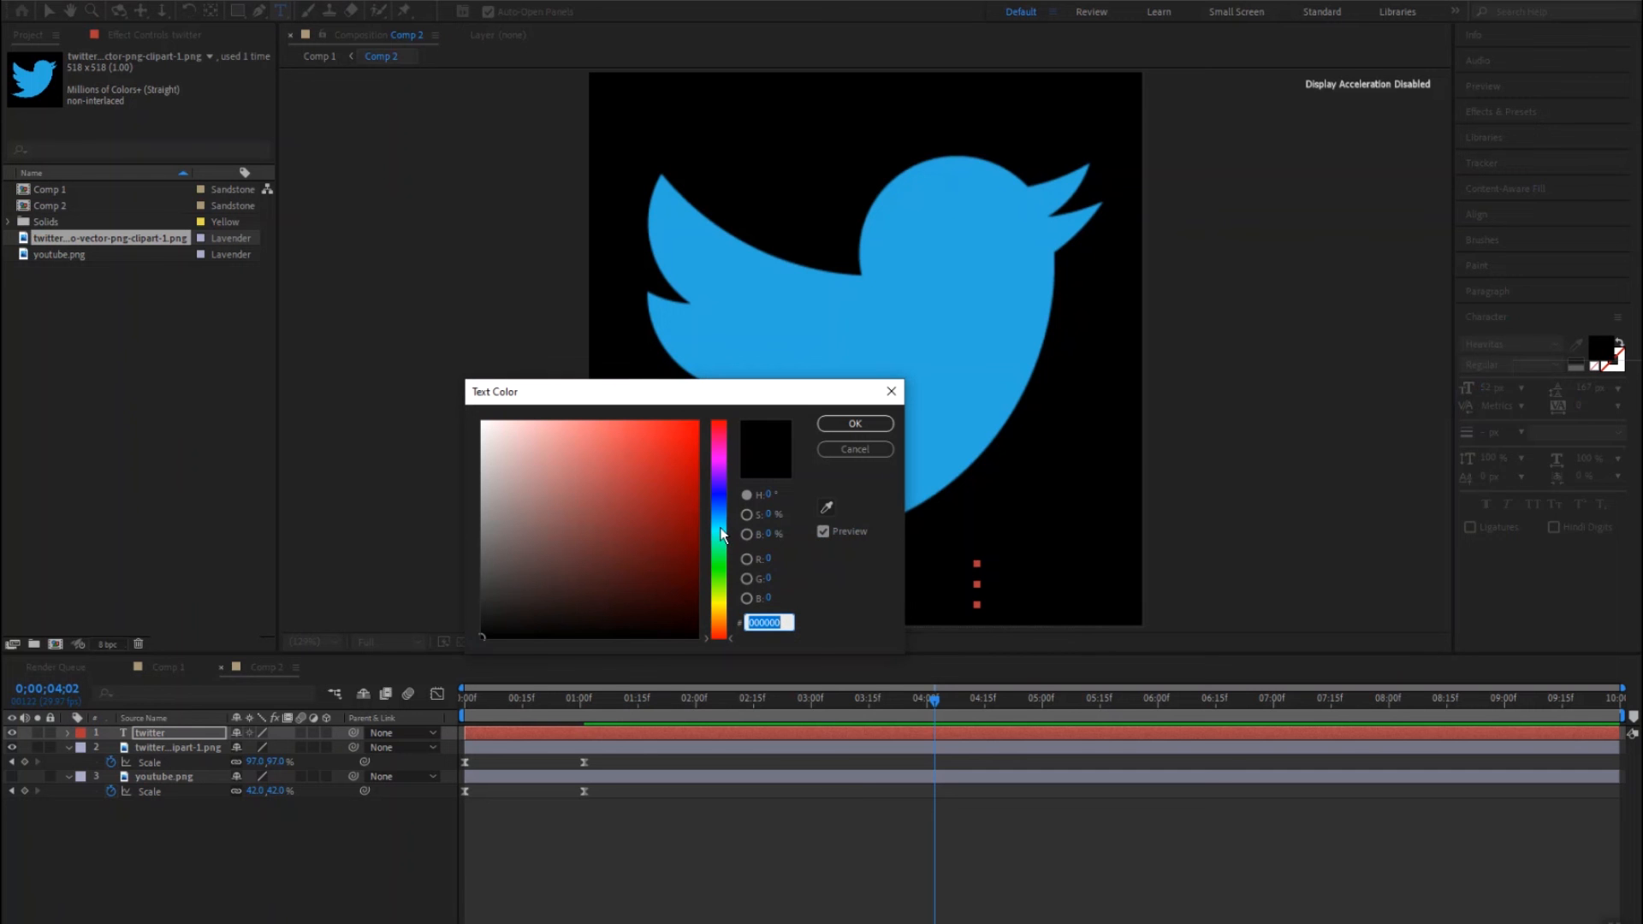
{"action": "left_click", "coordinate": [825, 509]}
{"action": "left_click", "coordinate": [972, 316]}
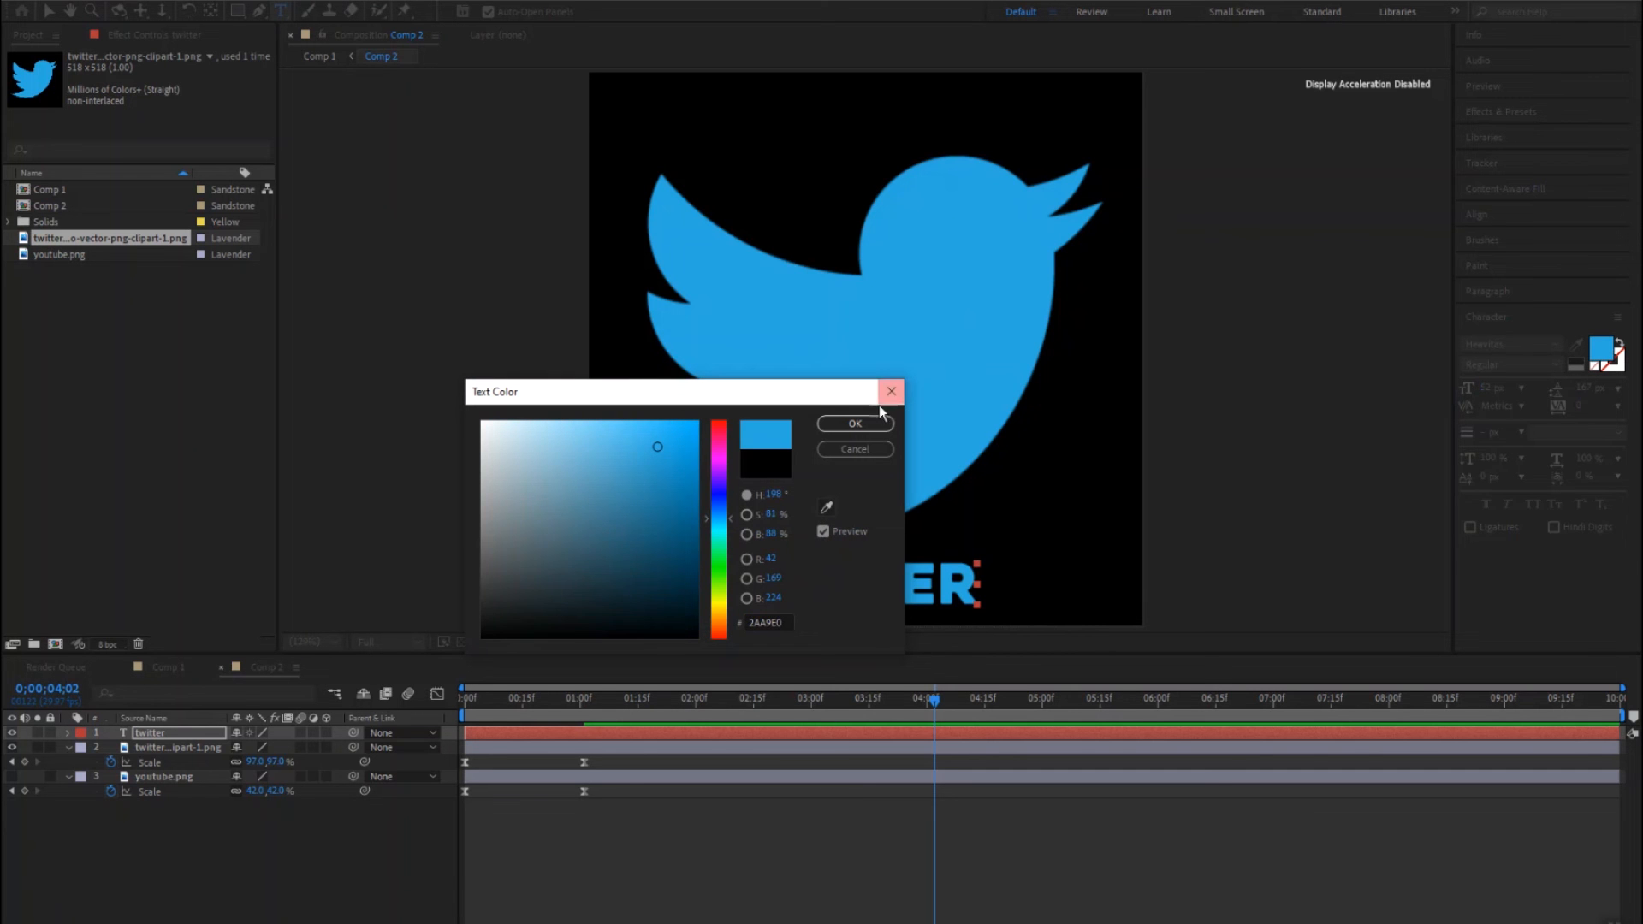
{"action": "left_click", "coordinate": [854, 423]}
{"action": "left_click", "coordinate": [164, 667]}
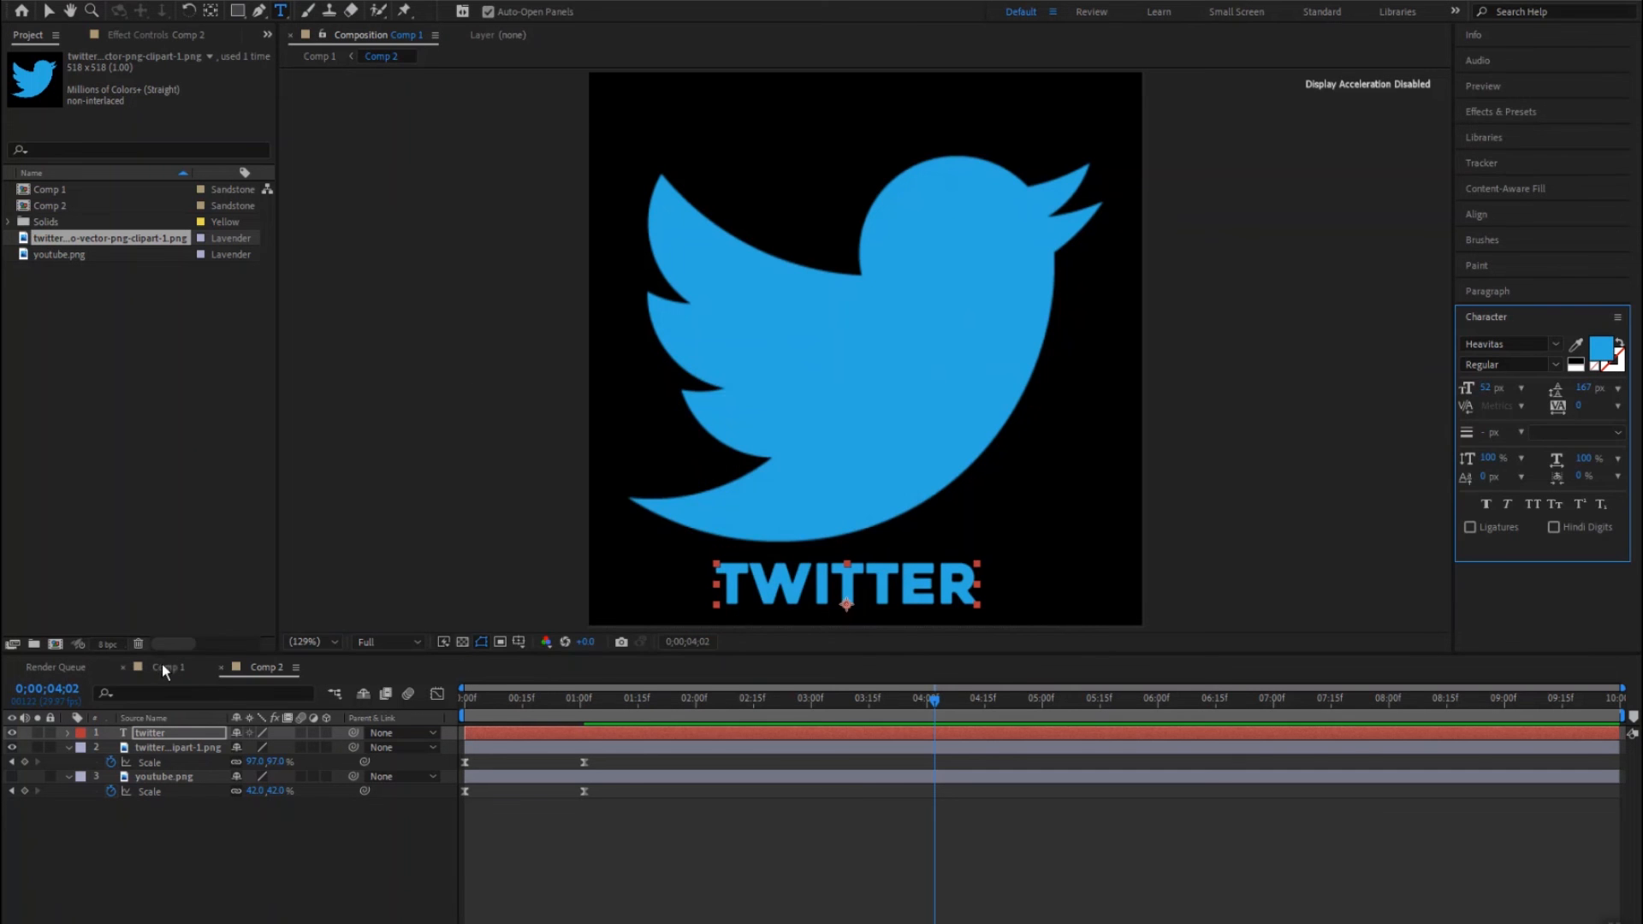
{"action": "left_click_drag", "start_coordinate": [485, 698], "coordinate": [392, 700]}
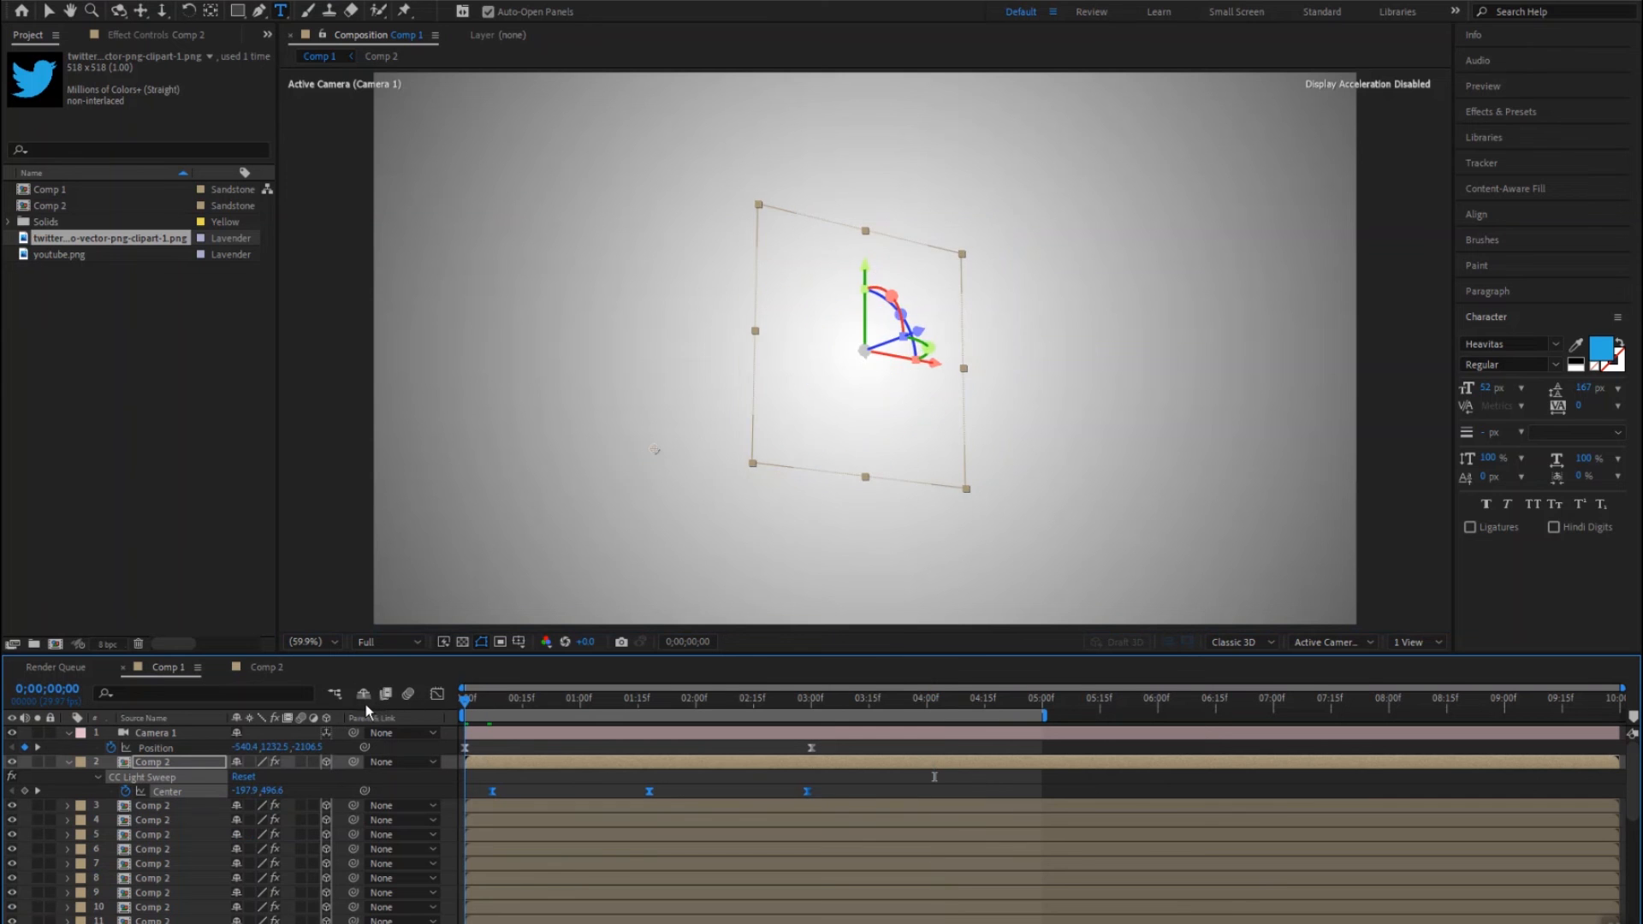